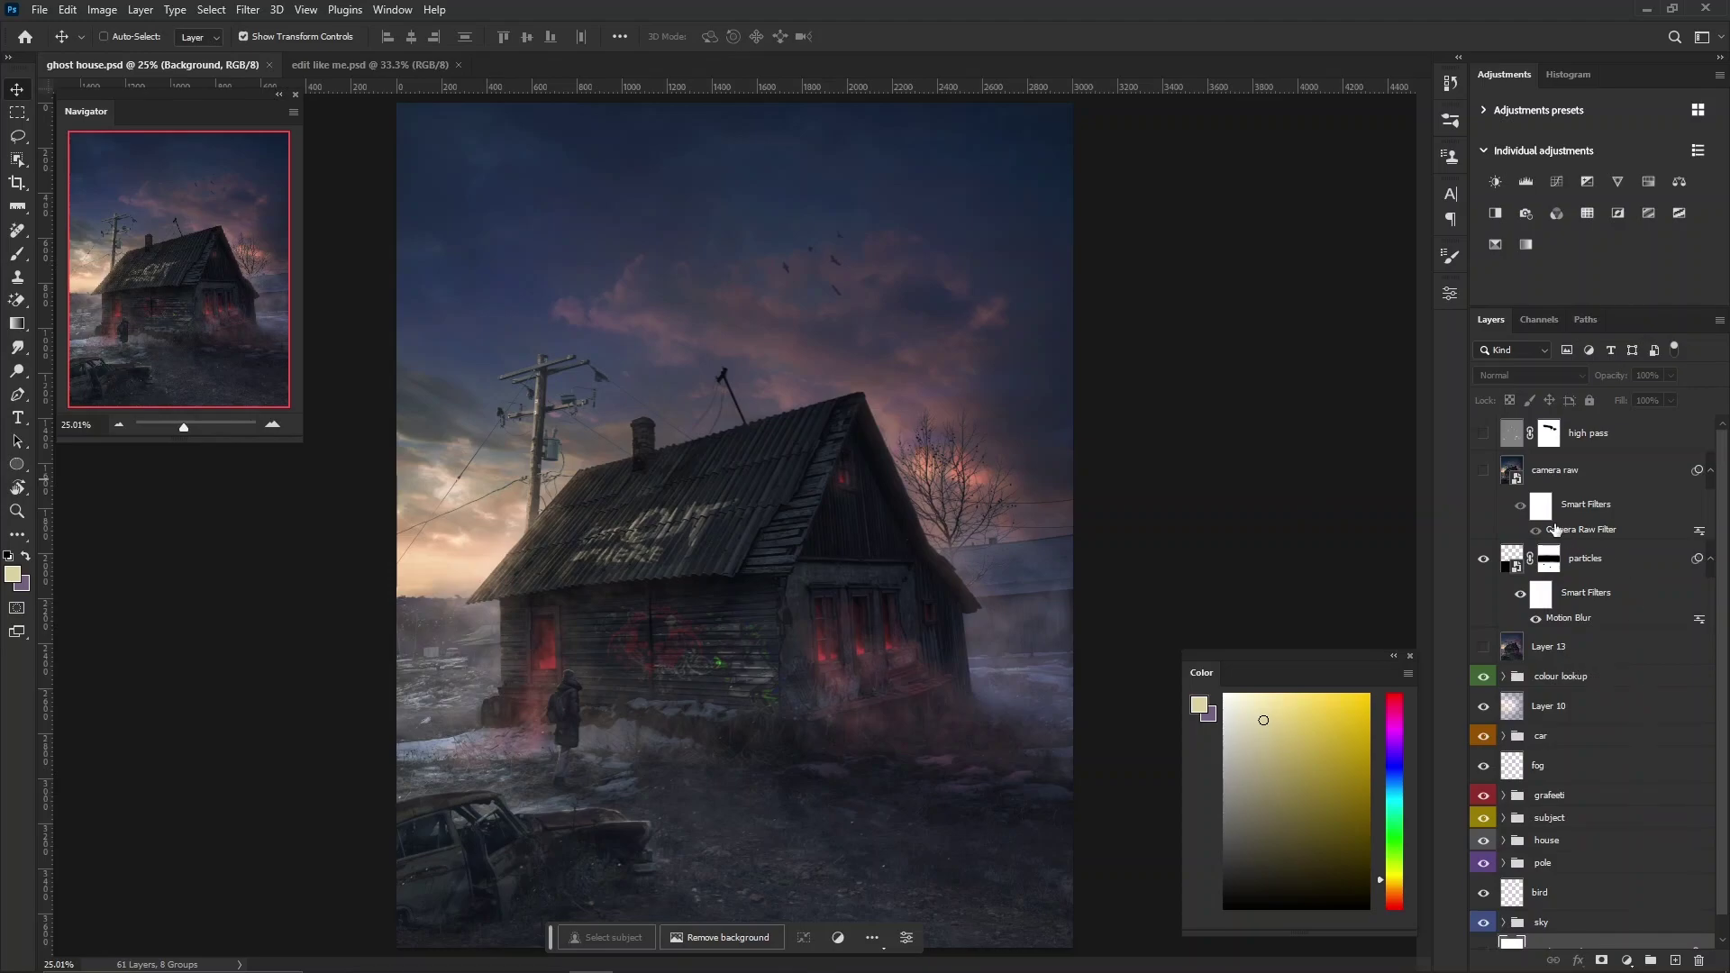
Check the pole layer's style settings without changes, then expand the house group.
scroll(1593, 504, down, 1)
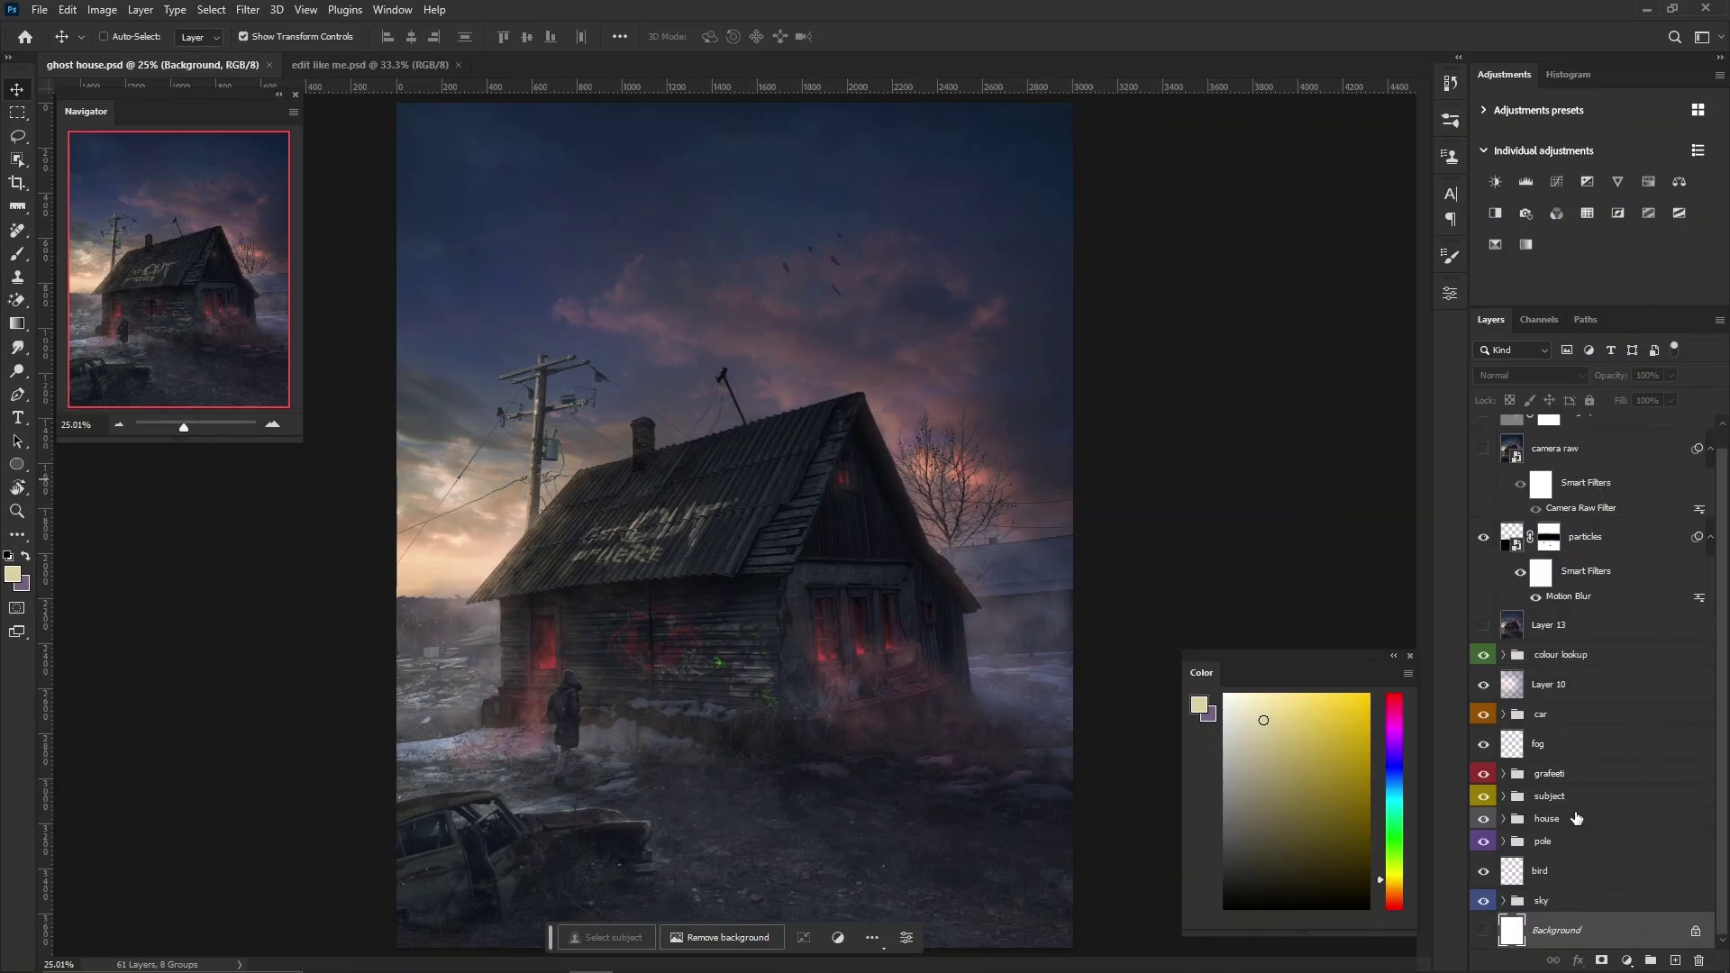
double_click(1509, 843)
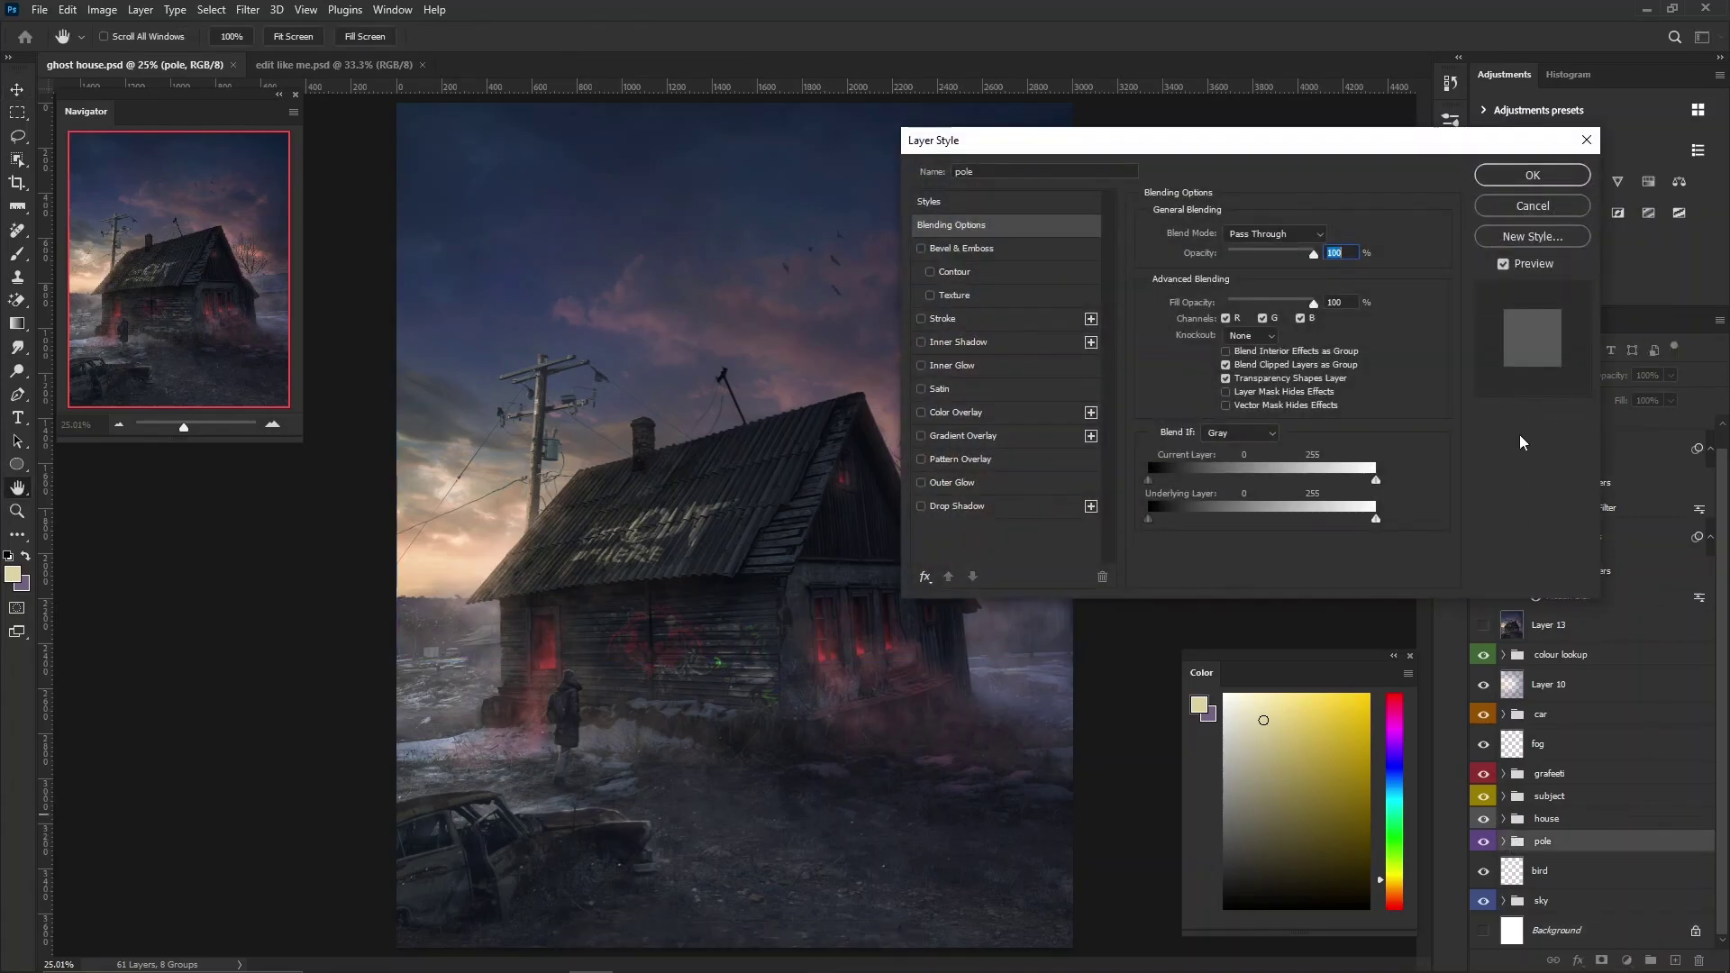
click(1519, 214)
click(1514, 820)
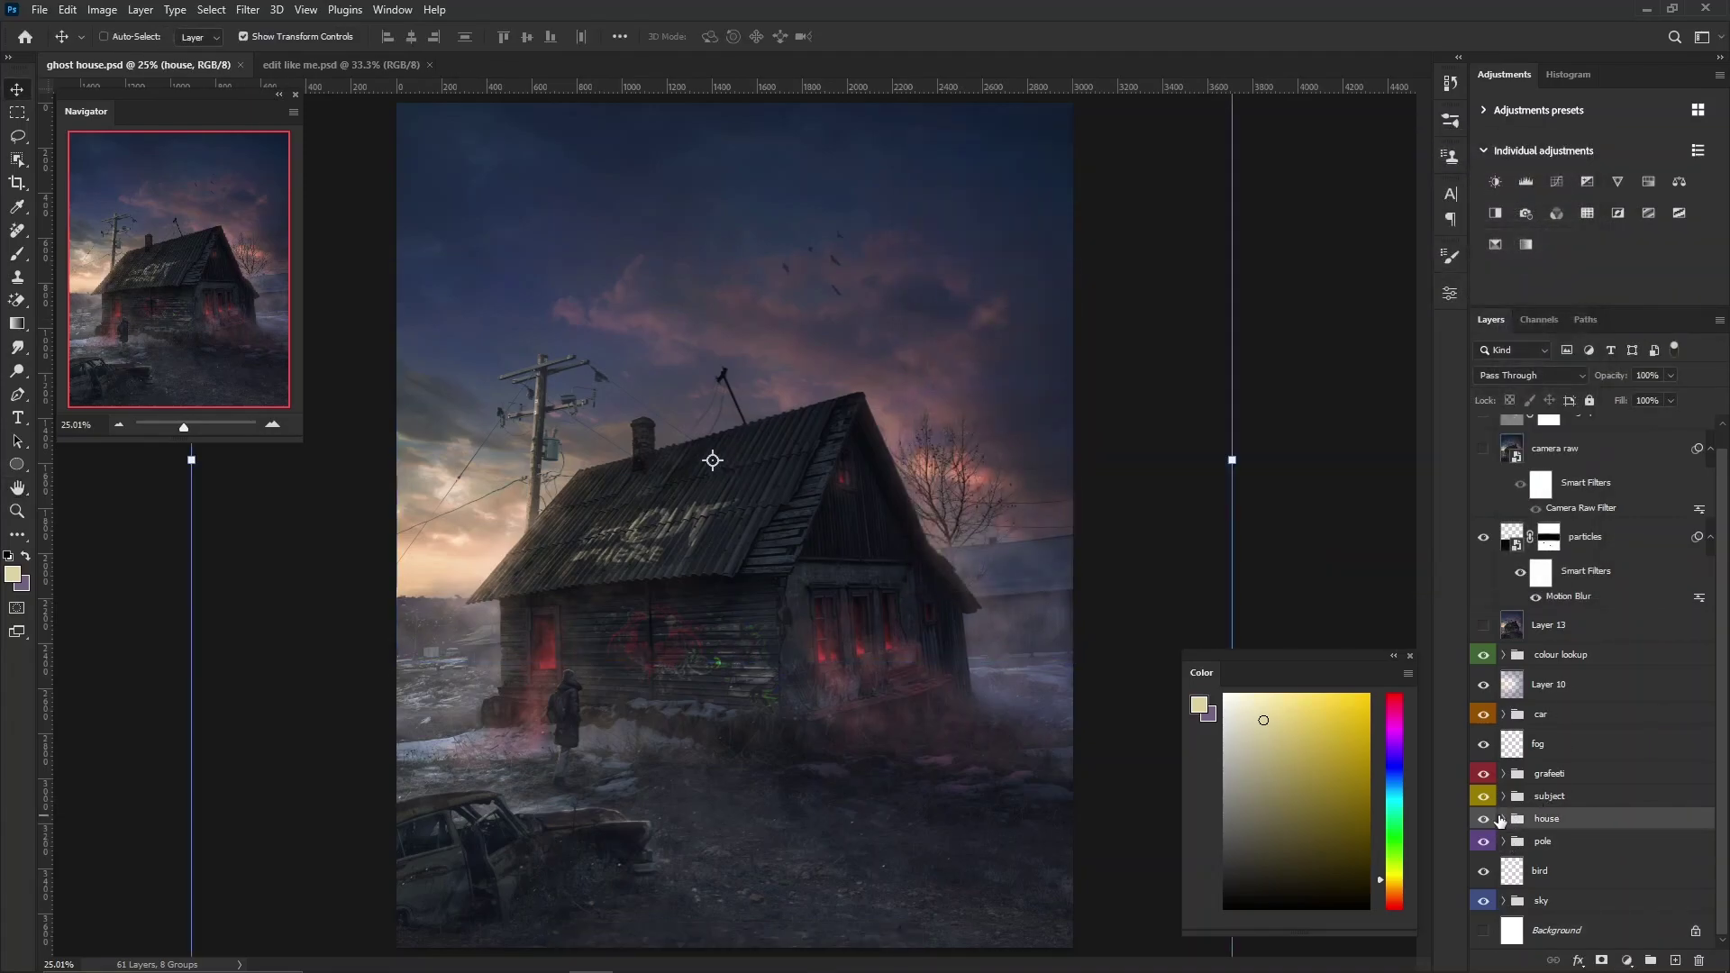
scroll(1588, 811, down, 5)
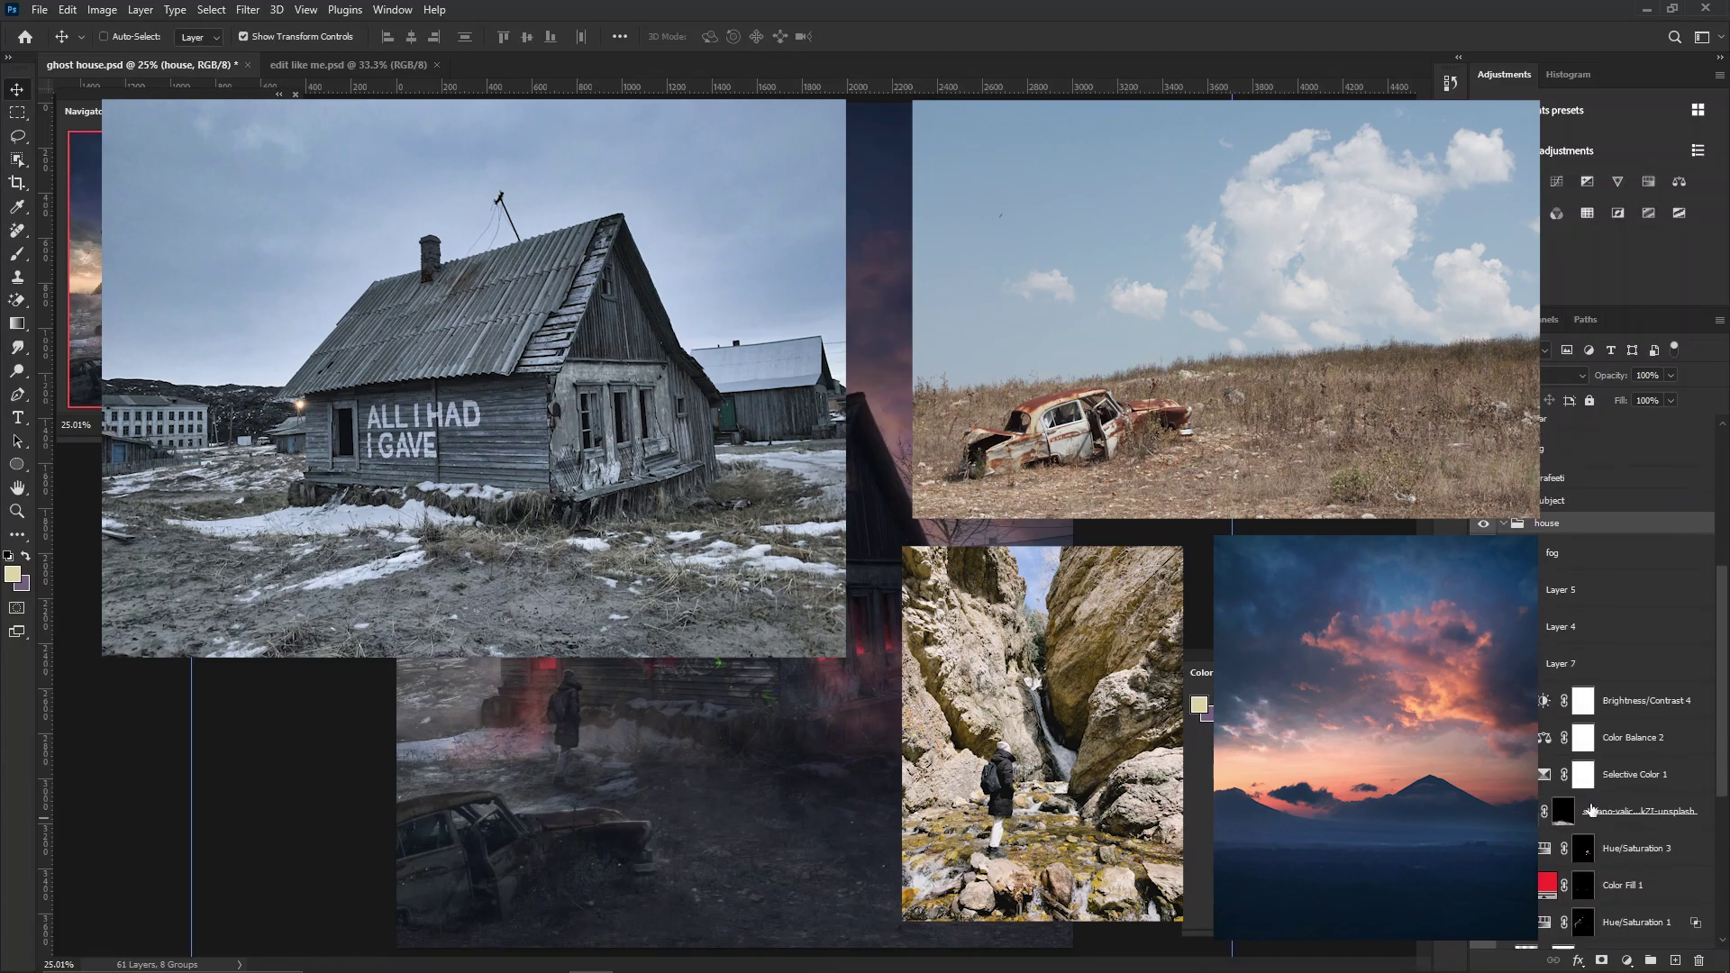
scroll(1588, 810, down, 3)
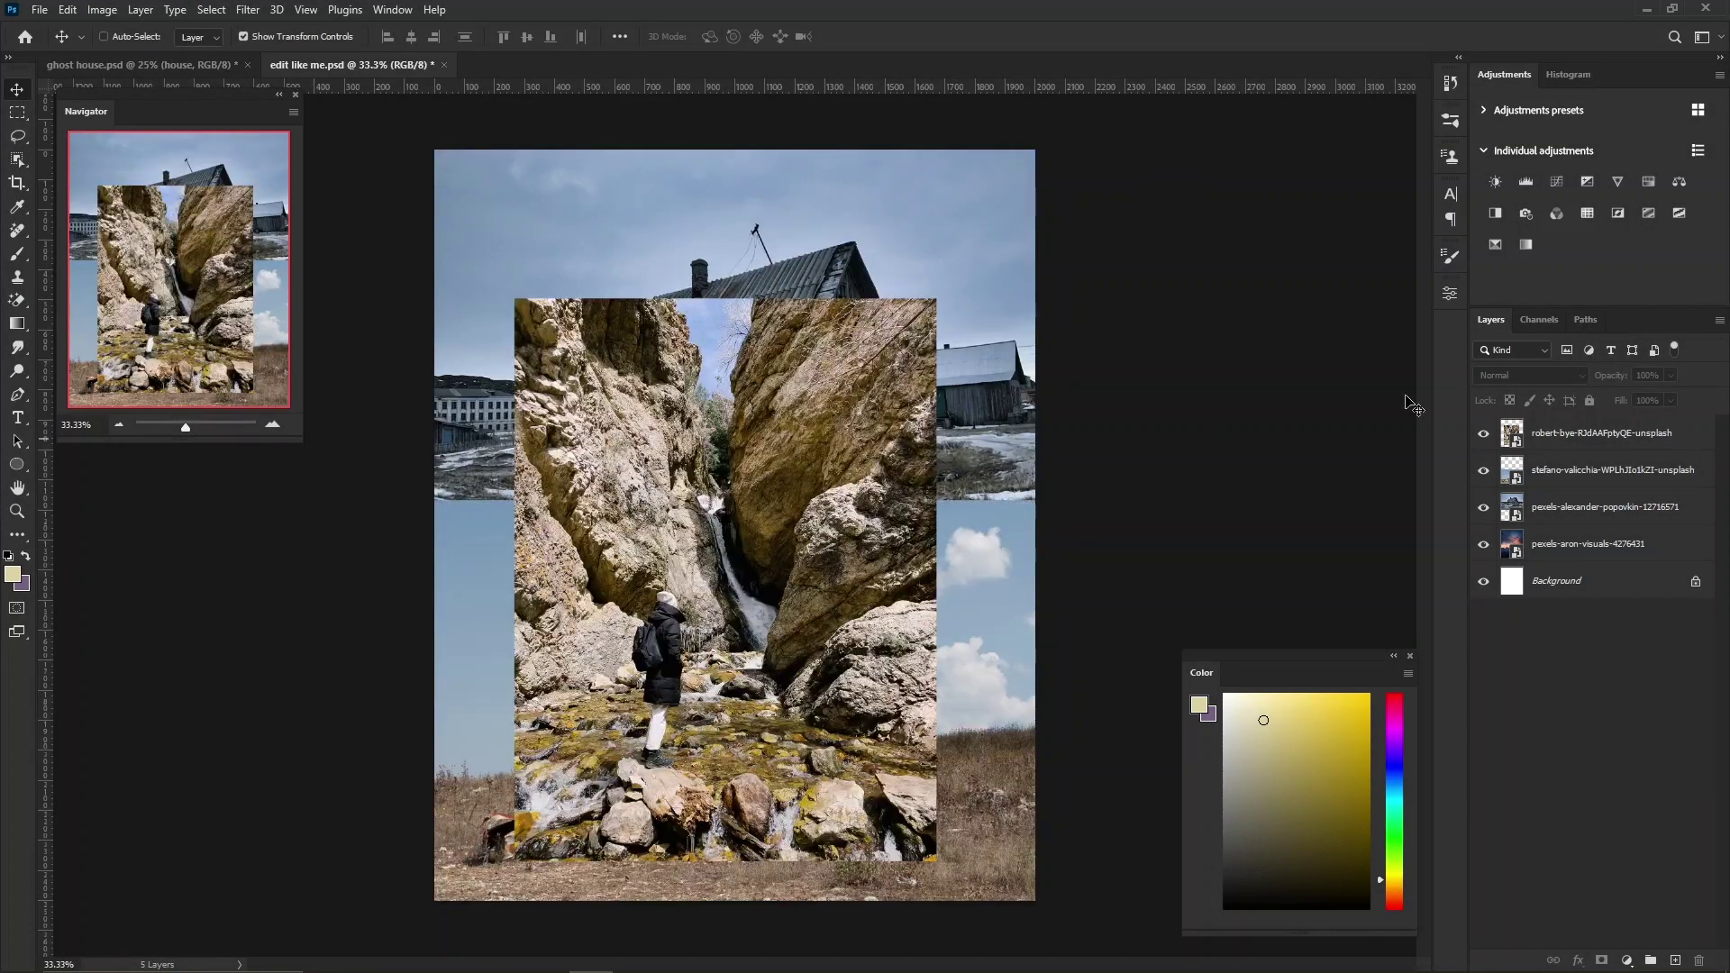
Hide the other stock photos and the sunset sky, then resize the house photo for masking.
click(1484, 434)
click(1483, 470)
click(1483, 544)
click(1605, 506)
key(ctrl+t)
key(Return)
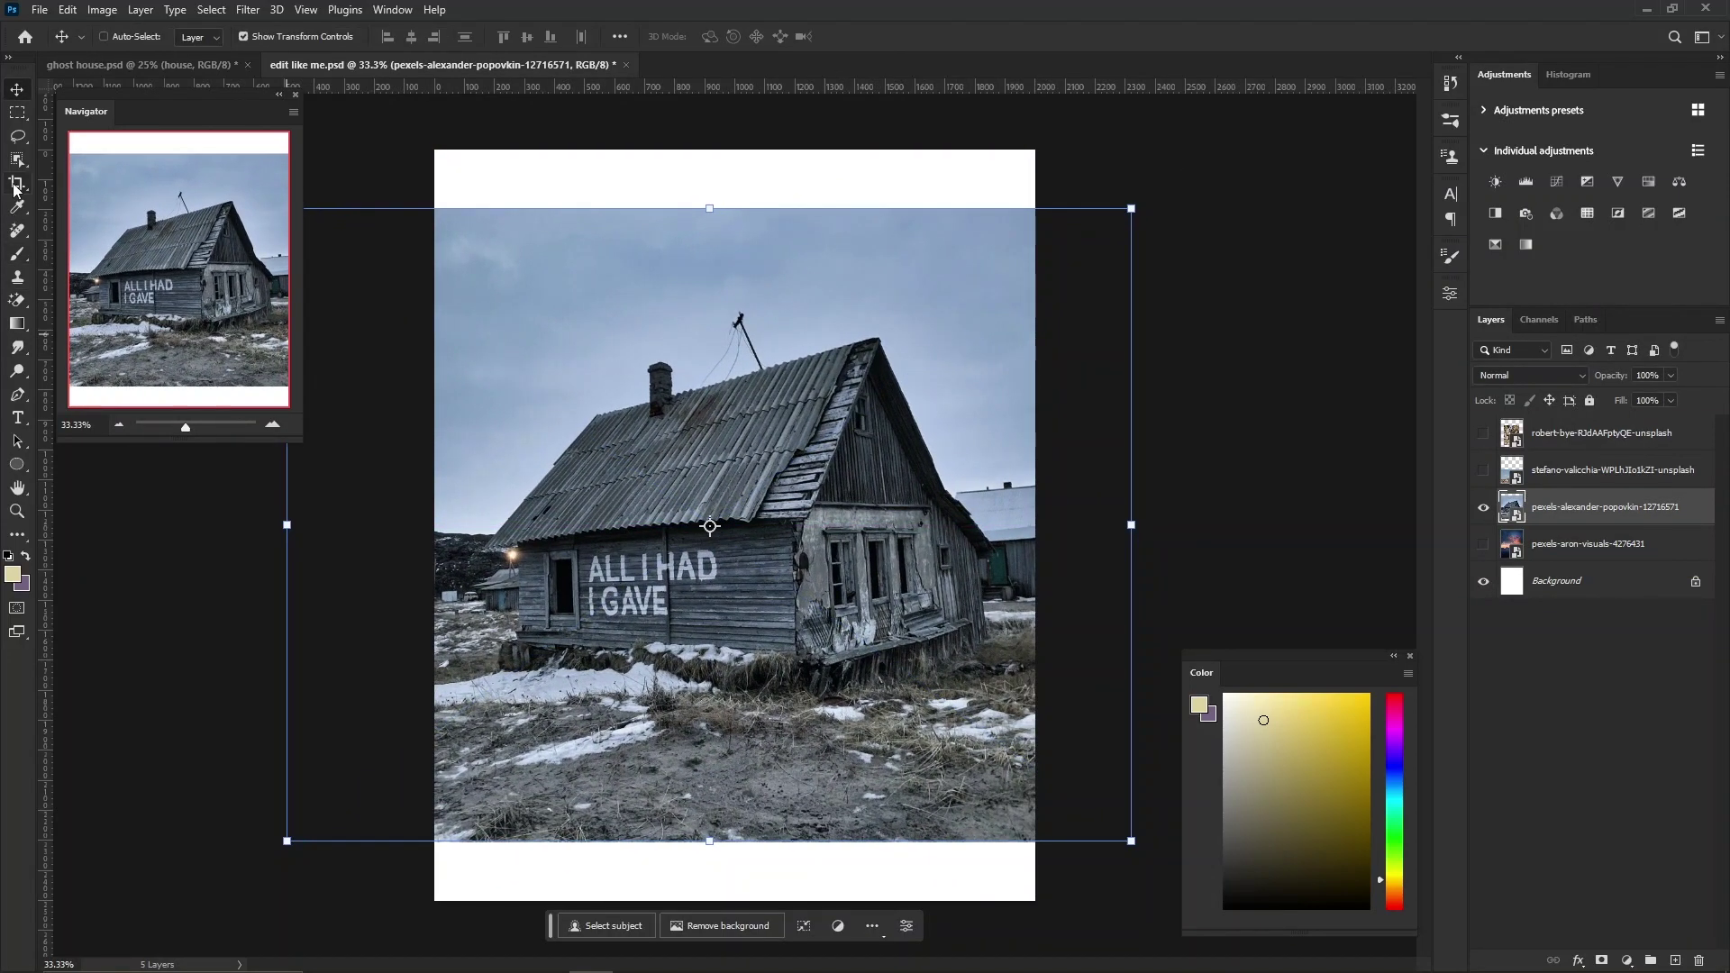
key(b)
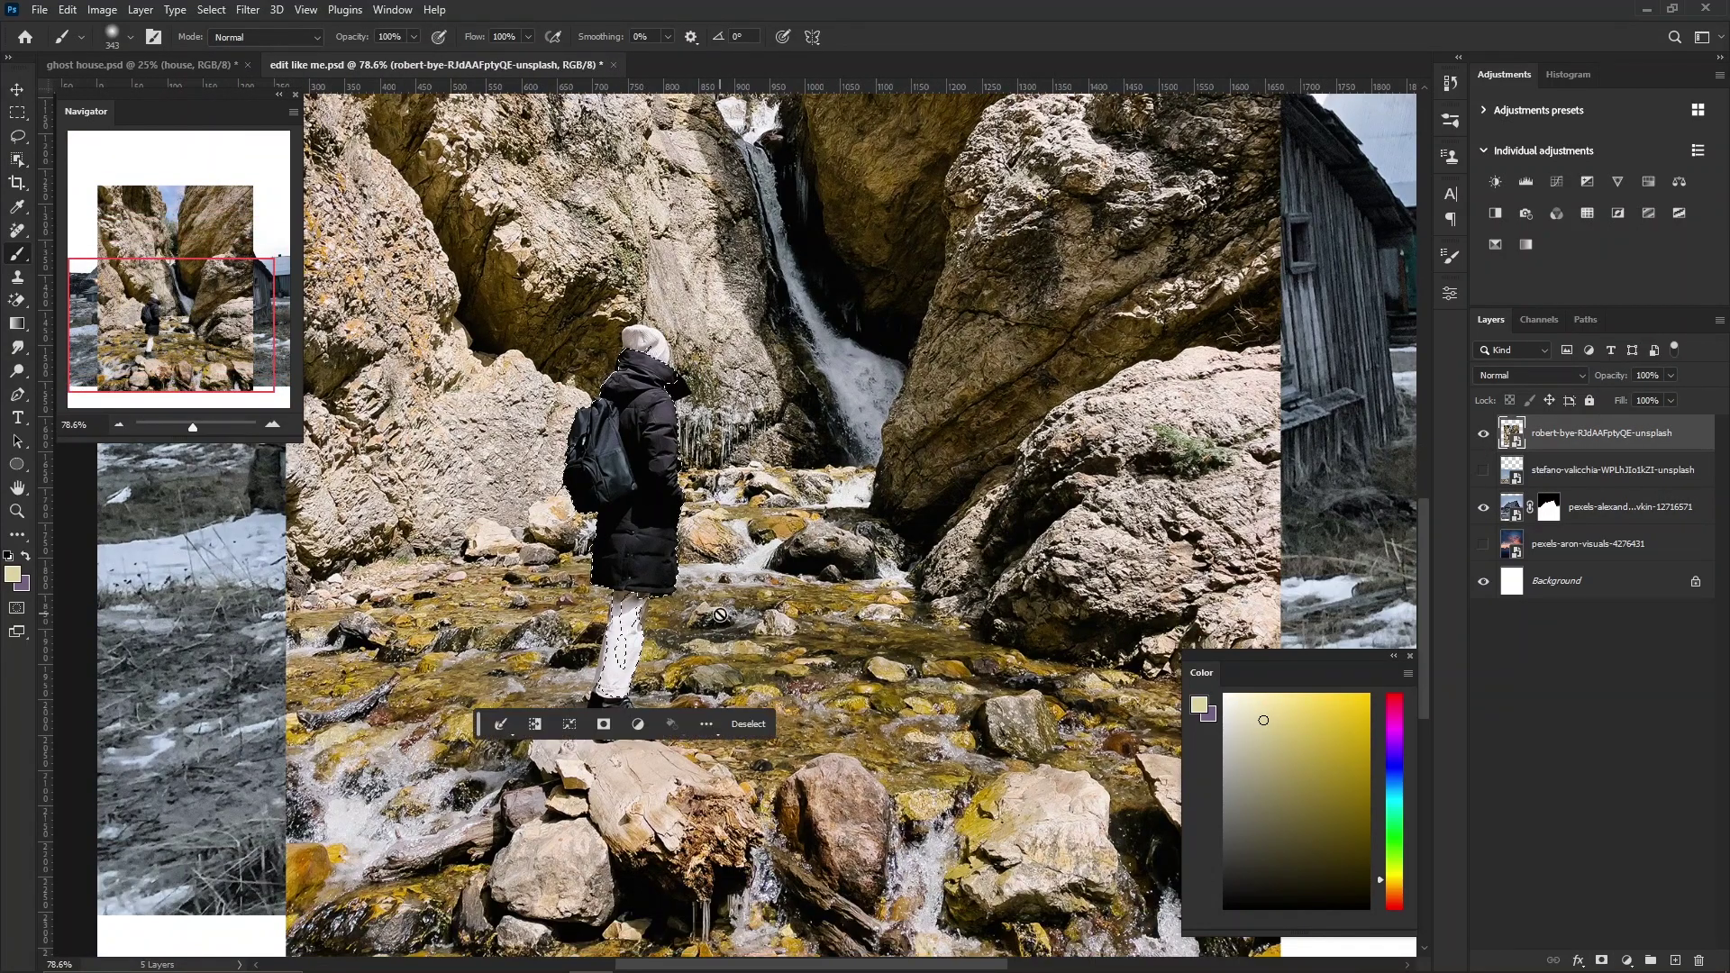
Switch to the Lasso tool and adjust the view to trace around the hiker.
scroll(674, 738, up, 3)
key(l)
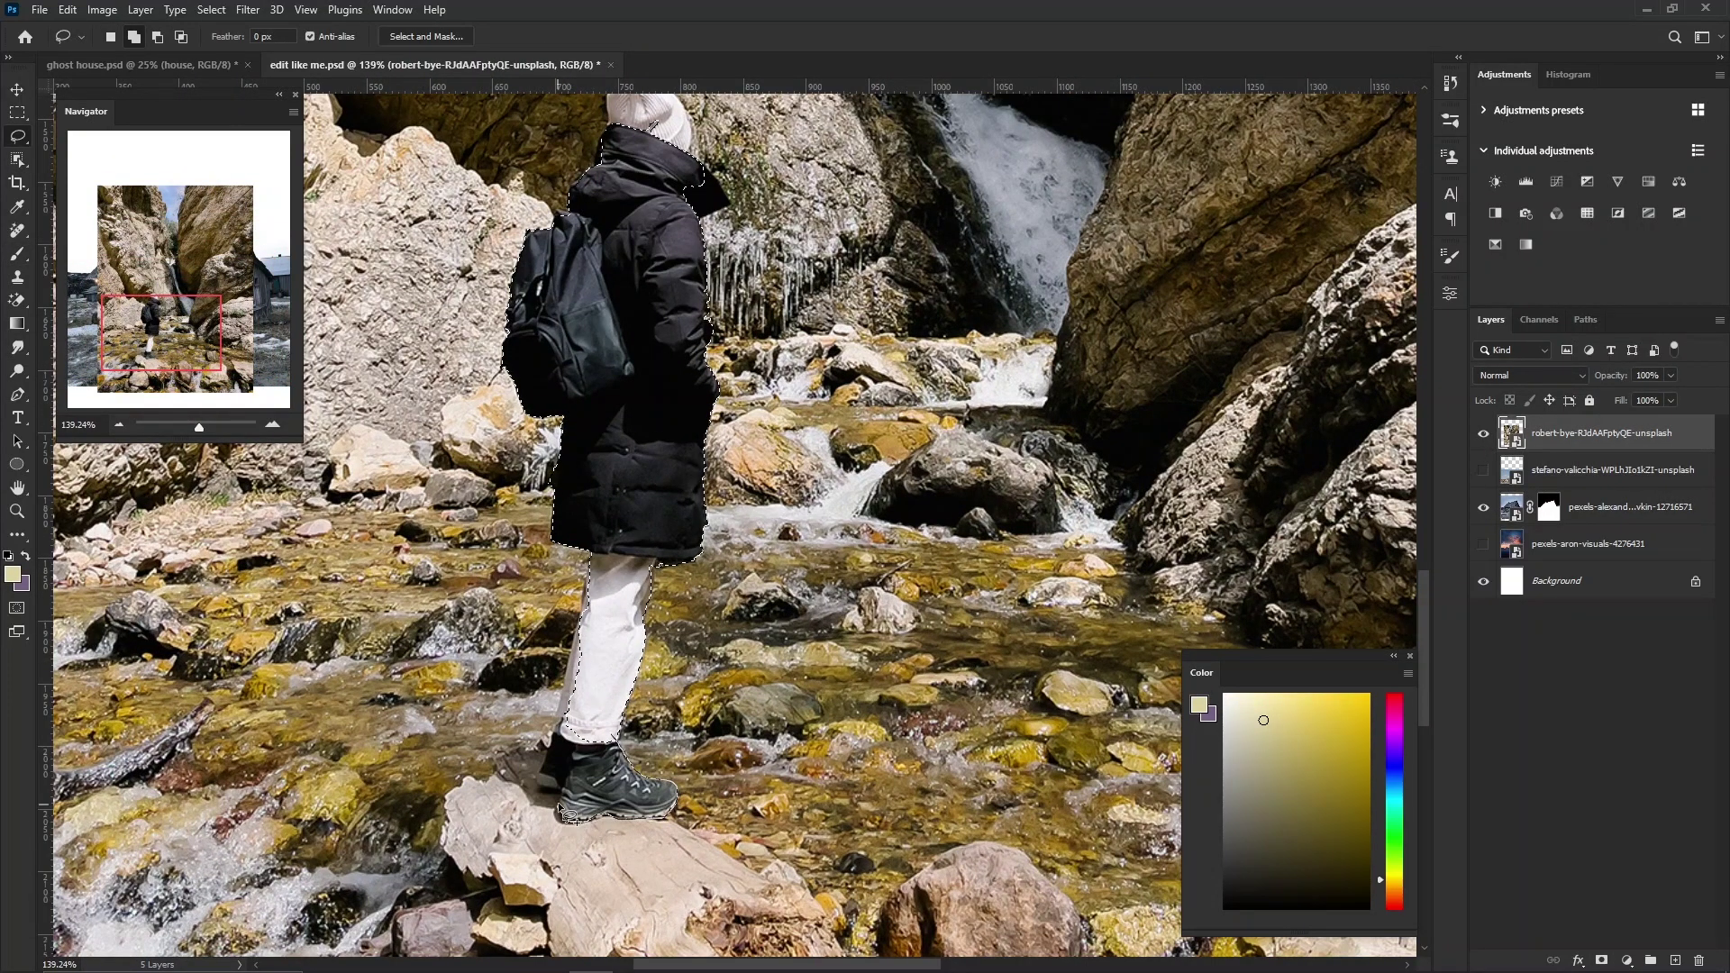
scroll(641, 587, up, 3)
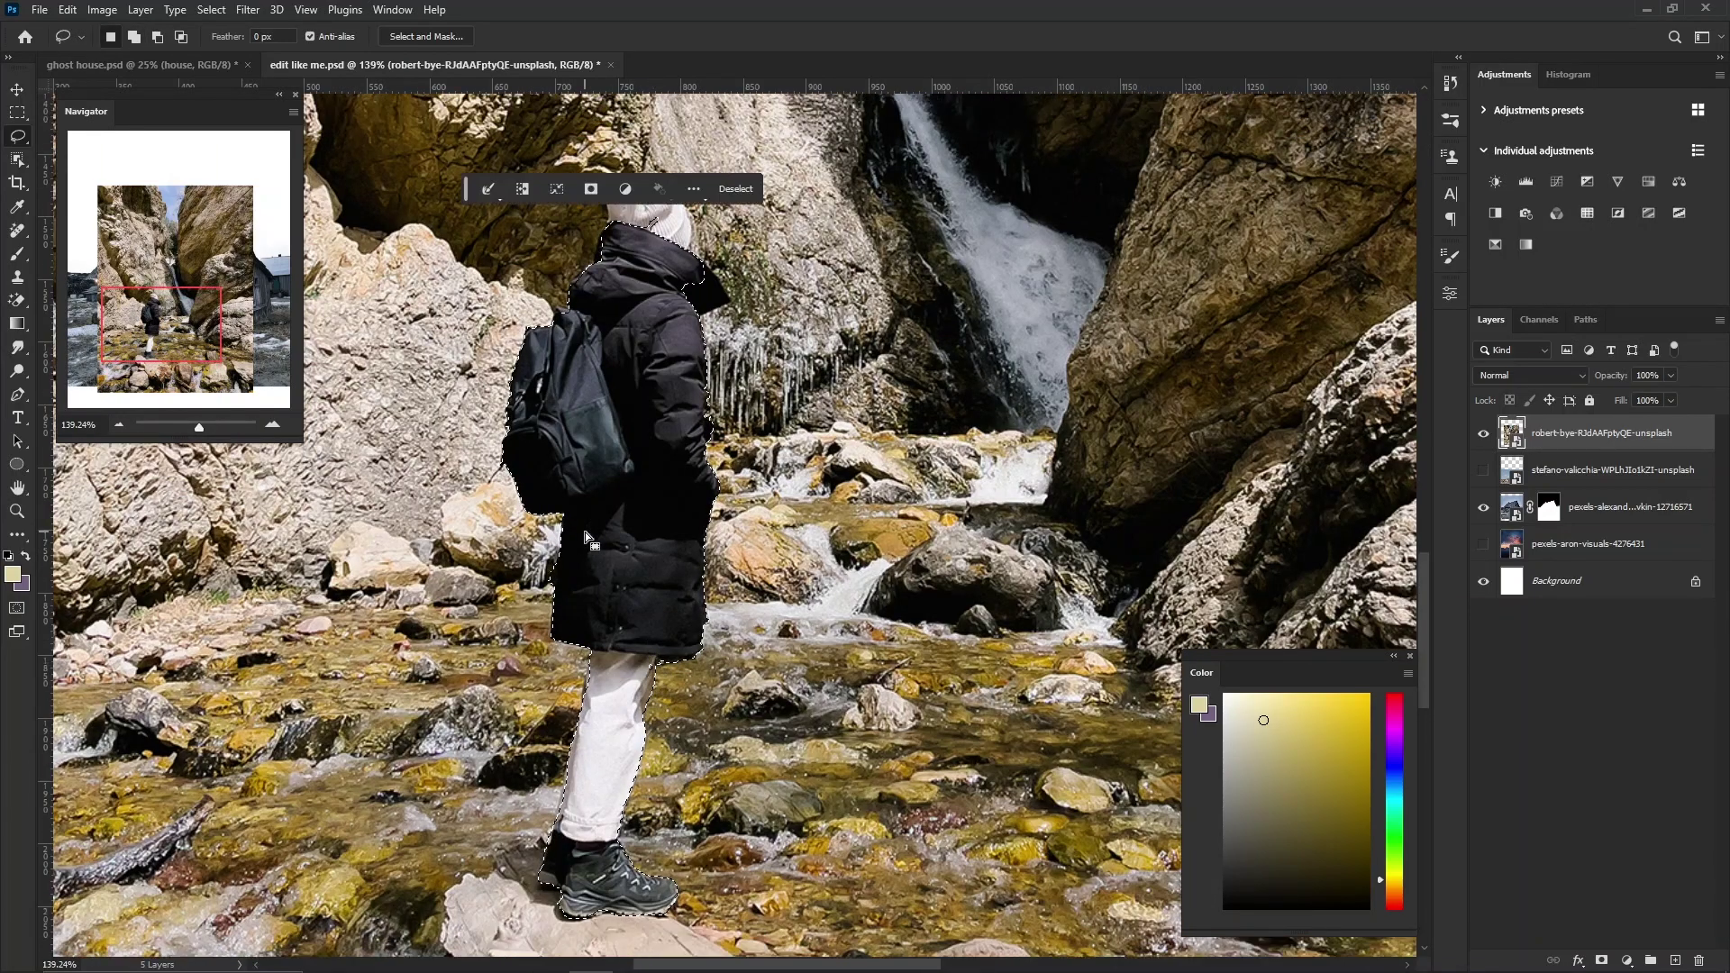
scroll(718, 388, up, 2)
scroll(685, 352, up, 2)
scroll(649, 307, up, 2)
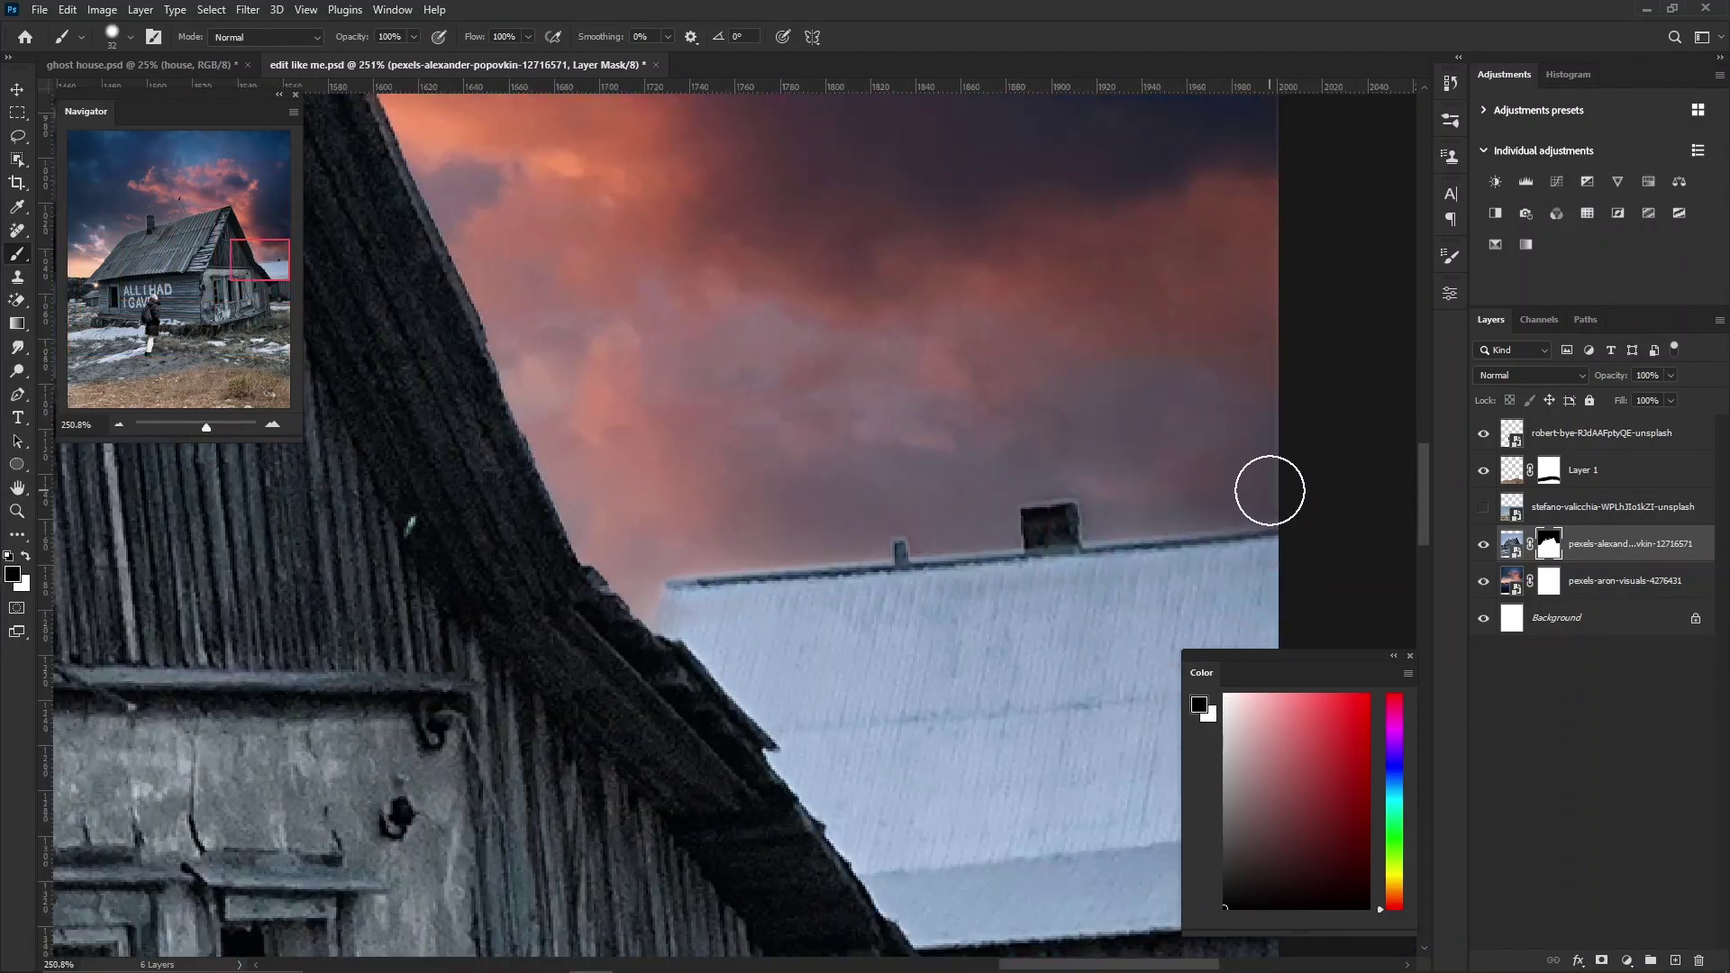
Toggle the mask brush between hiding and revealing paint while refining the roof edge.
scroll(1147, 445, up, 3)
key(x)
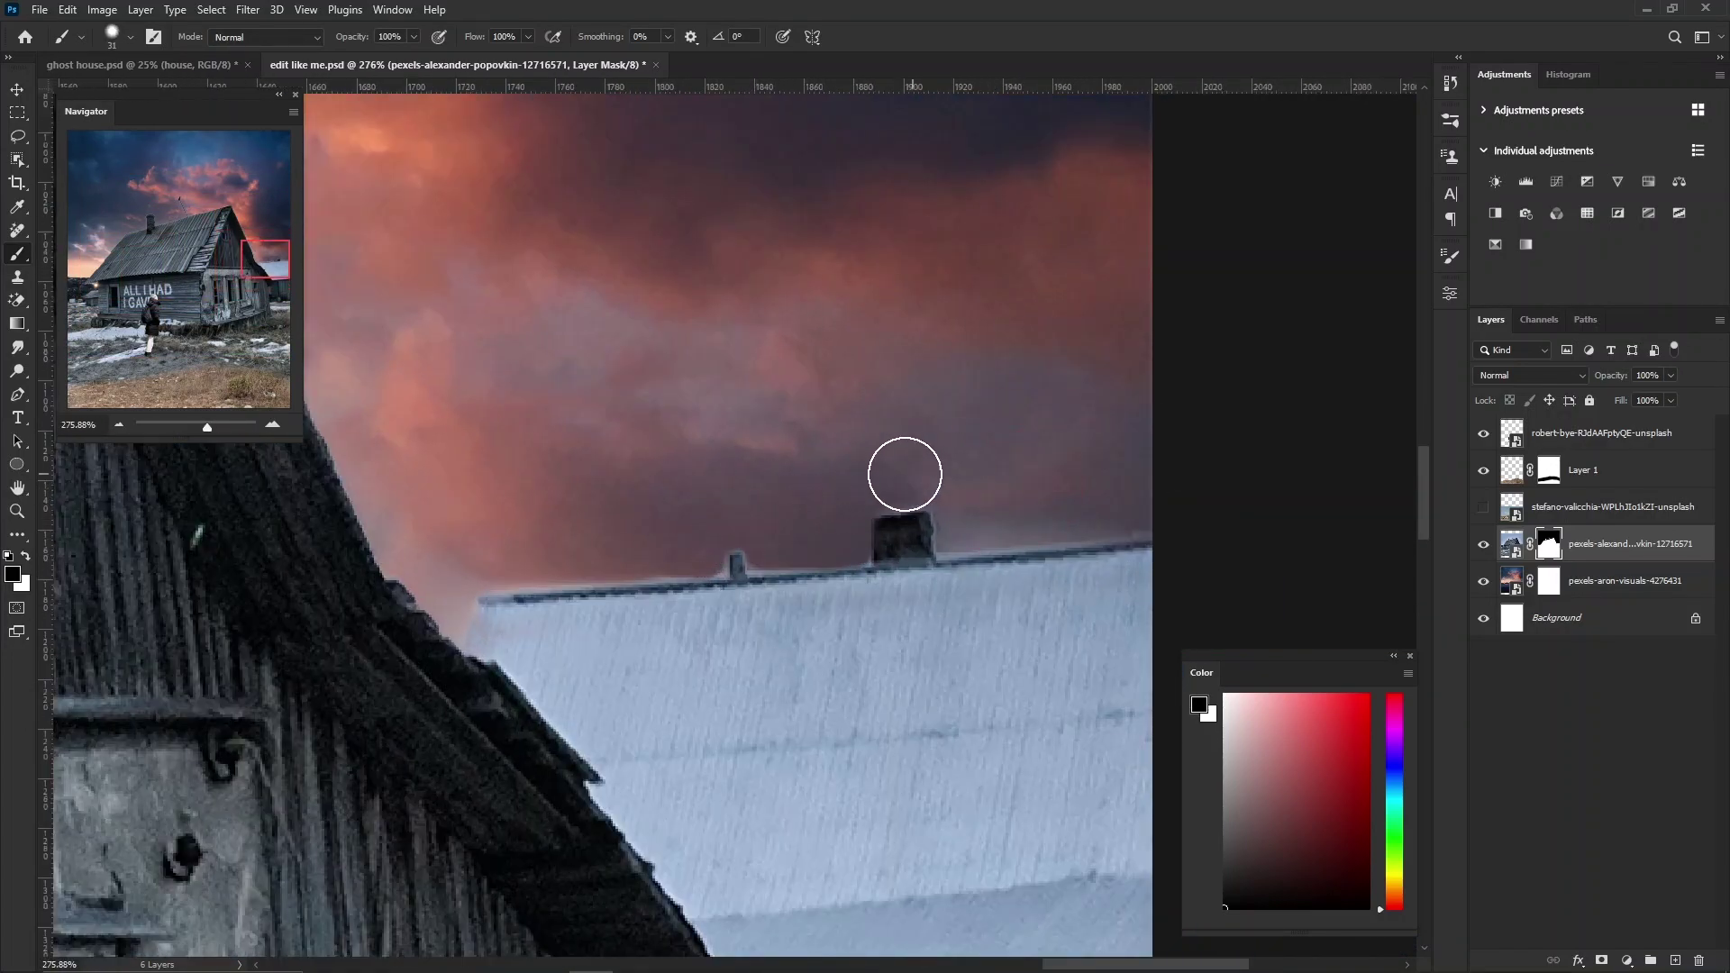
scroll(712, 564, up, 2)
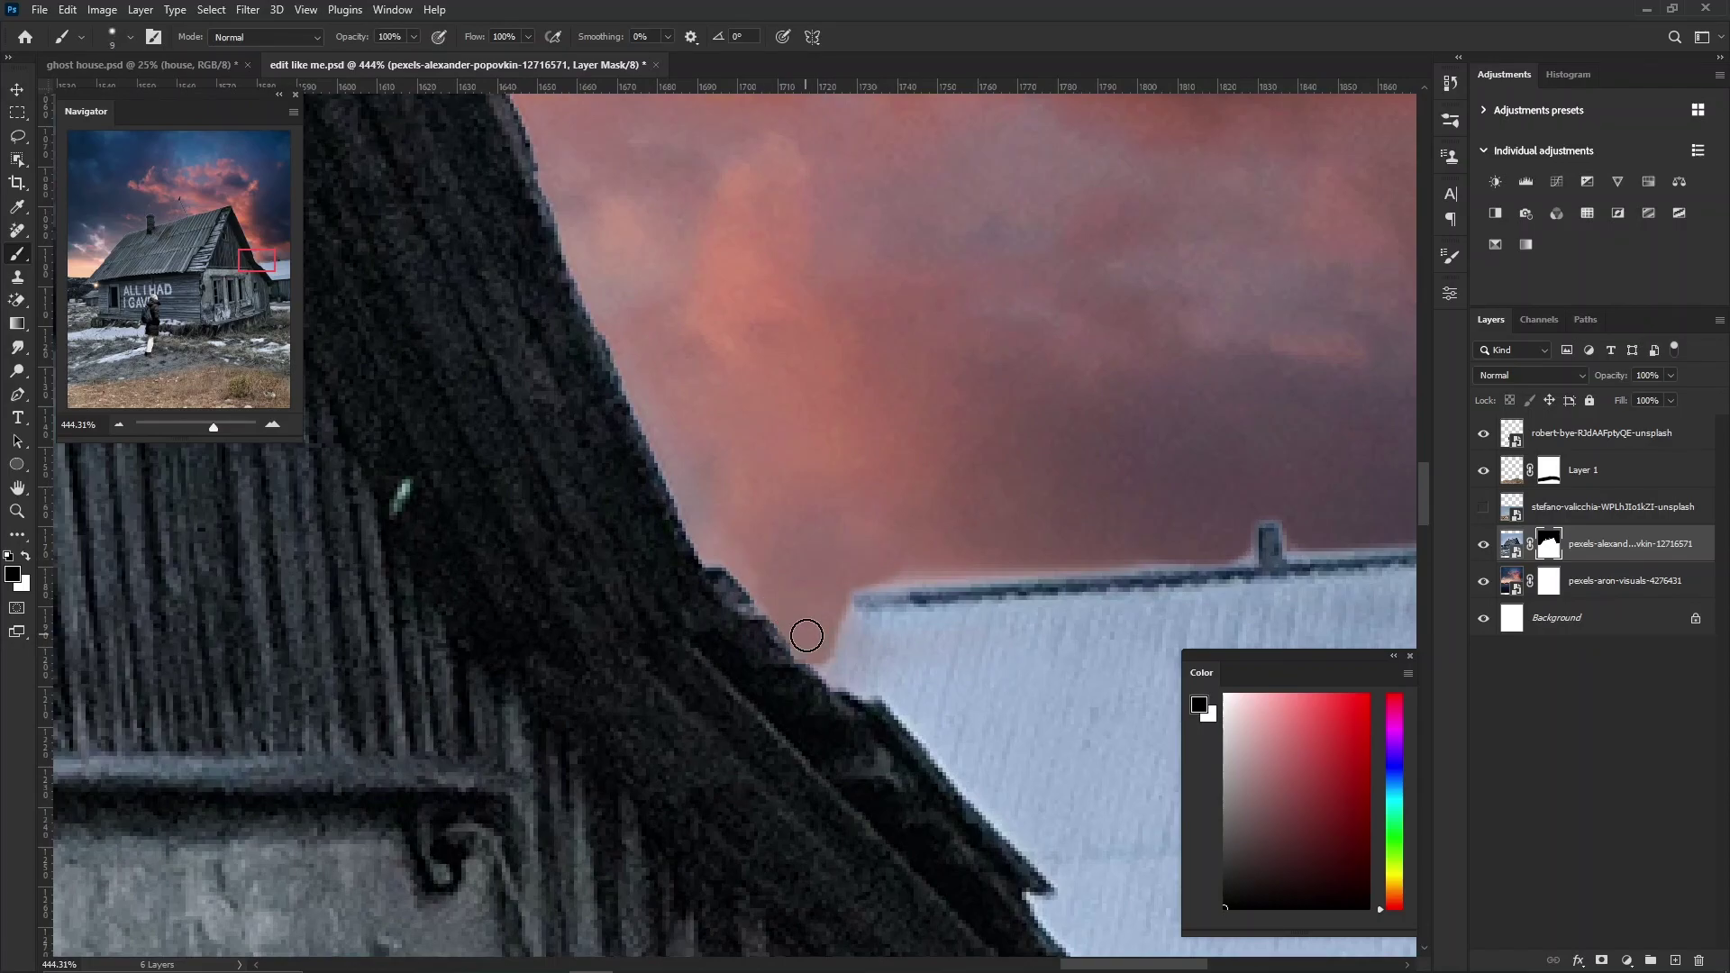
key(x)
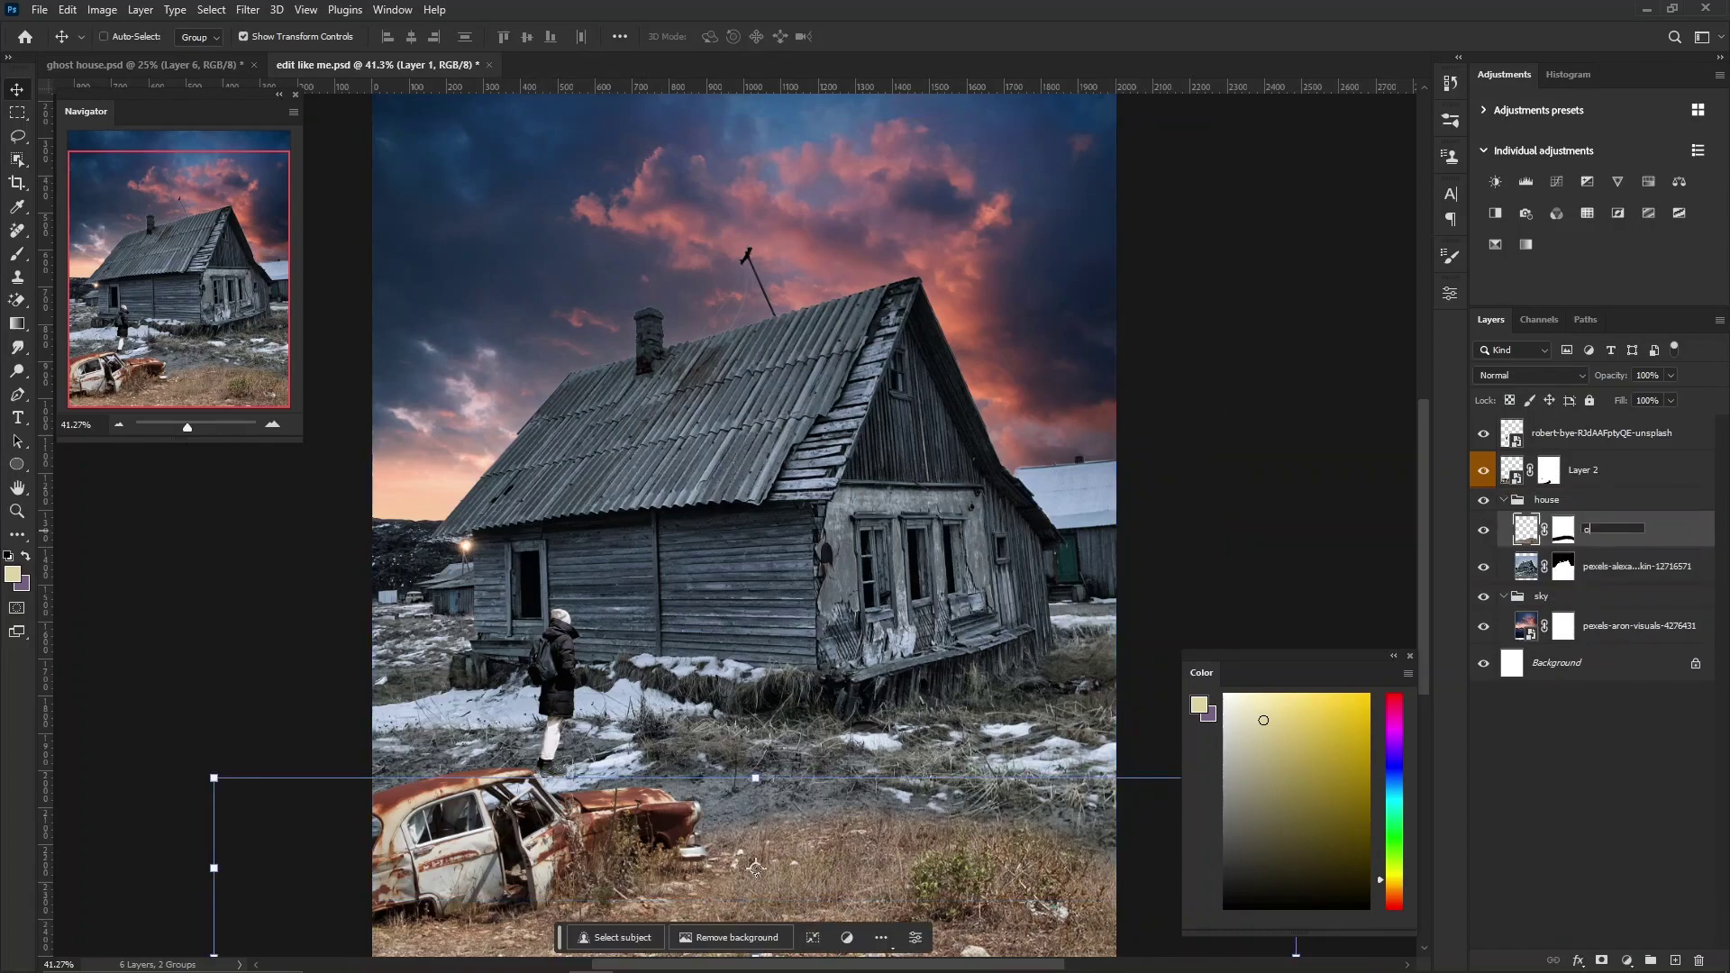
Open a group's layer colour options to colour-code it.
right_click(1587, 641)
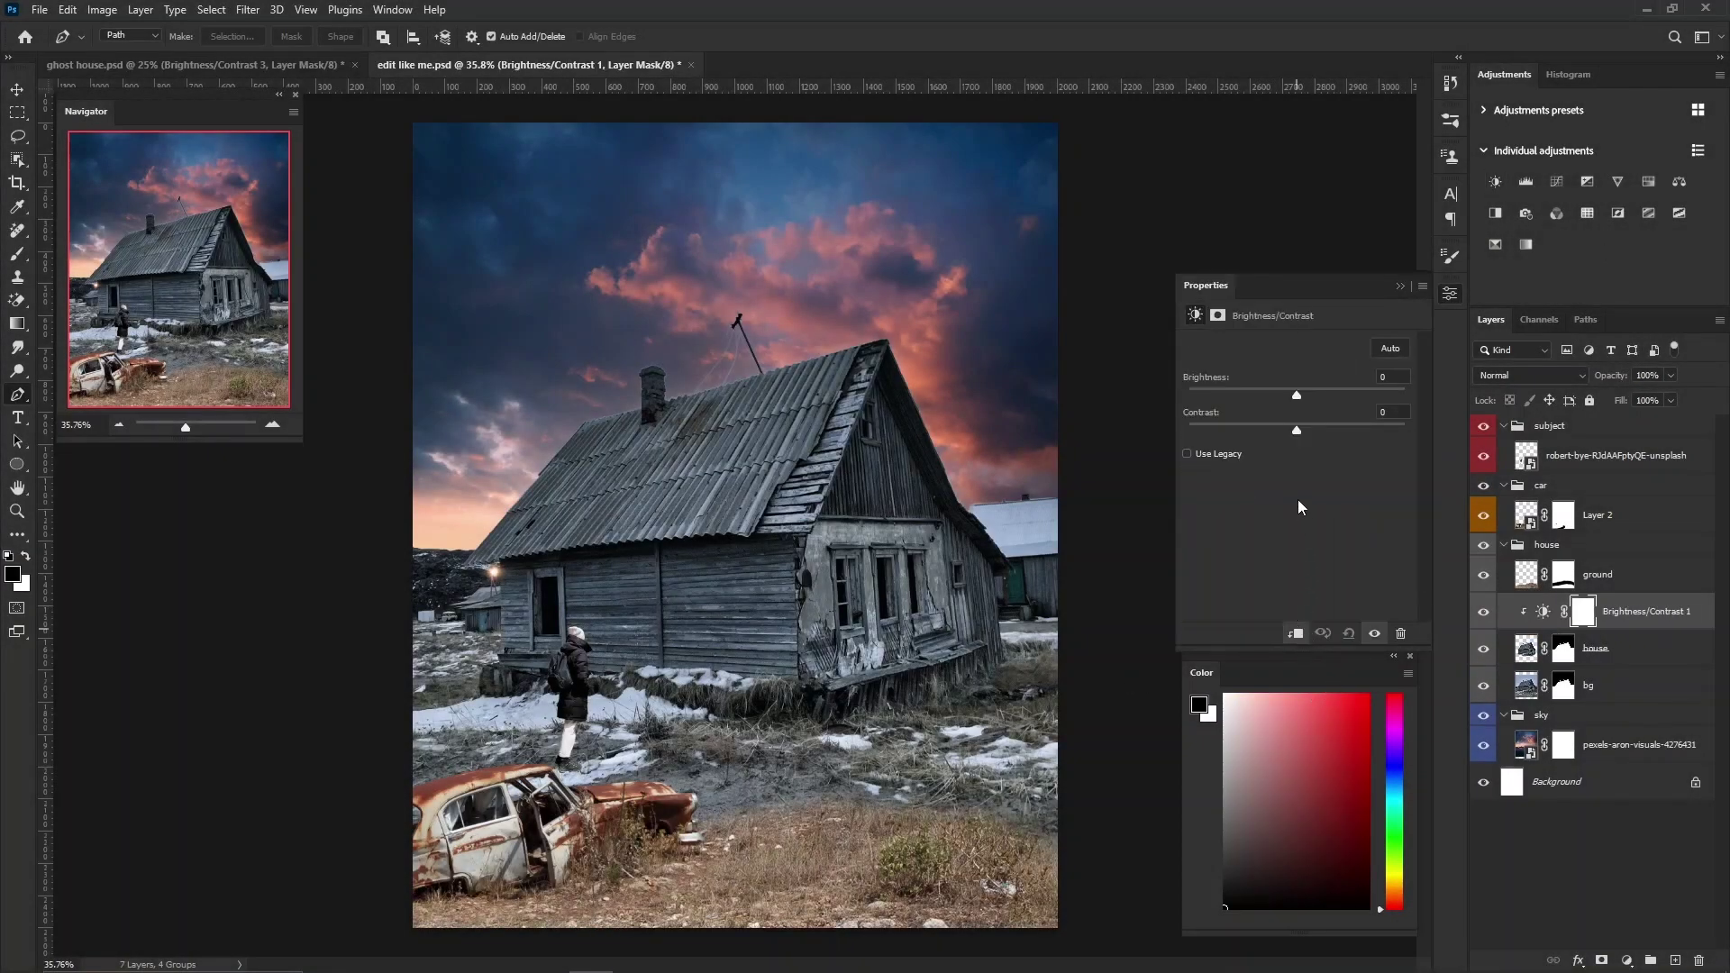
Drop the house's Brightness to about -117, collapse Properties, and add a Levels adjustment above it.
drag(1297, 399, 1215, 398)
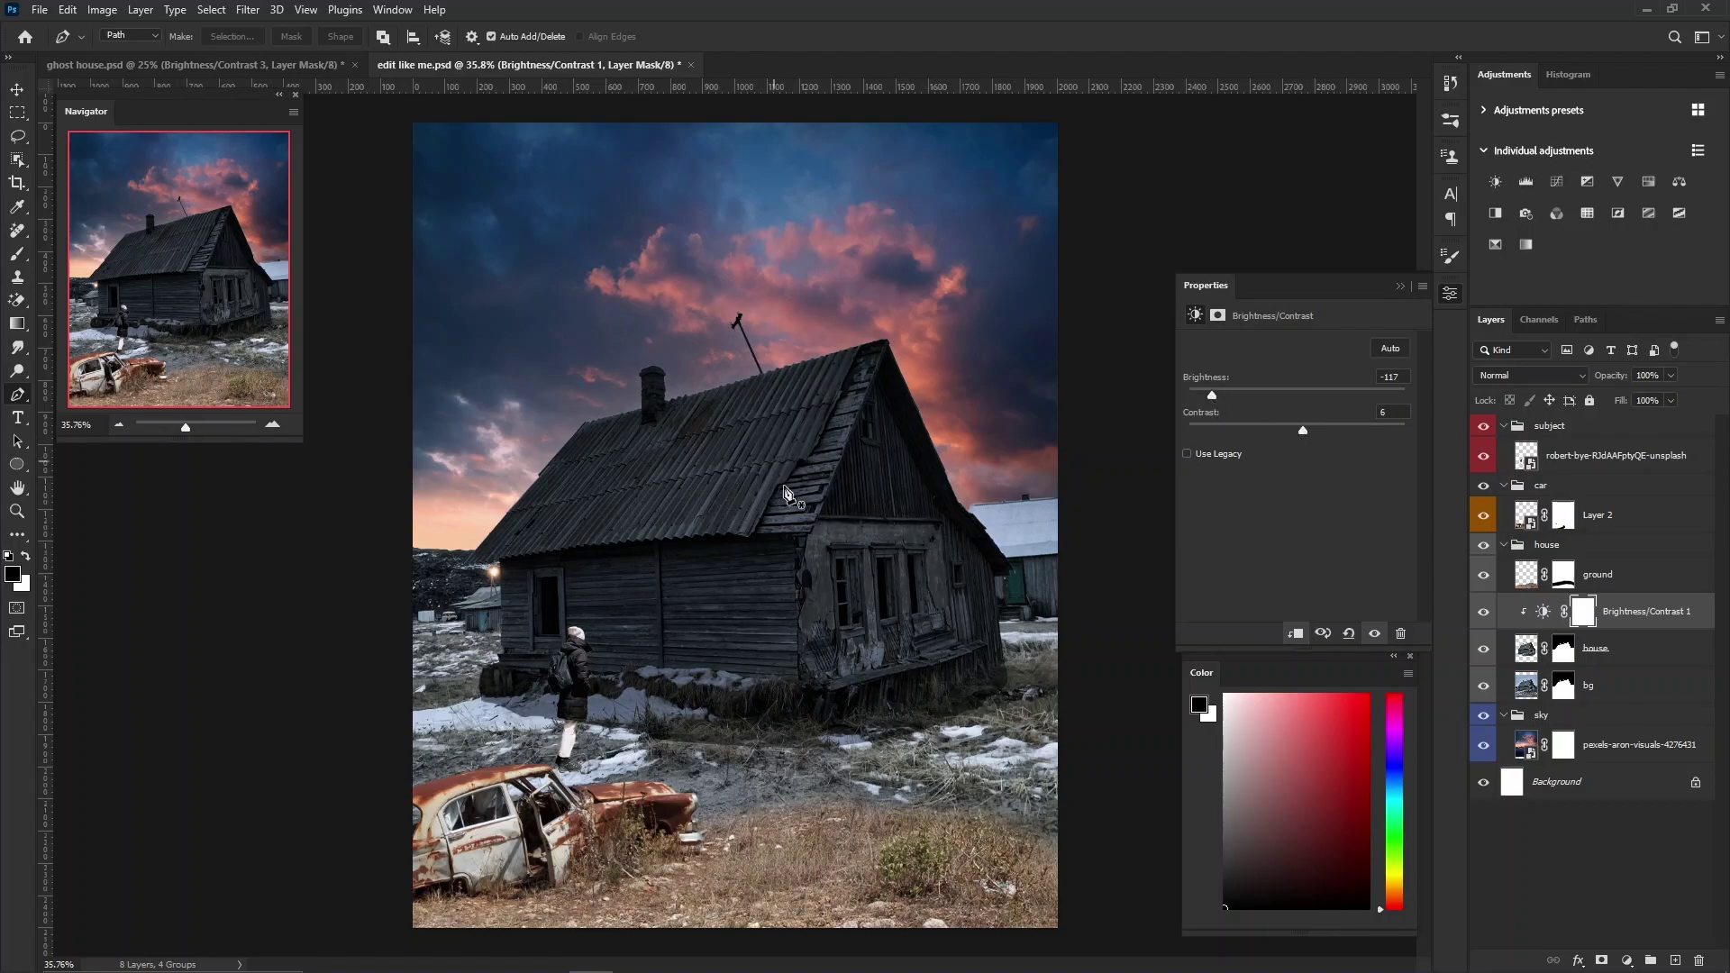
scroll(793, 514, up, 2)
scroll(805, 546, up, 1)
scroll(760, 560, up, 1)
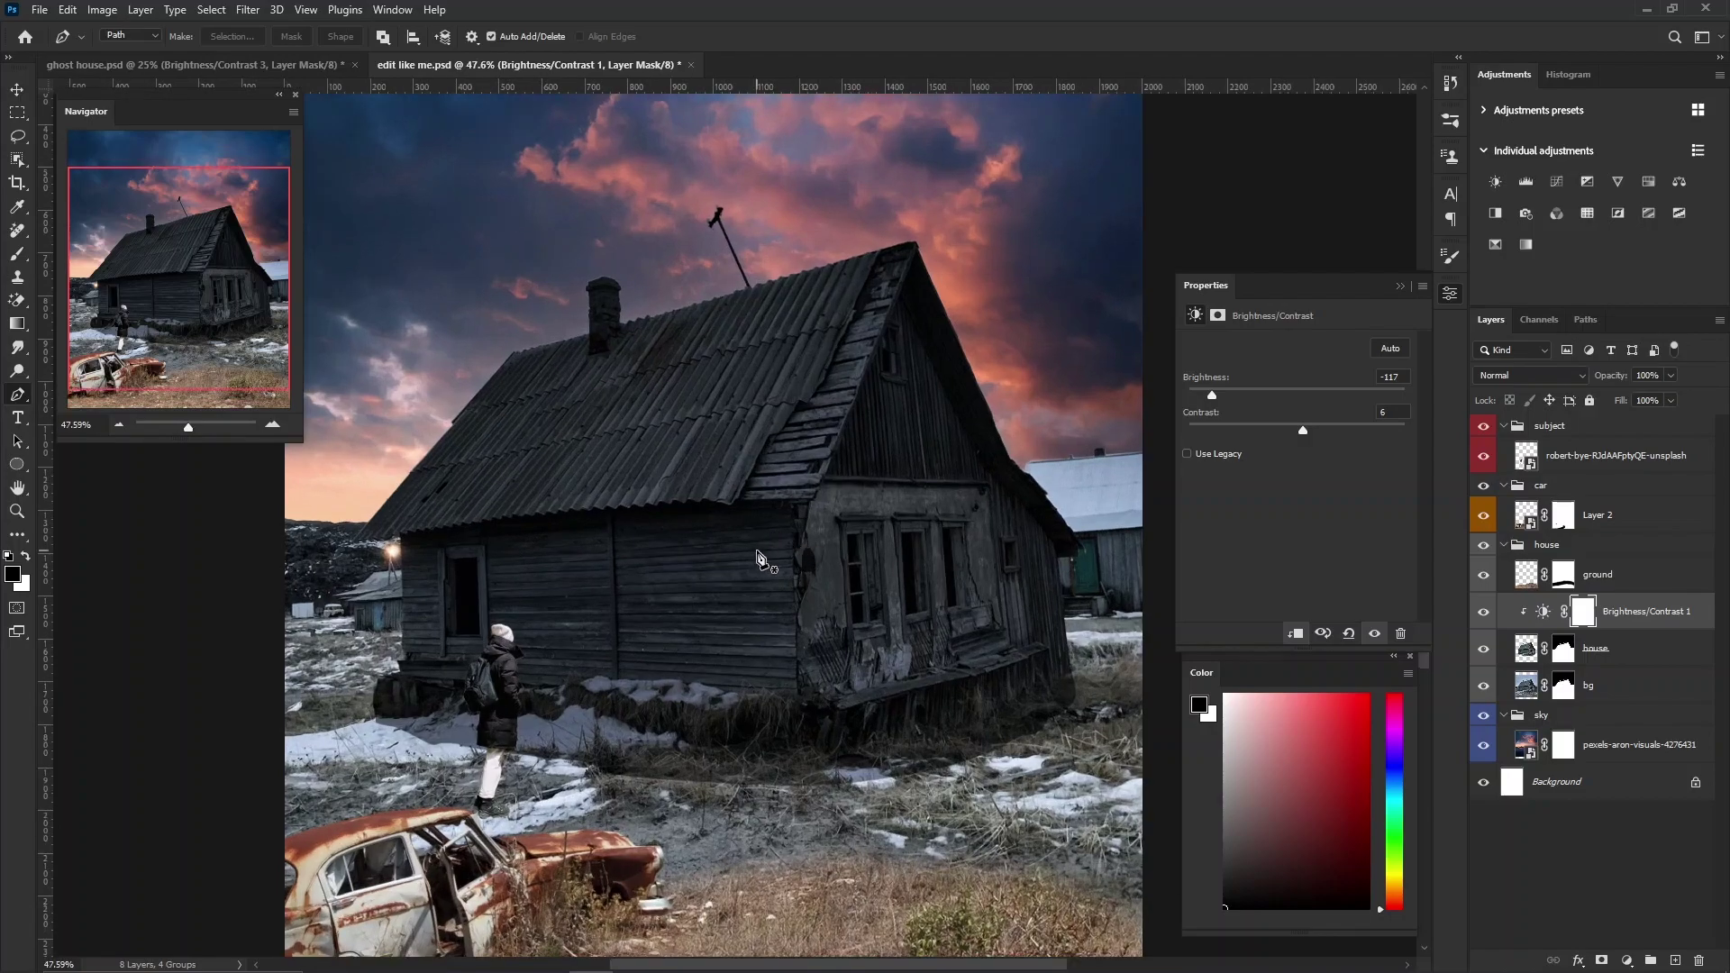
click(1395, 287)
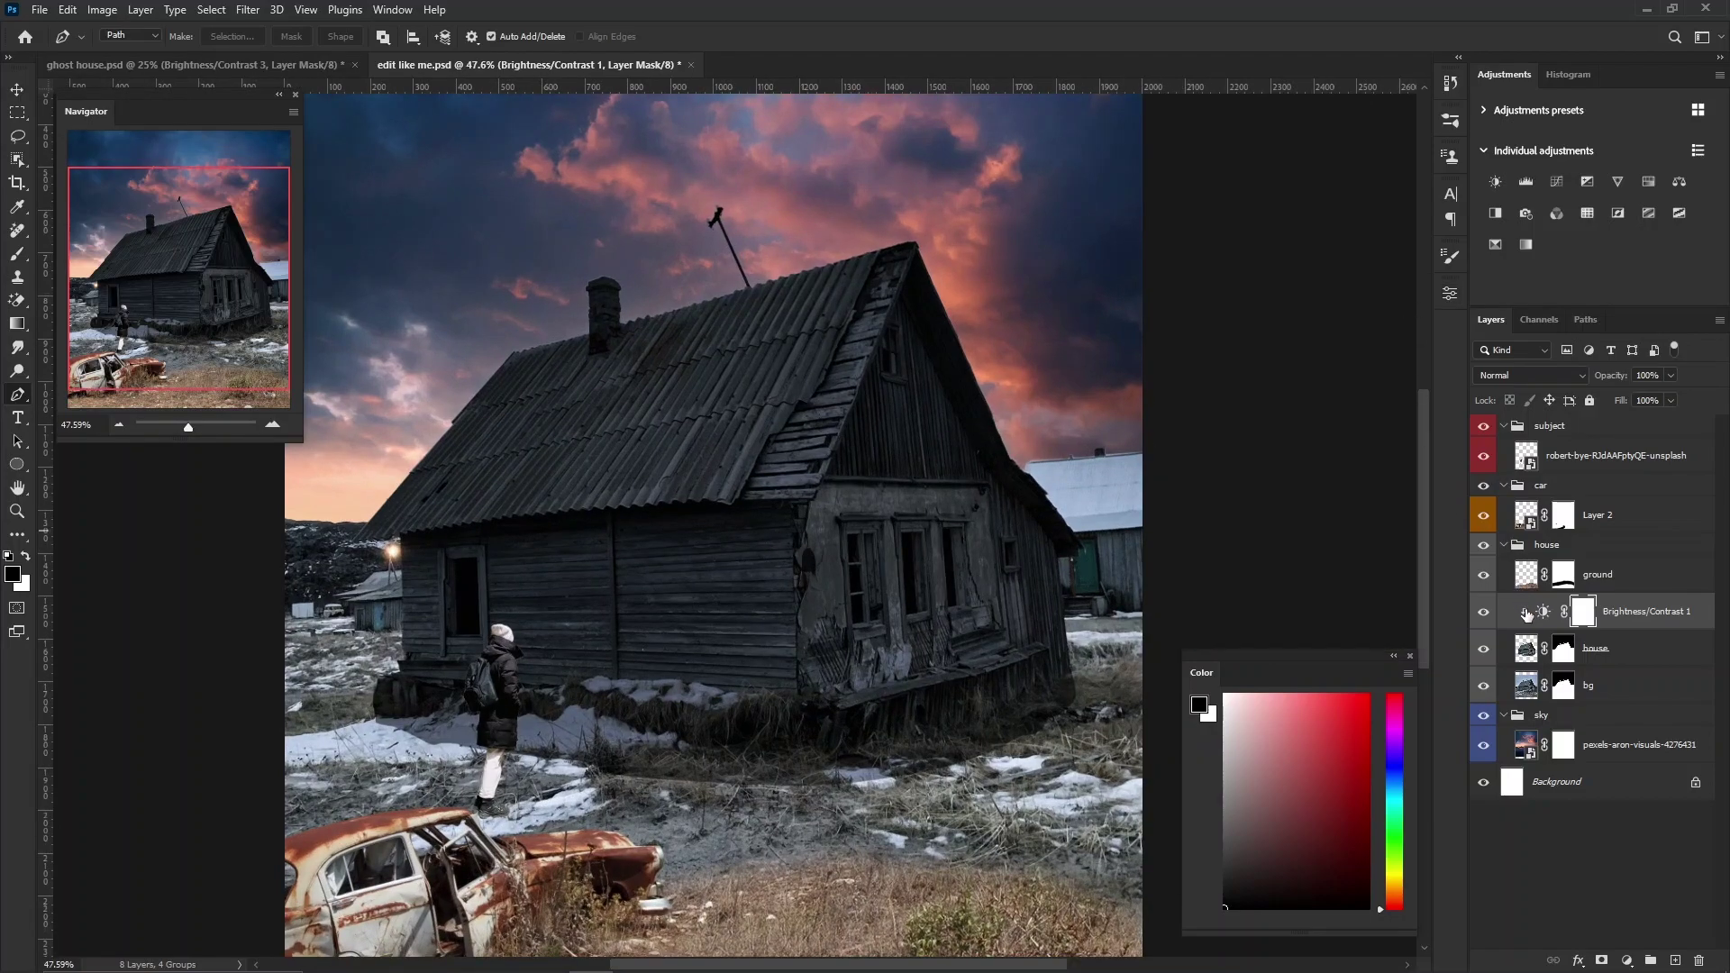
click(1525, 182)
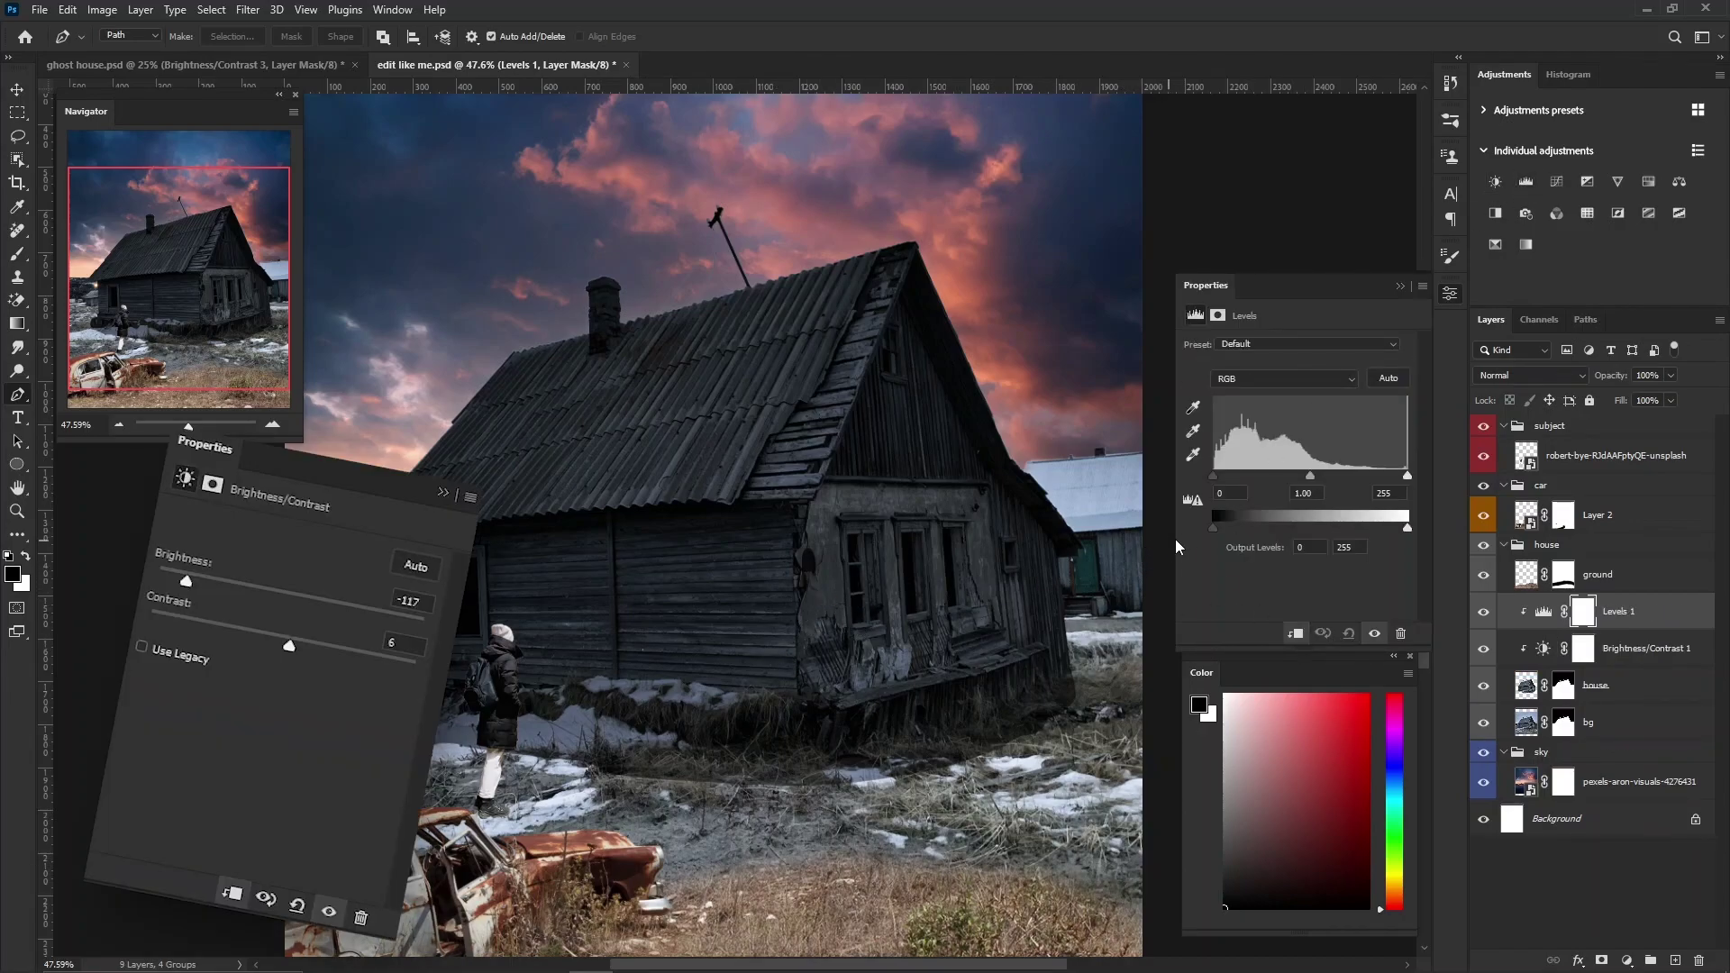
Narrow the house's Levels output tones (18–227) and toggle the adjustment to compare.
drag(1214, 528, 1226, 530)
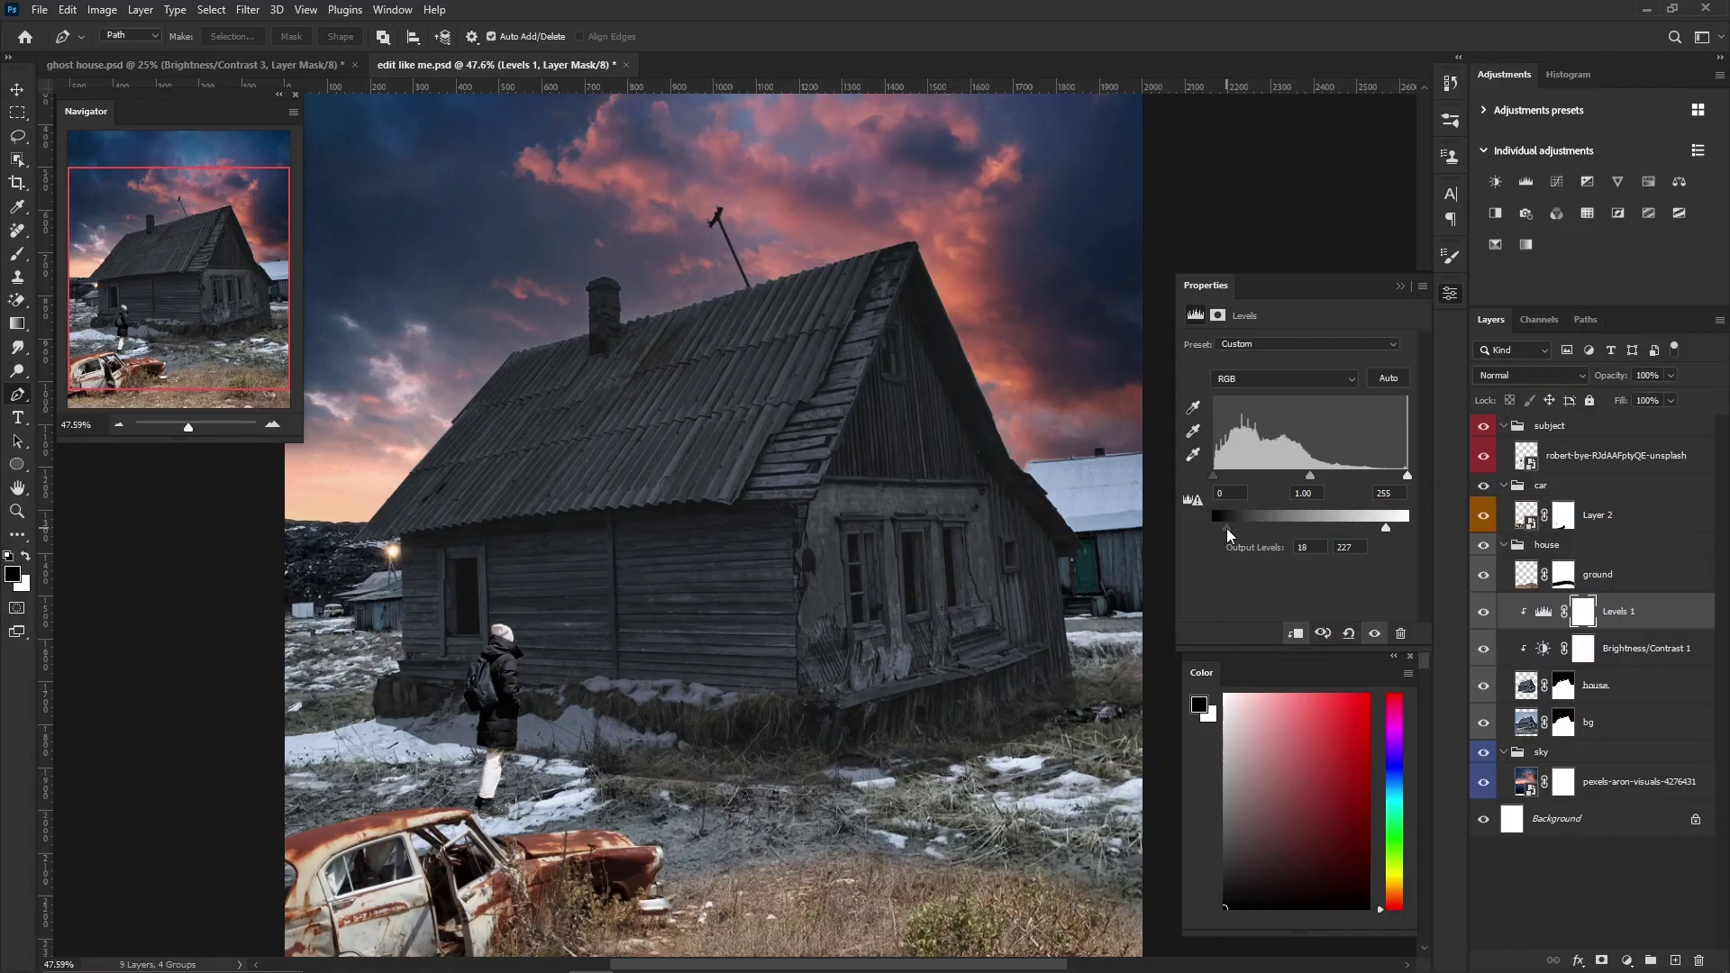
click(1372, 633)
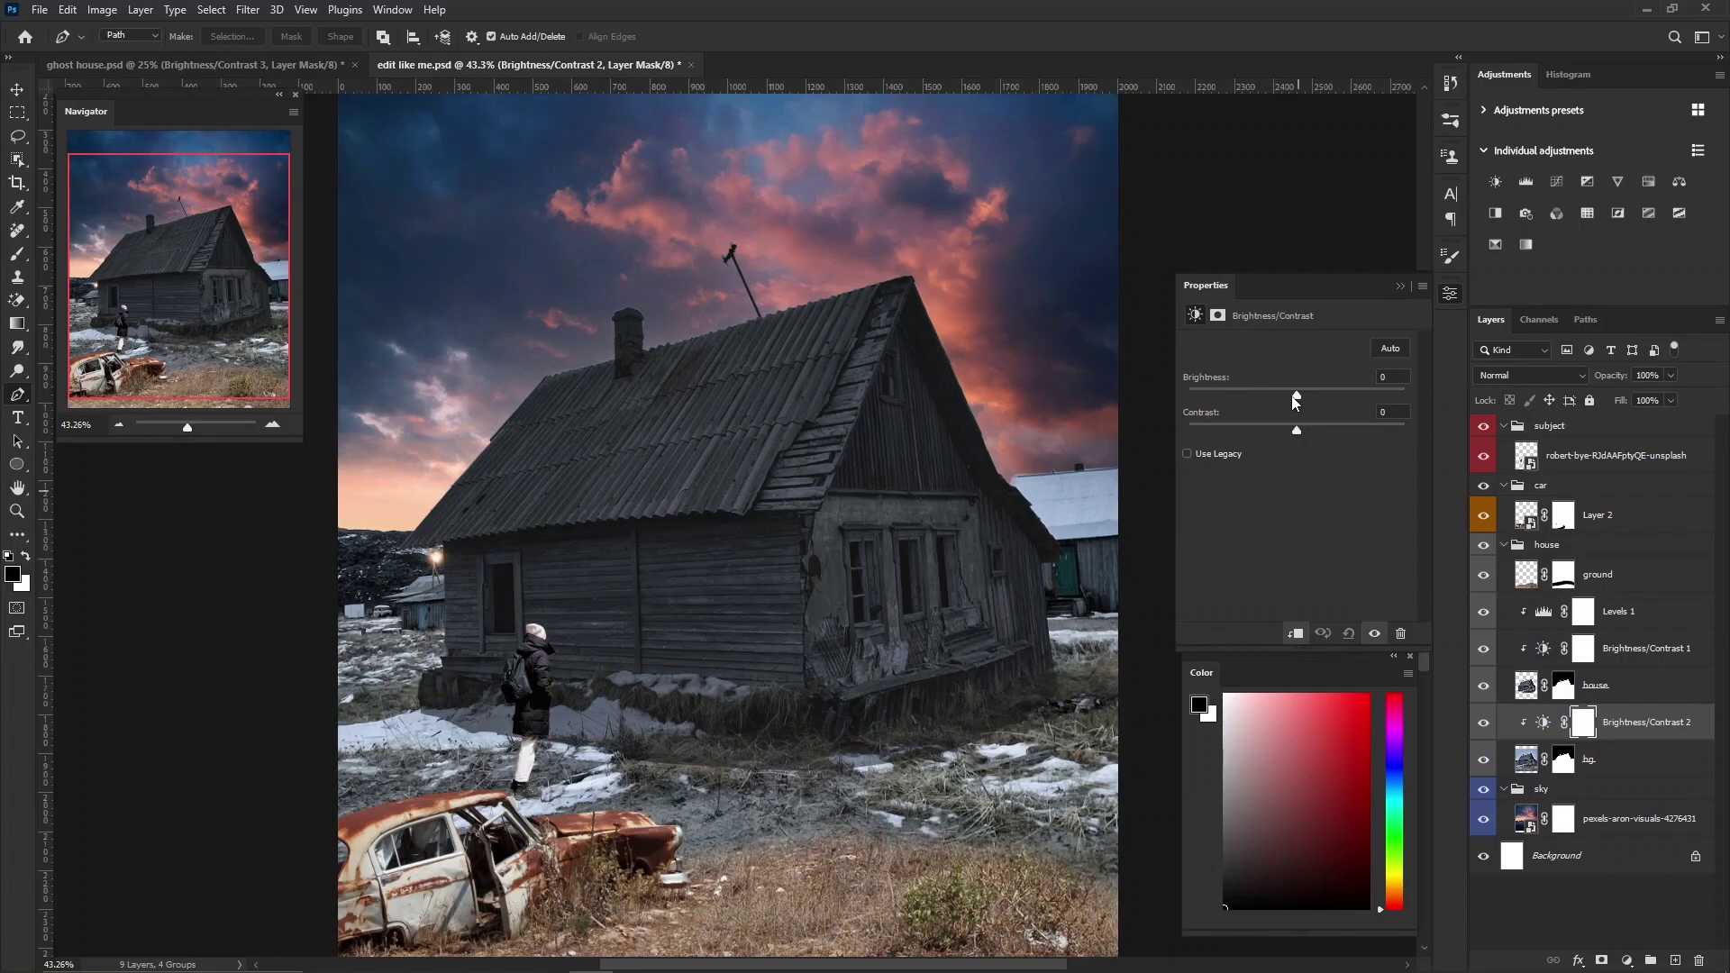
Set Brightness/Contrast 2 brightness to about -127 and select the house layer mask.
drag(1296, 396, 1225, 396)
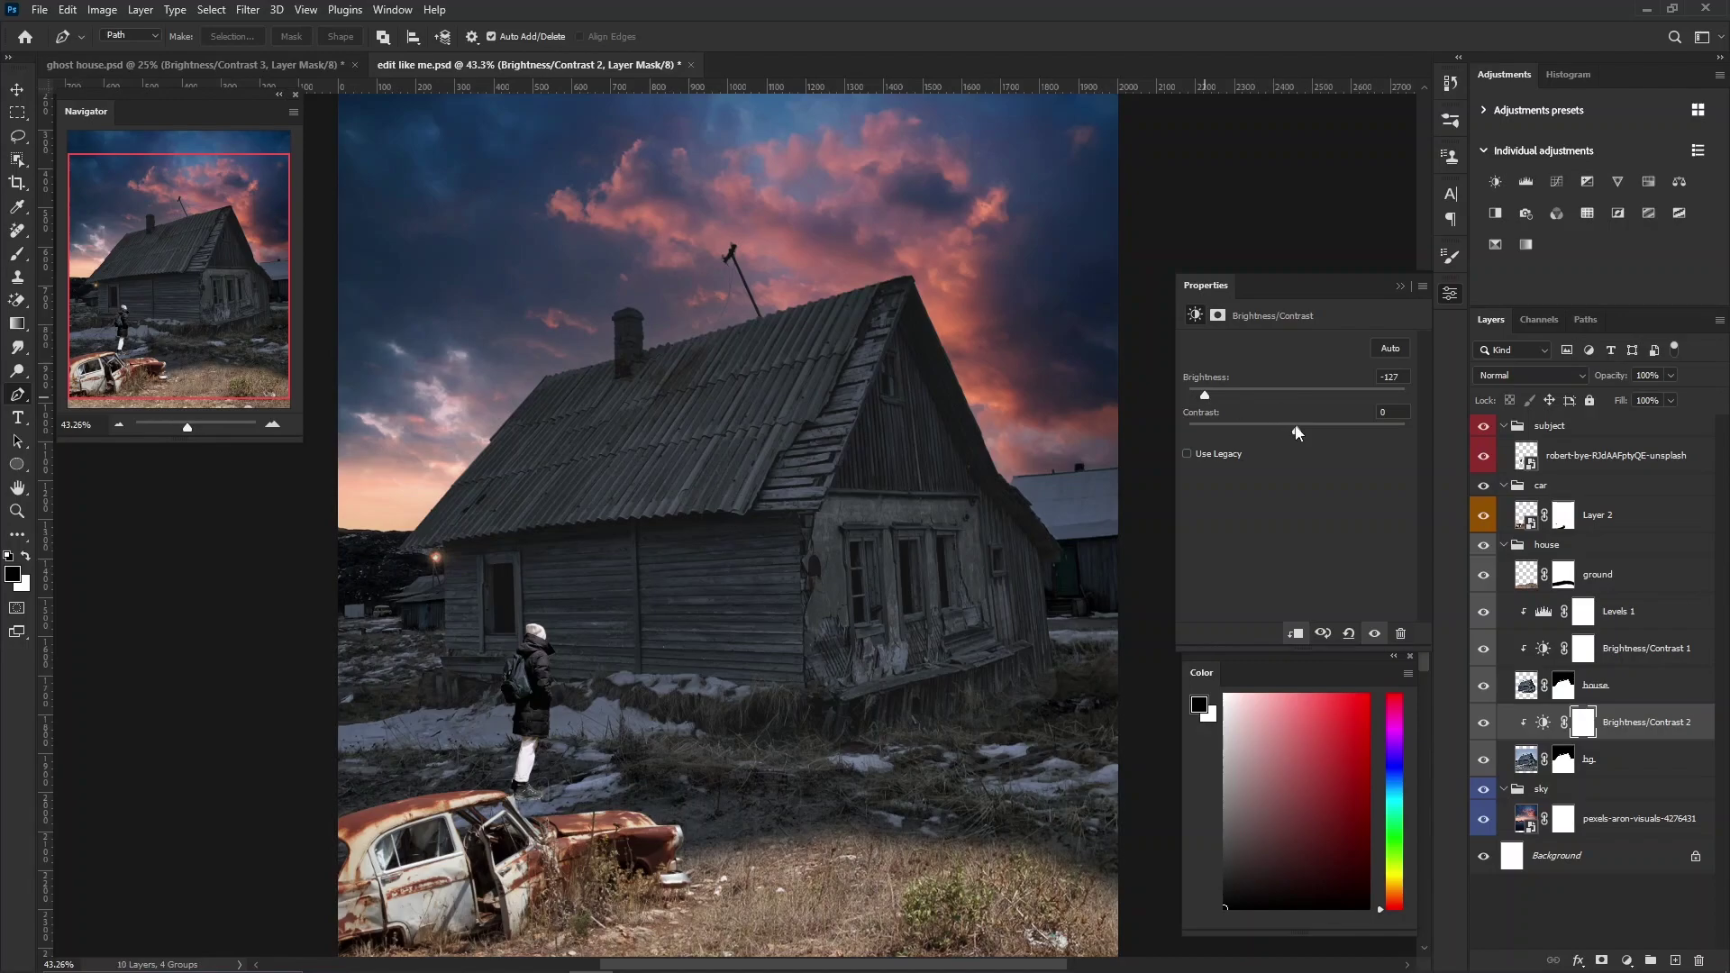
click(1401, 286)
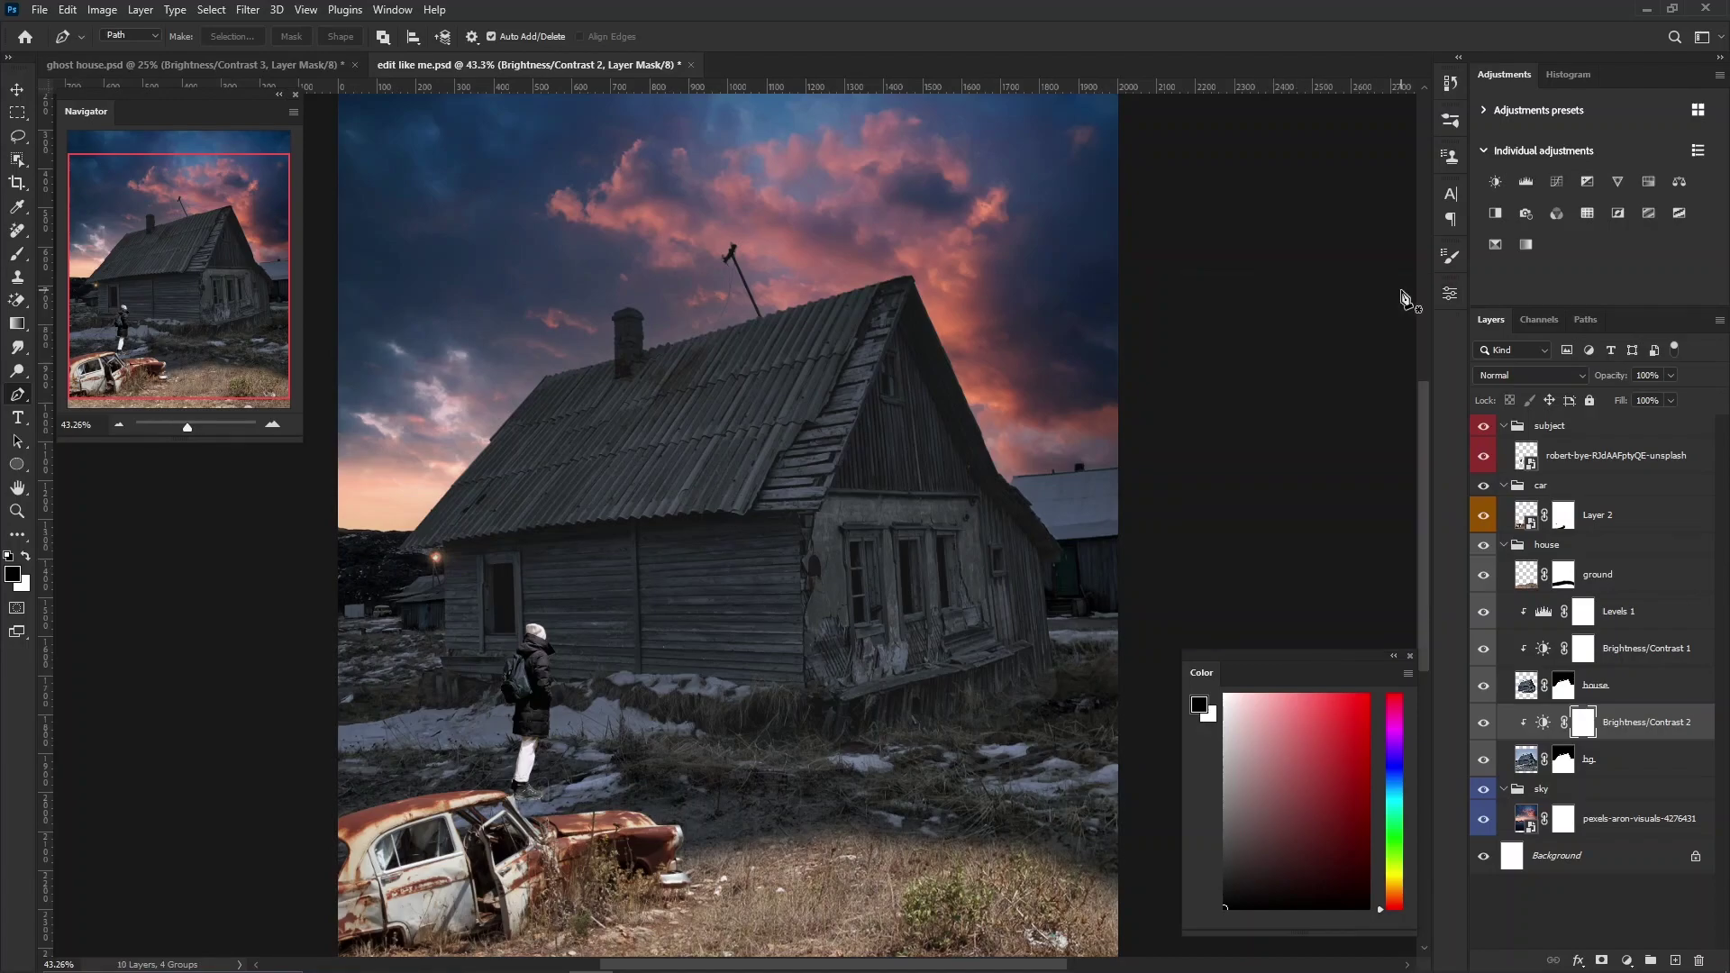
click(1564, 685)
Paint the house layer mask along its base with the Brush.
key(b)
scroll(1063, 734, up, 5)
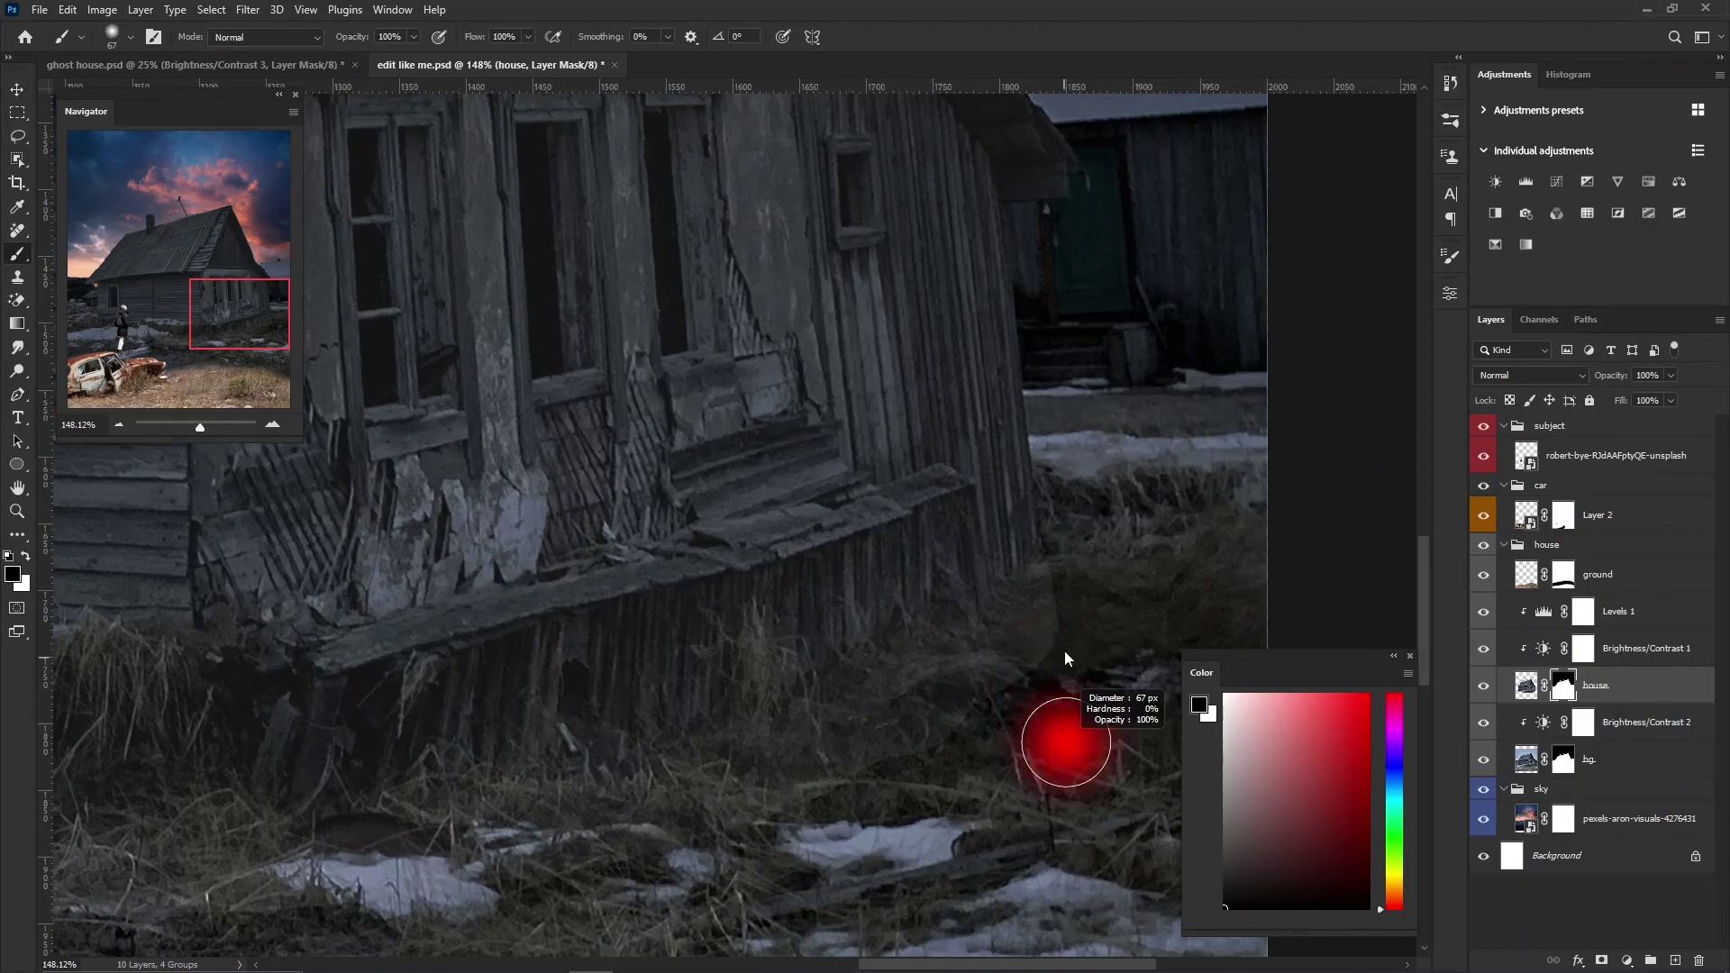
drag(658, 831, 934, 663)
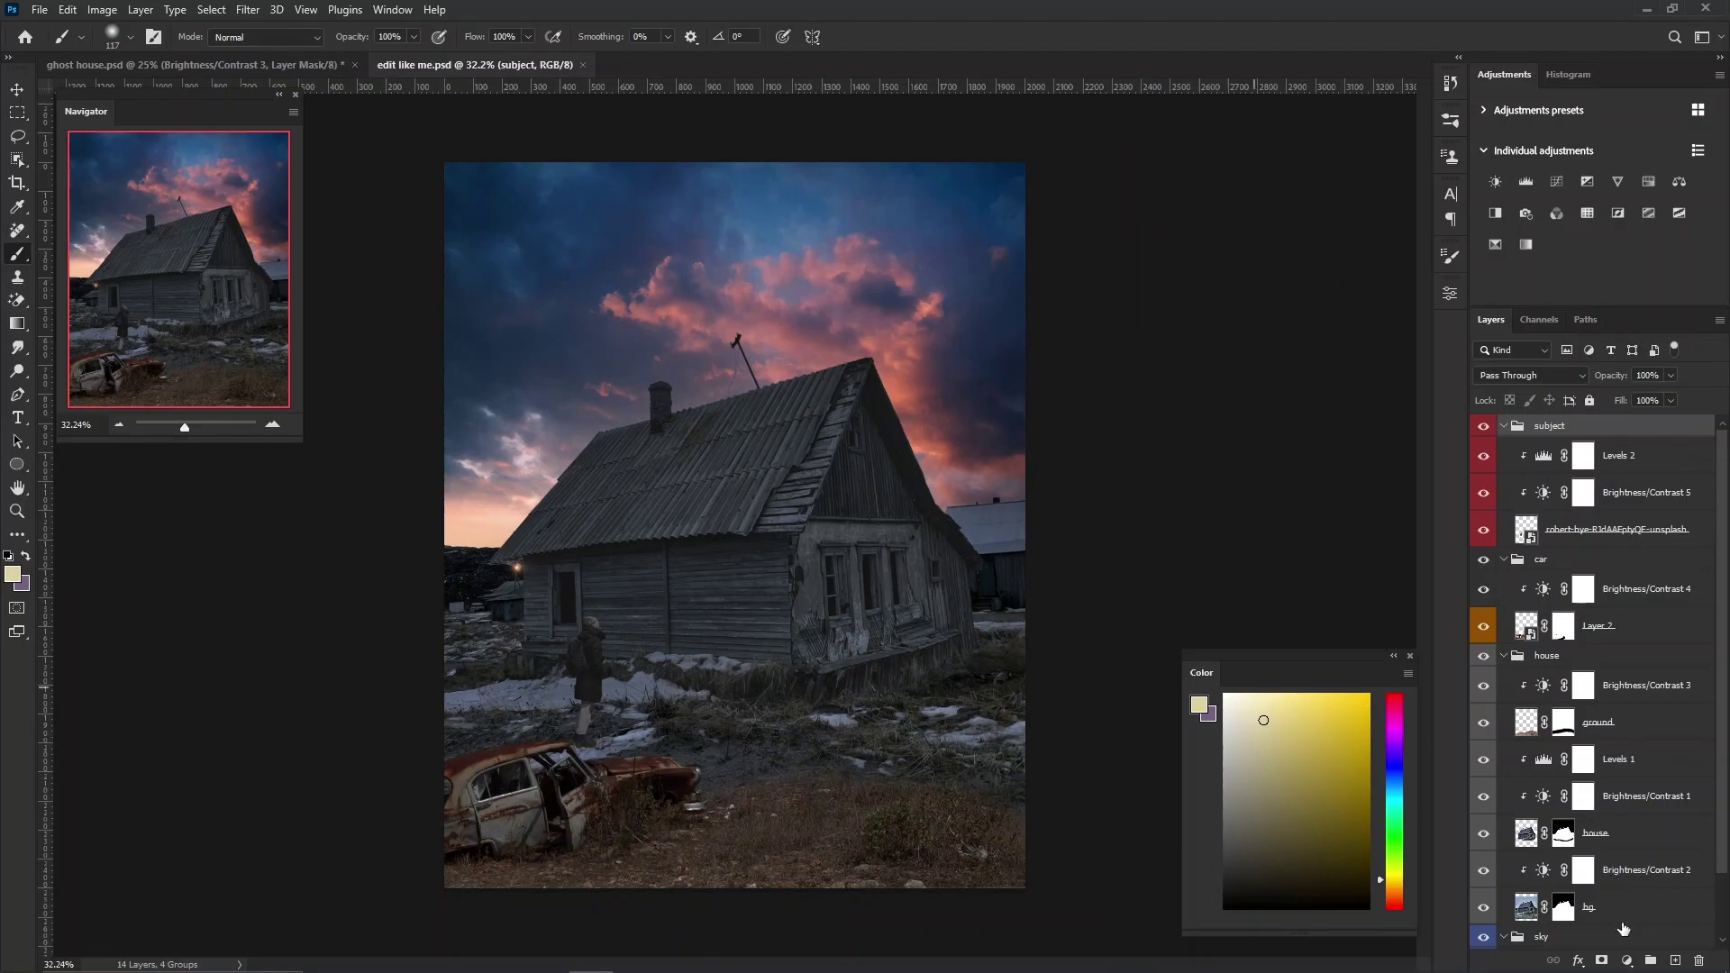
click(1628, 962)
Add a Solid Color fill layer set to neutral mid-grey #9a9a9a.
click(1653, 641)
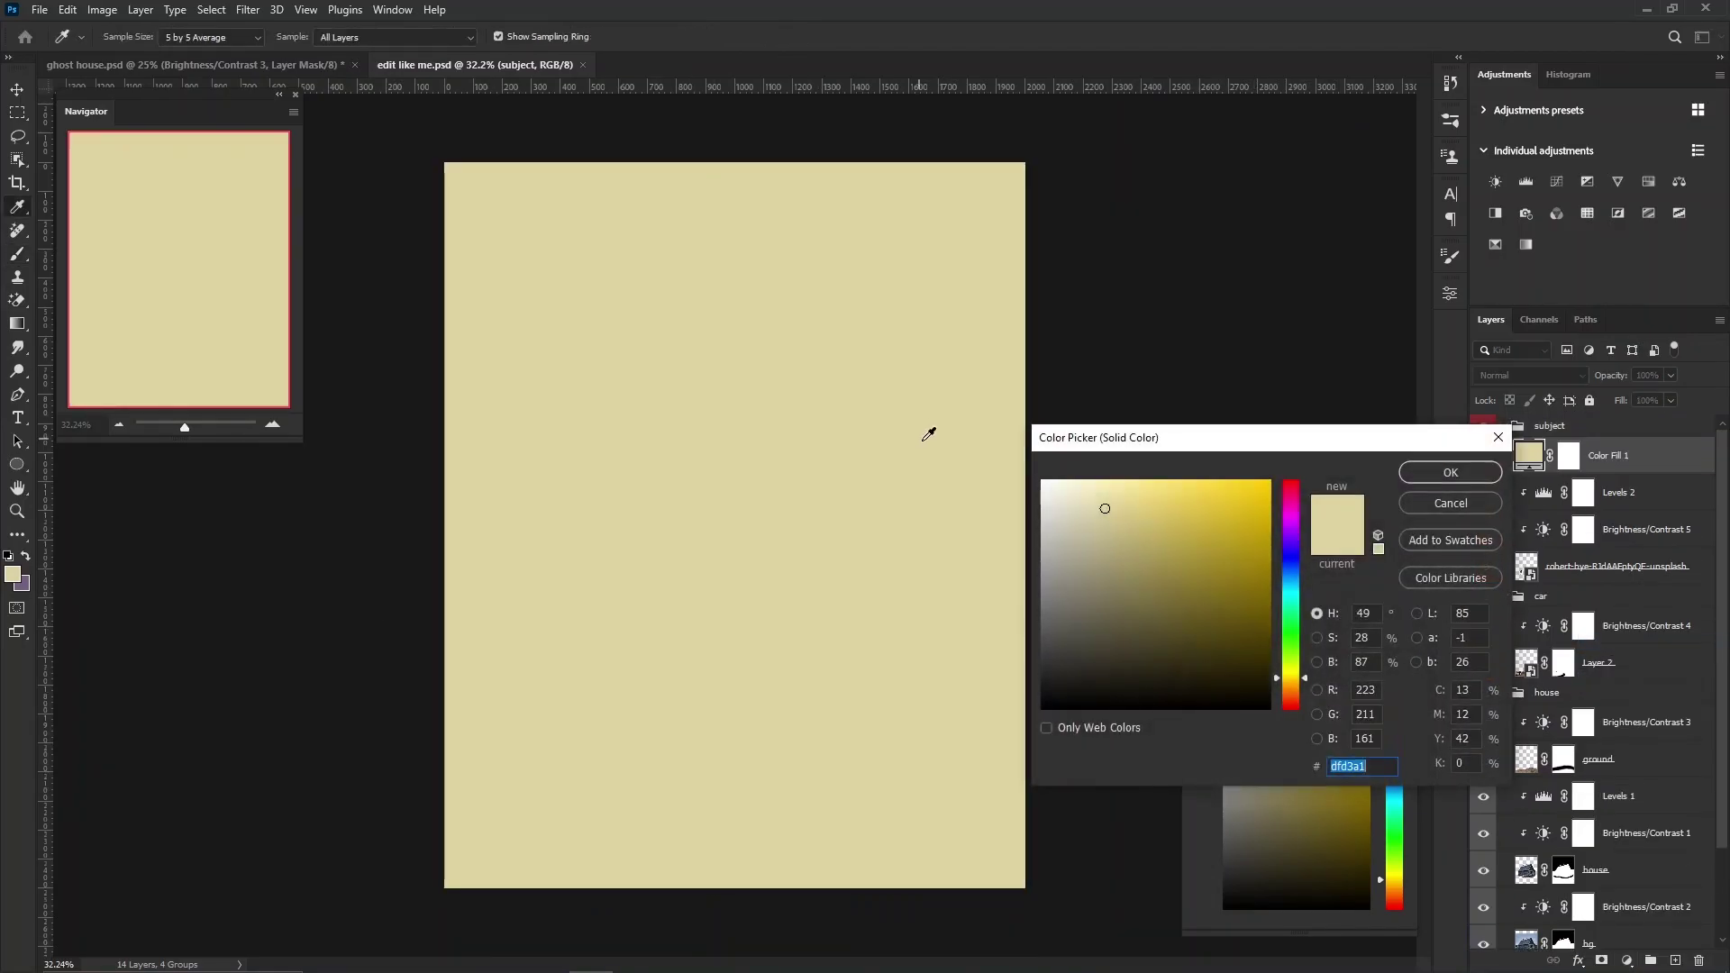
drag(1086, 542, 1040, 571)
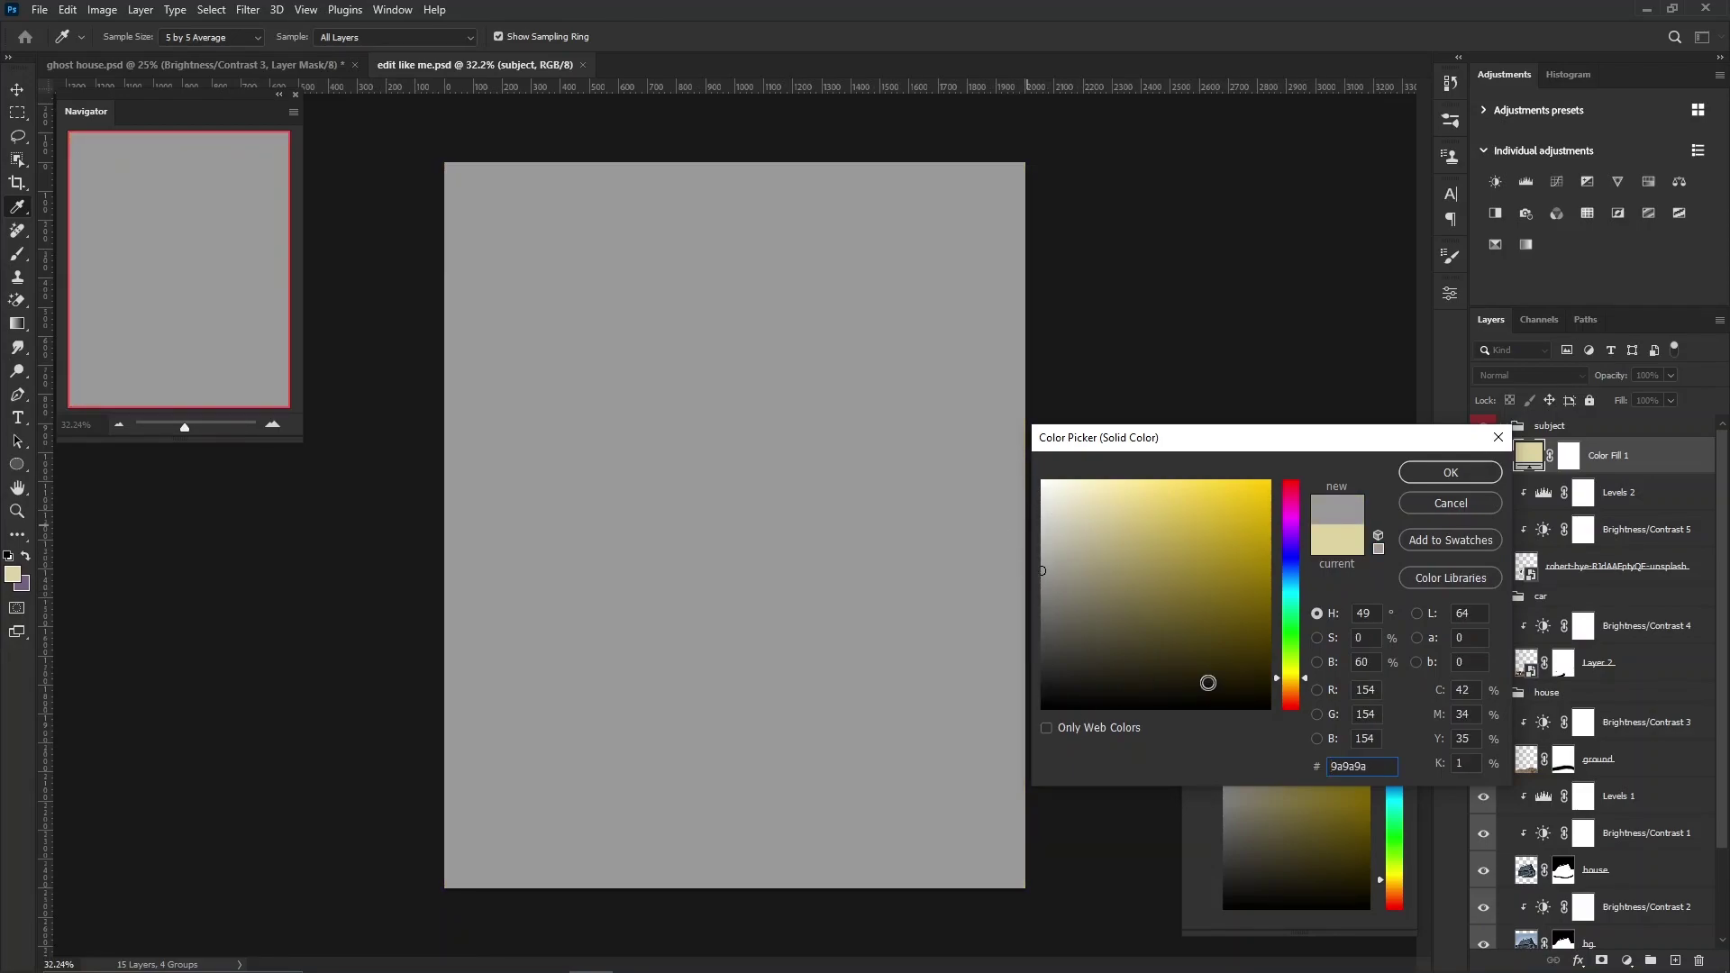
click(1318, 638)
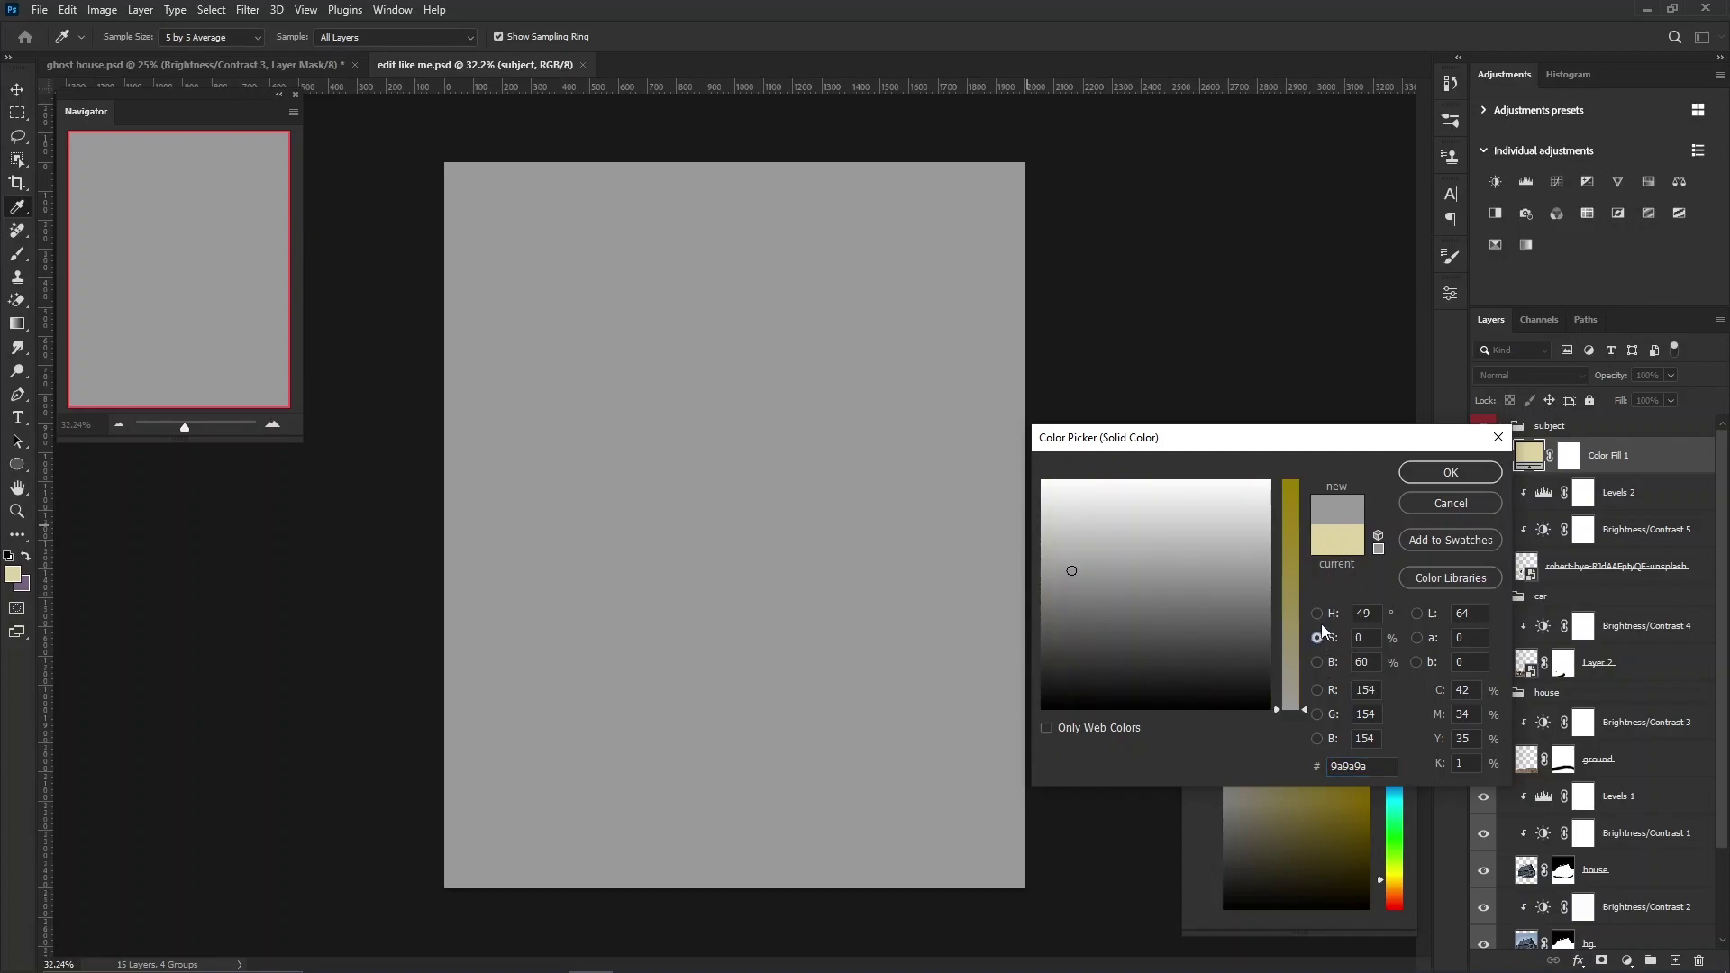
click(1318, 613)
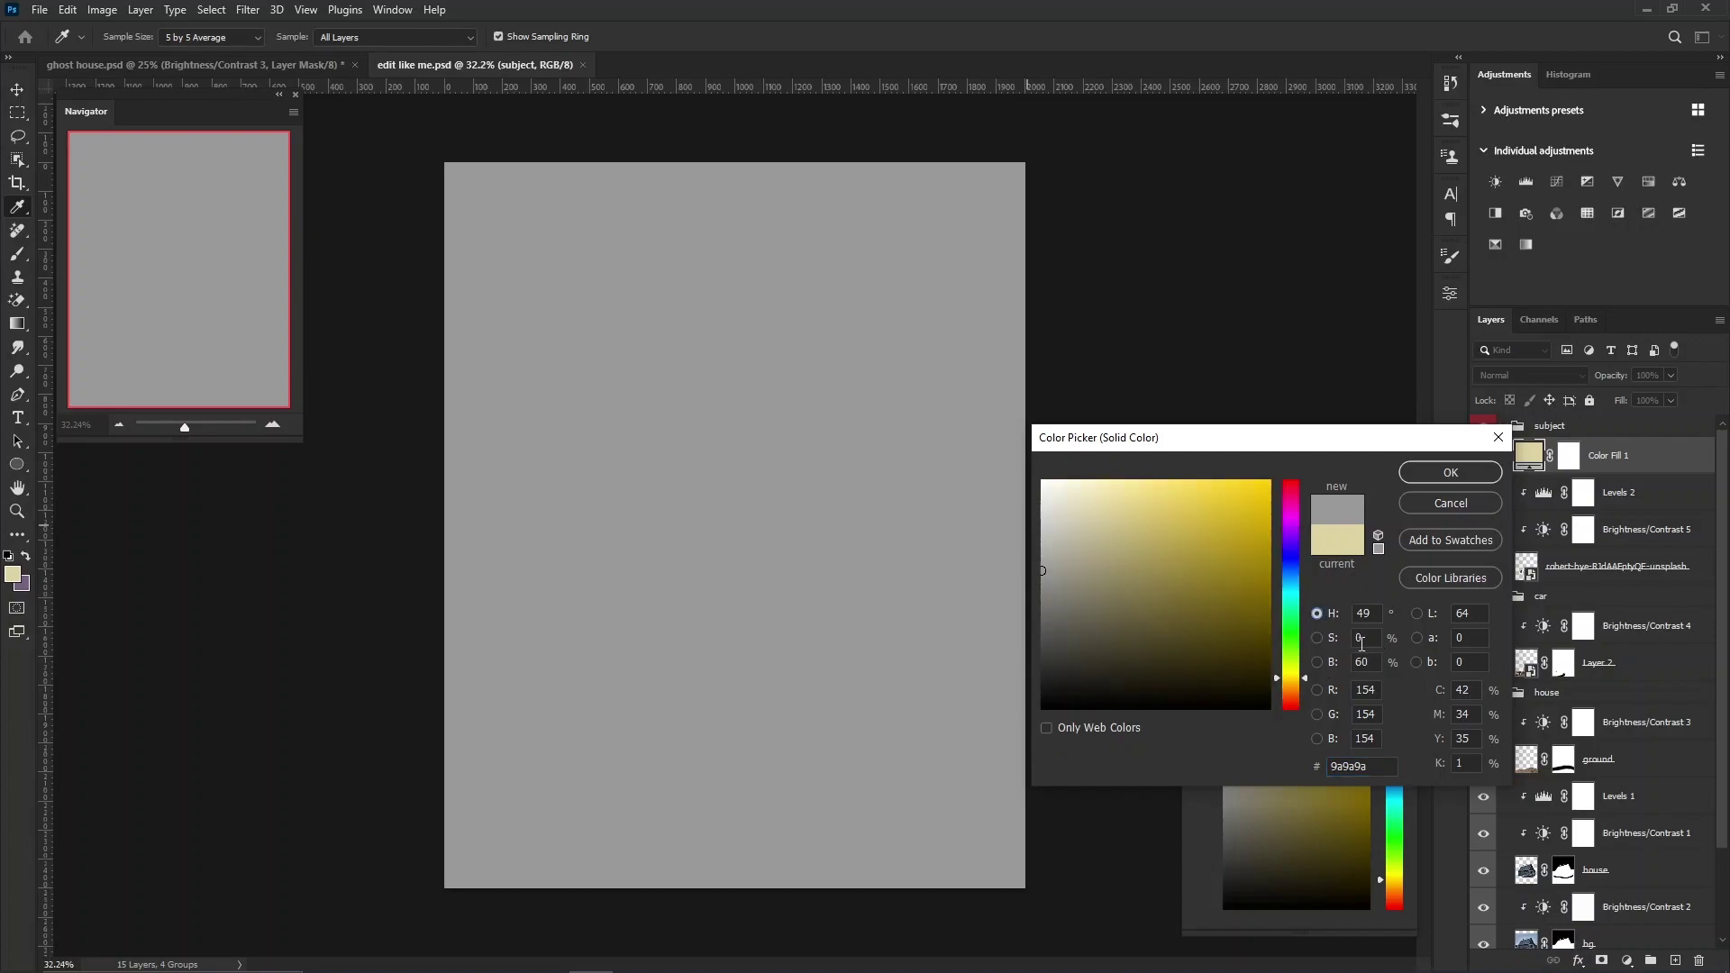
click(1424, 474)
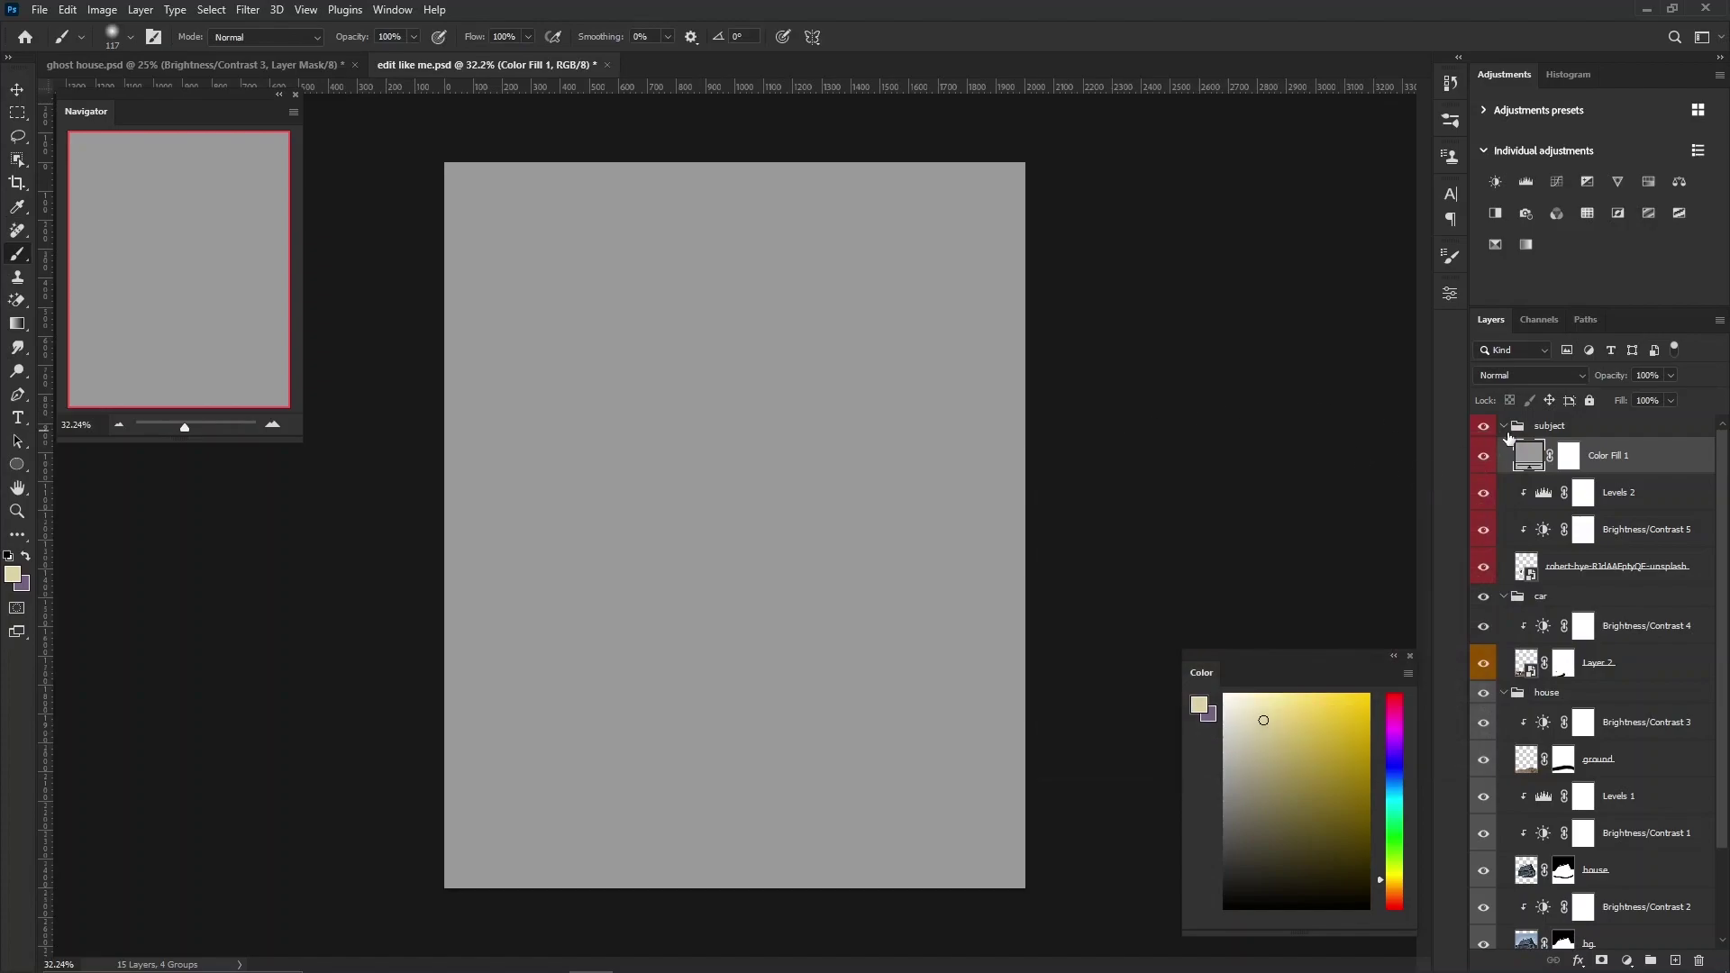
Move the grey fill layer to the top of the stack and rename it 'check'.
drag(1632, 457, 1603, 422)
double_click(1602, 433)
text(check)
key(Return)
click(1514, 378)
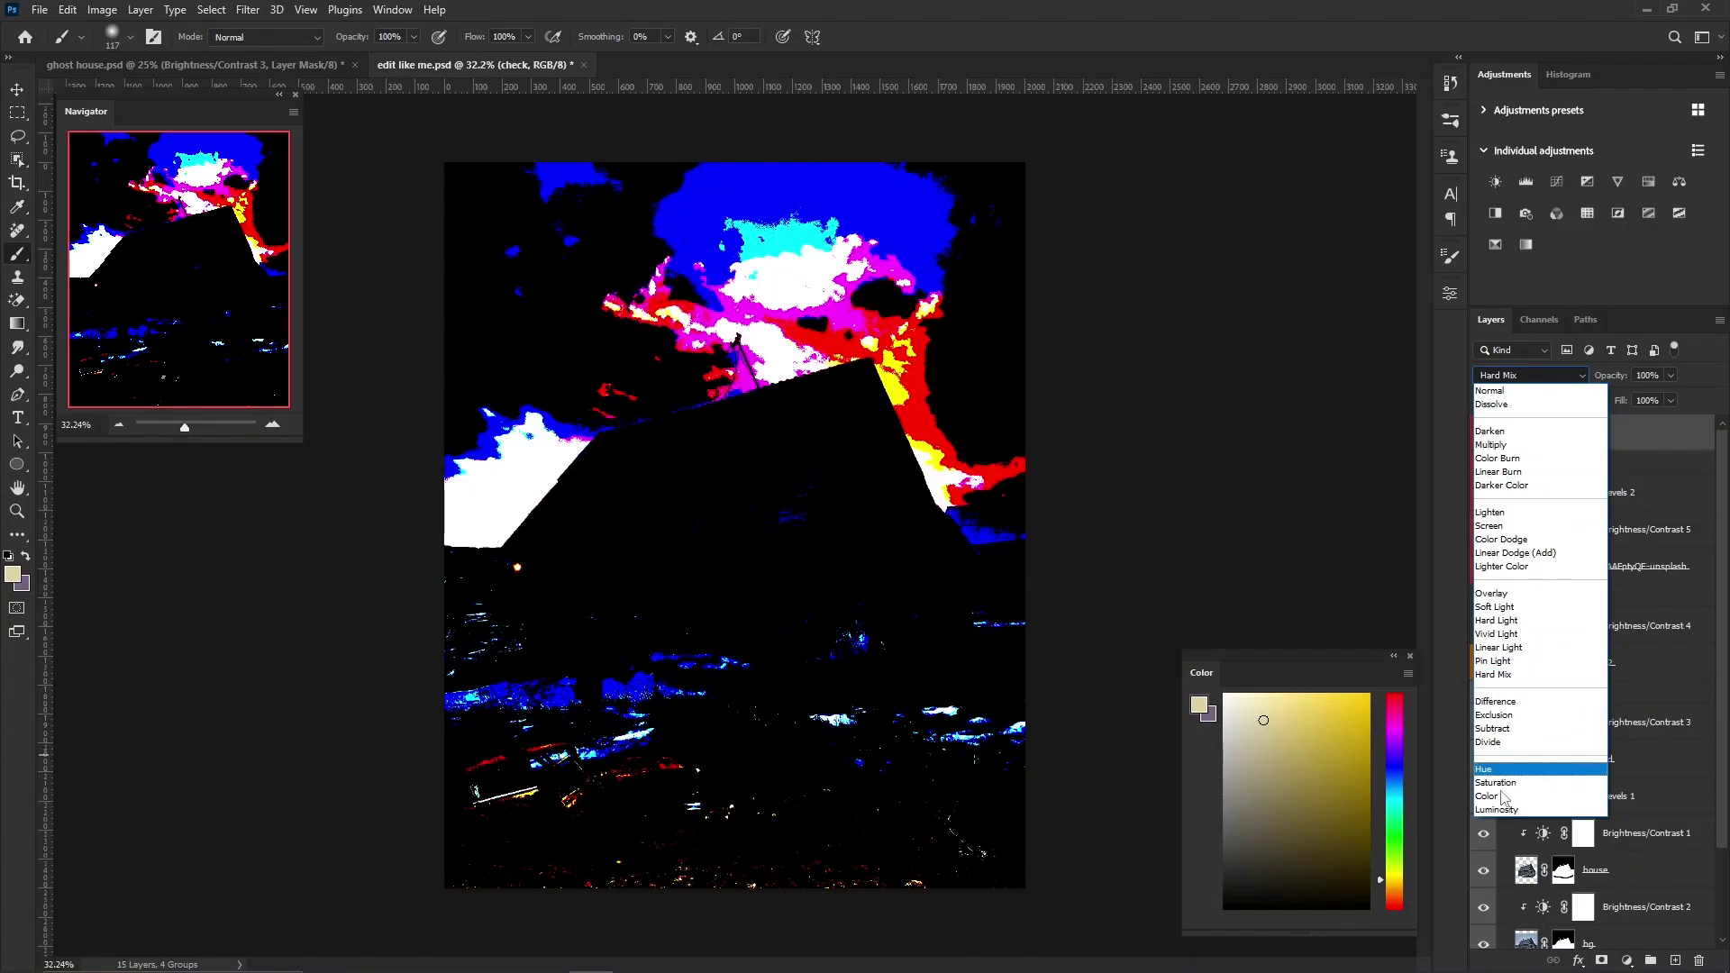
Set the check layer to Color blend mode, dismiss the rasterize prompt, and reset colours to black/white.
click(1496, 797)
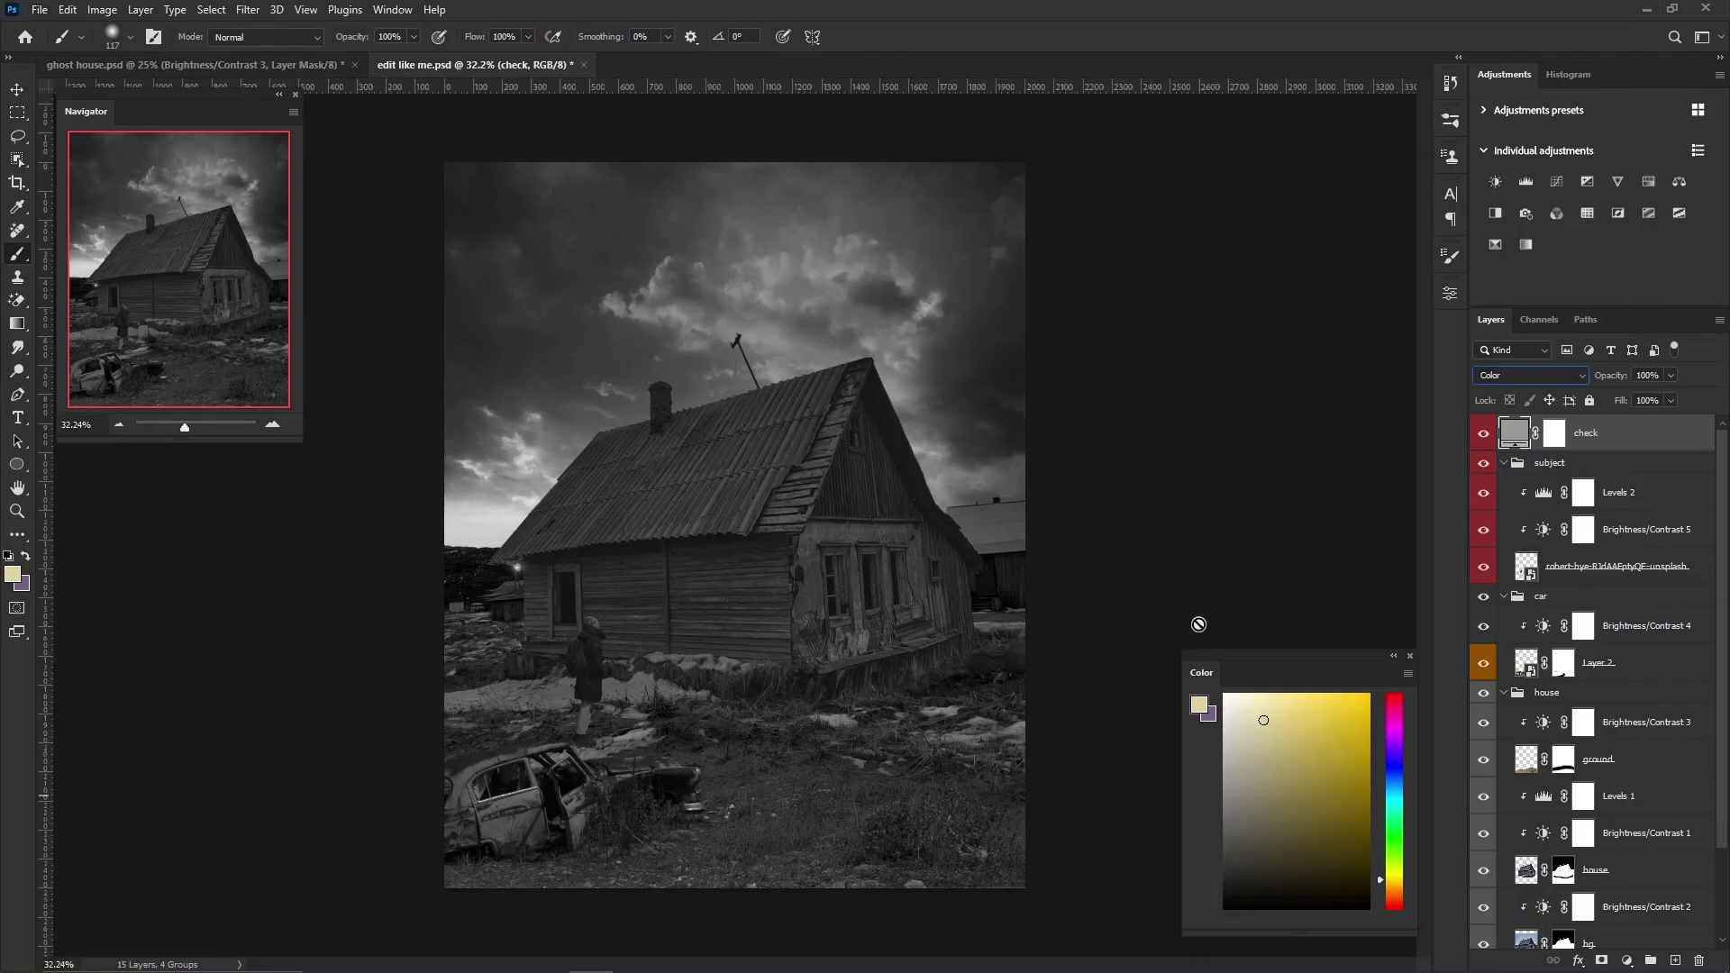
click(1155, 553)
click(912, 380)
click(17, 215)
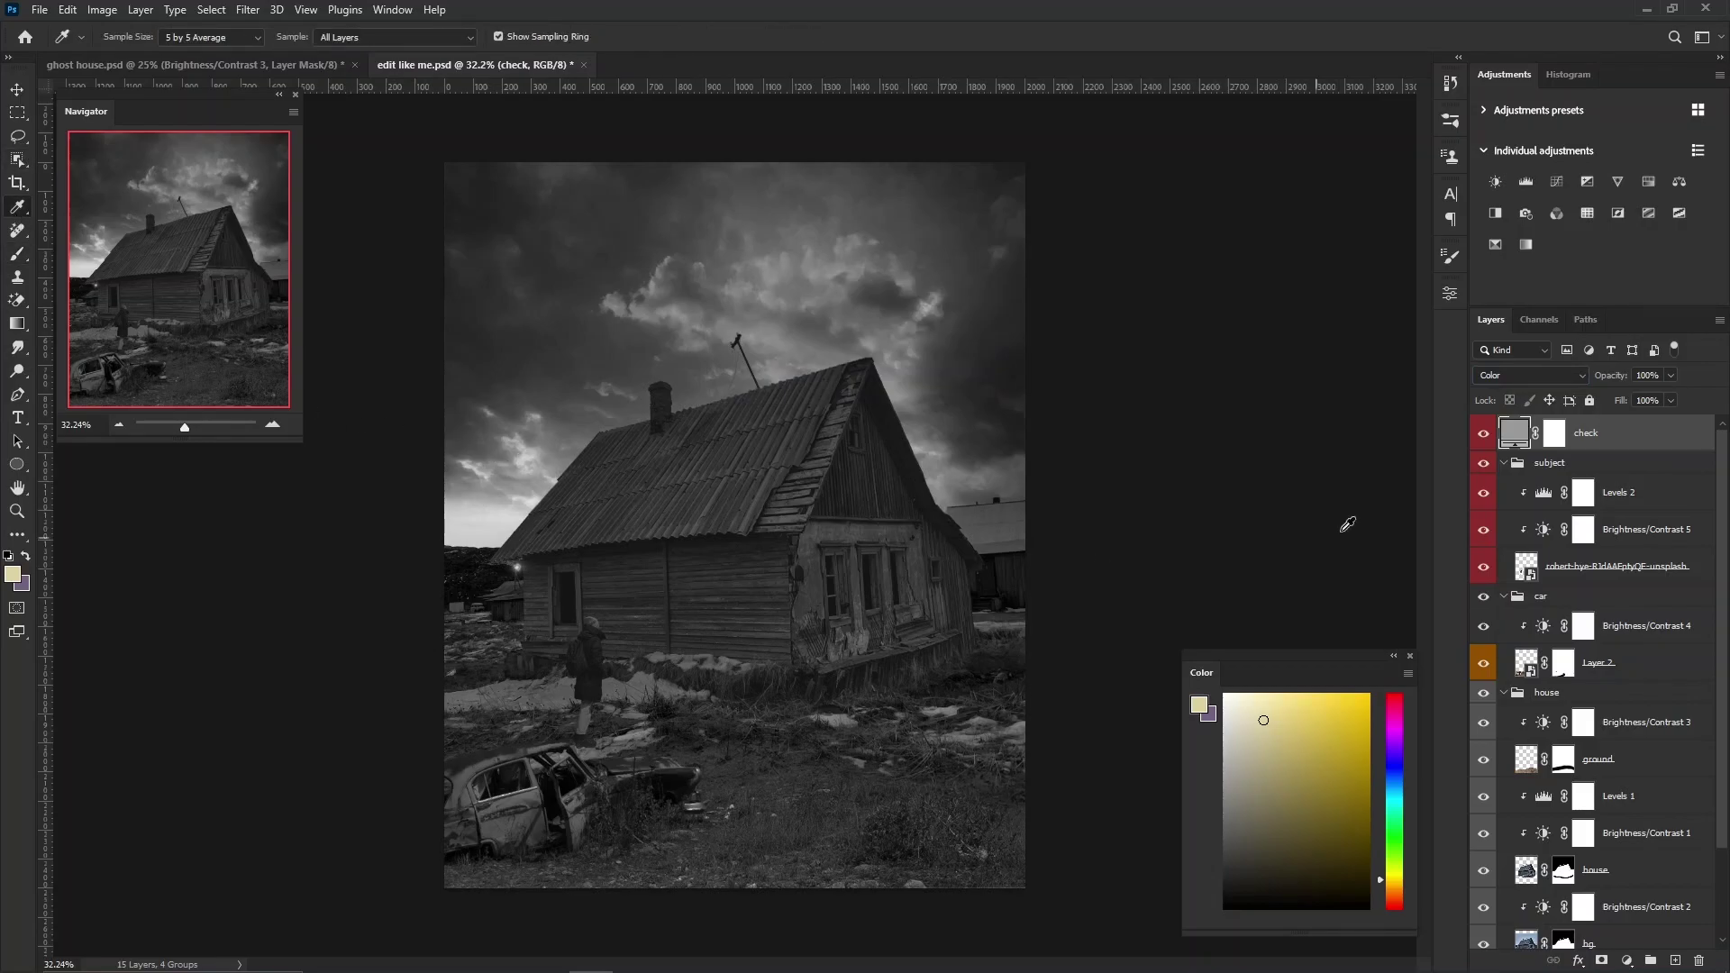
key(d)
click(1584, 493)
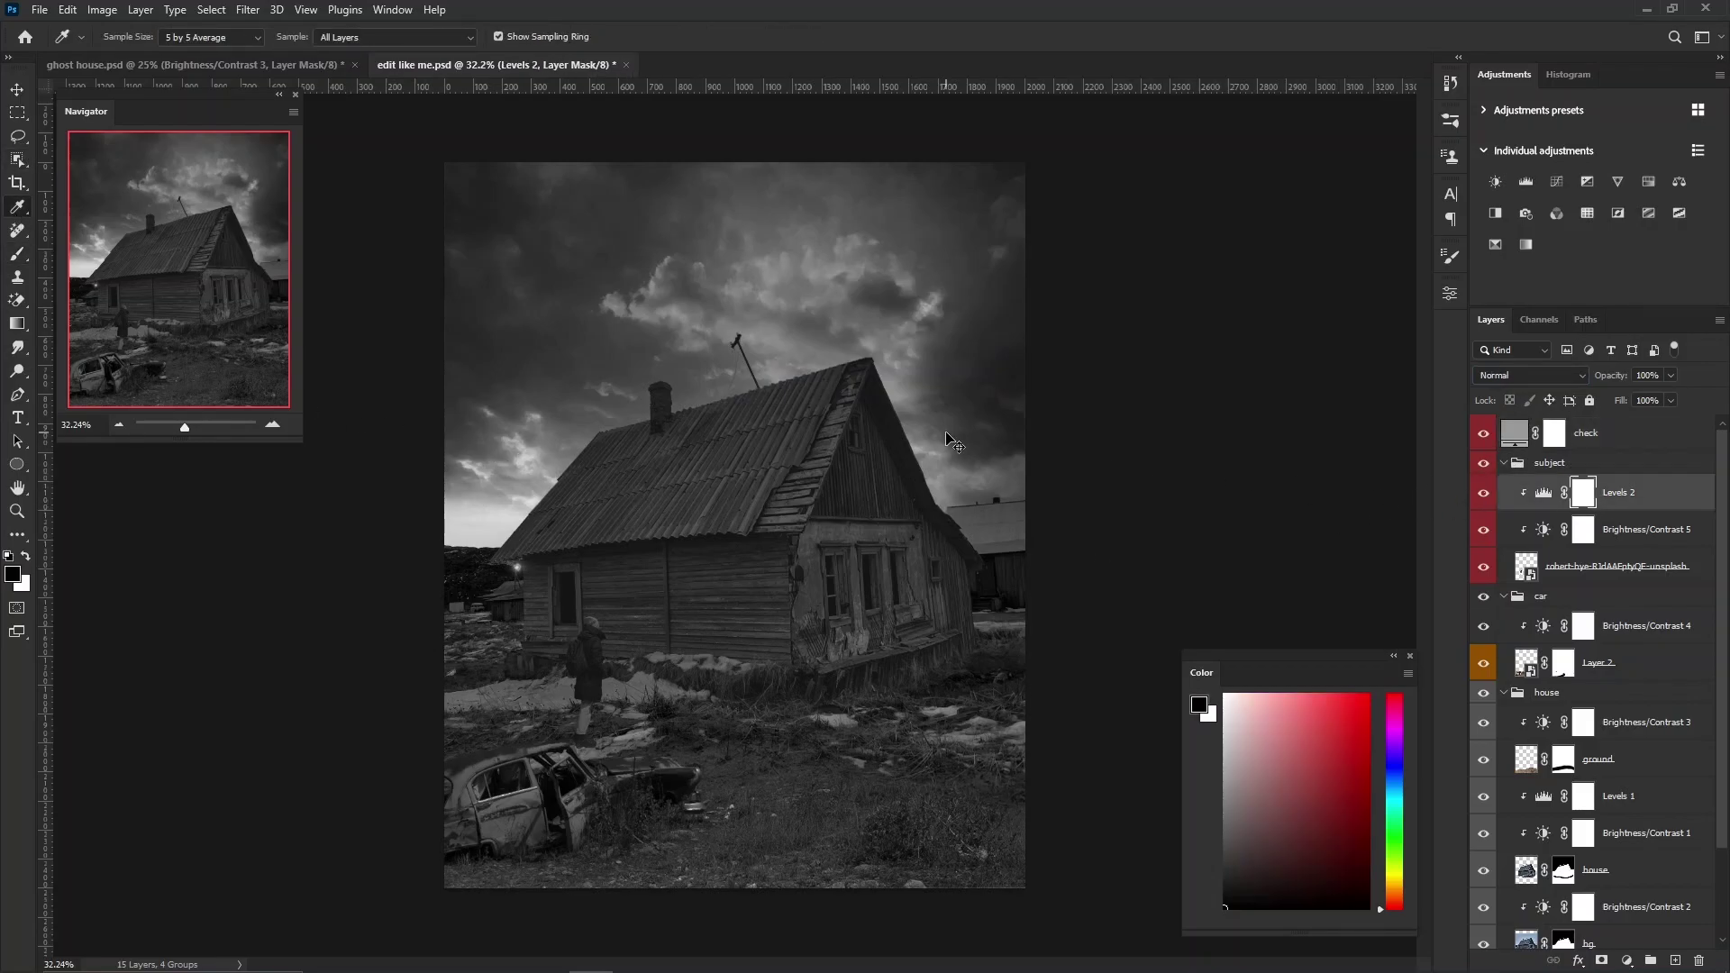
Zoom in and pan over the house, ground and car to check tones in greyscale.
scroll(949, 441, up, 2)
scroll(948, 442, up, 2)
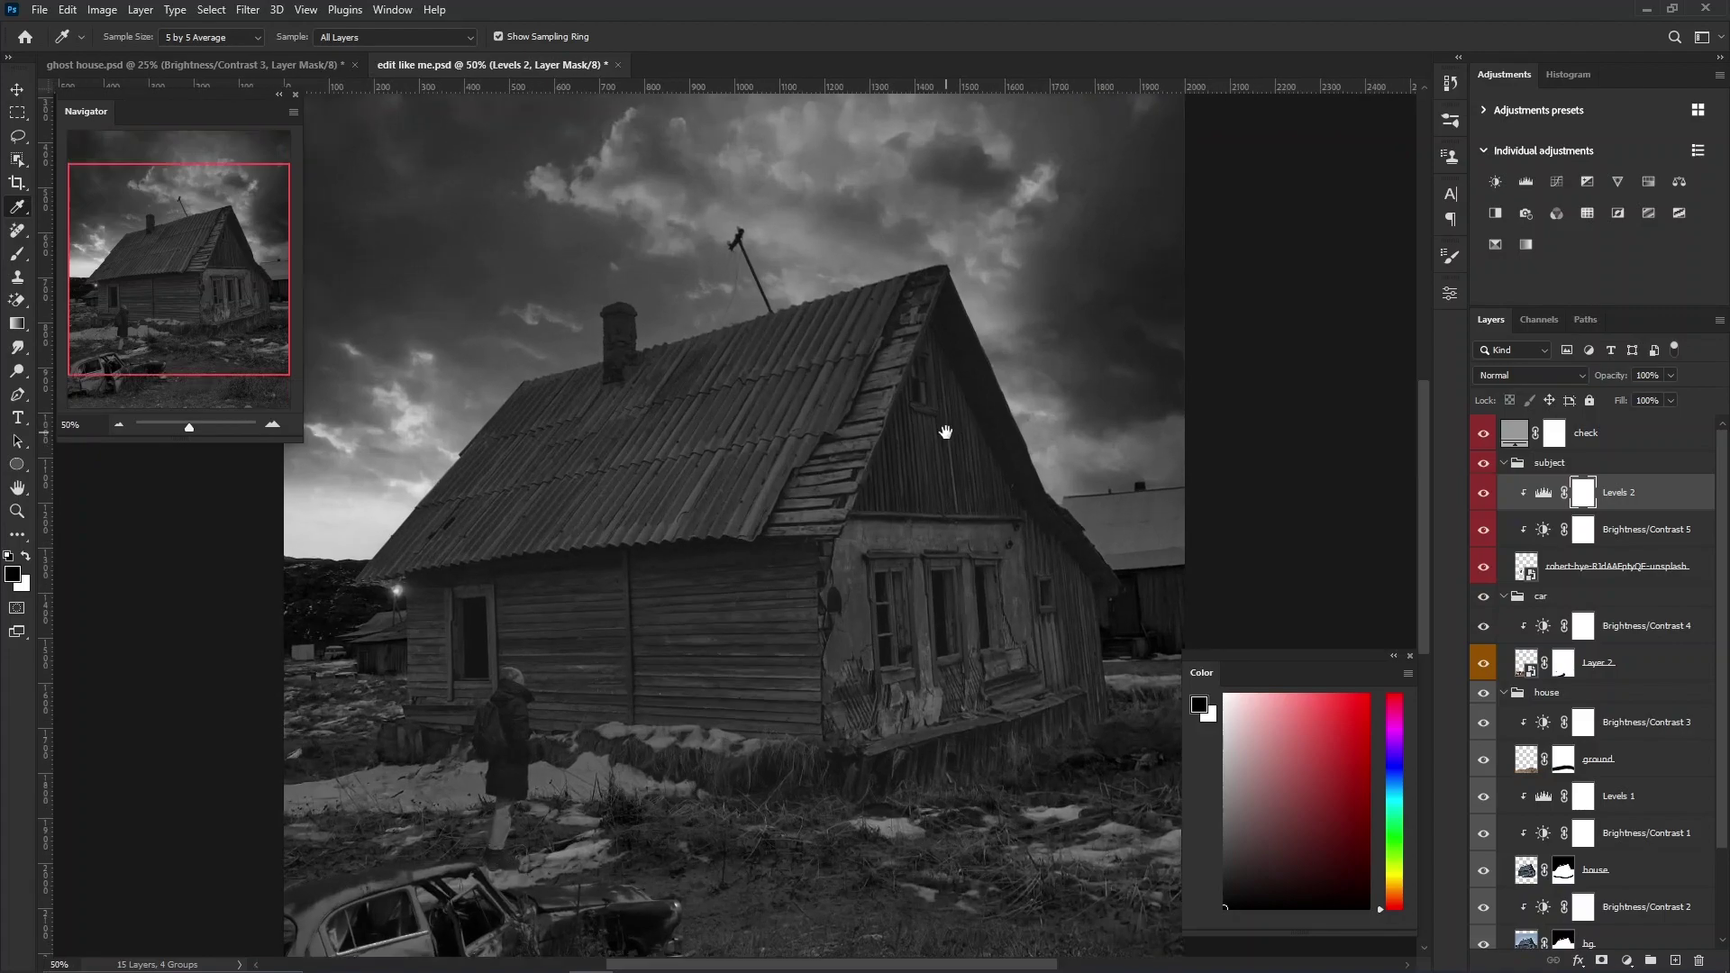
drag(948, 442, 739, 462)
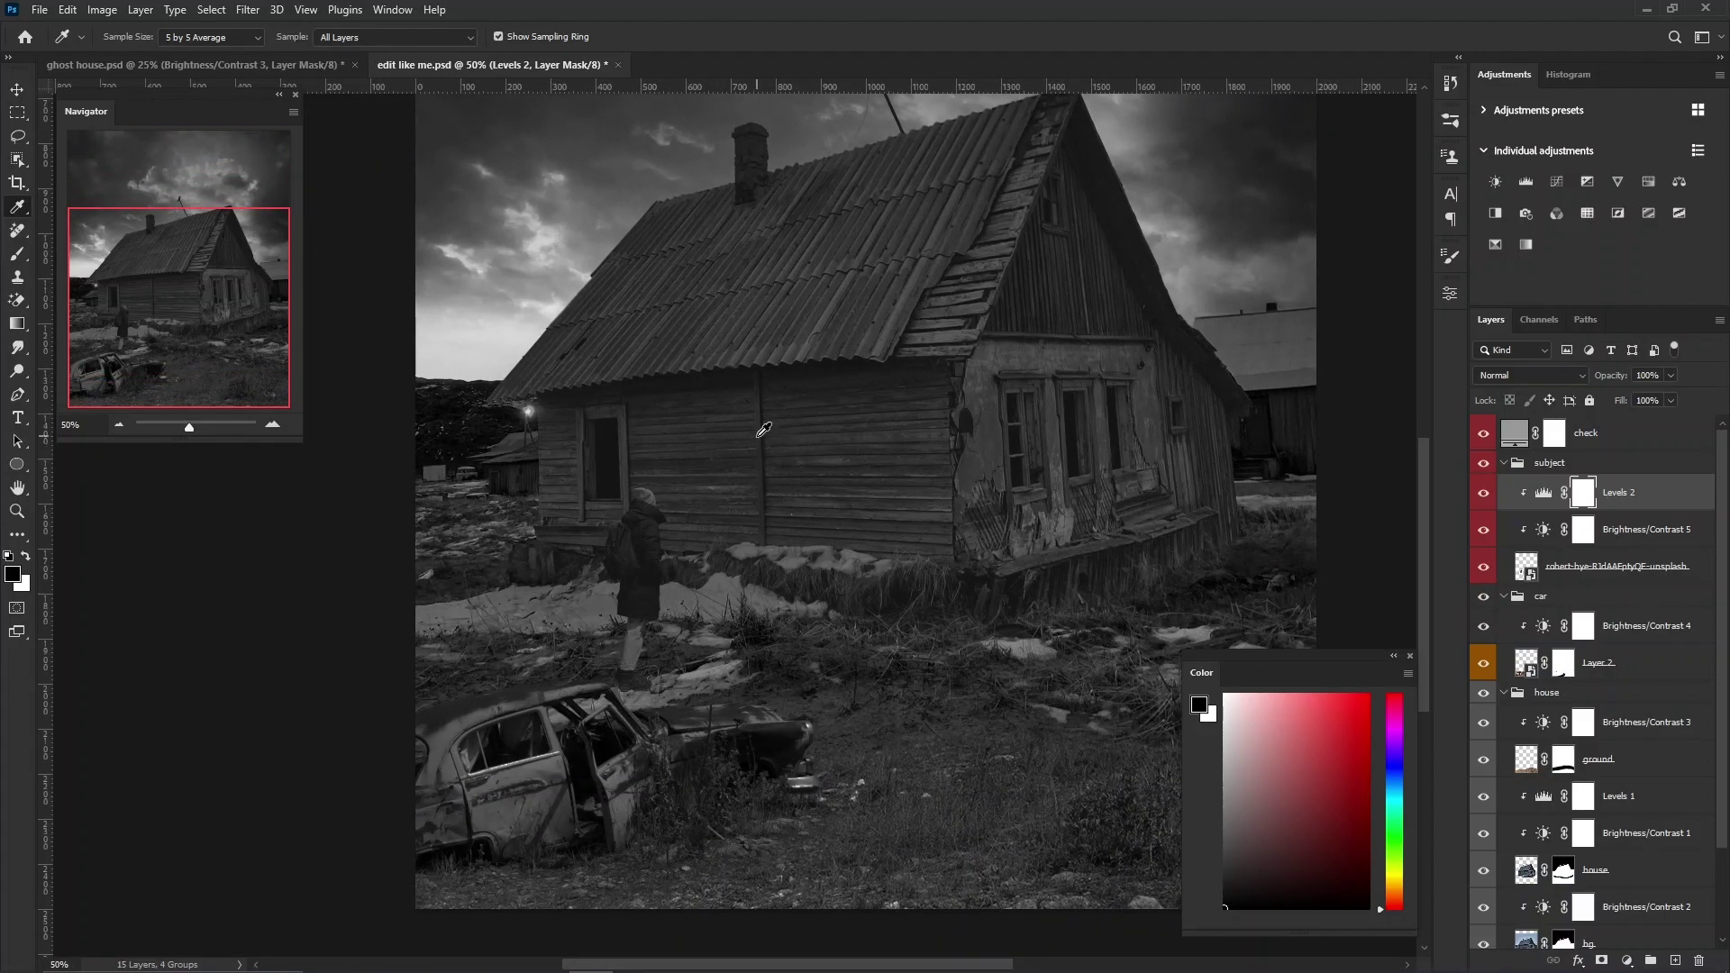
drag(890, 360, 815, 544)
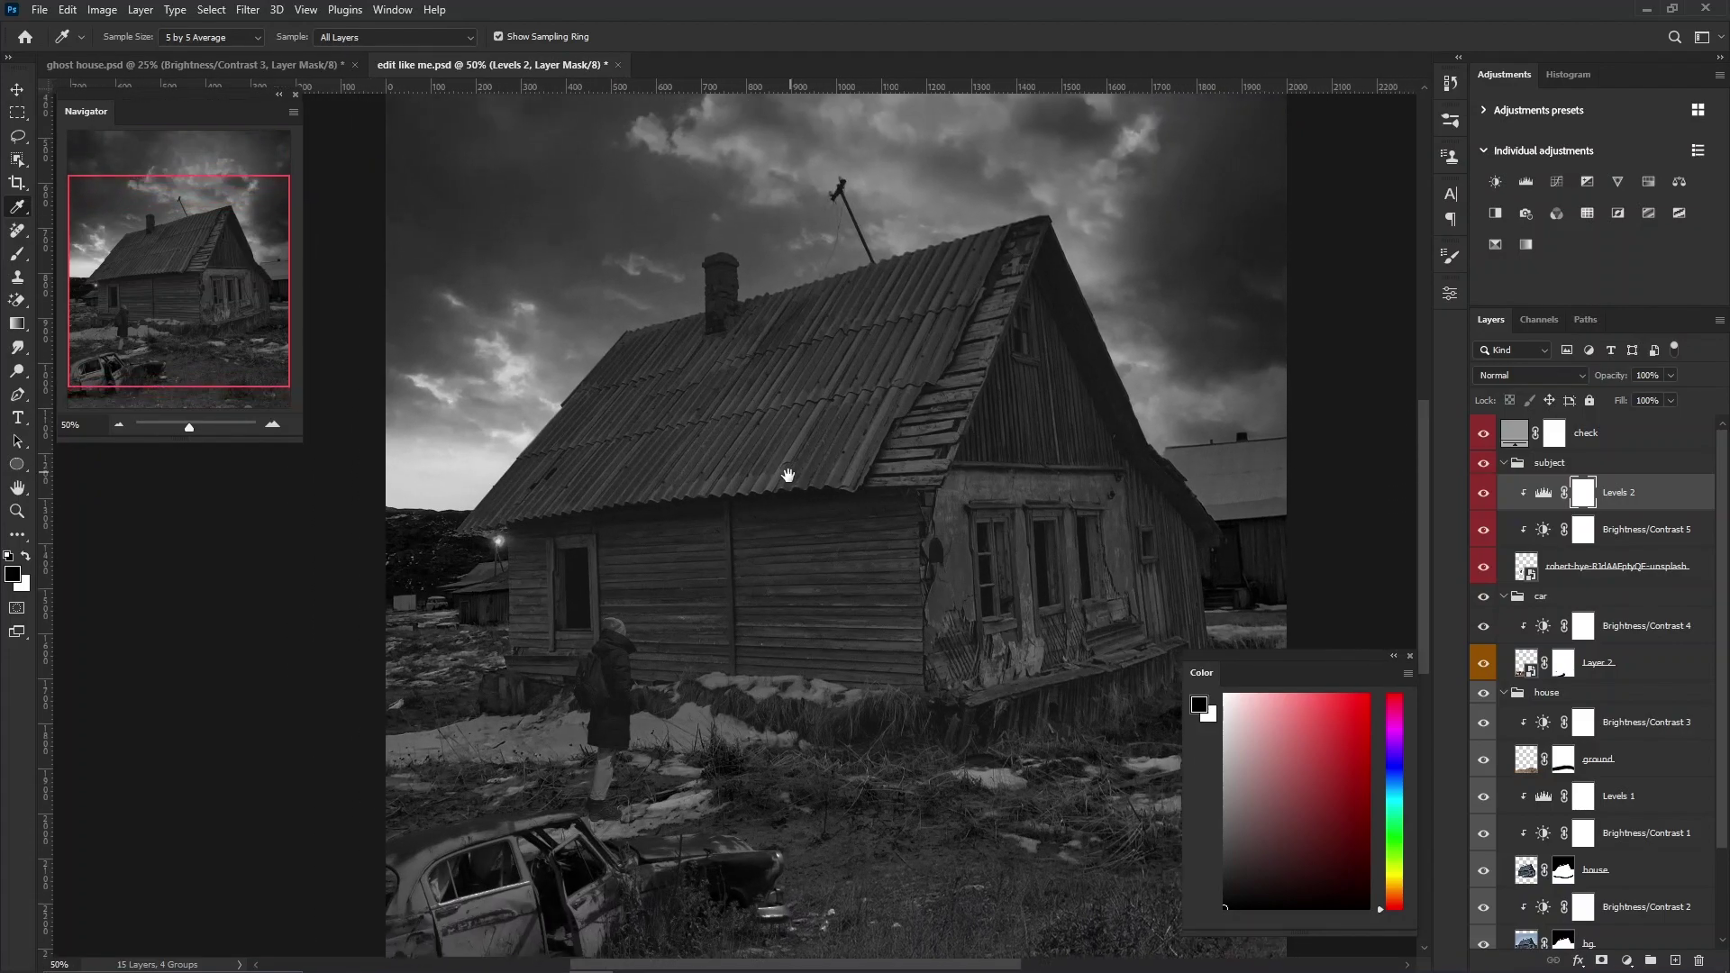
drag(799, 840, 793, 555)
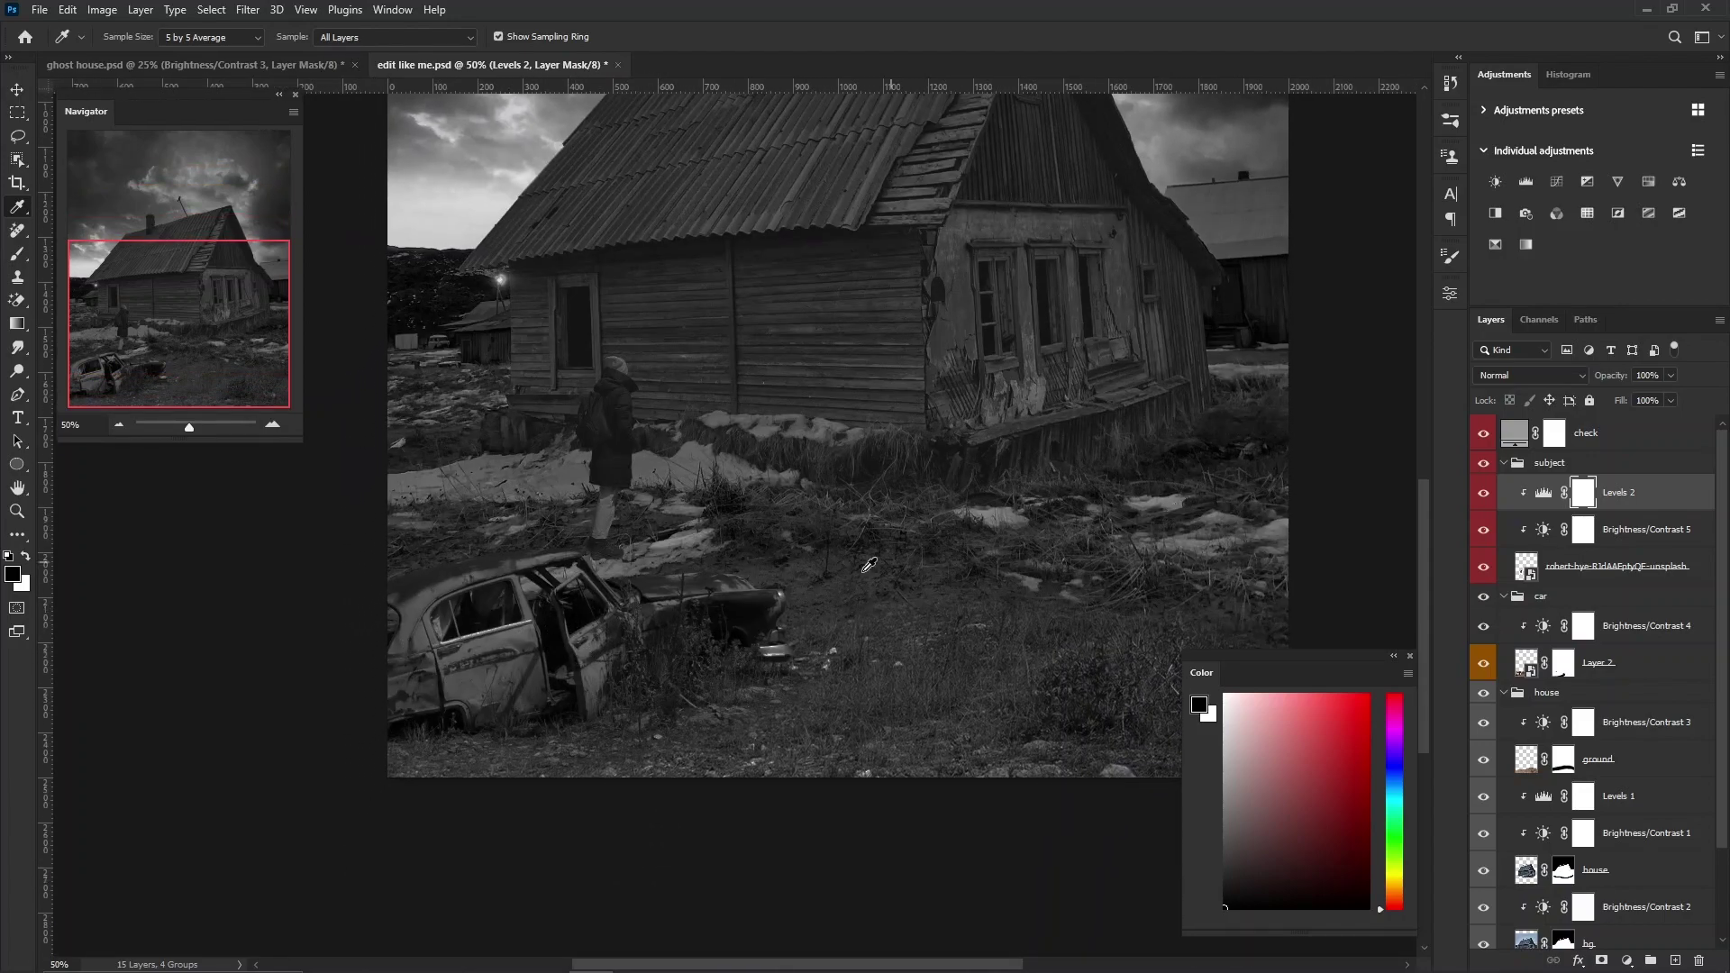
Add a Levels adjustment above Brightness/Contrast 4, clipped to the car, with output levels 15–234.
click(1633, 634)
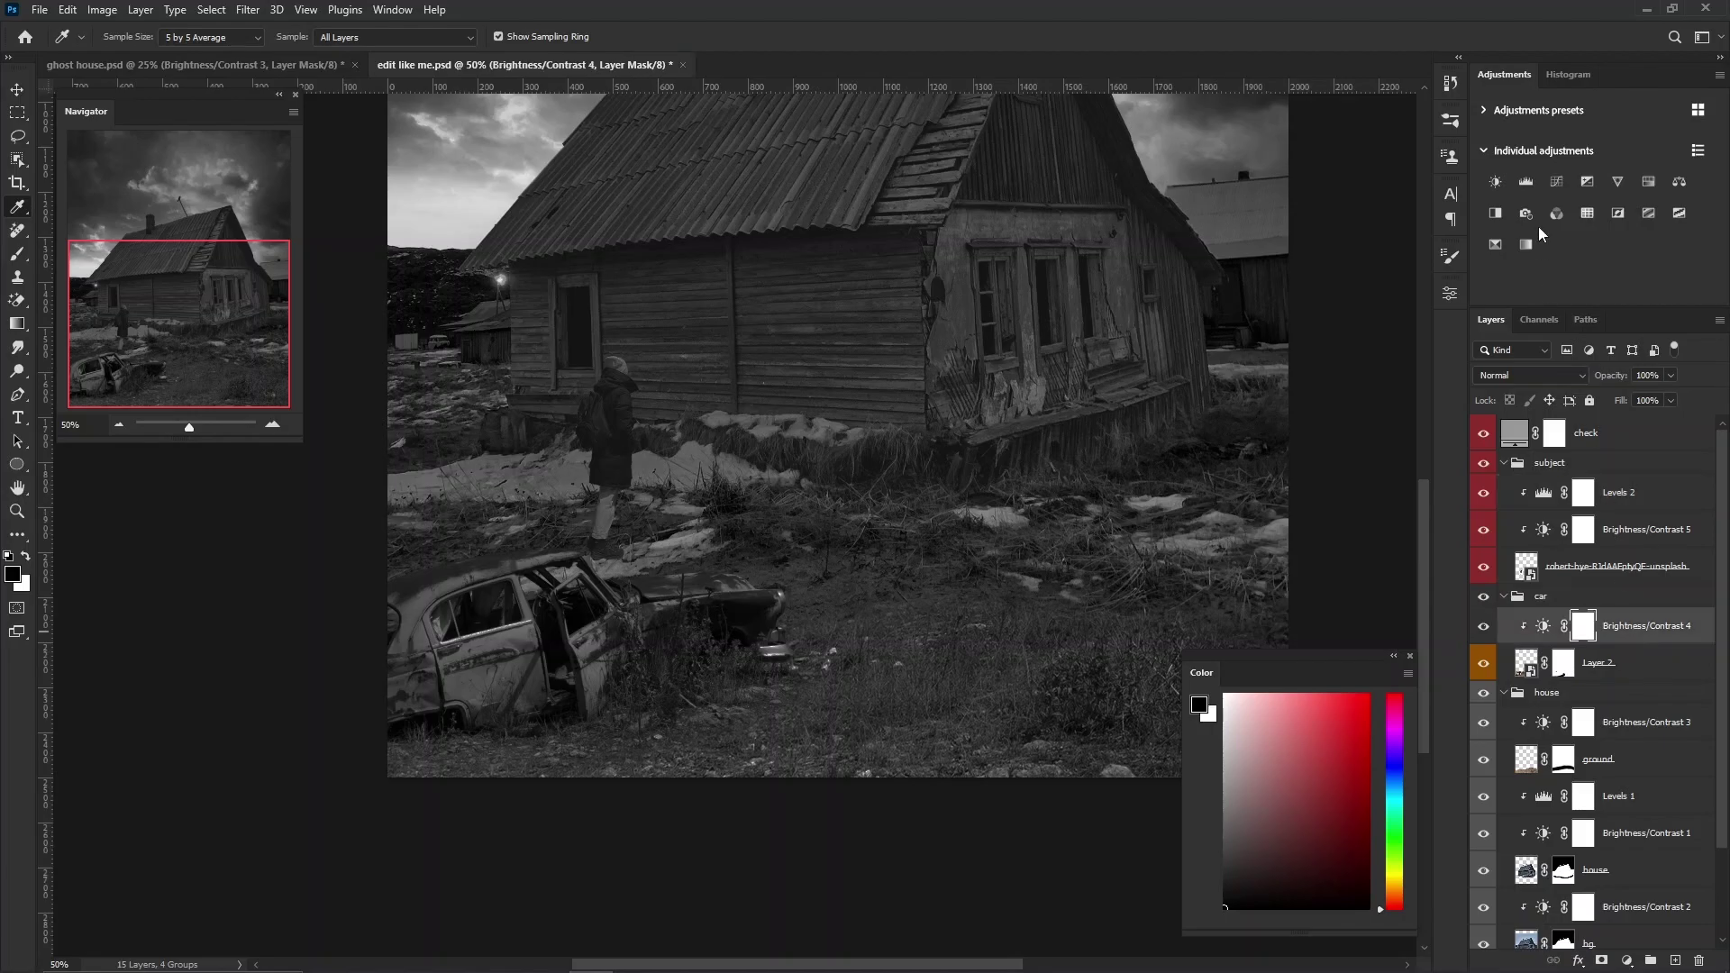
click(1528, 184)
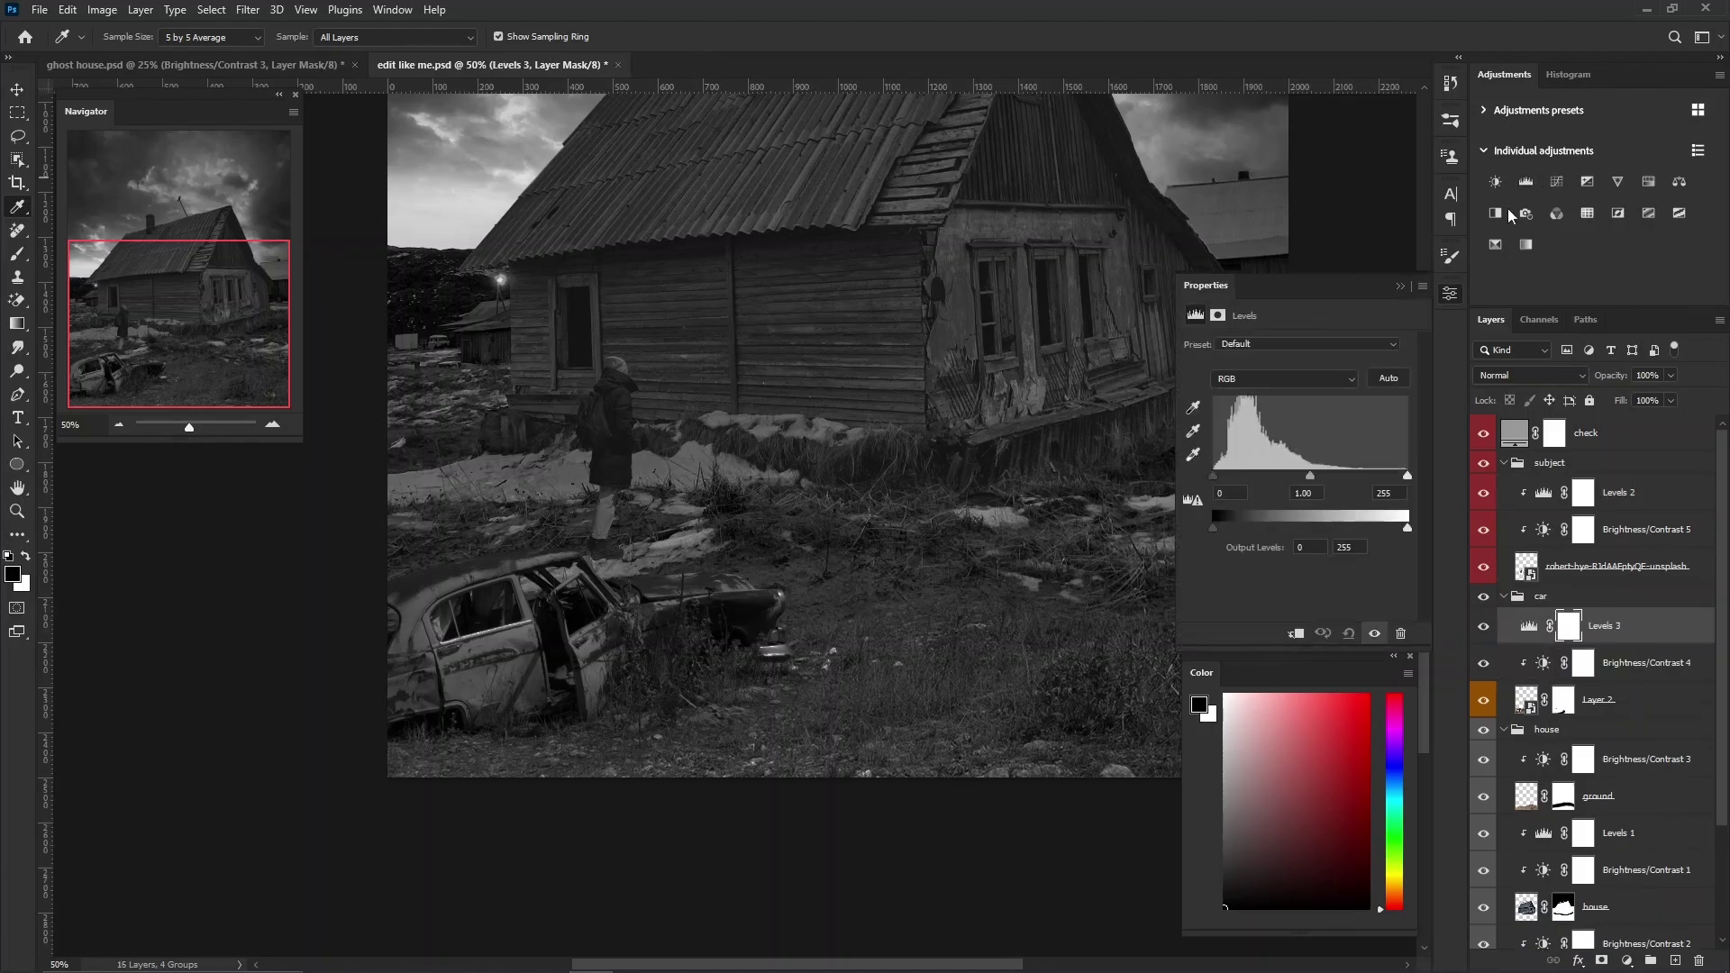
click(1297, 634)
drag(1215, 530, 1224, 532)
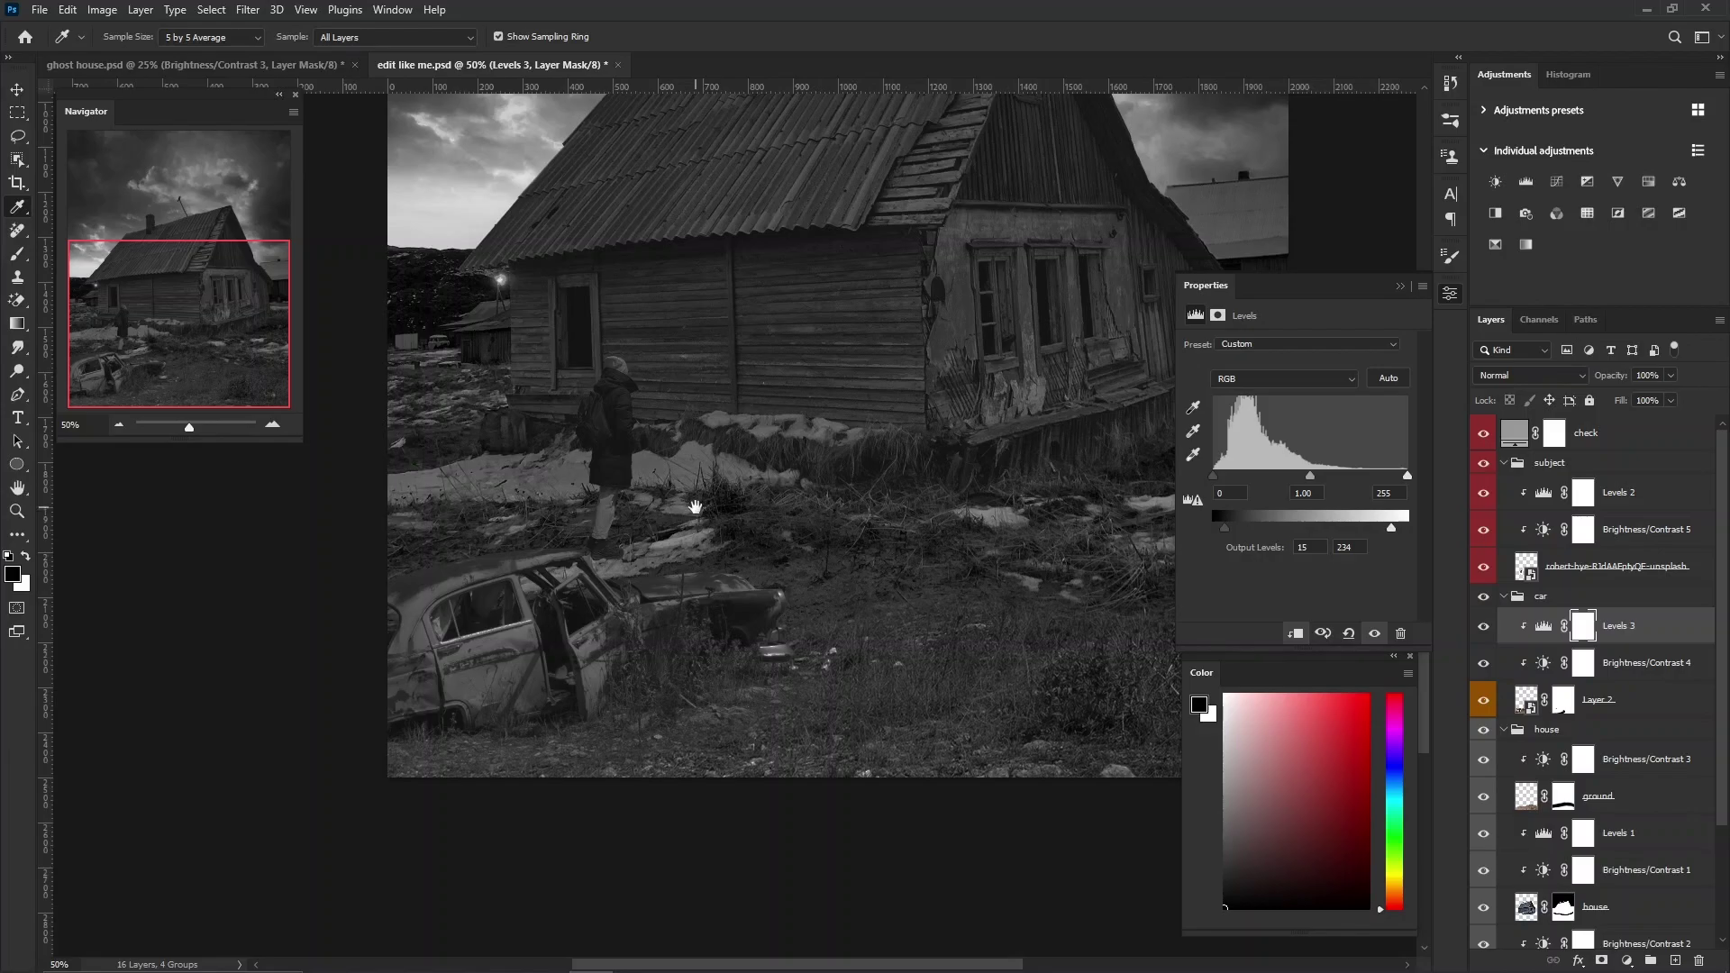
drag(696, 507, 652, 582)
scroll(662, 582, down, 2)
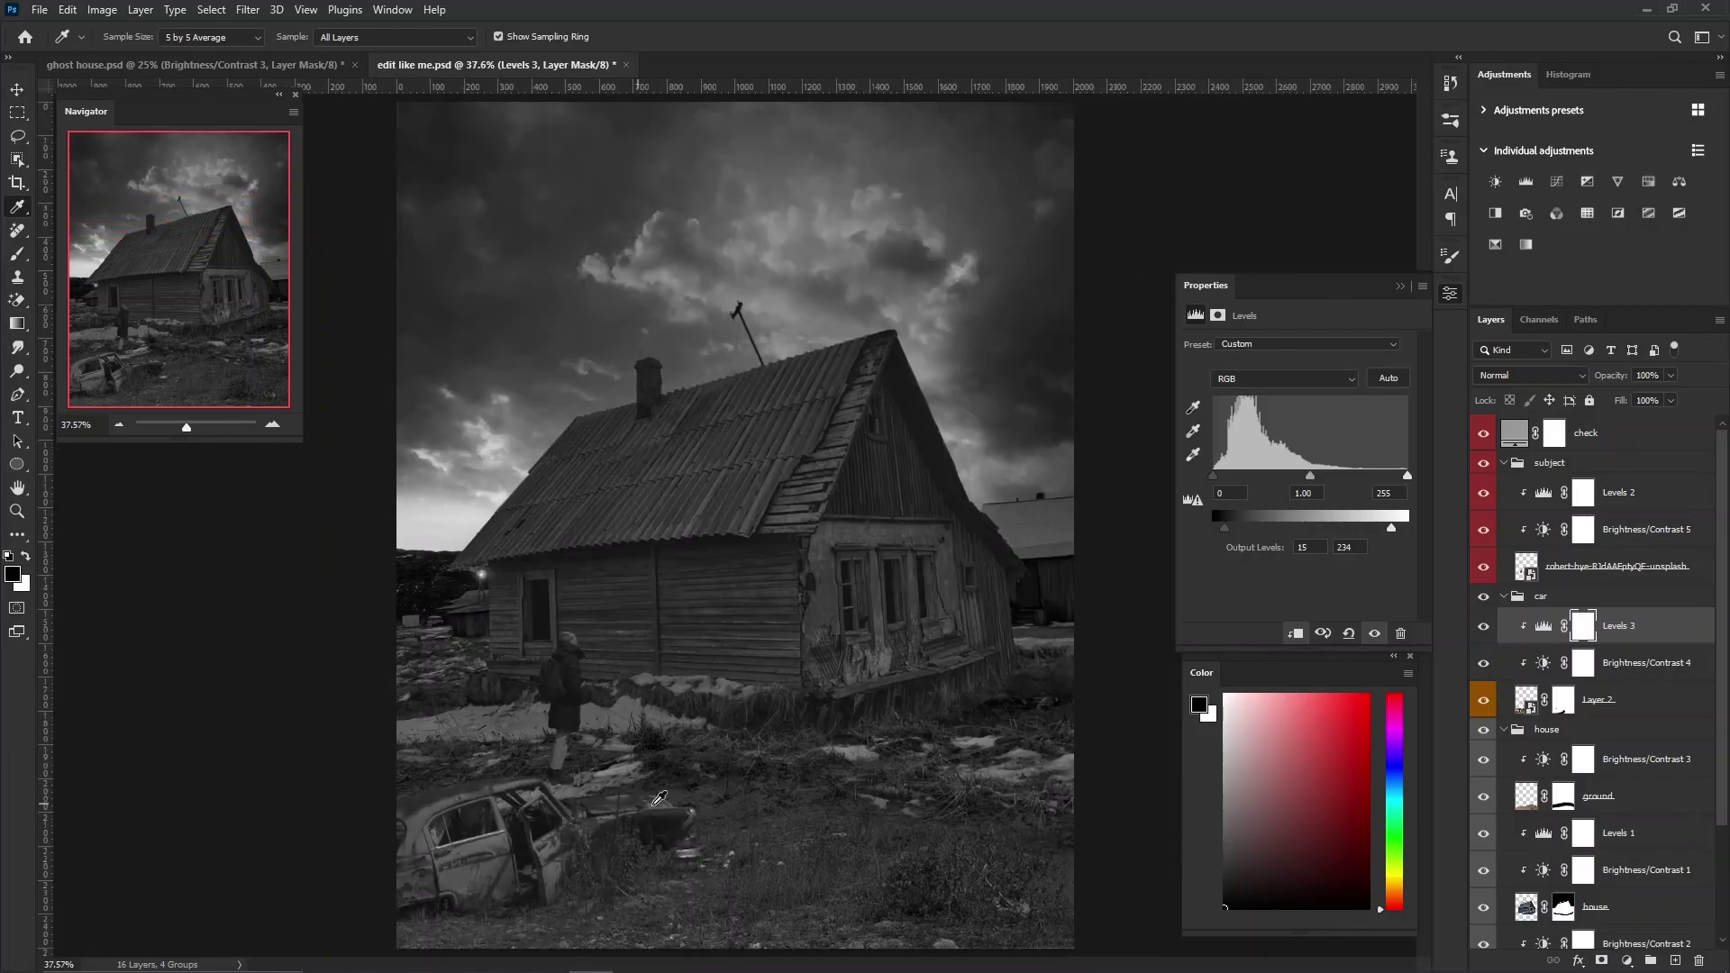
Hide the greyscale check layer, toggling it once to compare, so the image shows colour again.
click(1400, 286)
click(1523, 436)
click(1485, 435)
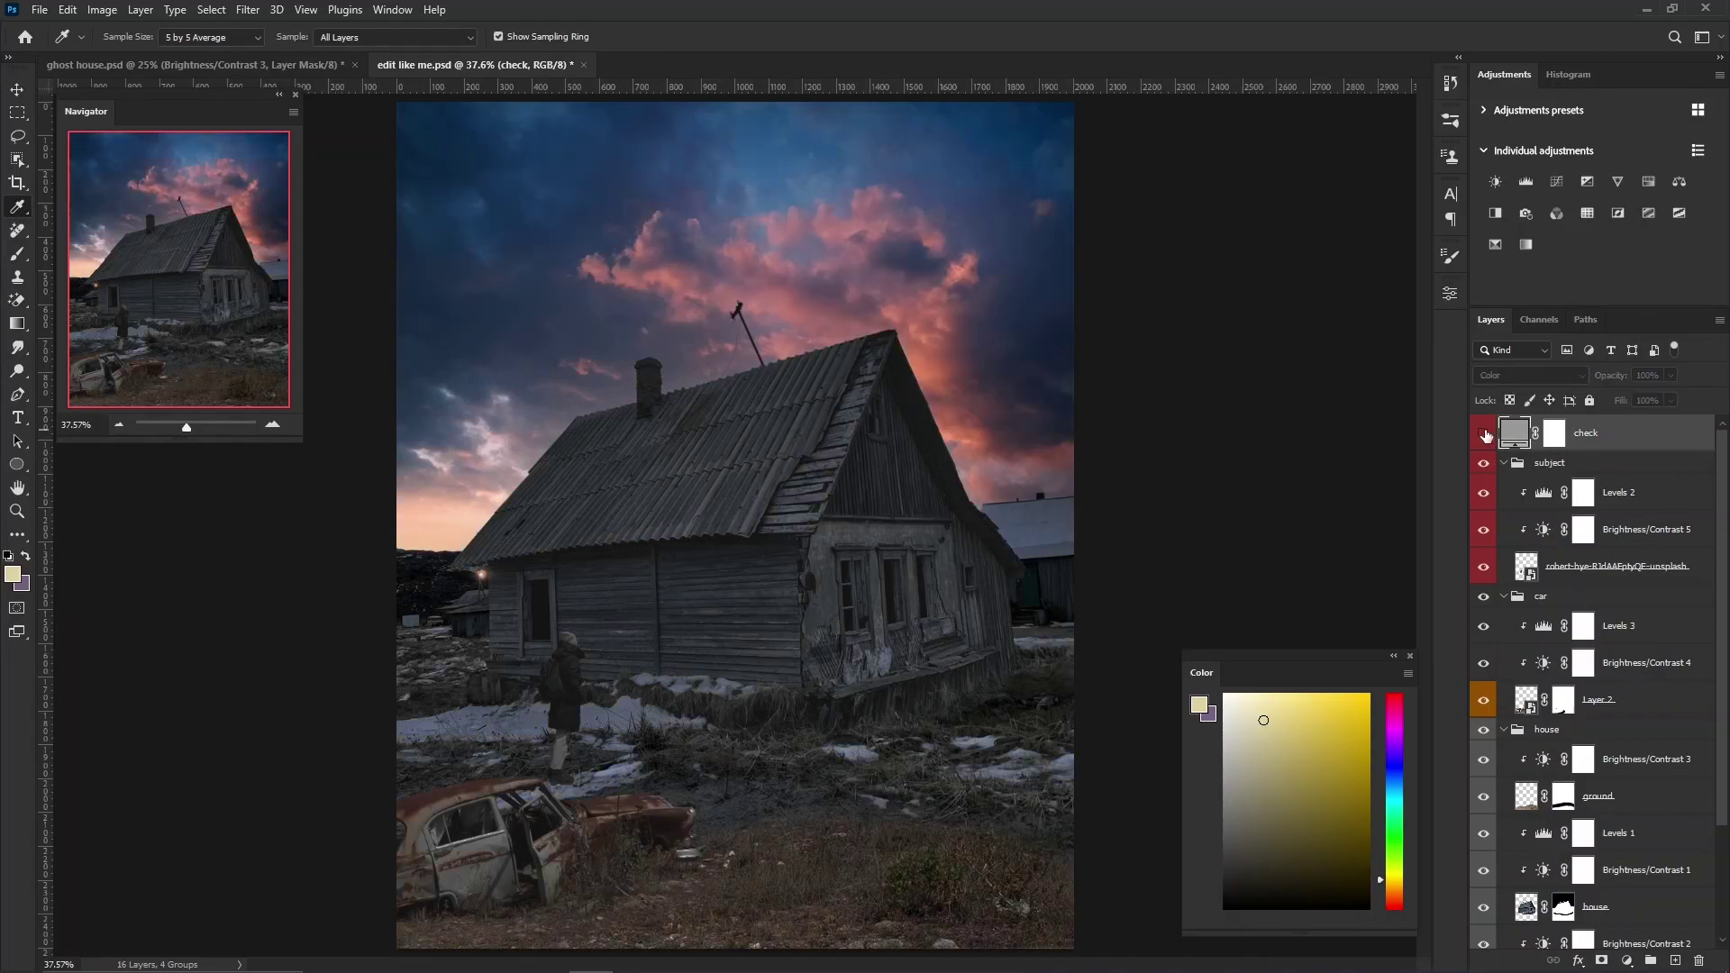
click(1484, 434)
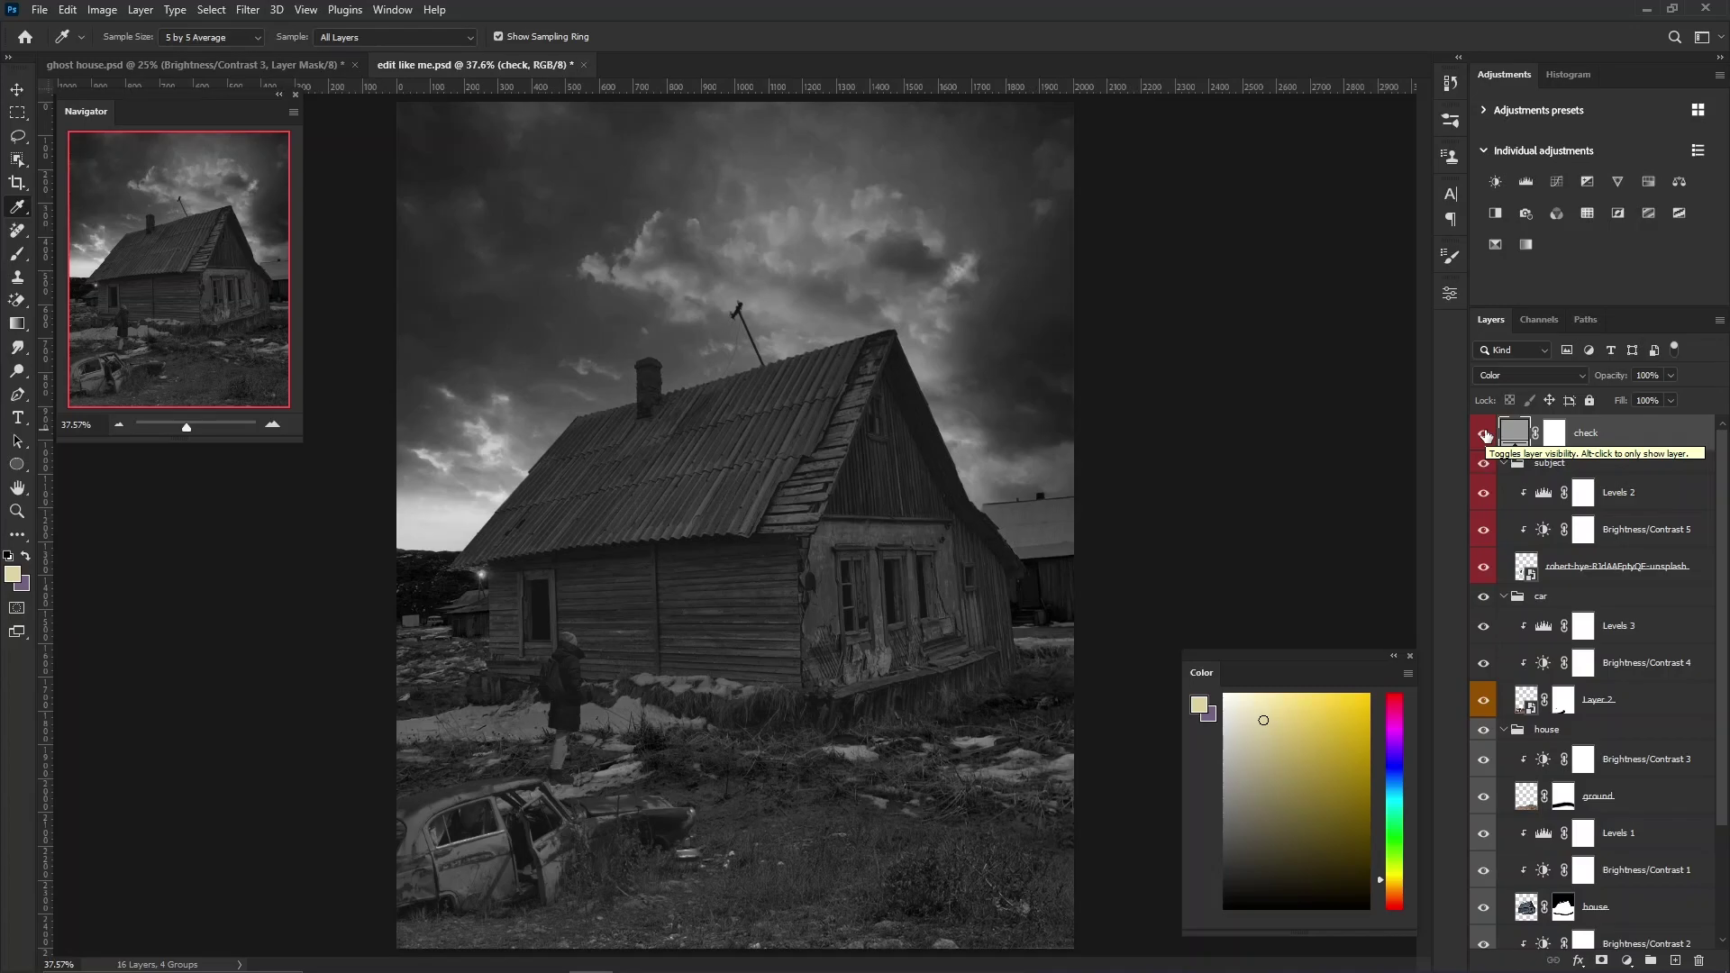
click(1484, 435)
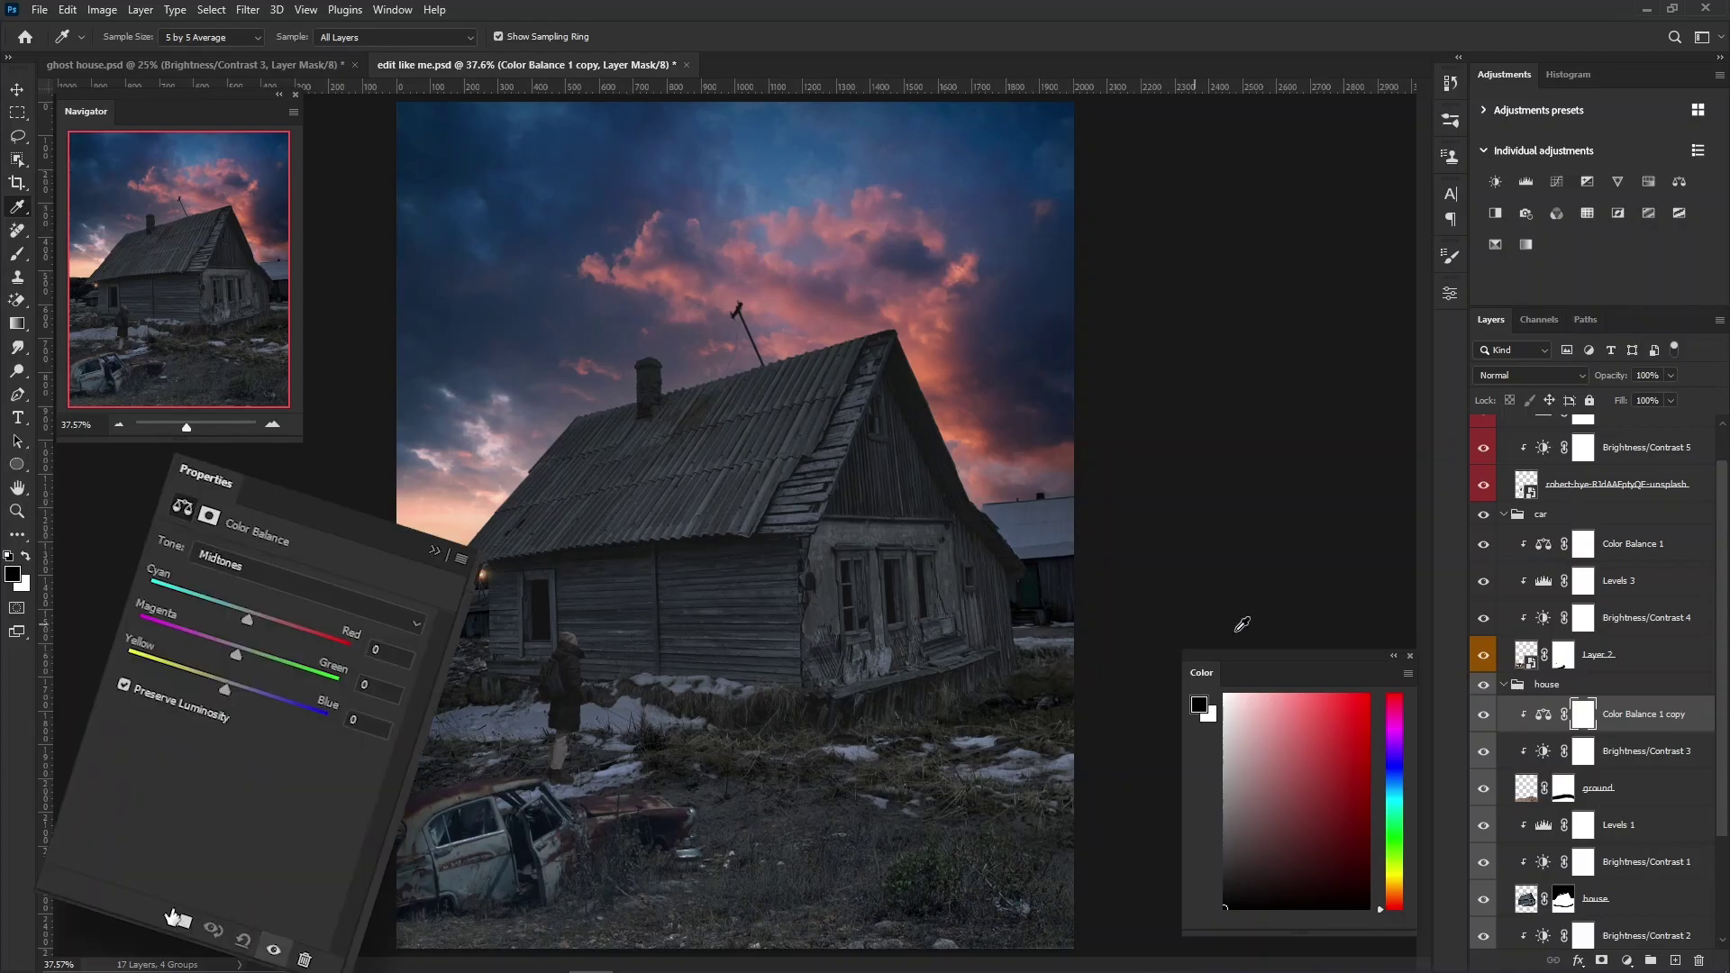
Add a Color Balance clipped above the house's Levels 1, nudging midtones red and shadows slightly blue.
scroll(1682, 626, down, 3)
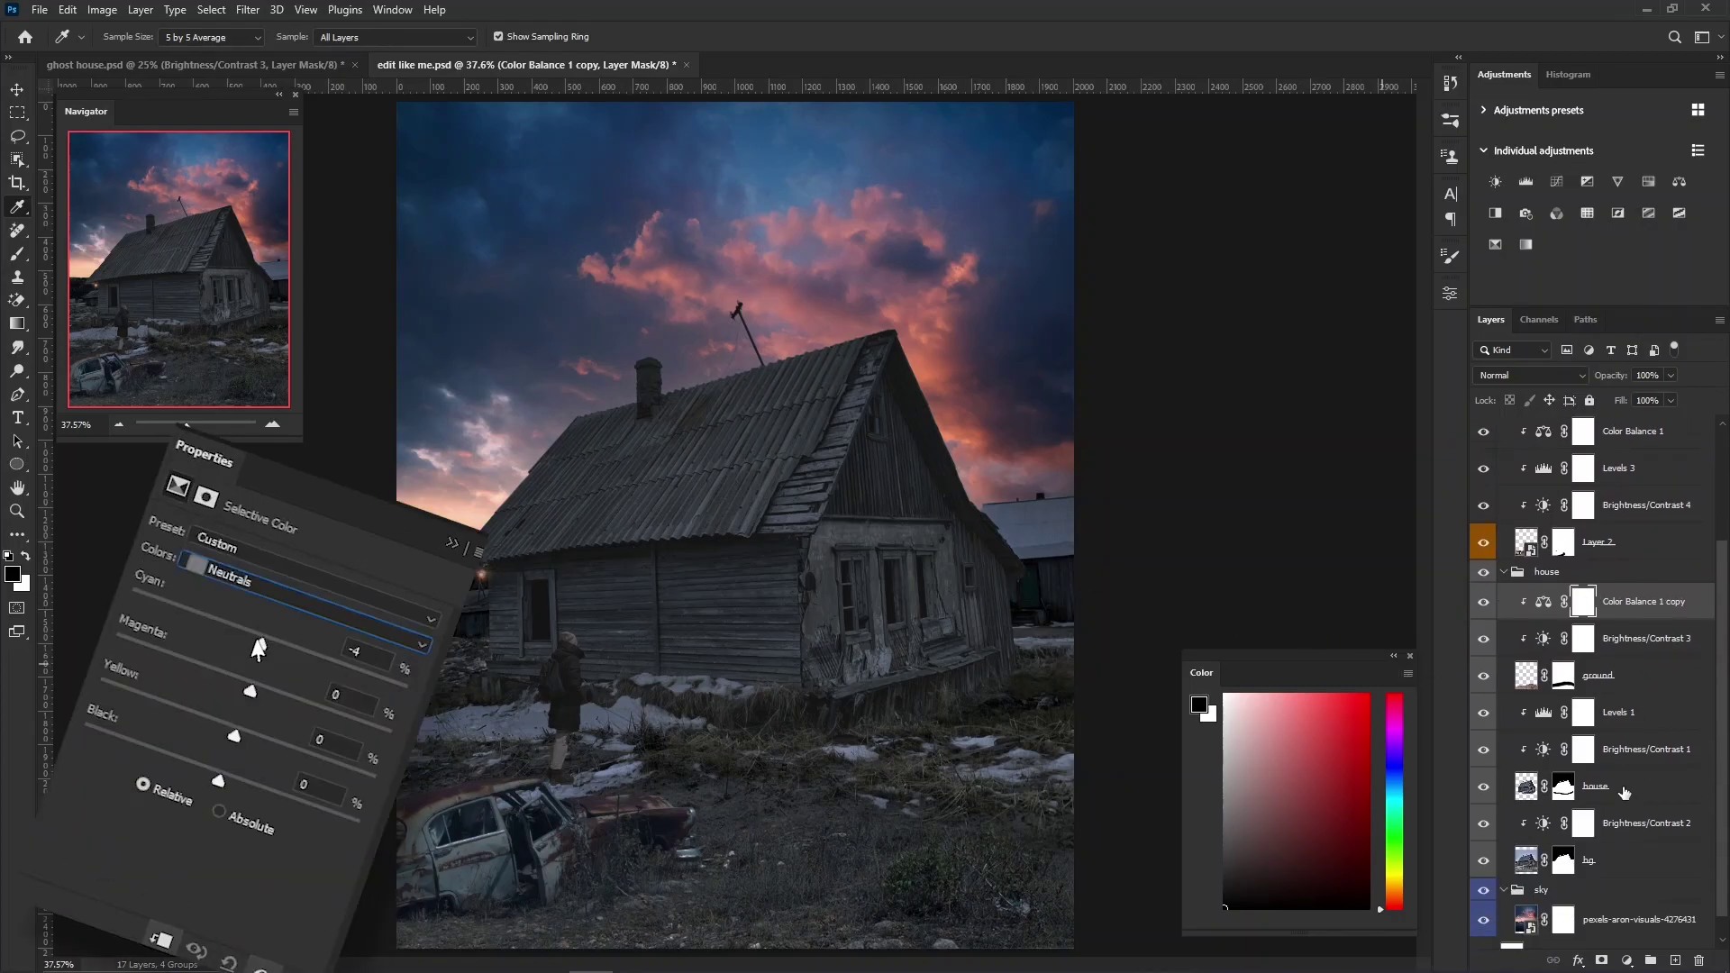
click(1654, 720)
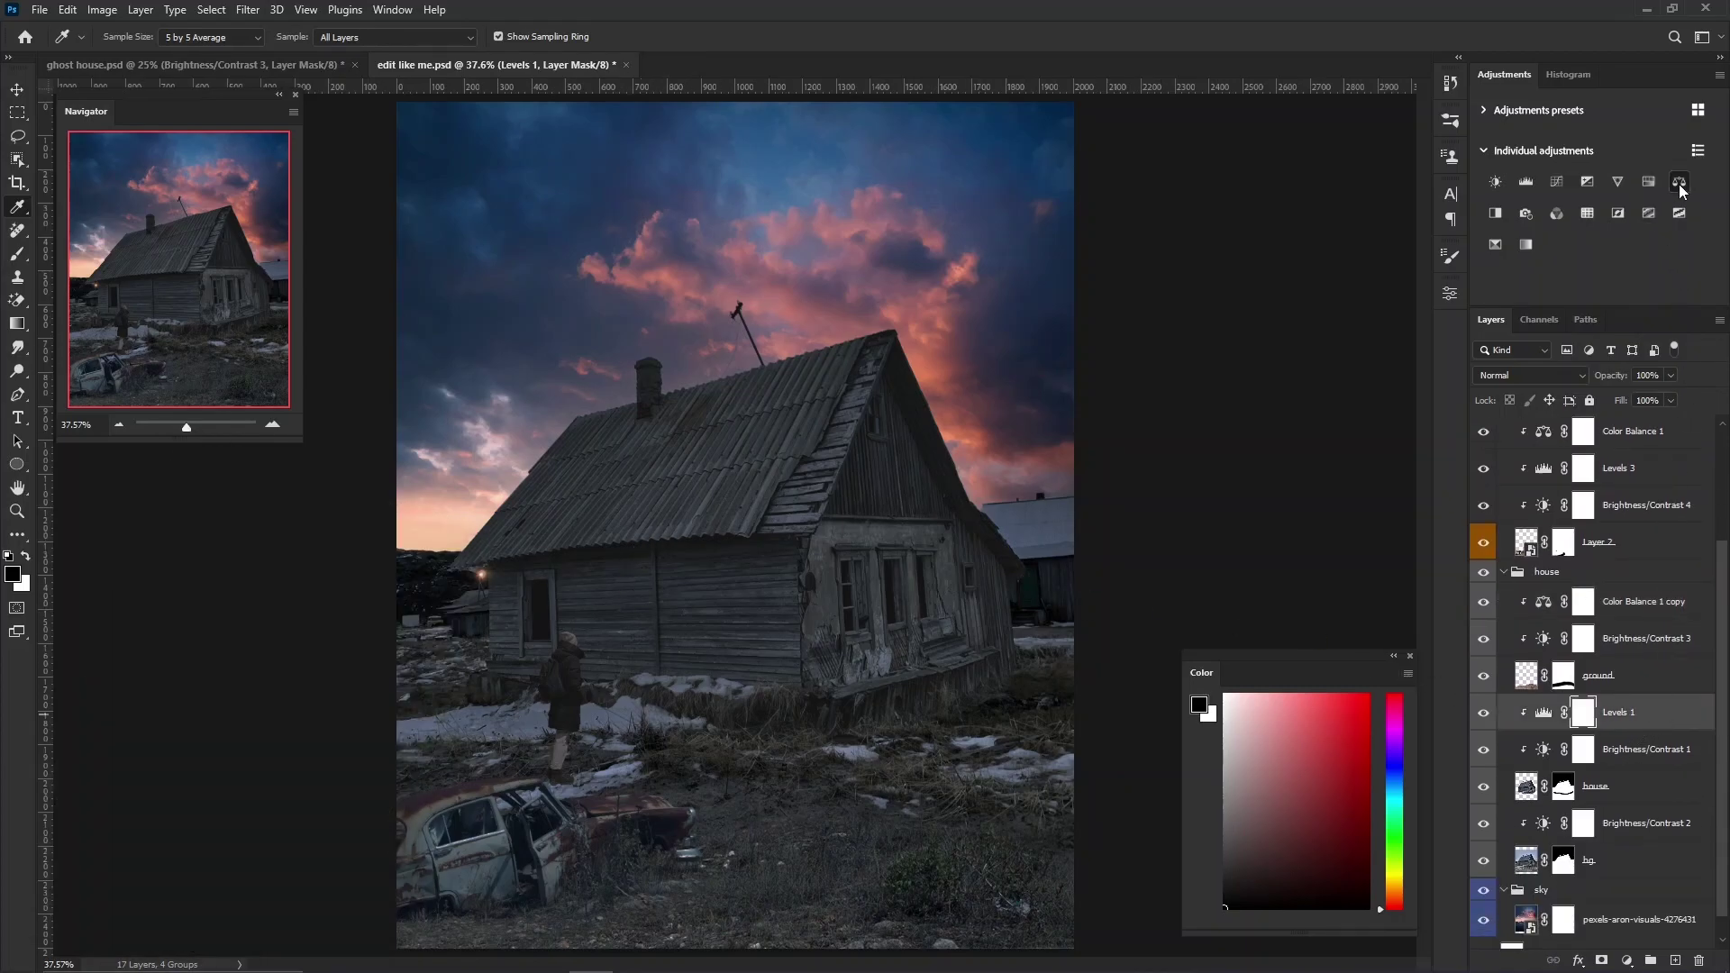
click(1679, 183)
click(1298, 635)
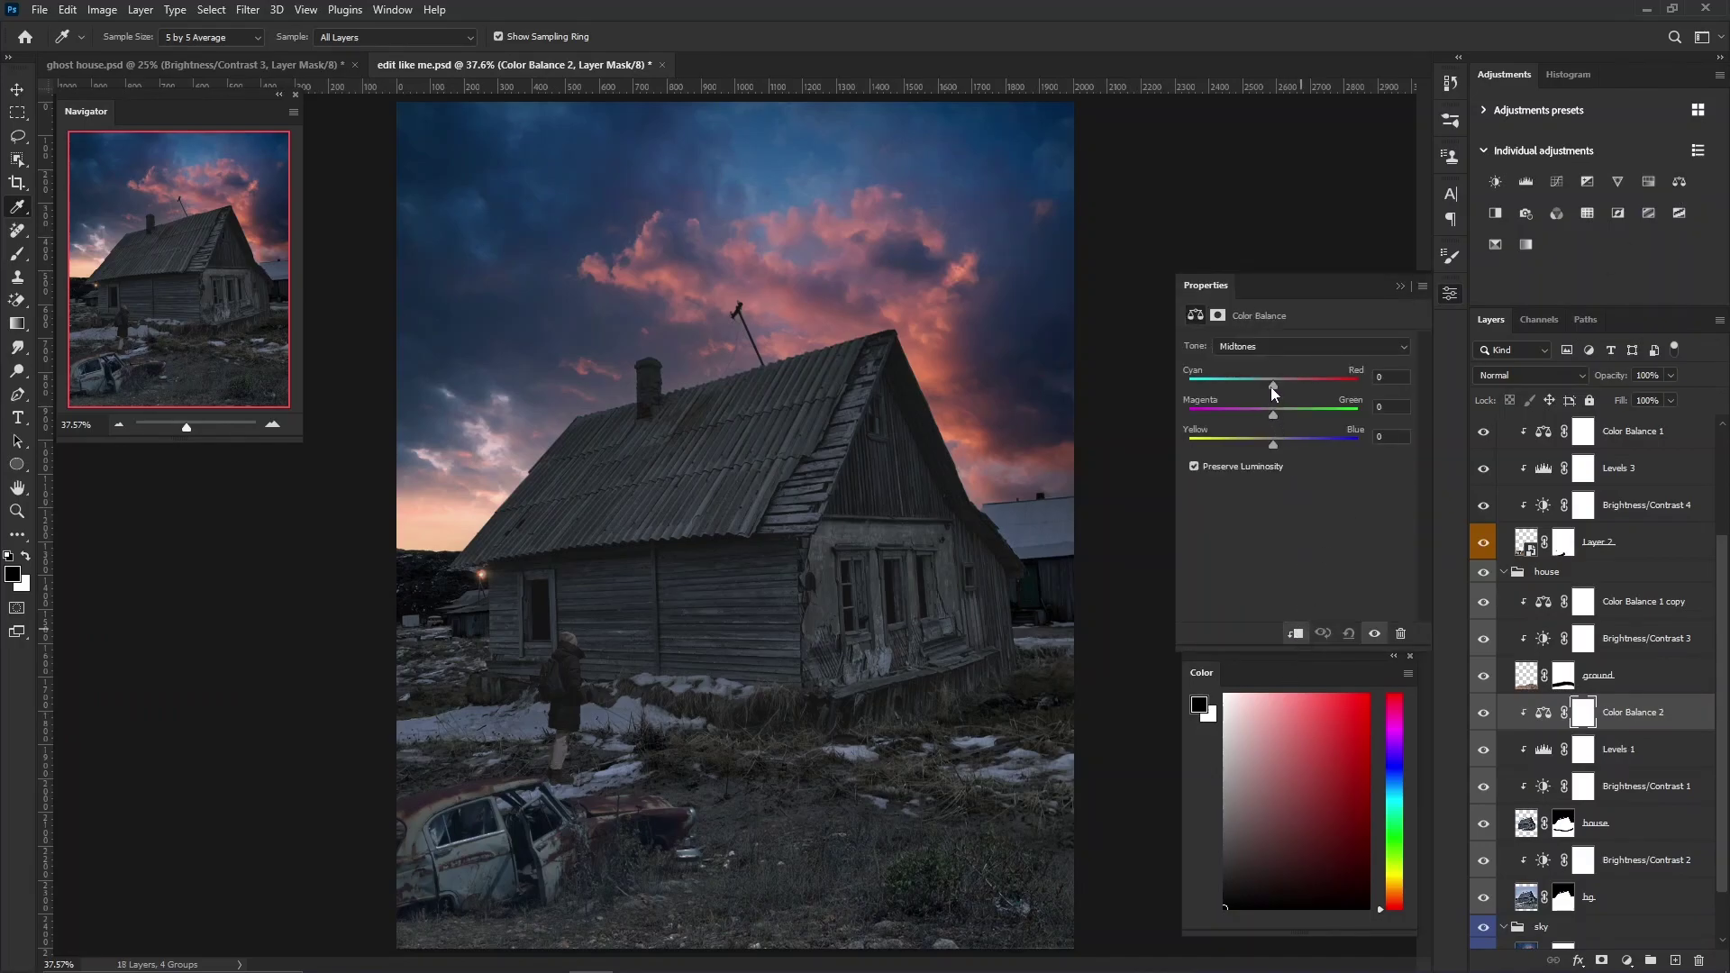
drag(1269, 384, 1274, 384)
click(1262, 347)
click(1262, 352)
Copy the Color Balance 2 adjustment onto the background layer above Brightness/Contrast 2.
click(1400, 285)
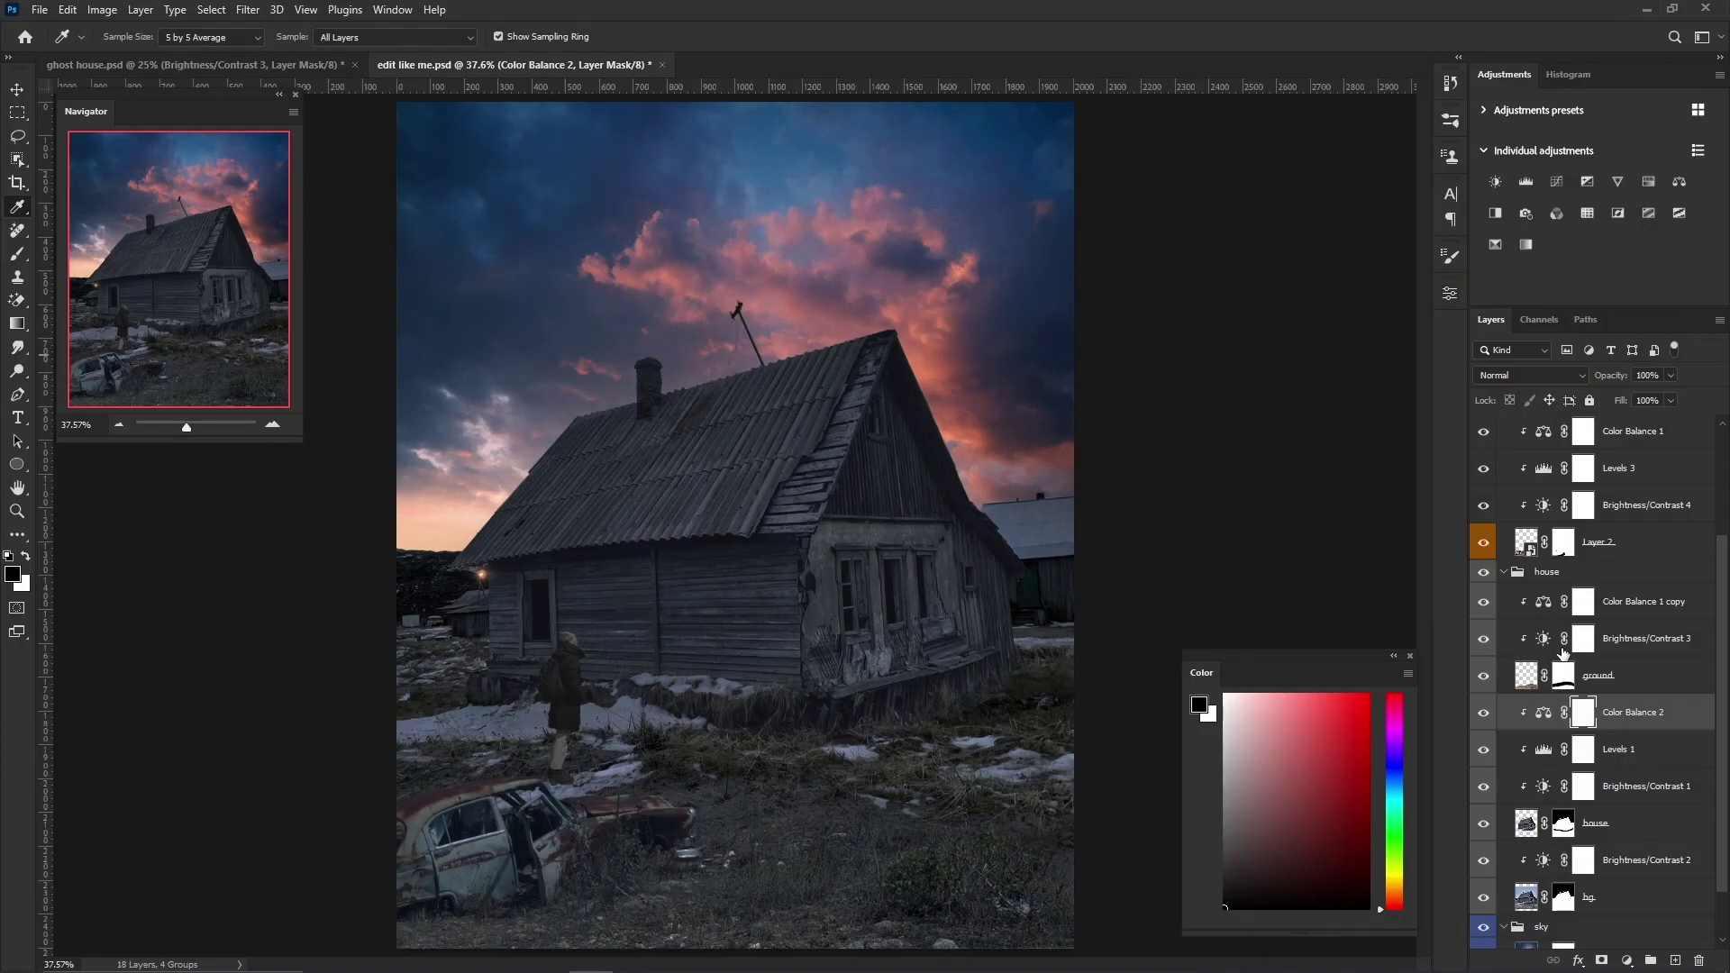
click(1632, 717)
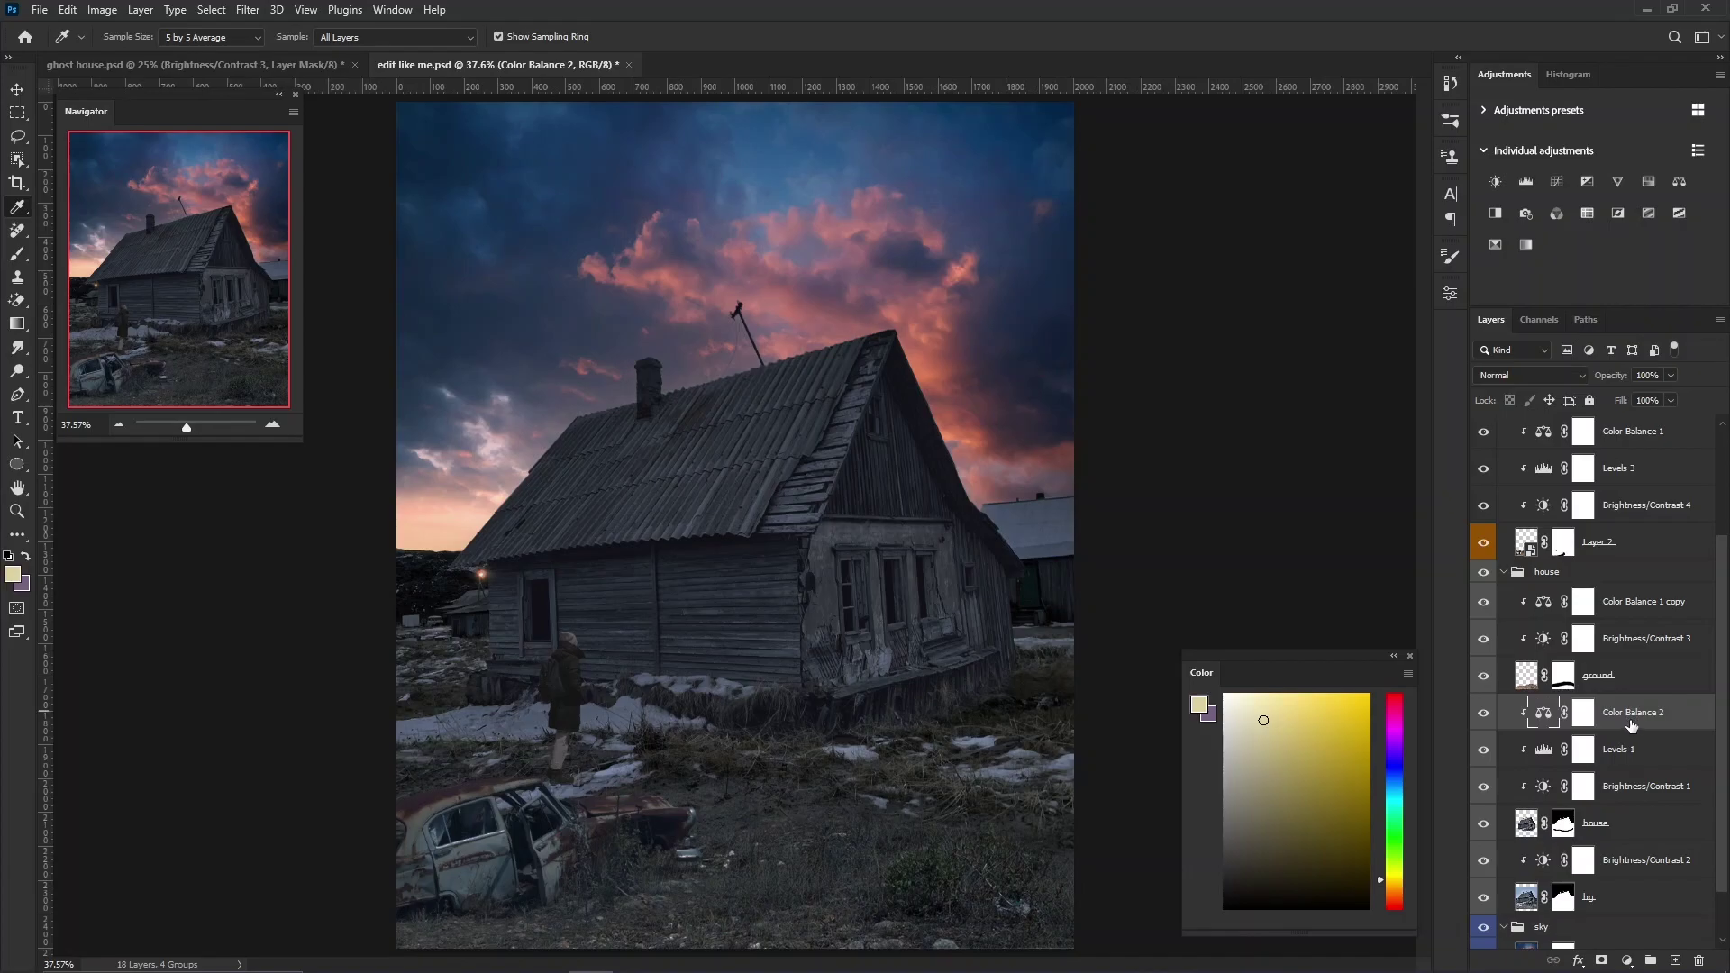
drag(1638, 722, 1620, 881)
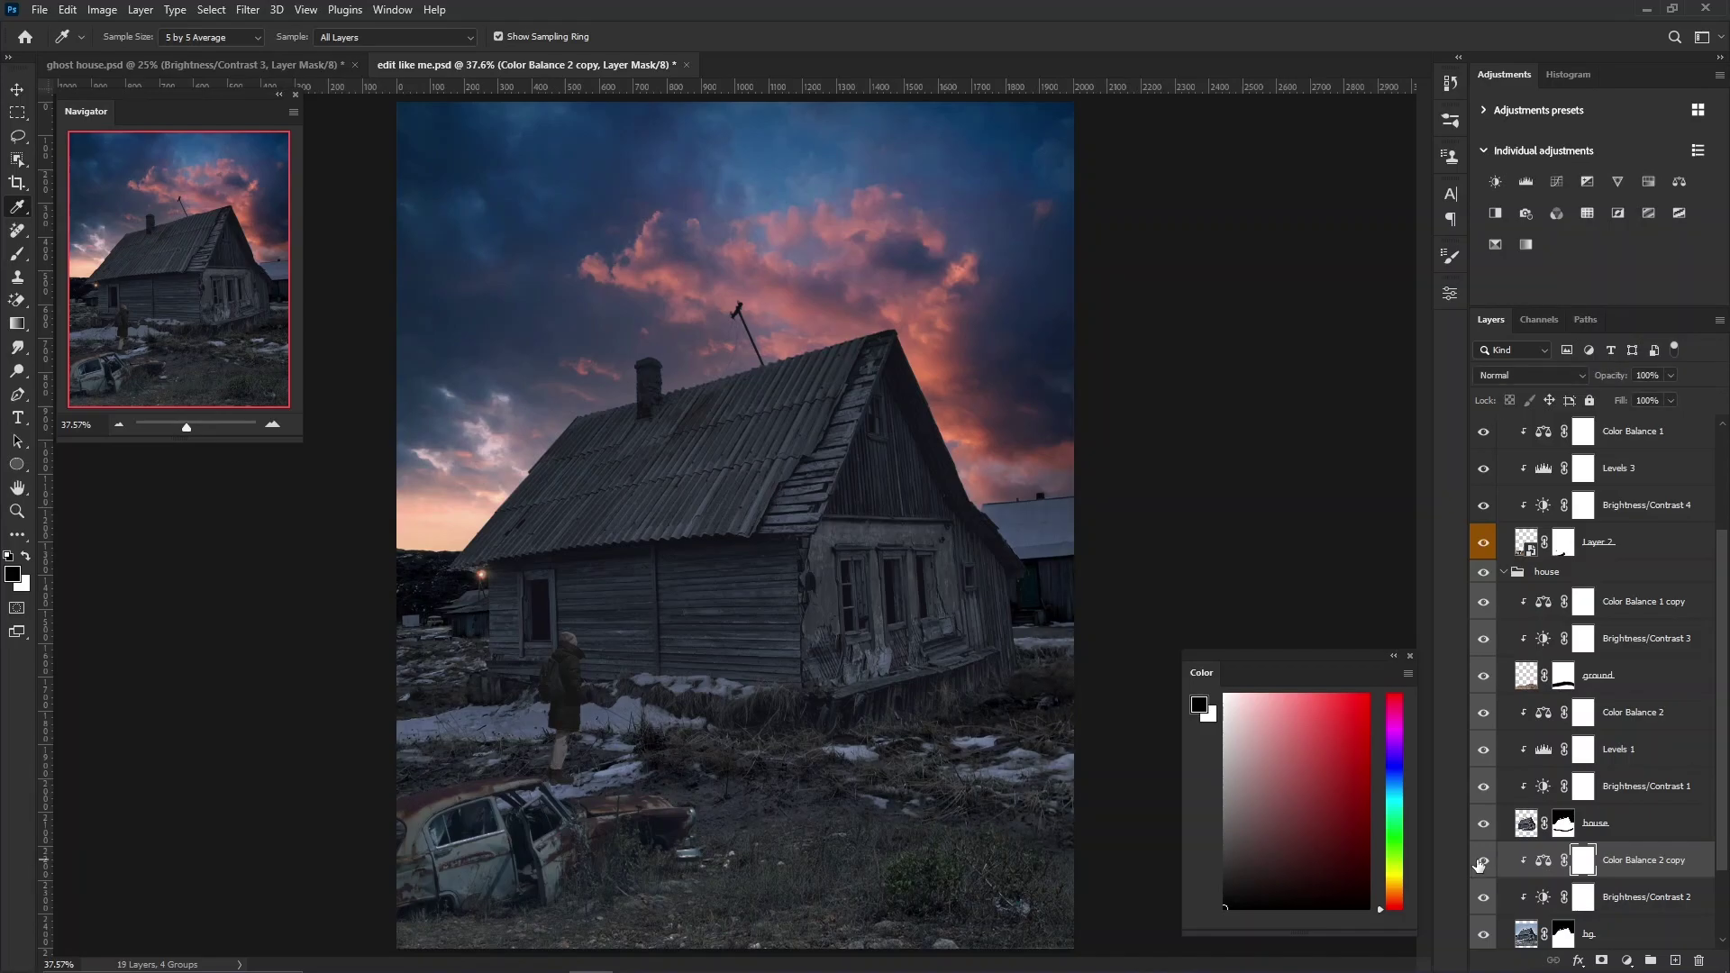
scroll(1591, 631, up, 3)
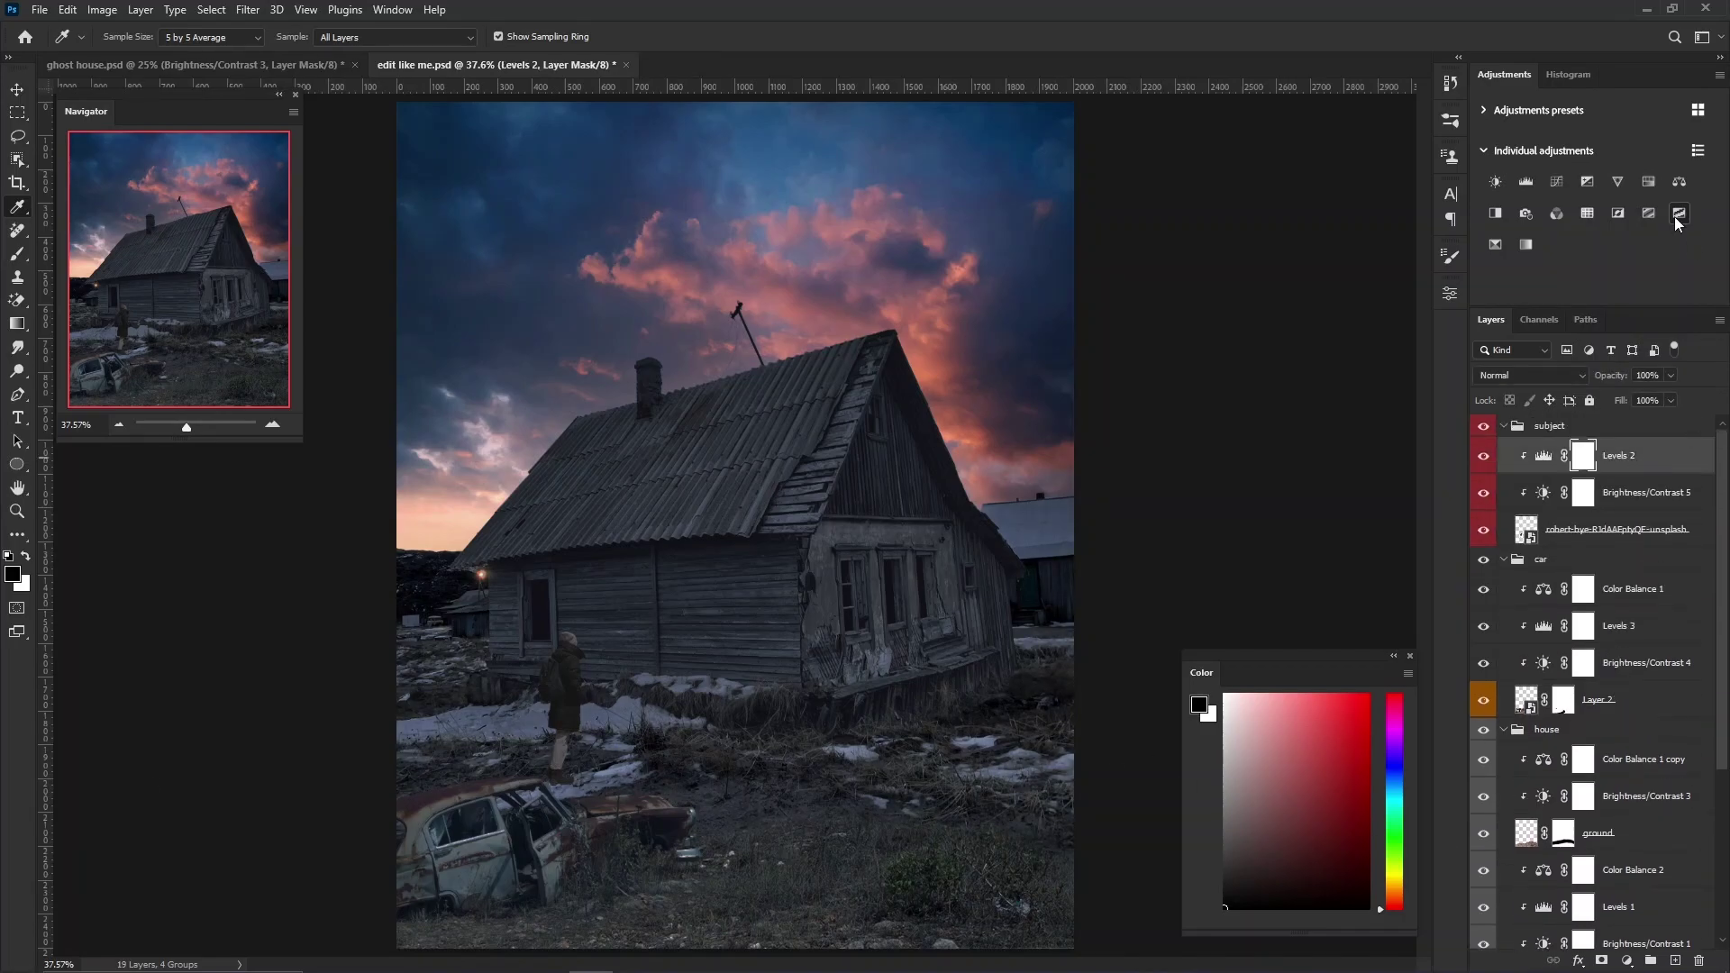
Add a Color Balance on the figure, shifting its midtones toward cyan and blue.
click(1679, 182)
scroll(516, 722, up, 5)
drag(1273, 444, 1279, 444)
drag(1274, 385, 1262, 385)
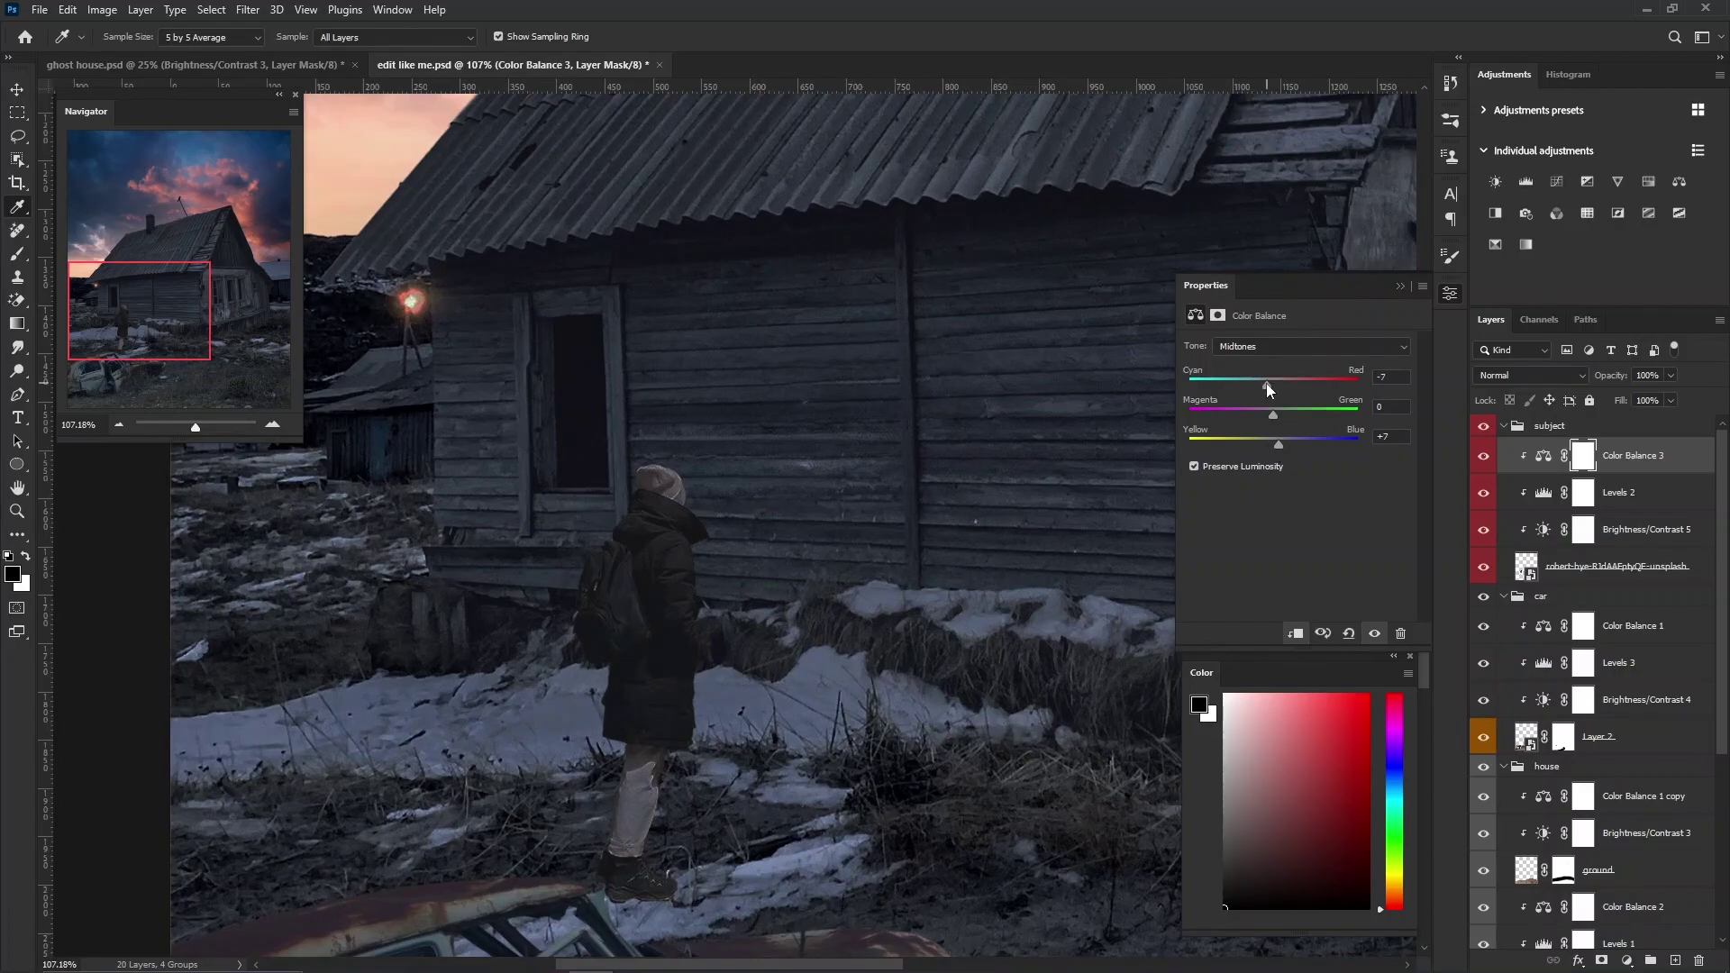
scroll(715, 685, down, 1)
drag(715, 685, 629, 626)
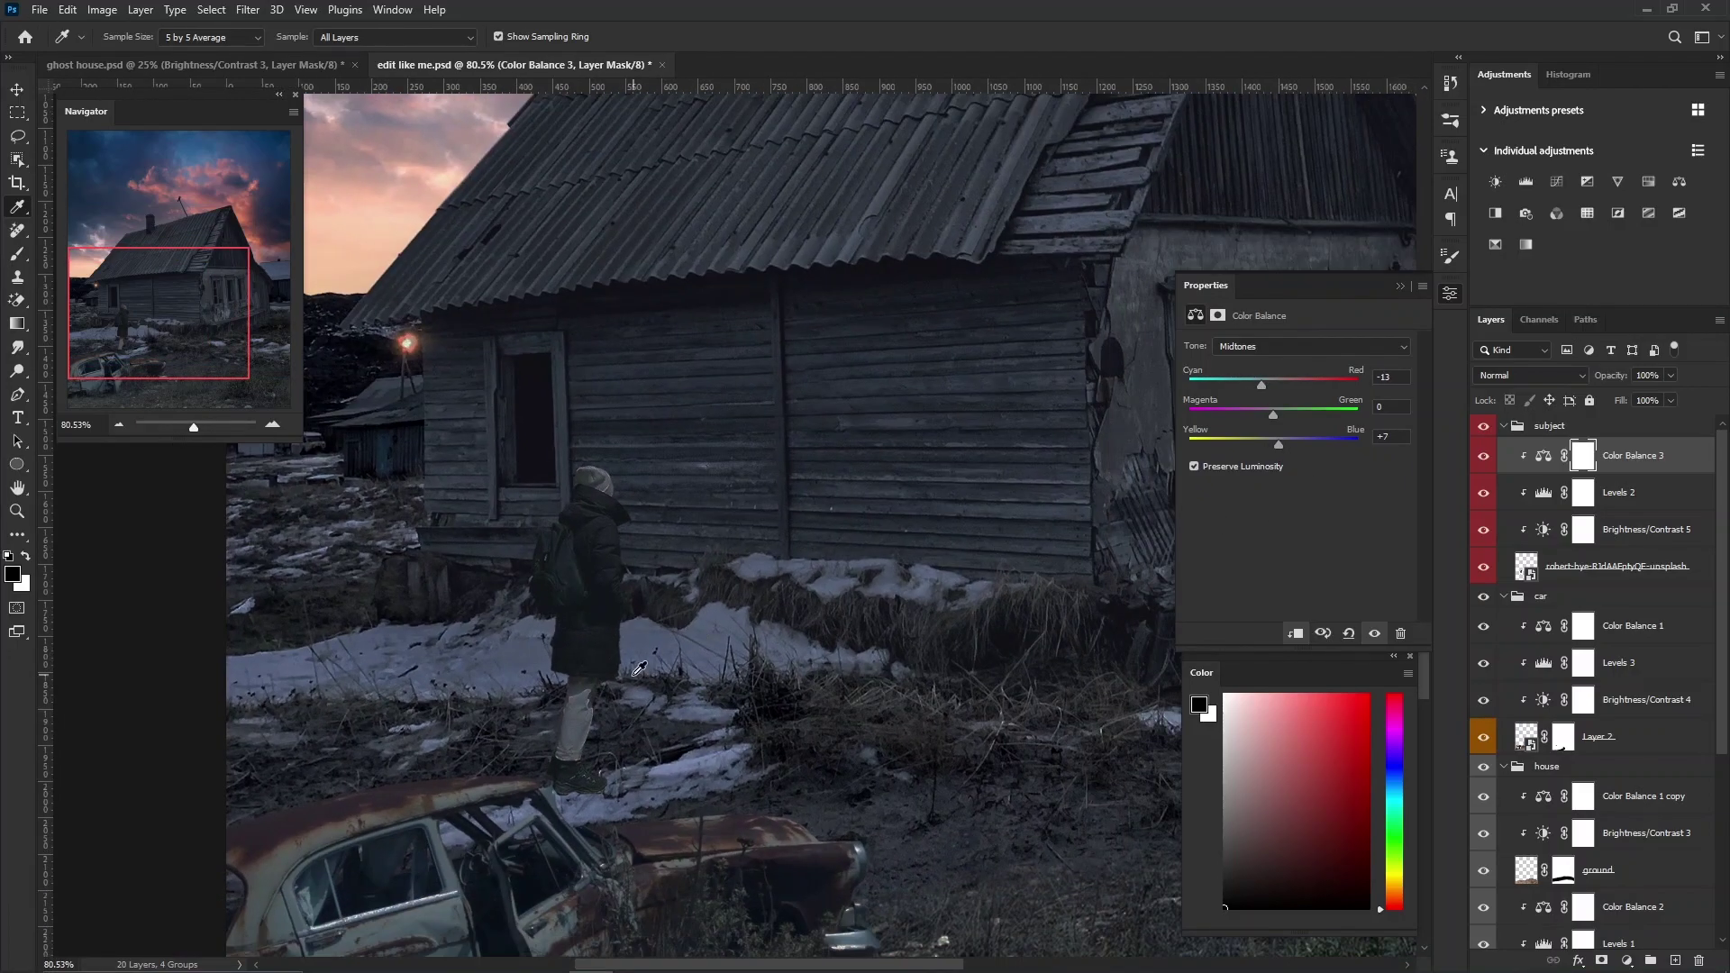
scroll(639, 668, down, 3)
Add a Selective Color adjustment on the figure, setting Neutrals Cyan to +1, then fit the image on screen.
click(1627, 961)
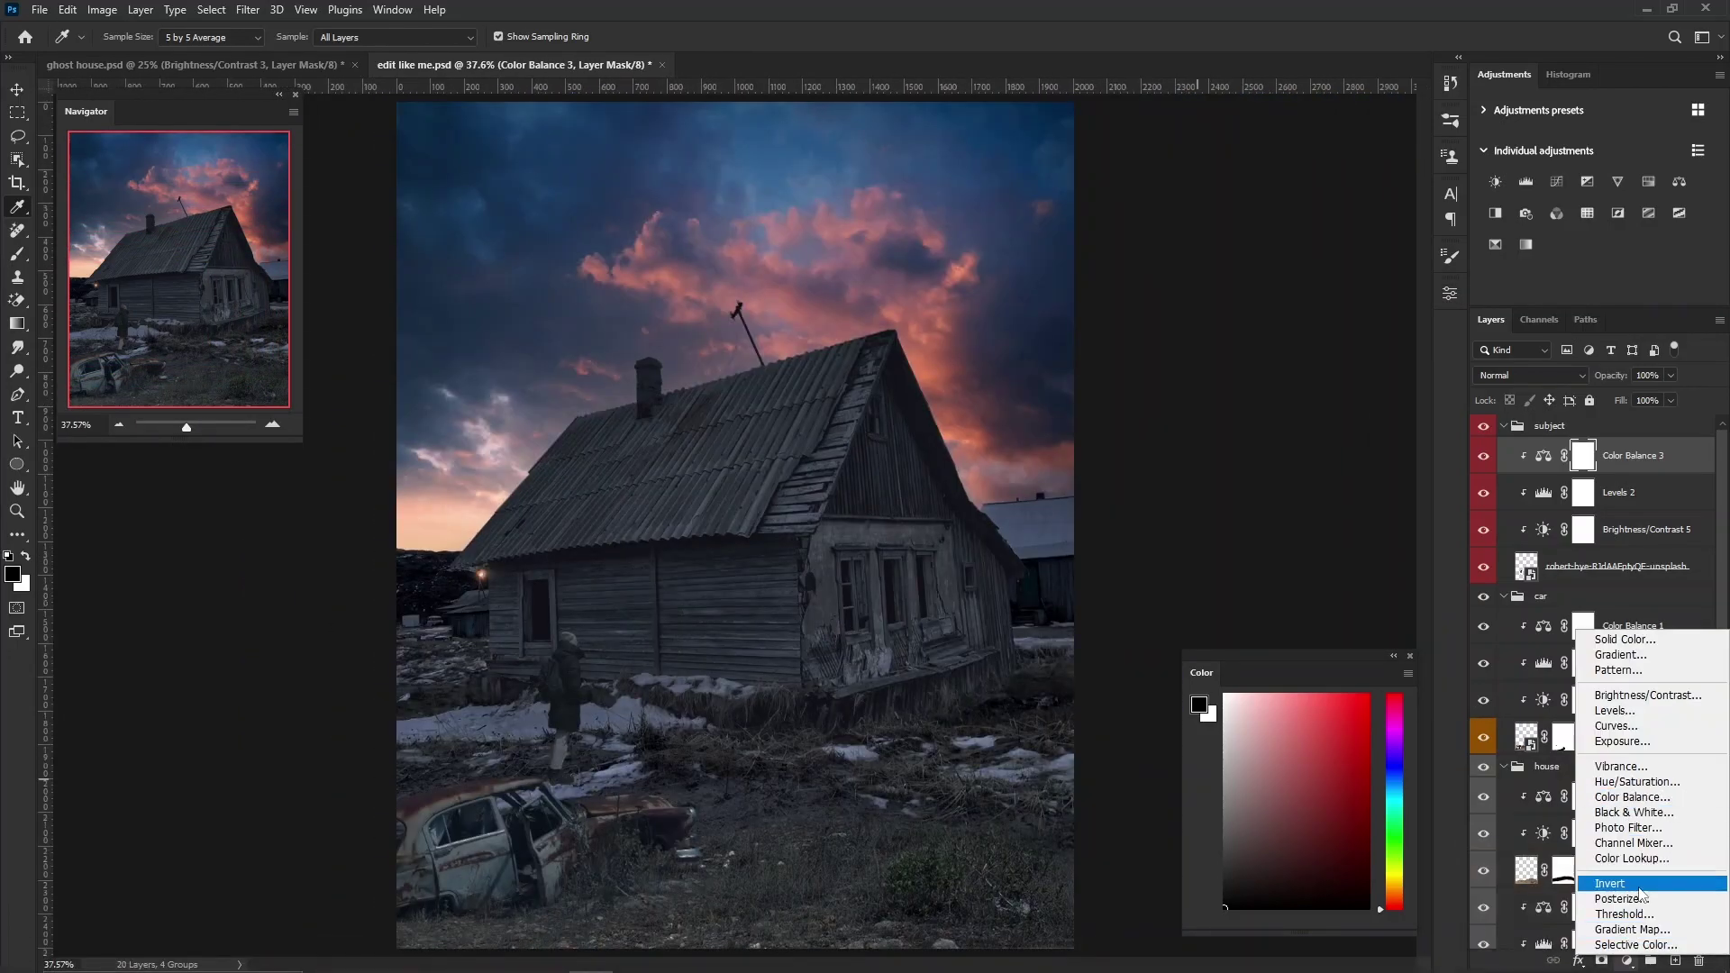
click(1636, 944)
click(1299, 366)
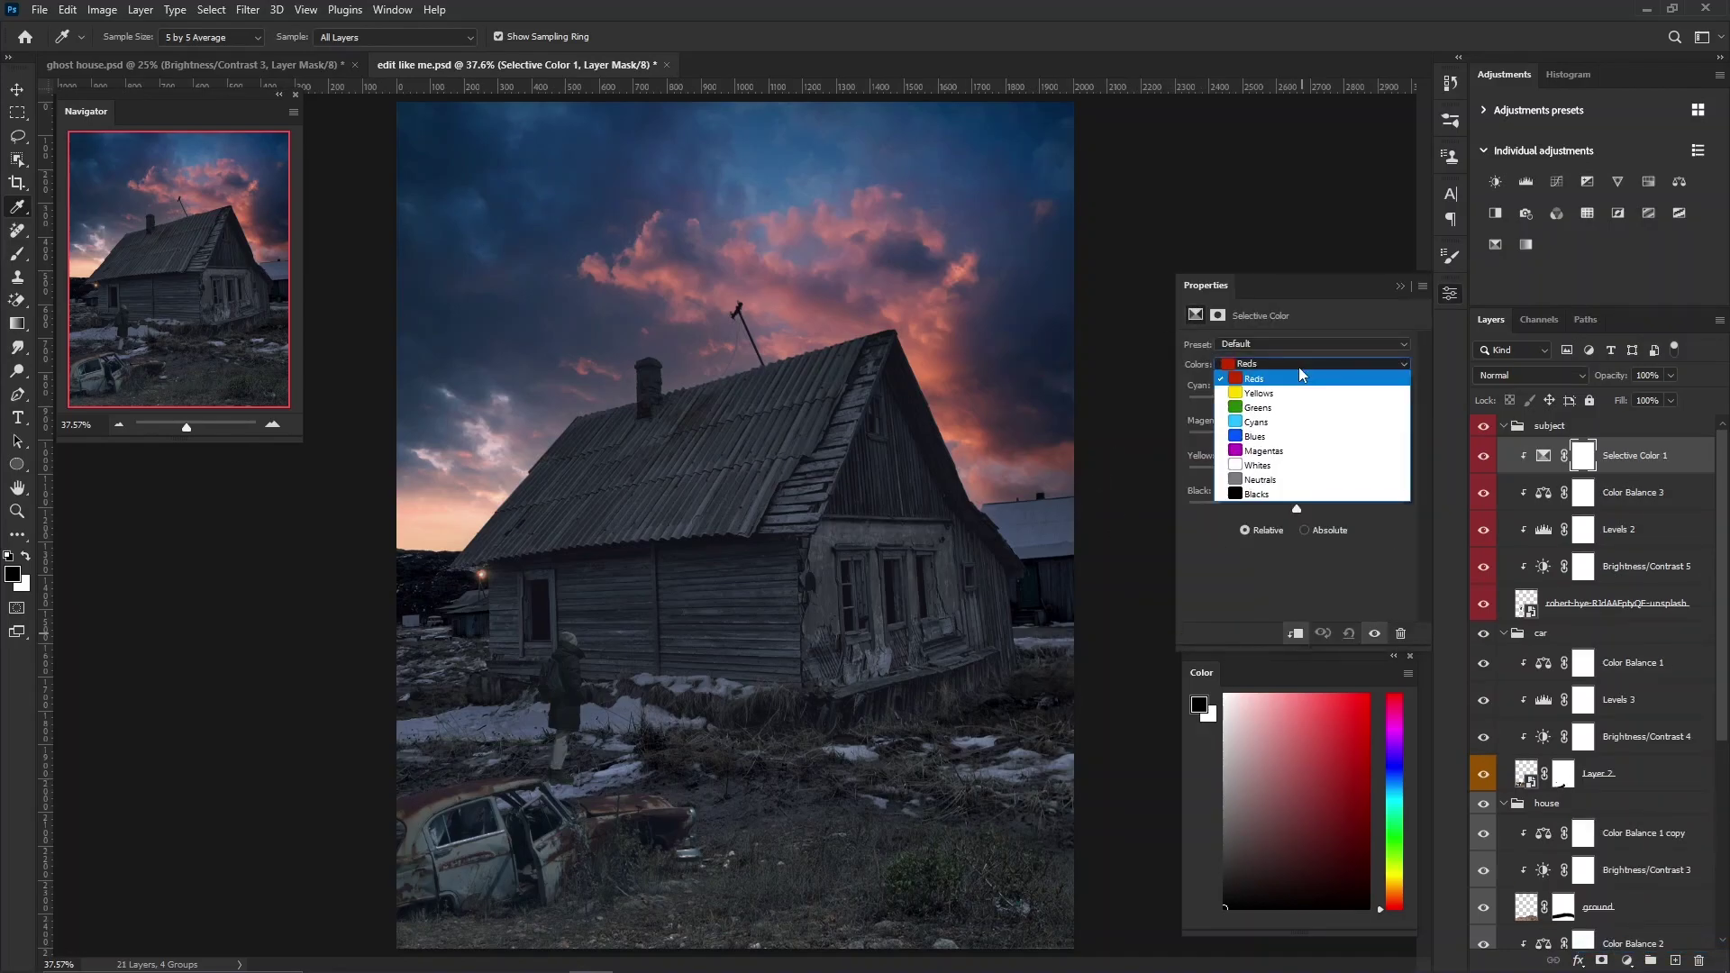
click(1260, 479)
click(1296, 402)
scroll(557, 736, up, 2)
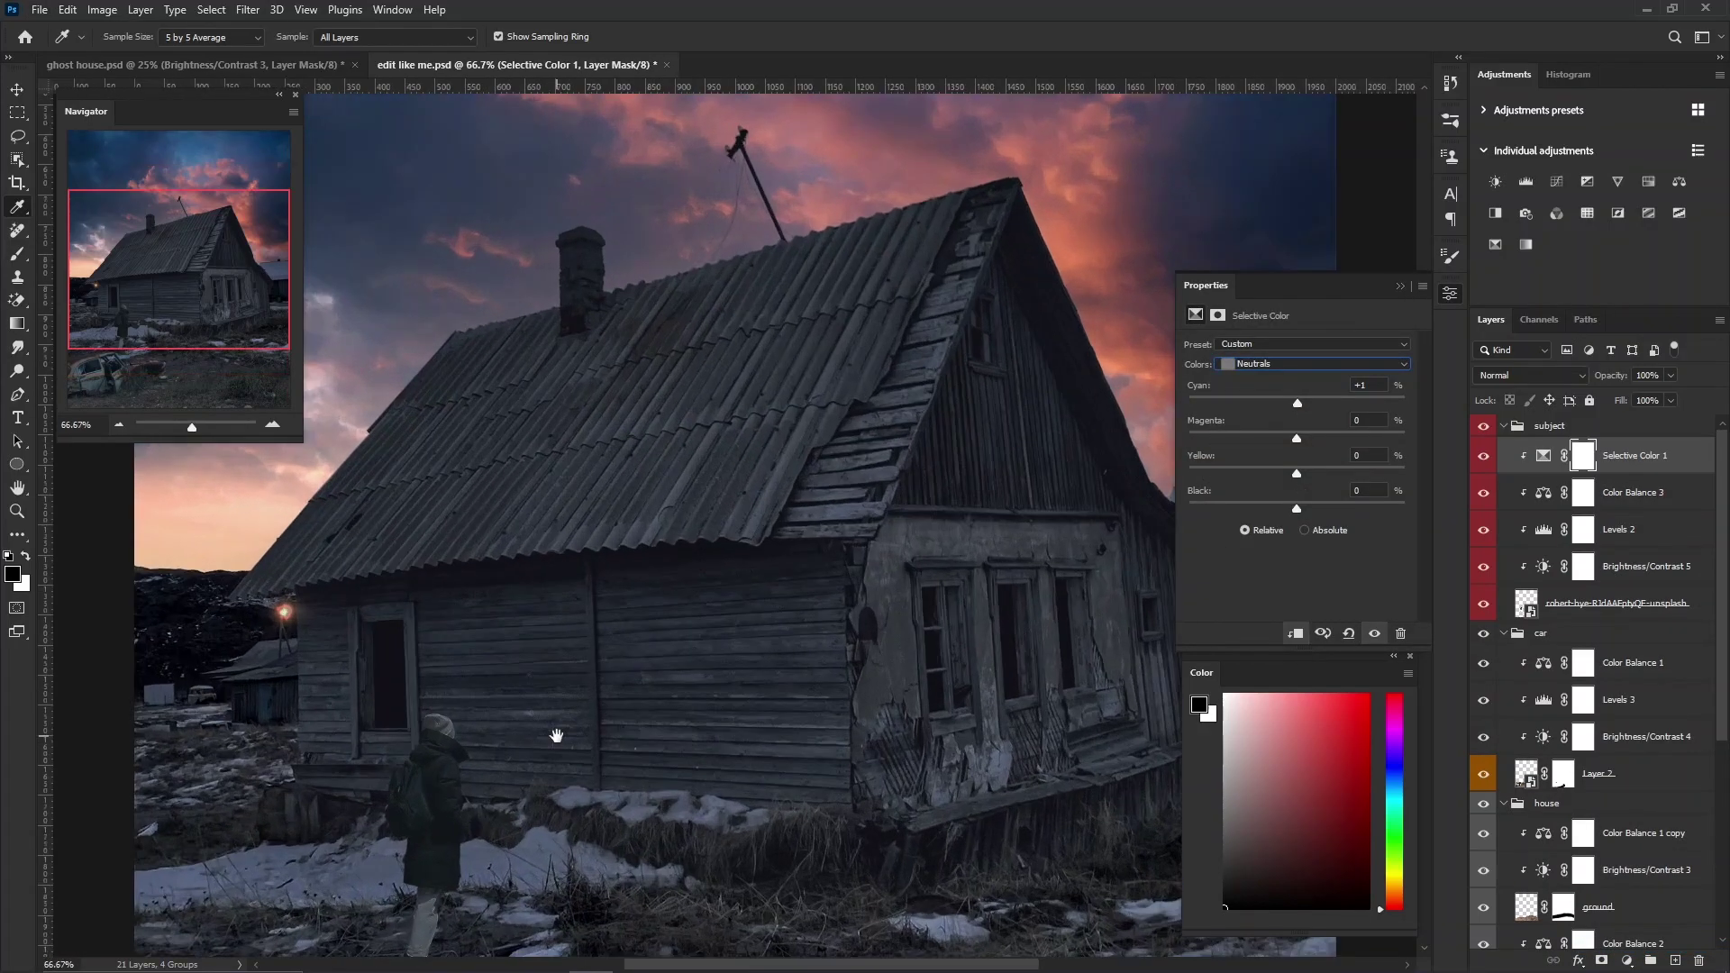
drag(557, 736, 661, 556)
click(1400, 286)
key(ctrl+0)
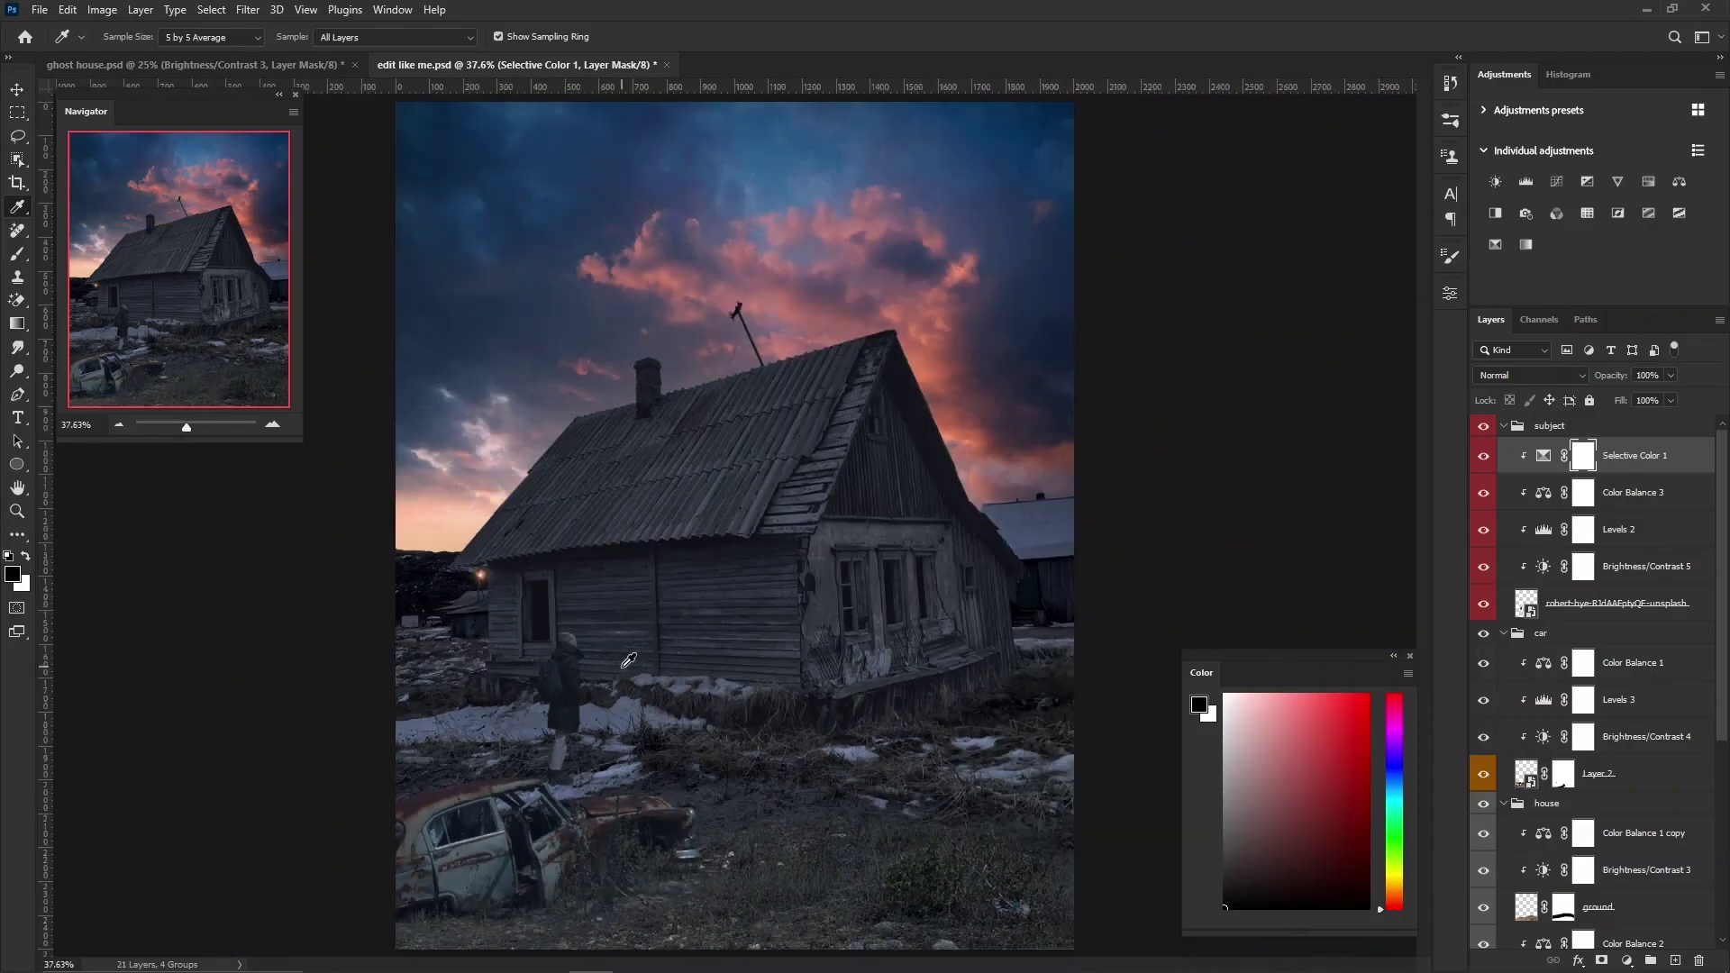
key(ctrl+minus)
key(ctrl+0)
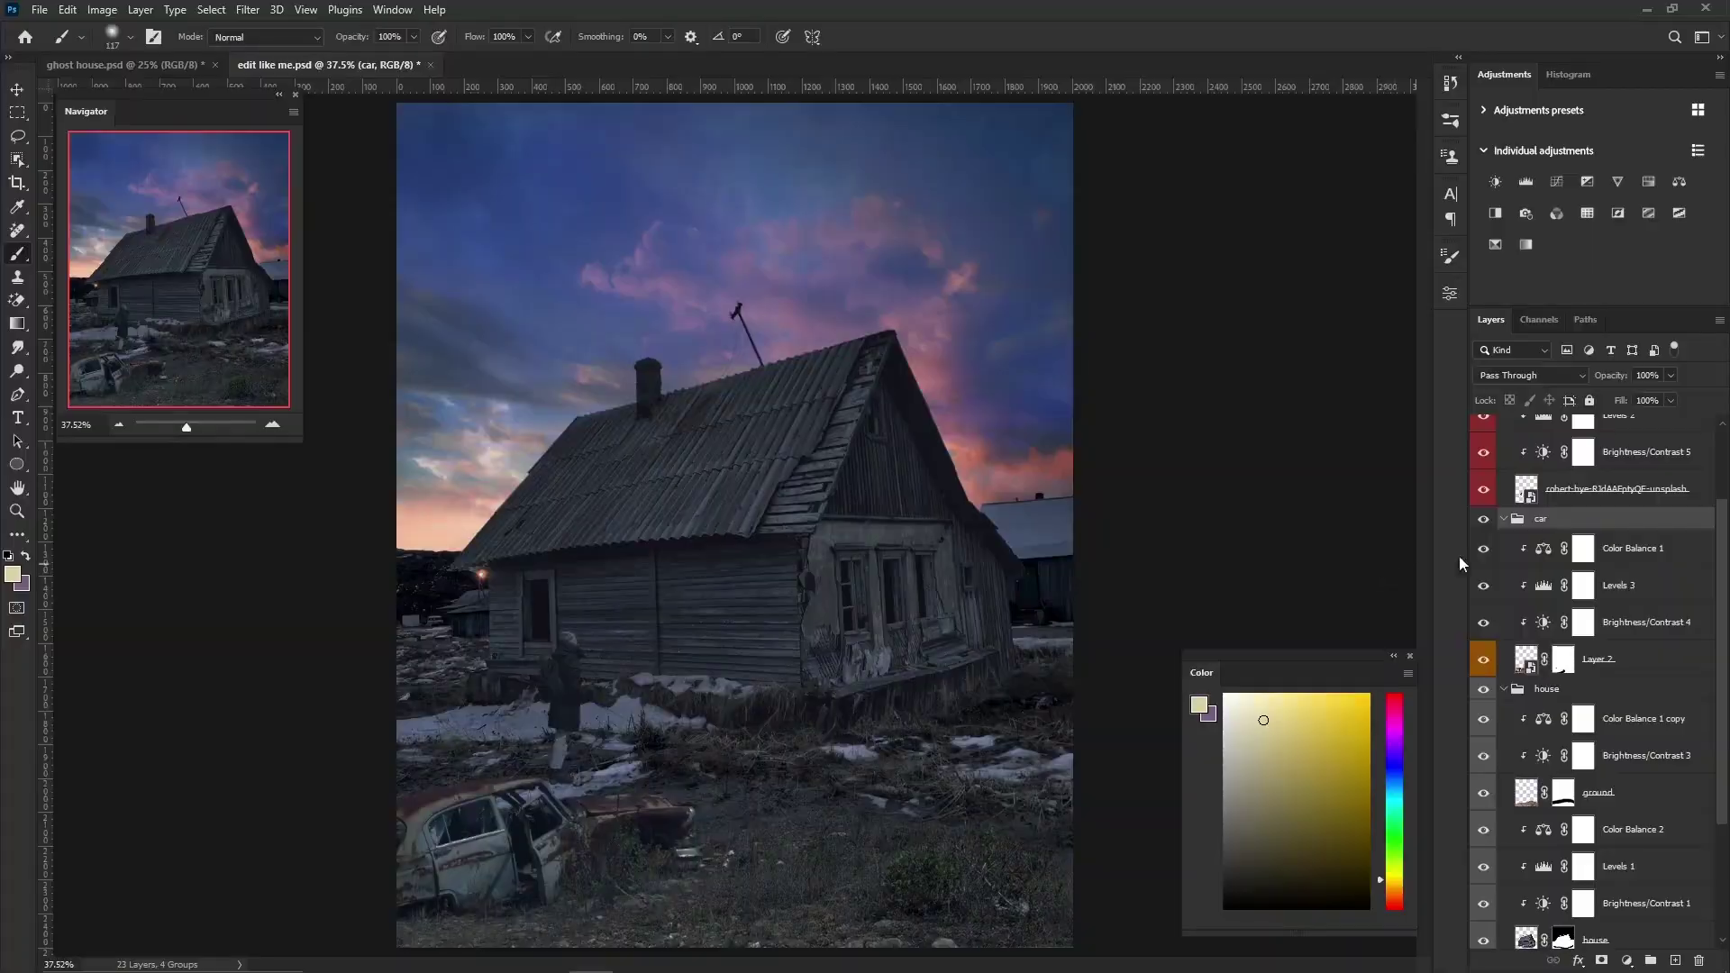
Reset colours to black and white and add a brightening Exposure above the background's Color Balance.
scroll(1613, 820, down, 2)
scroll(1612, 821, down, 2)
scroll(1549, 879, up, 2)
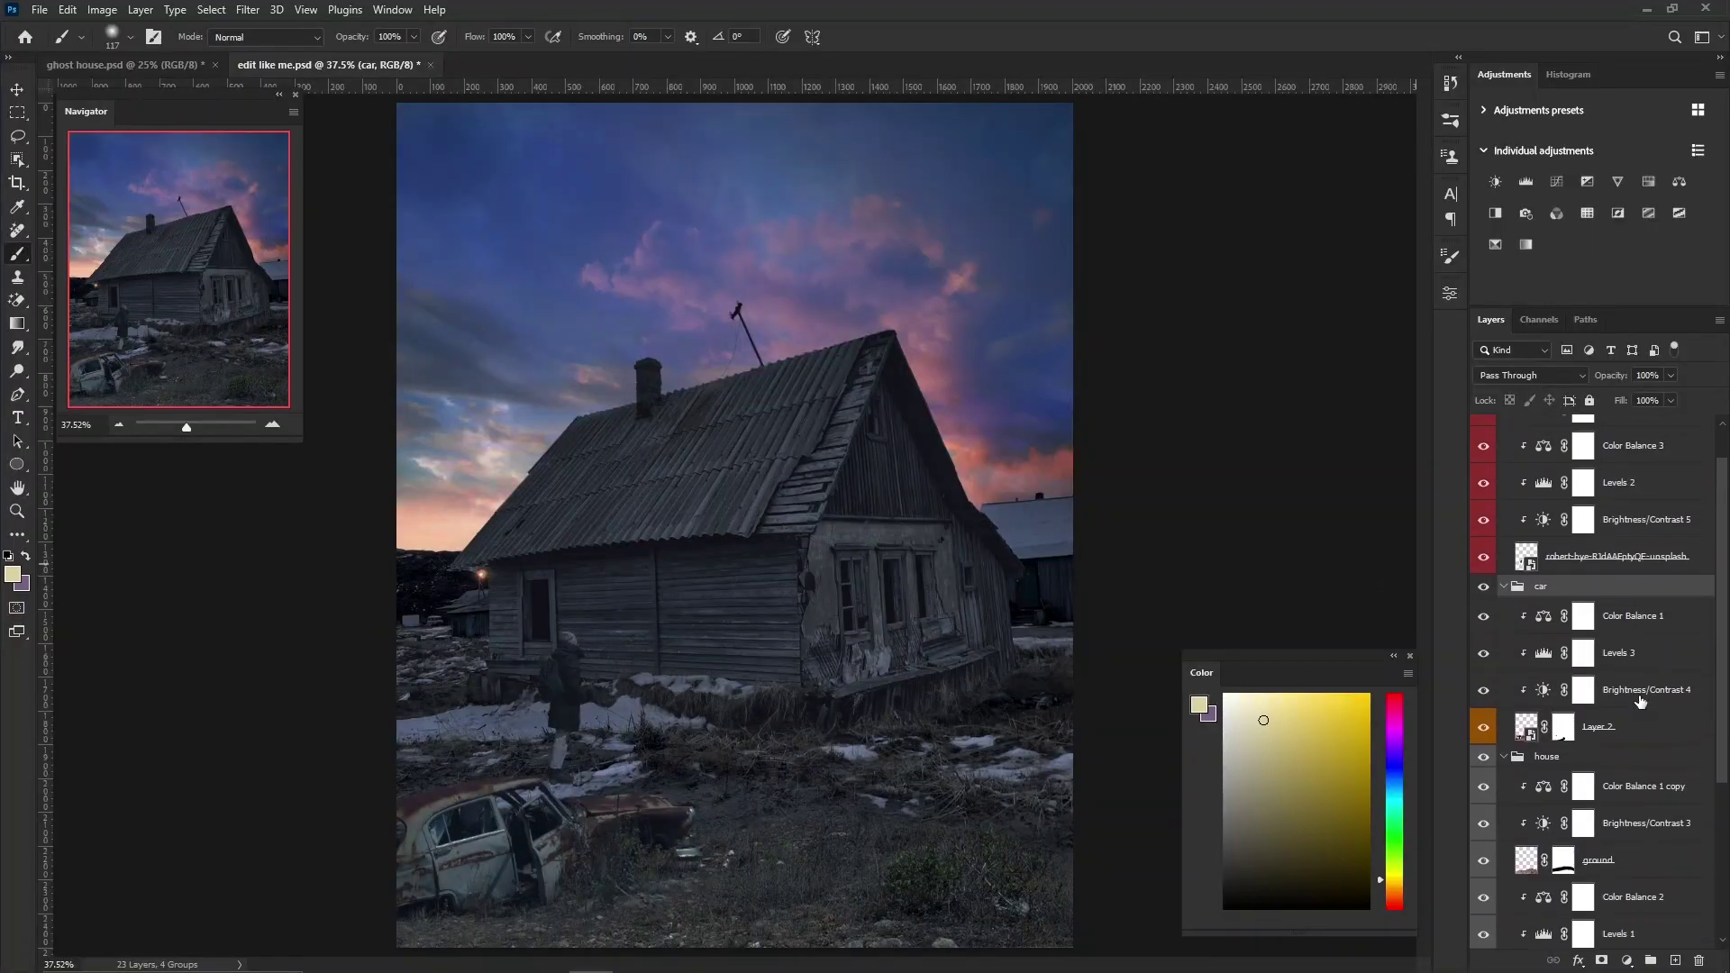
scroll(1548, 879, up, 1)
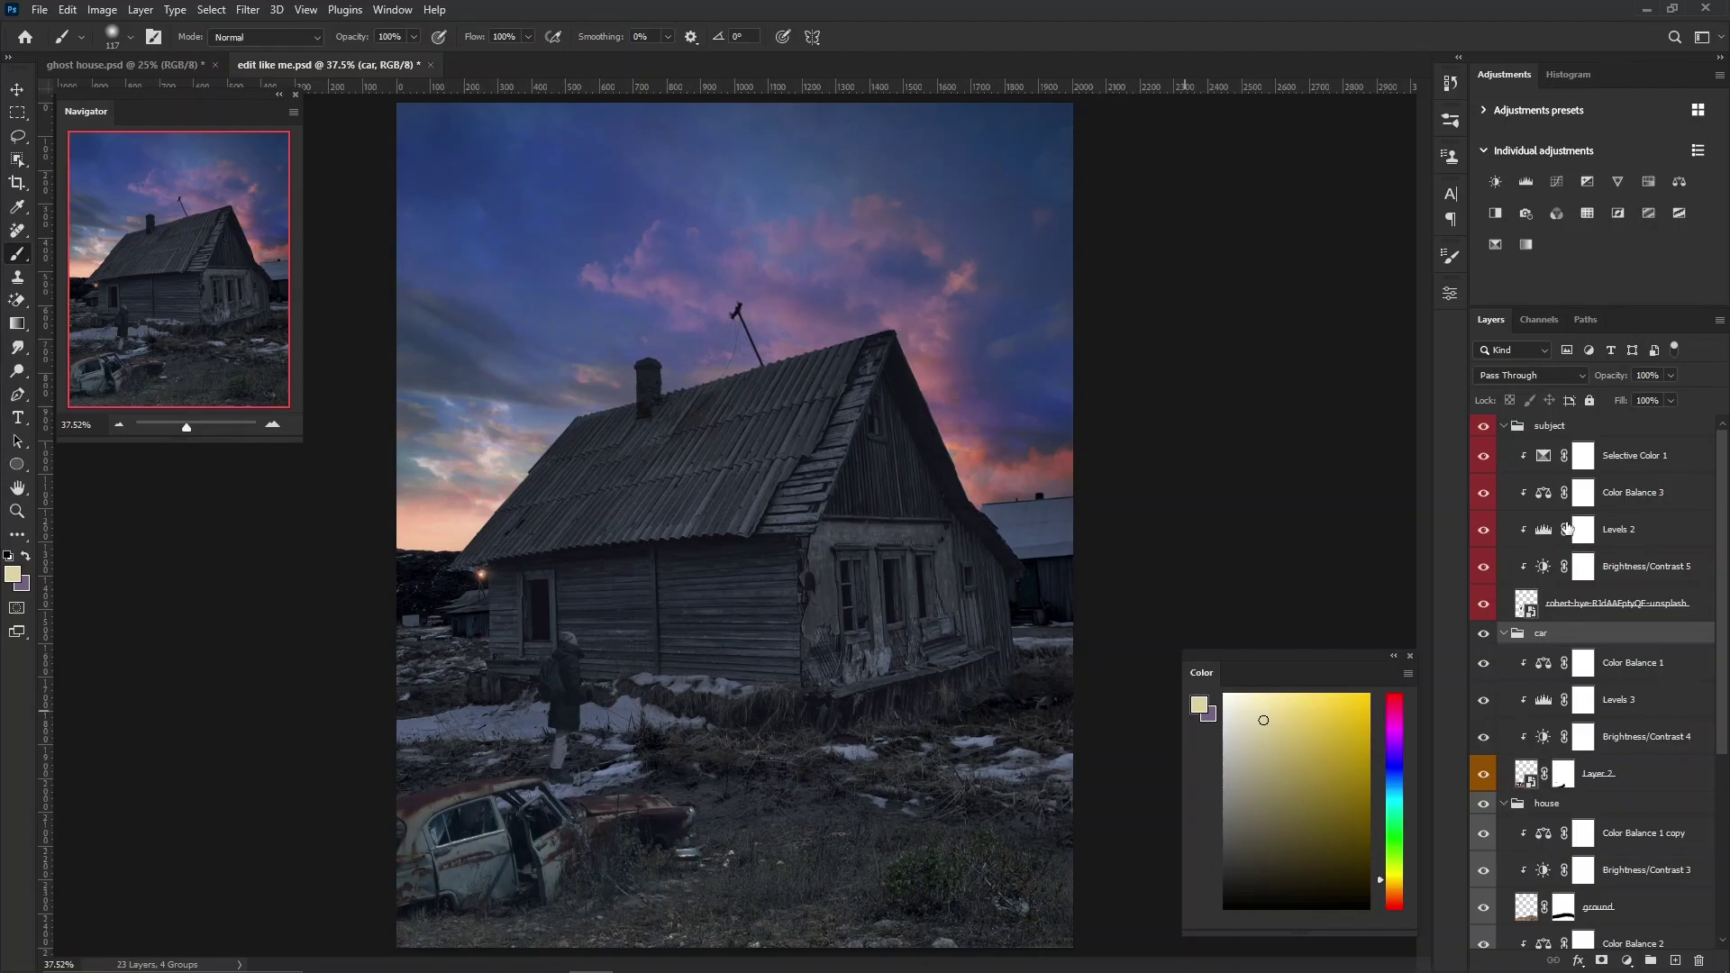
scroll(1626, 679, down, 3)
click(1622, 797)
key(d)
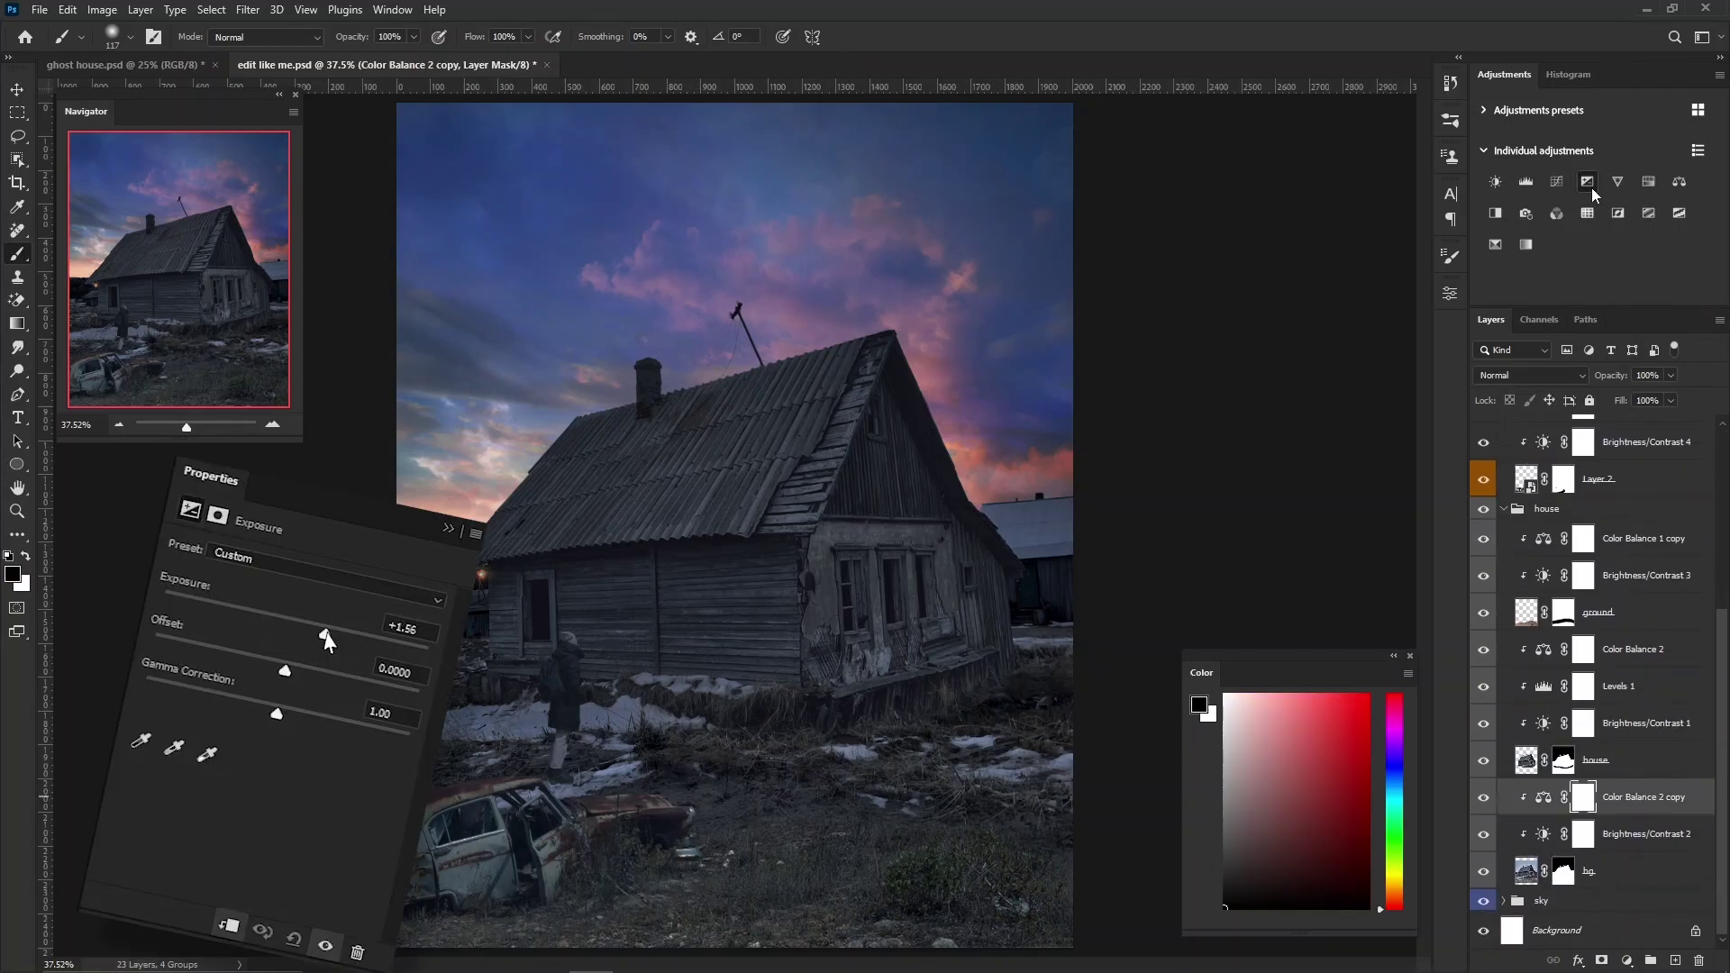
click(1588, 181)
drag(1307, 387, 1334, 397)
click(1400, 286)
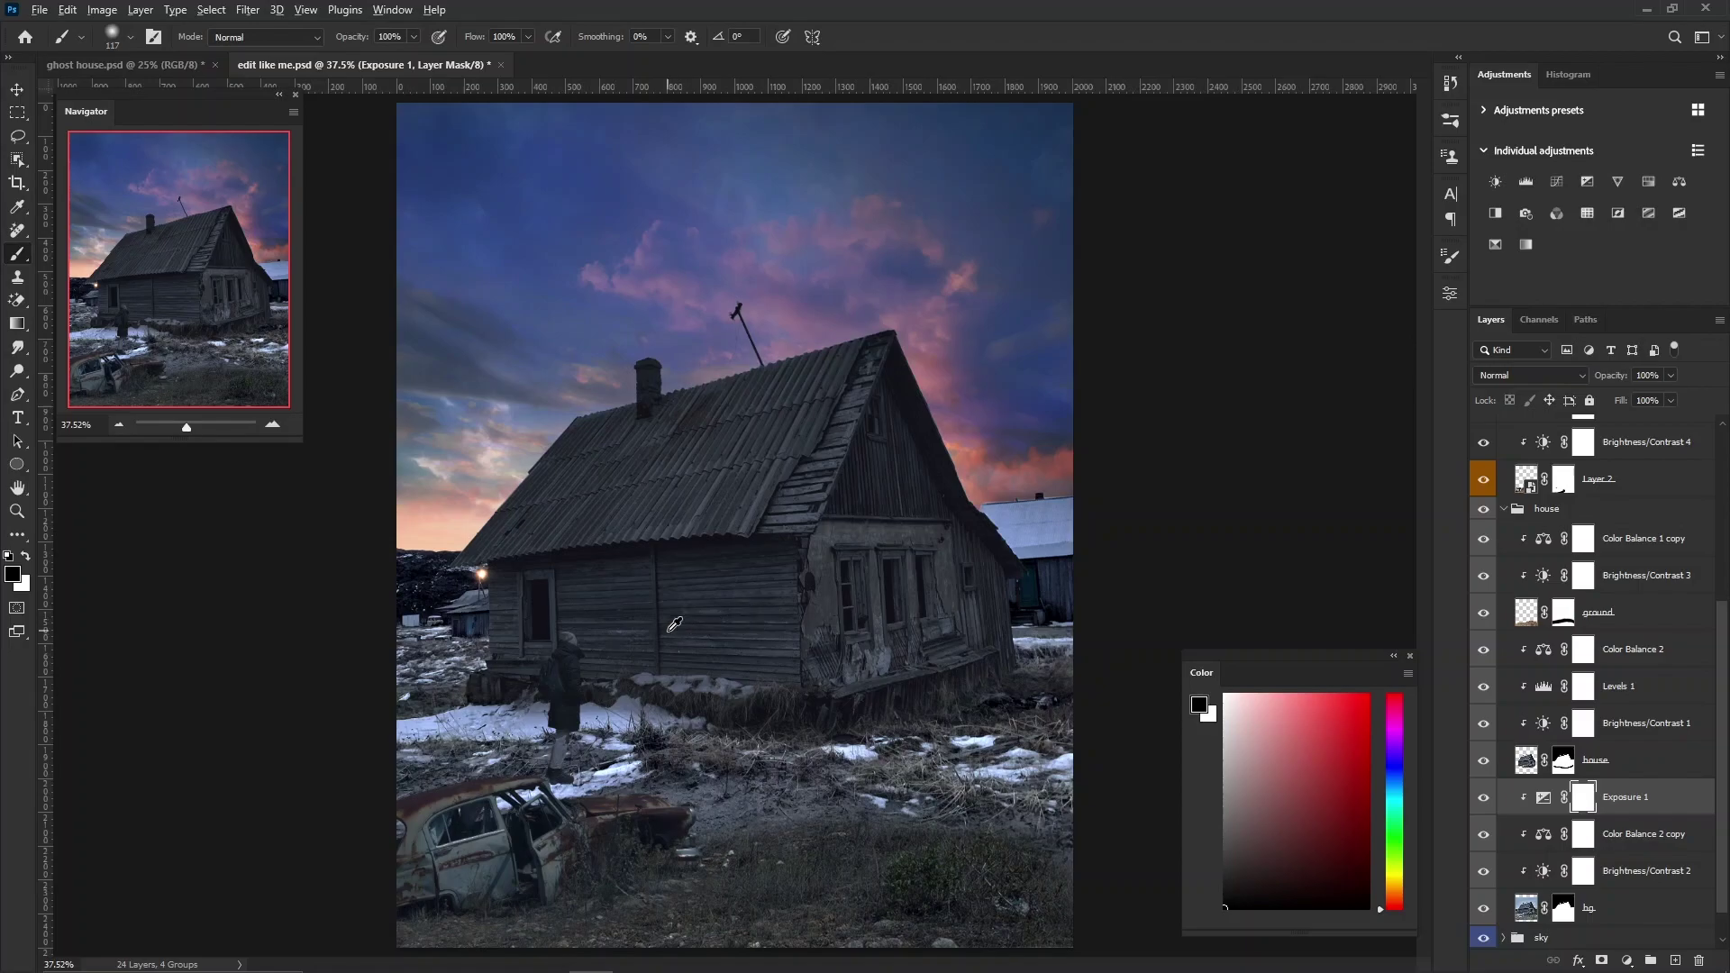
scroll(539, 772, up, 3)
Invert the Exposure mask to black and set a soft round white brush at low opacity.
right_click(480, 527)
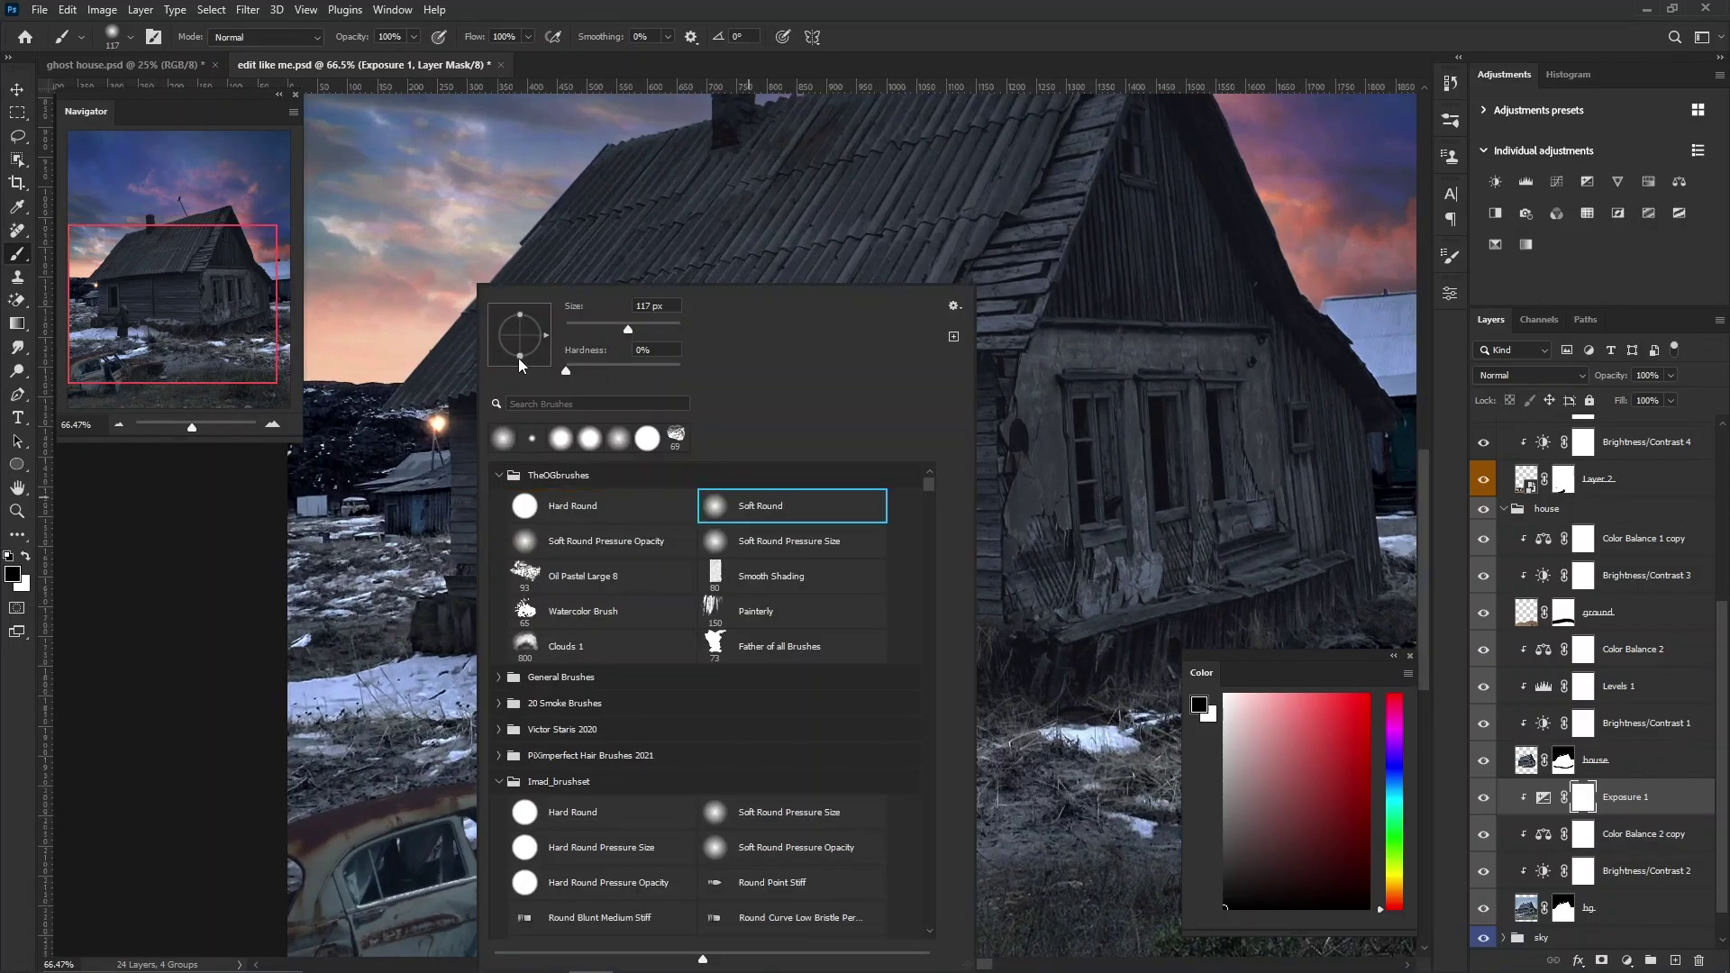
double_click(749, 500)
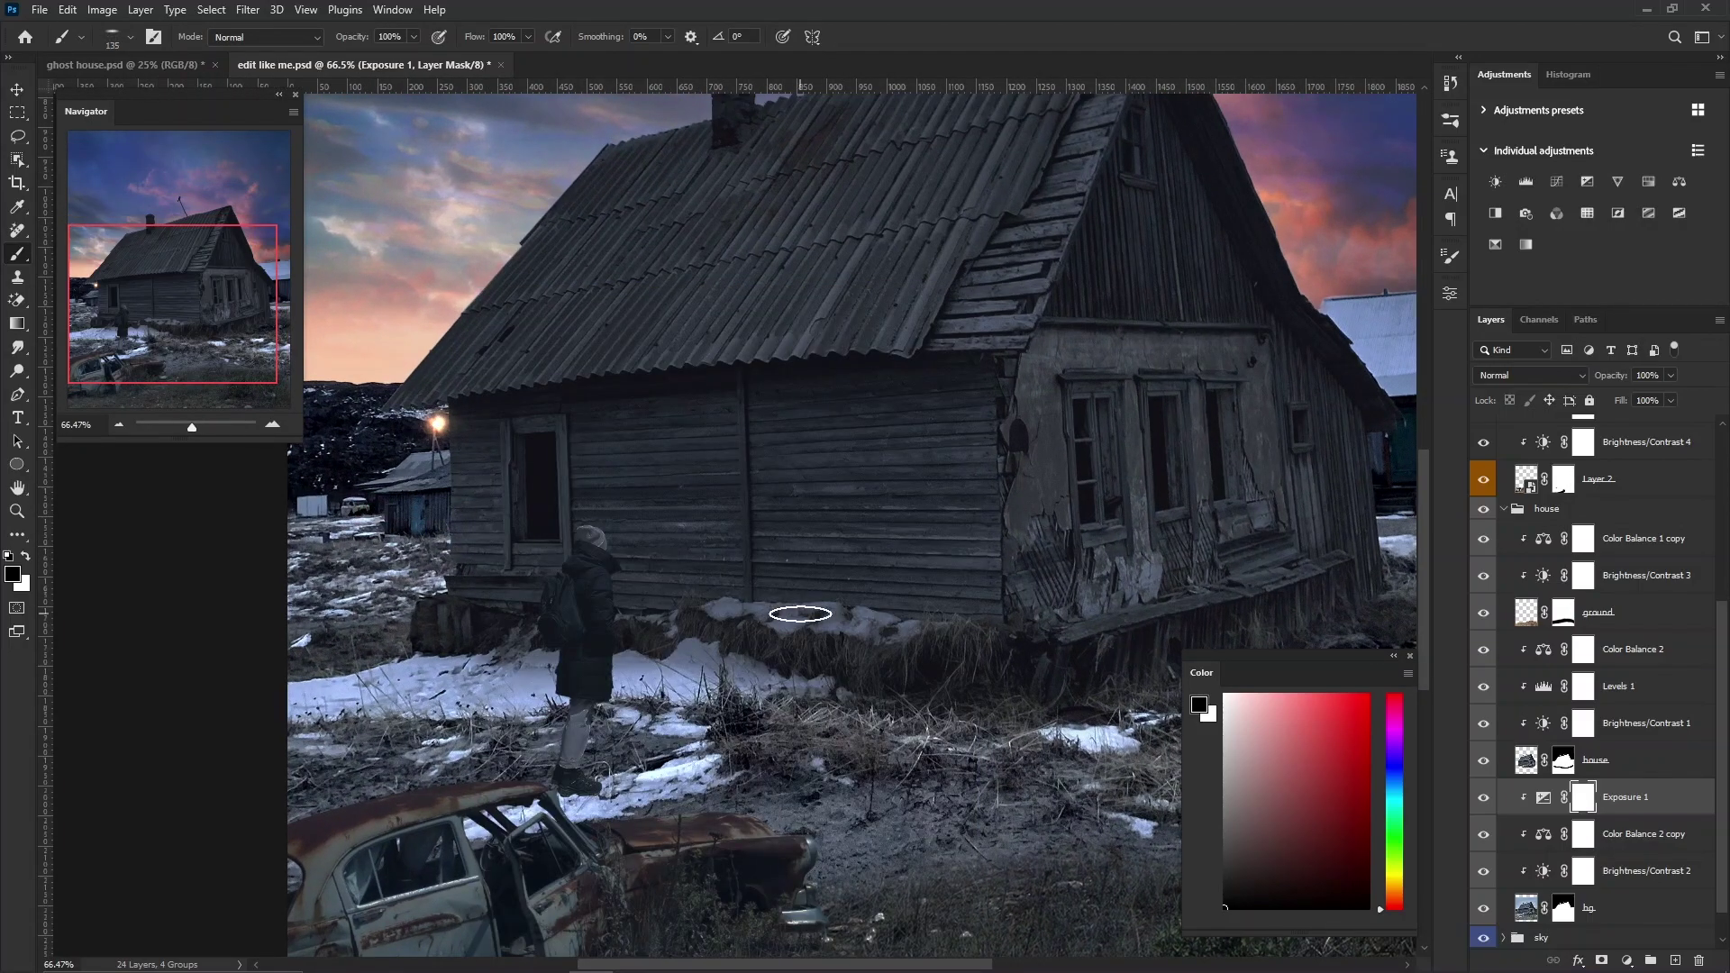
key(ctrl+i)
scroll(370, 502, up, 2)
drag(353, 547, 608, 486)
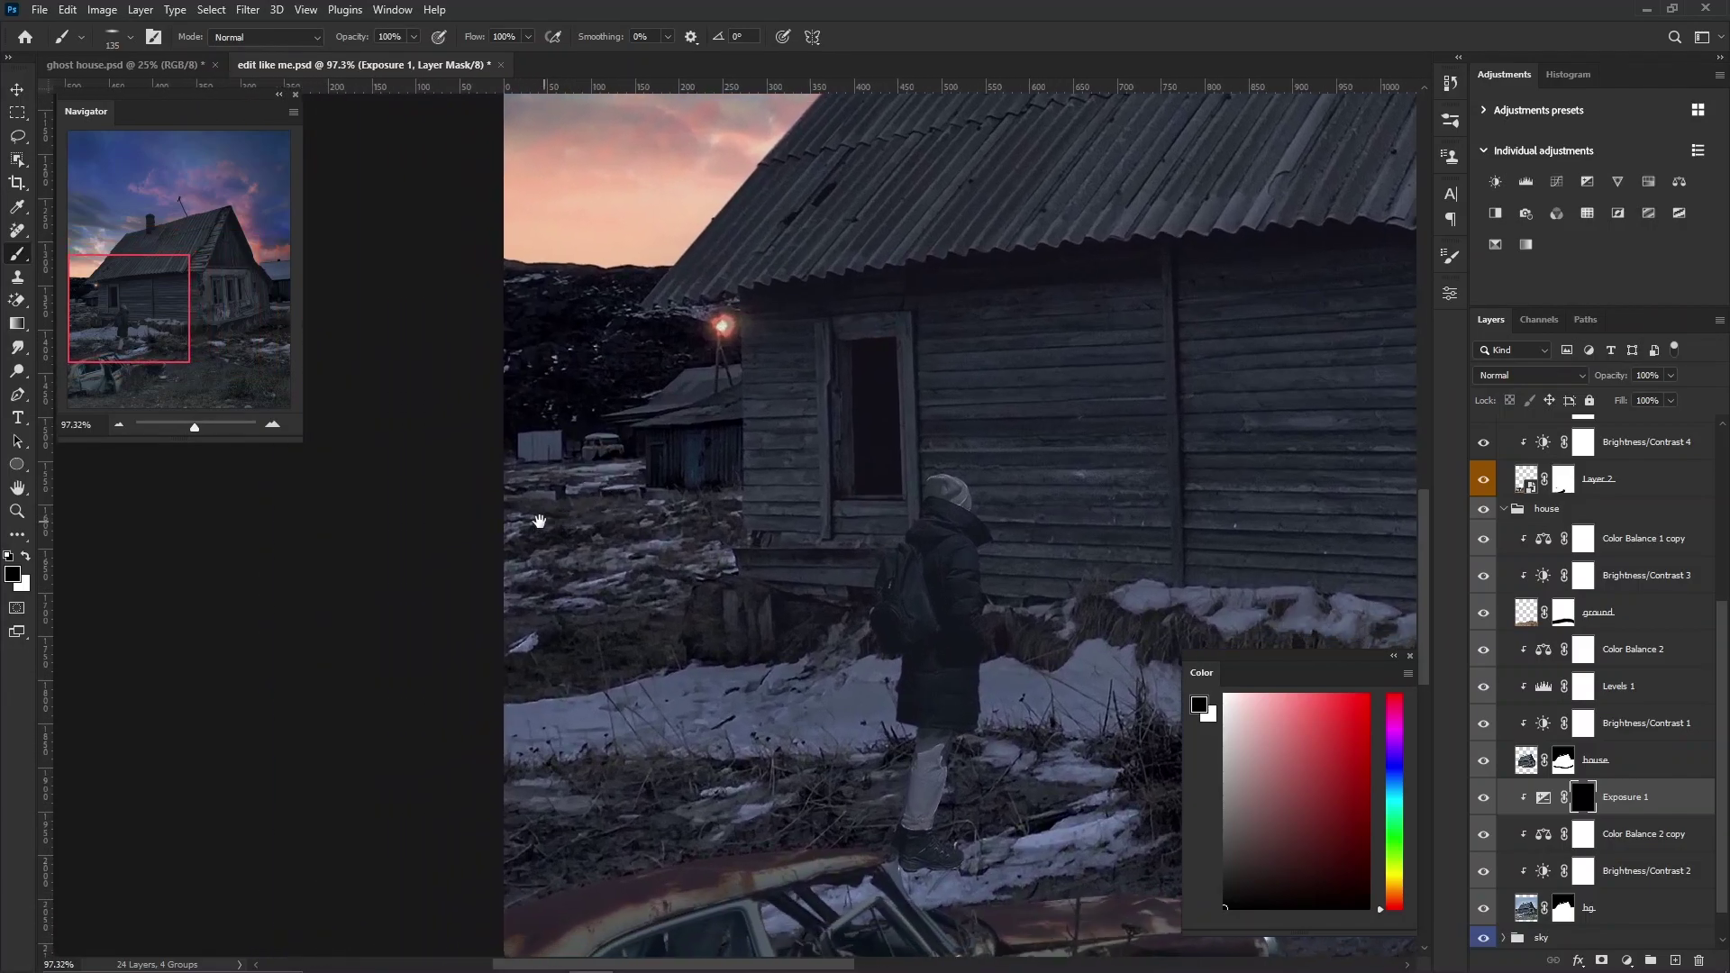
key(x)
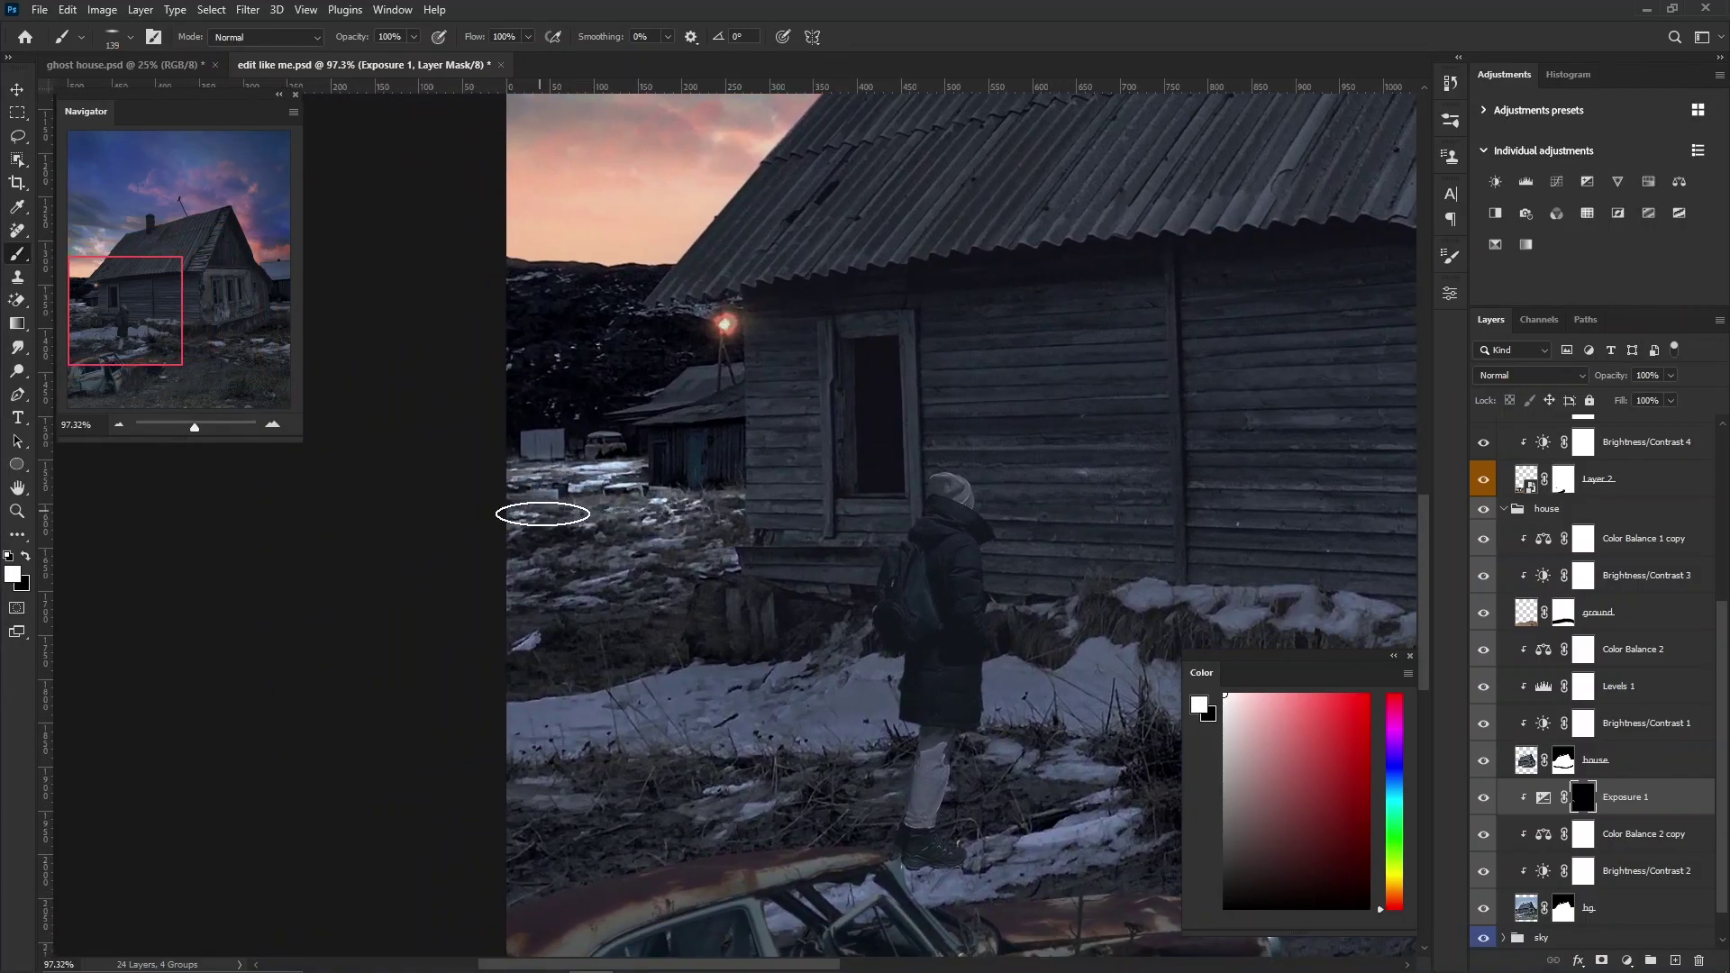
key(2)
key(9)
Paint brightness back onto the distant snowy ground on the left.
drag(626, 537, 643, 538)
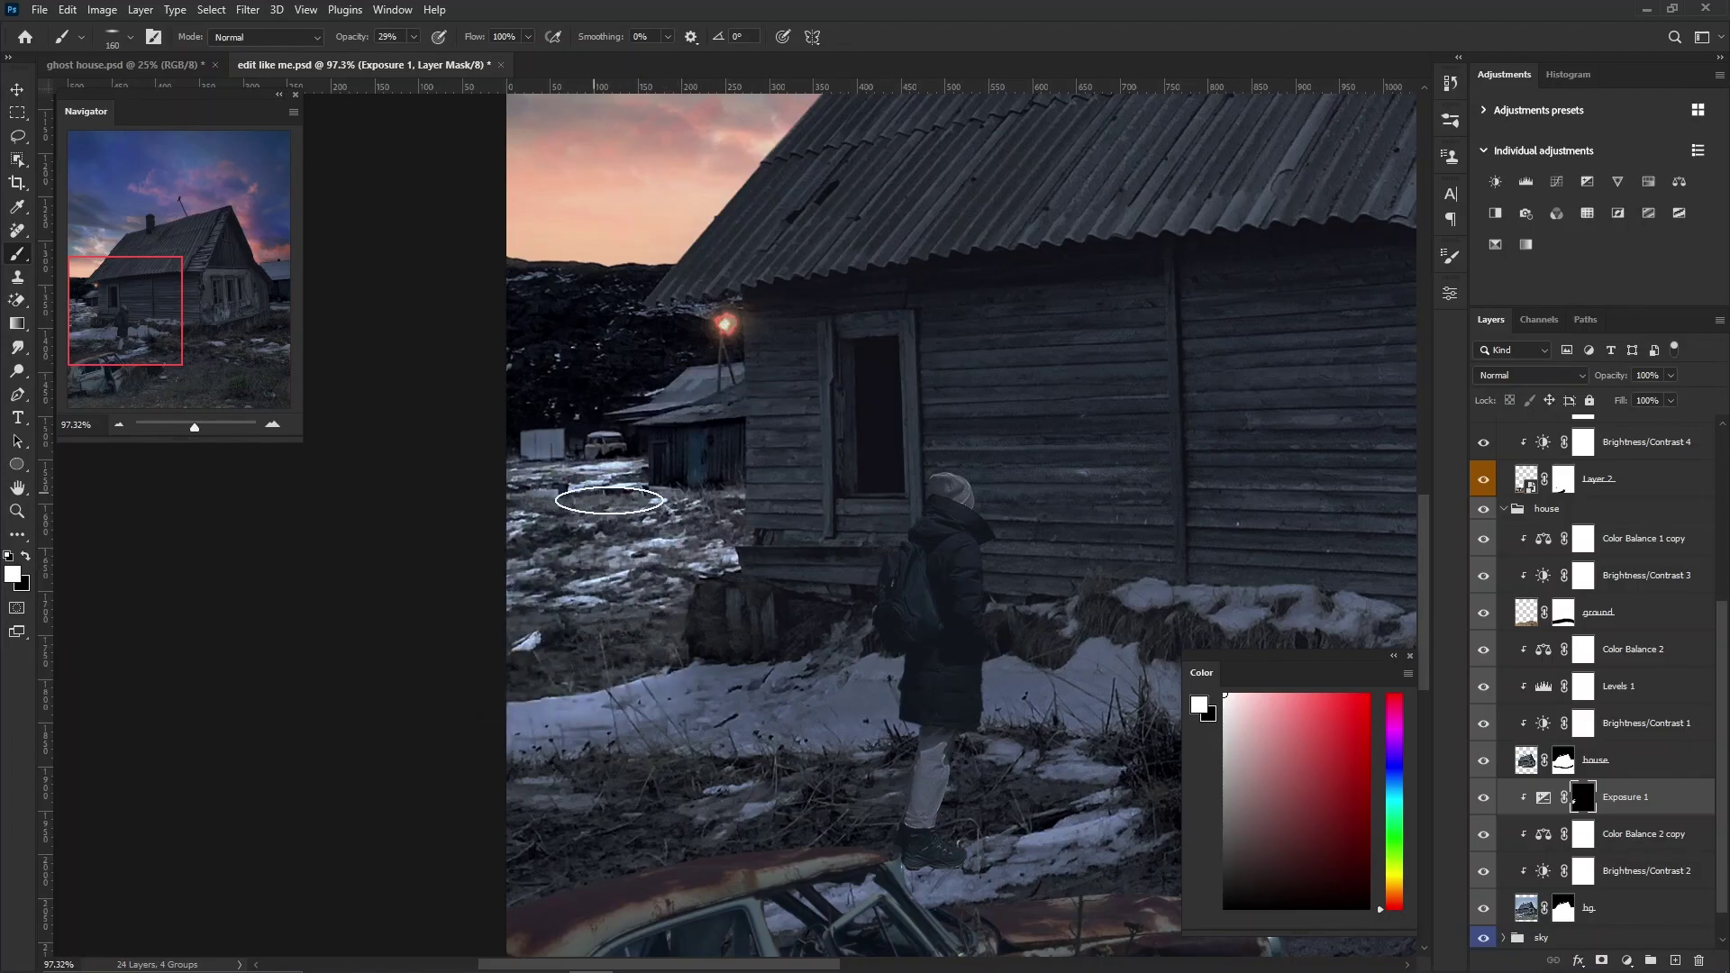
mouse_move(577, 745)
mouse_down()
mouse_move(882, 788)
mouse_move(522, 727)
mouse_move(312, 564)
mouse_up()
scroll(613, 730, down, 3)
scroll(734, 658, down, 2)
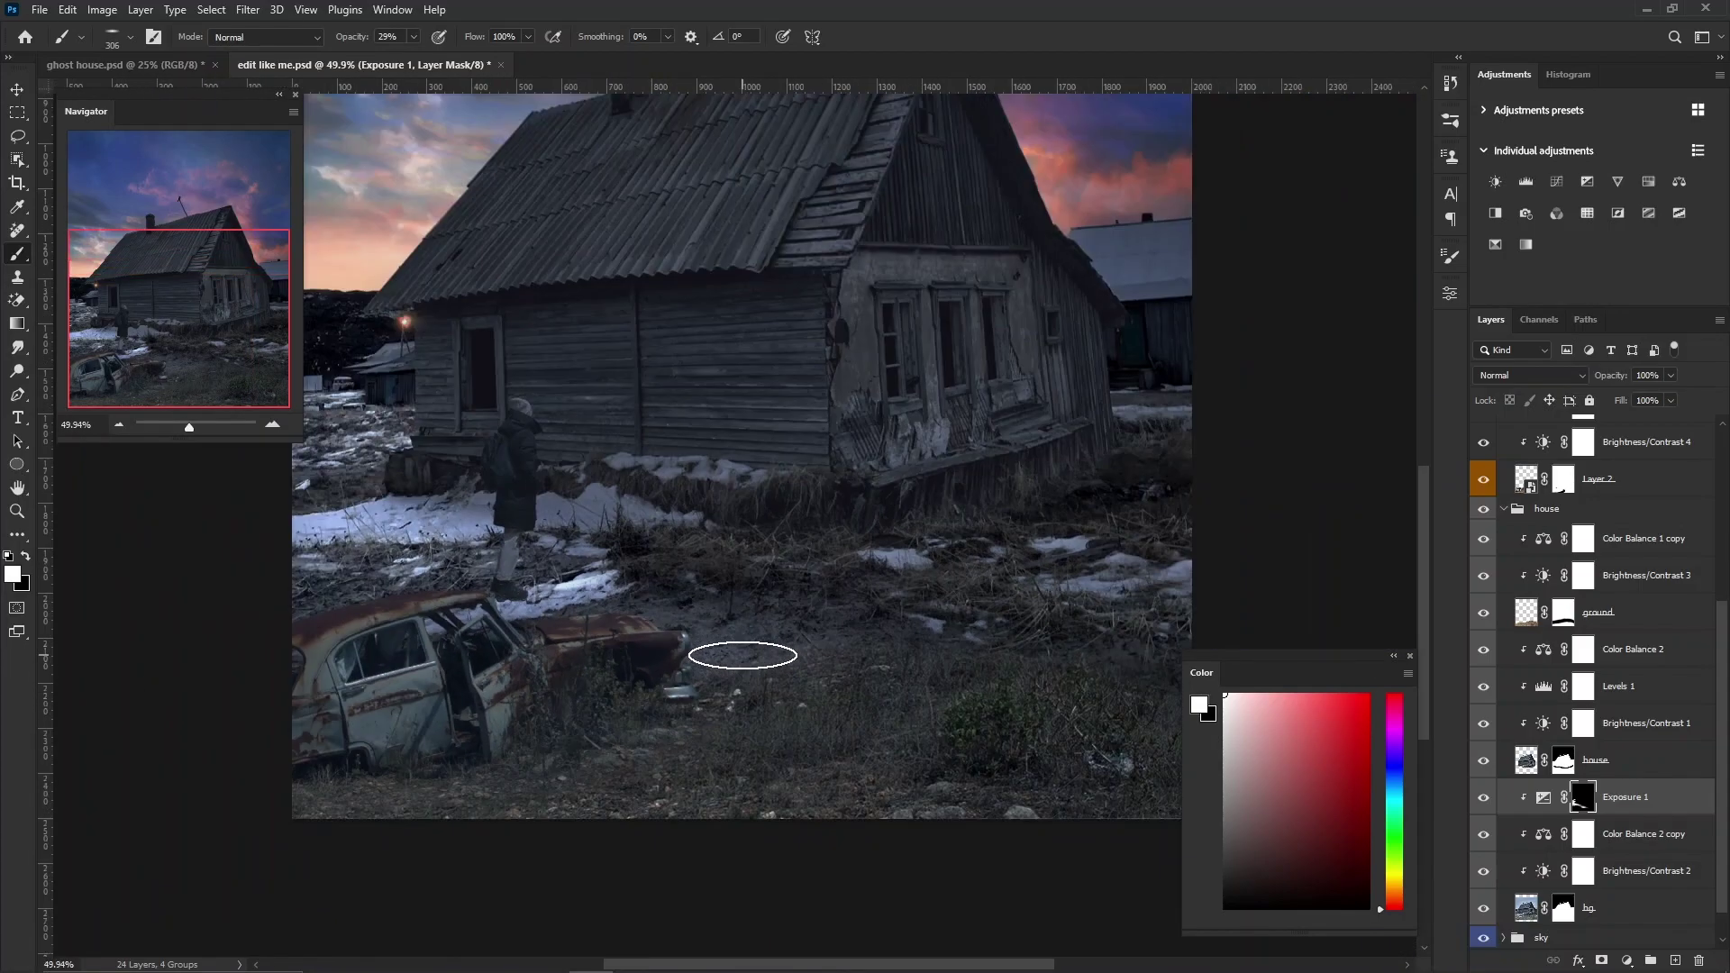
scroll(1101, 367, up, 4)
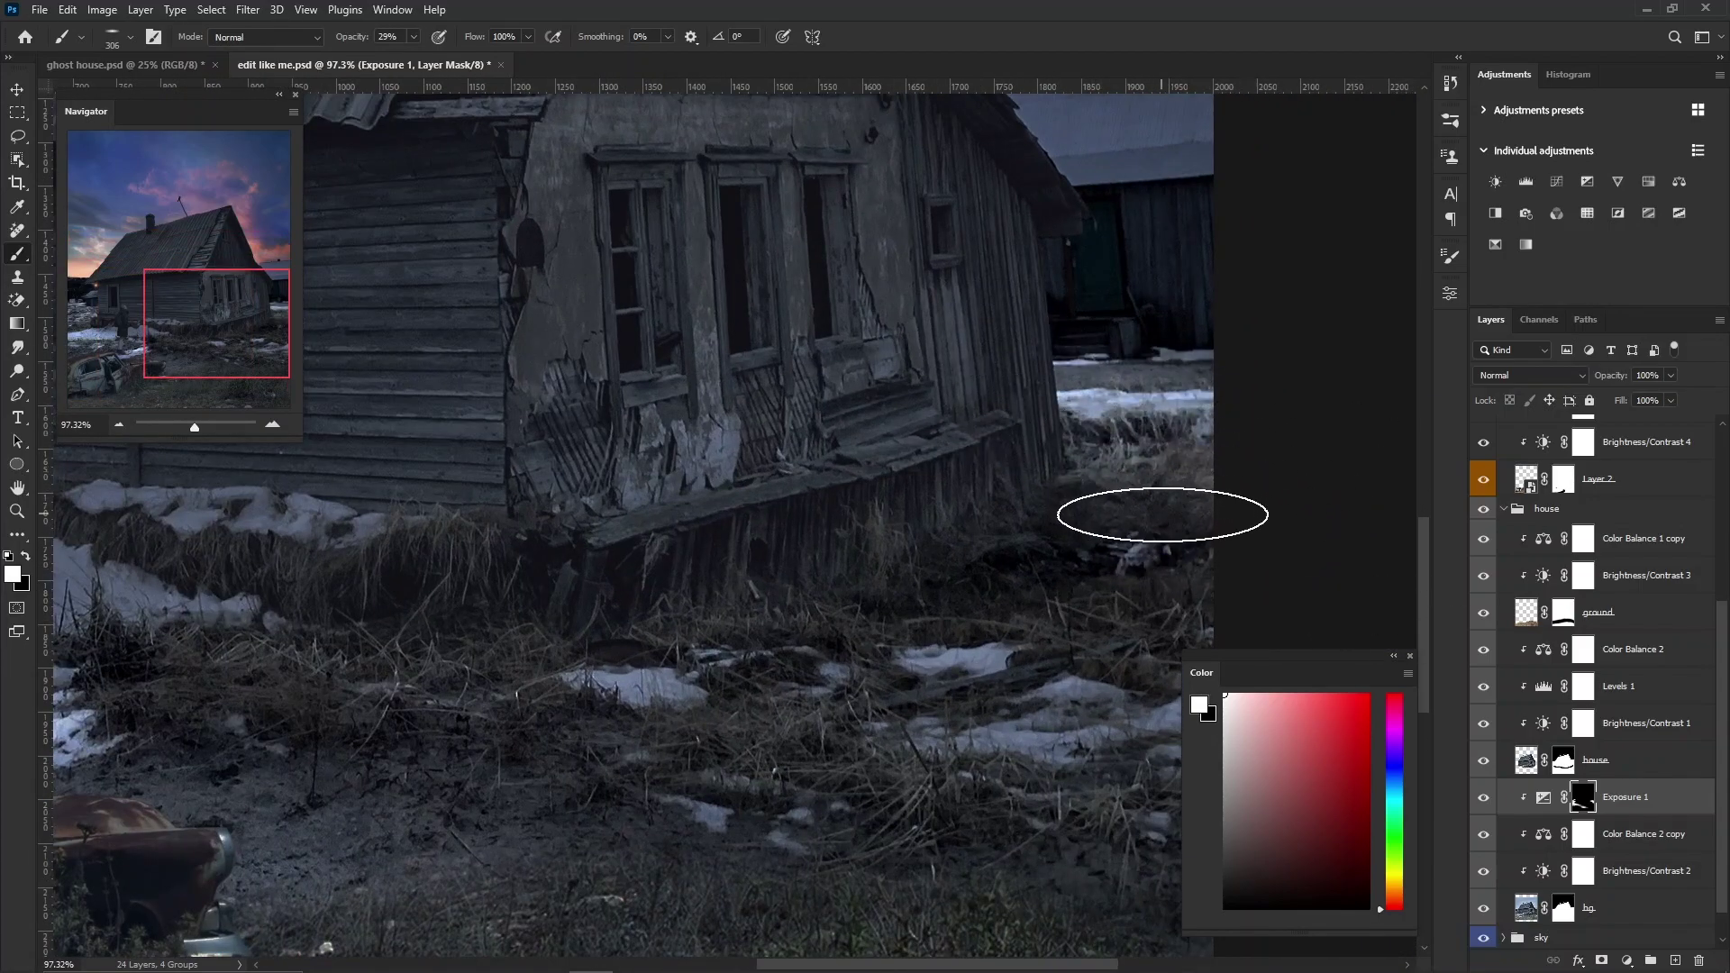
scroll(1210, 495, down, 5)
scroll(765, 803, up, 2)
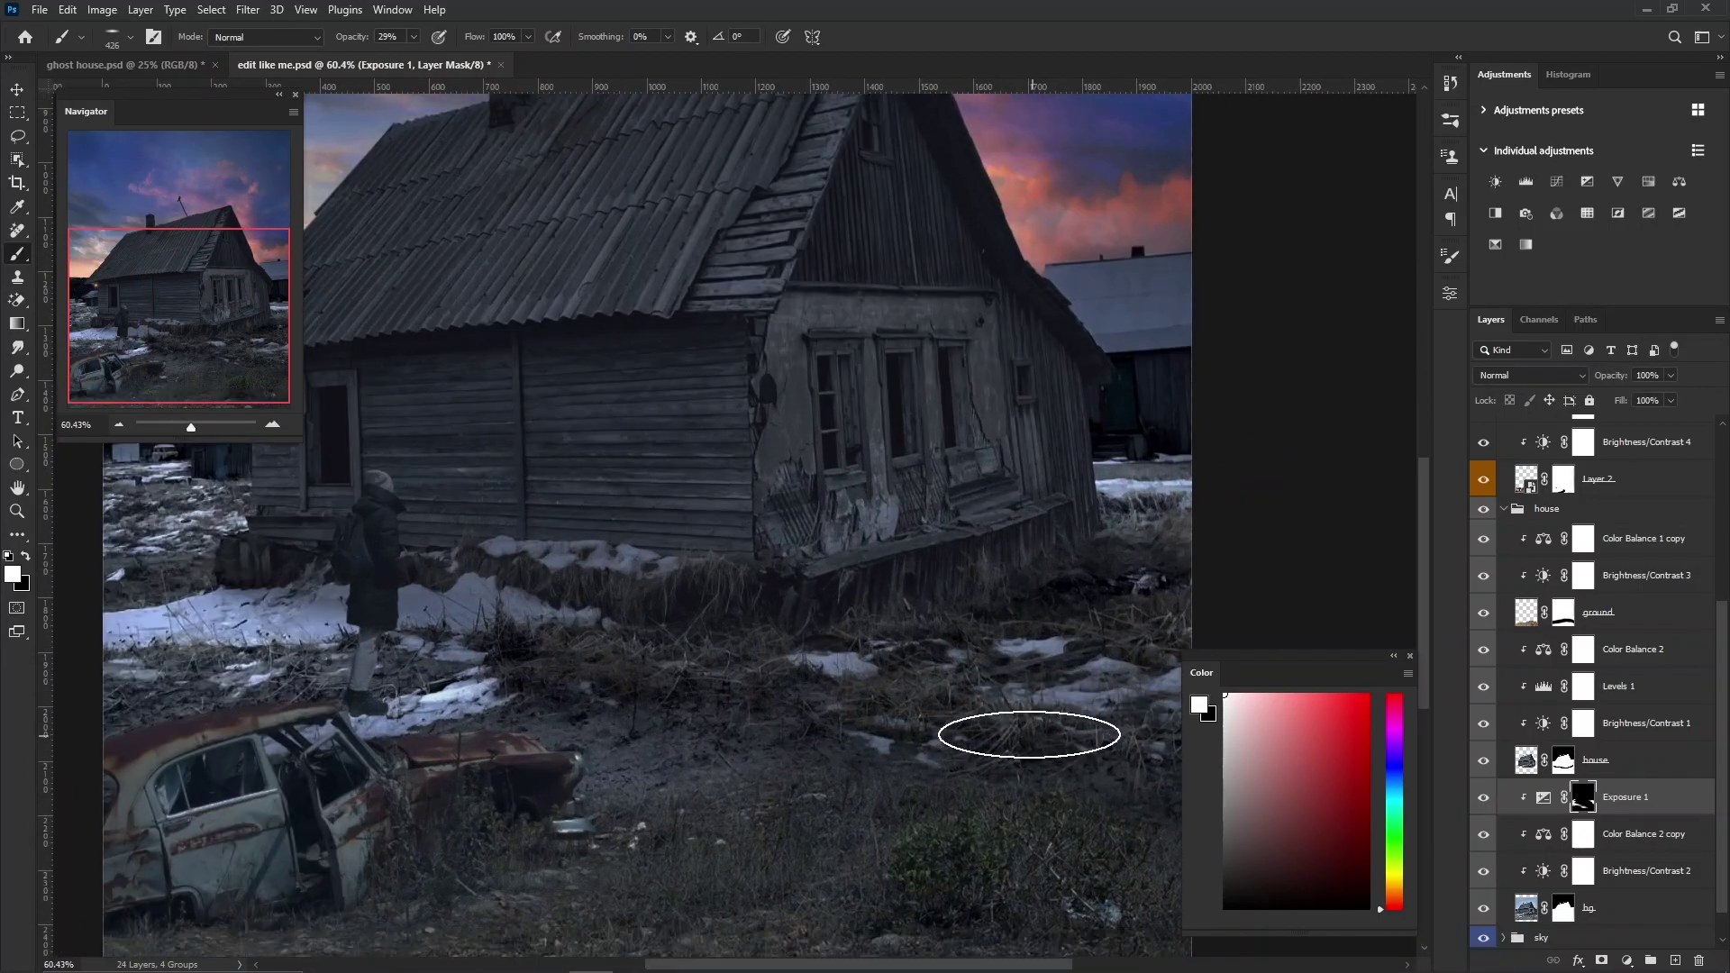
Add a second Exposure on the house, mask it black, and paint brightness onto the roof.
click(1613, 649)
click(1588, 181)
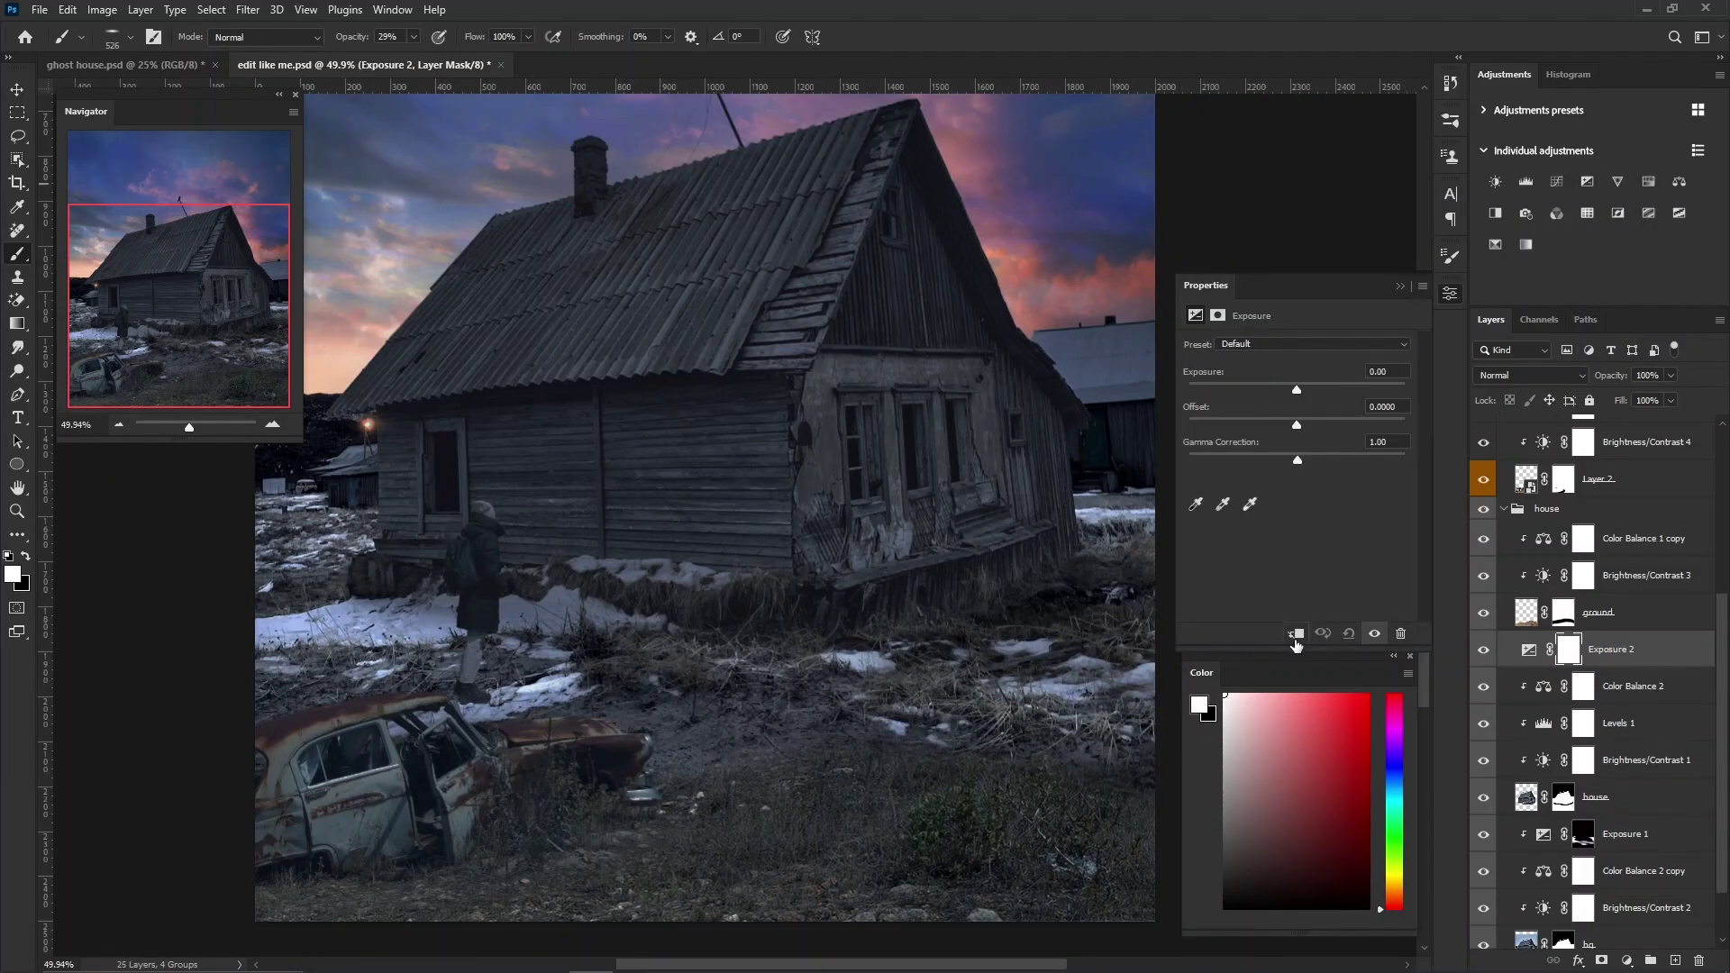
drag(1297, 385, 1339, 388)
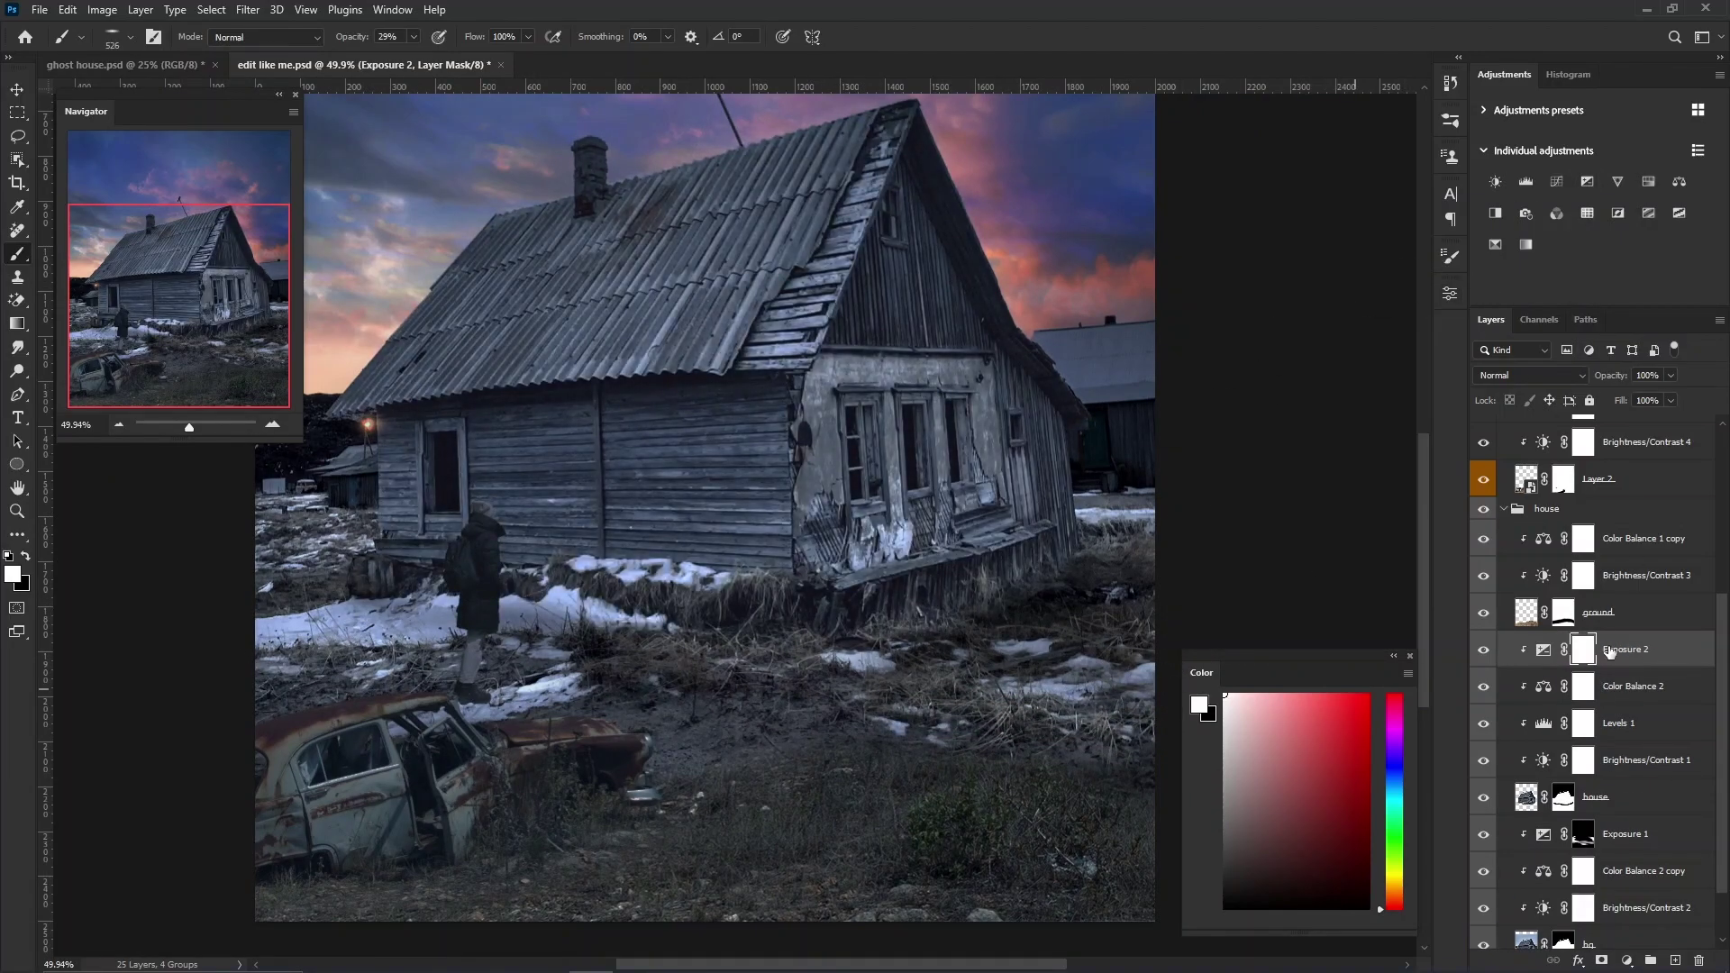
key(ctrl+i)
scroll(607, 451, up, 2)
mouse_move(606, 451)
mouse_down()
mouse_move(541, 483)
mouse_move(617, 295)
mouse_move(707, 753)
mouse_up()
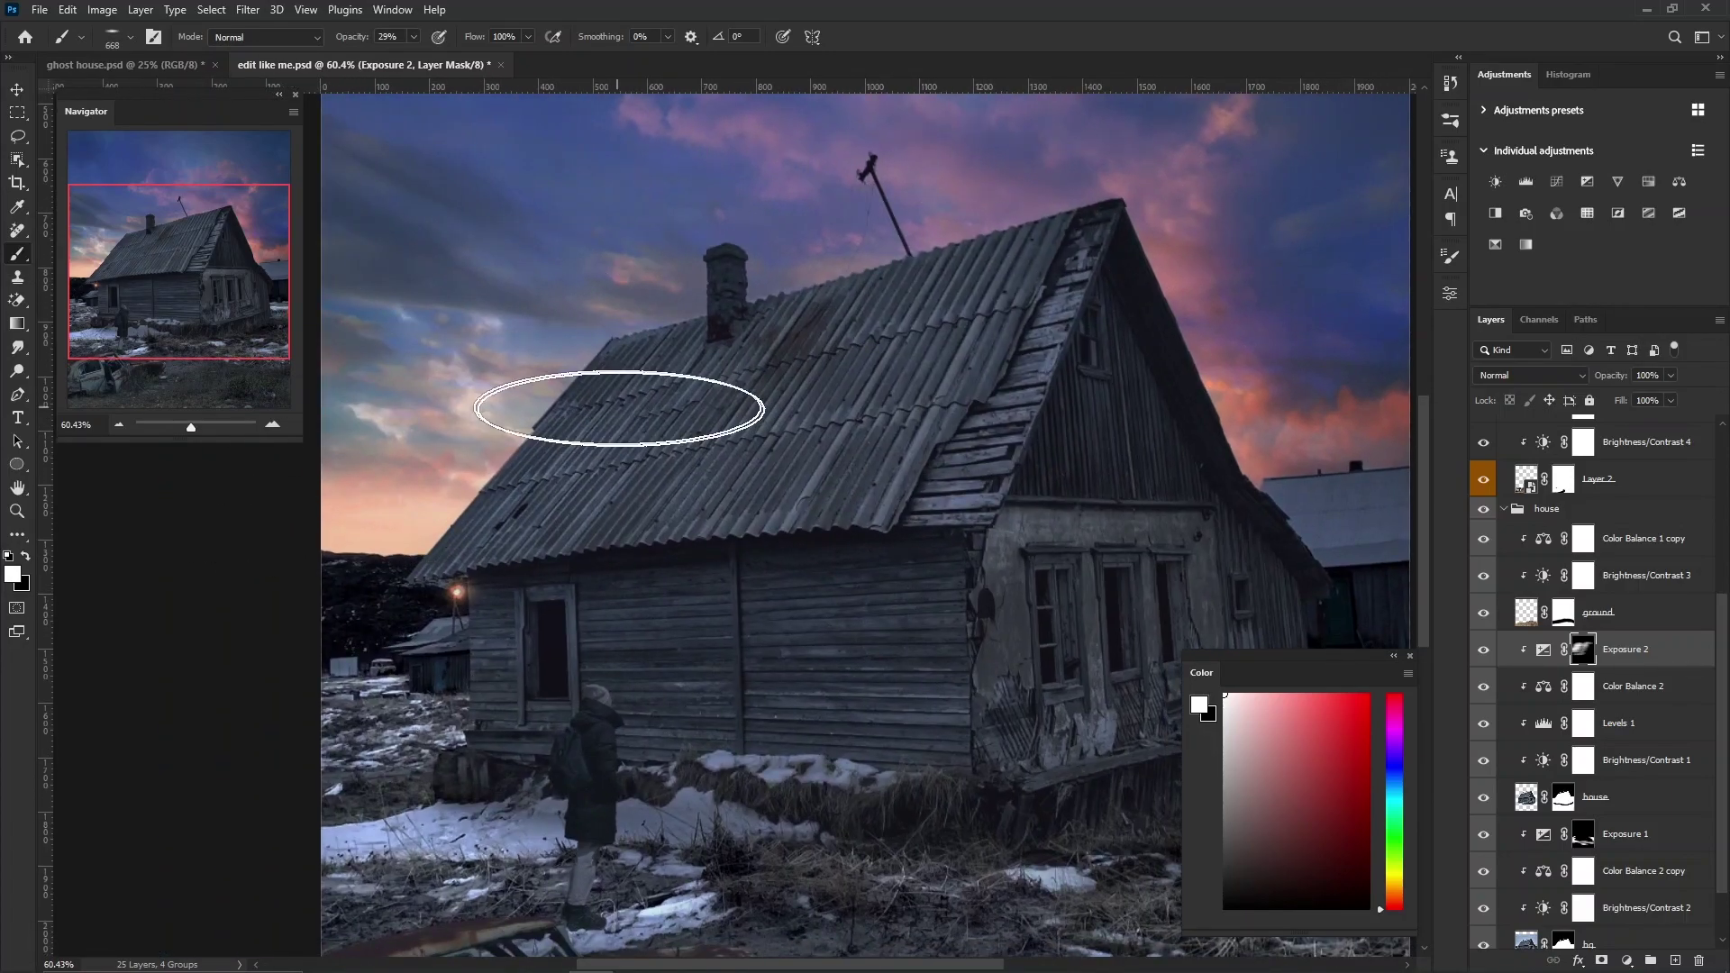
scroll(577, 375, down, 2)
Add a third, moderate Exposure for the ground, hidden behind a black mask.
click(1588, 181)
drag(1297, 388, 1313, 390)
key(ctrl+i)
scroll(889, 762, up, 2)
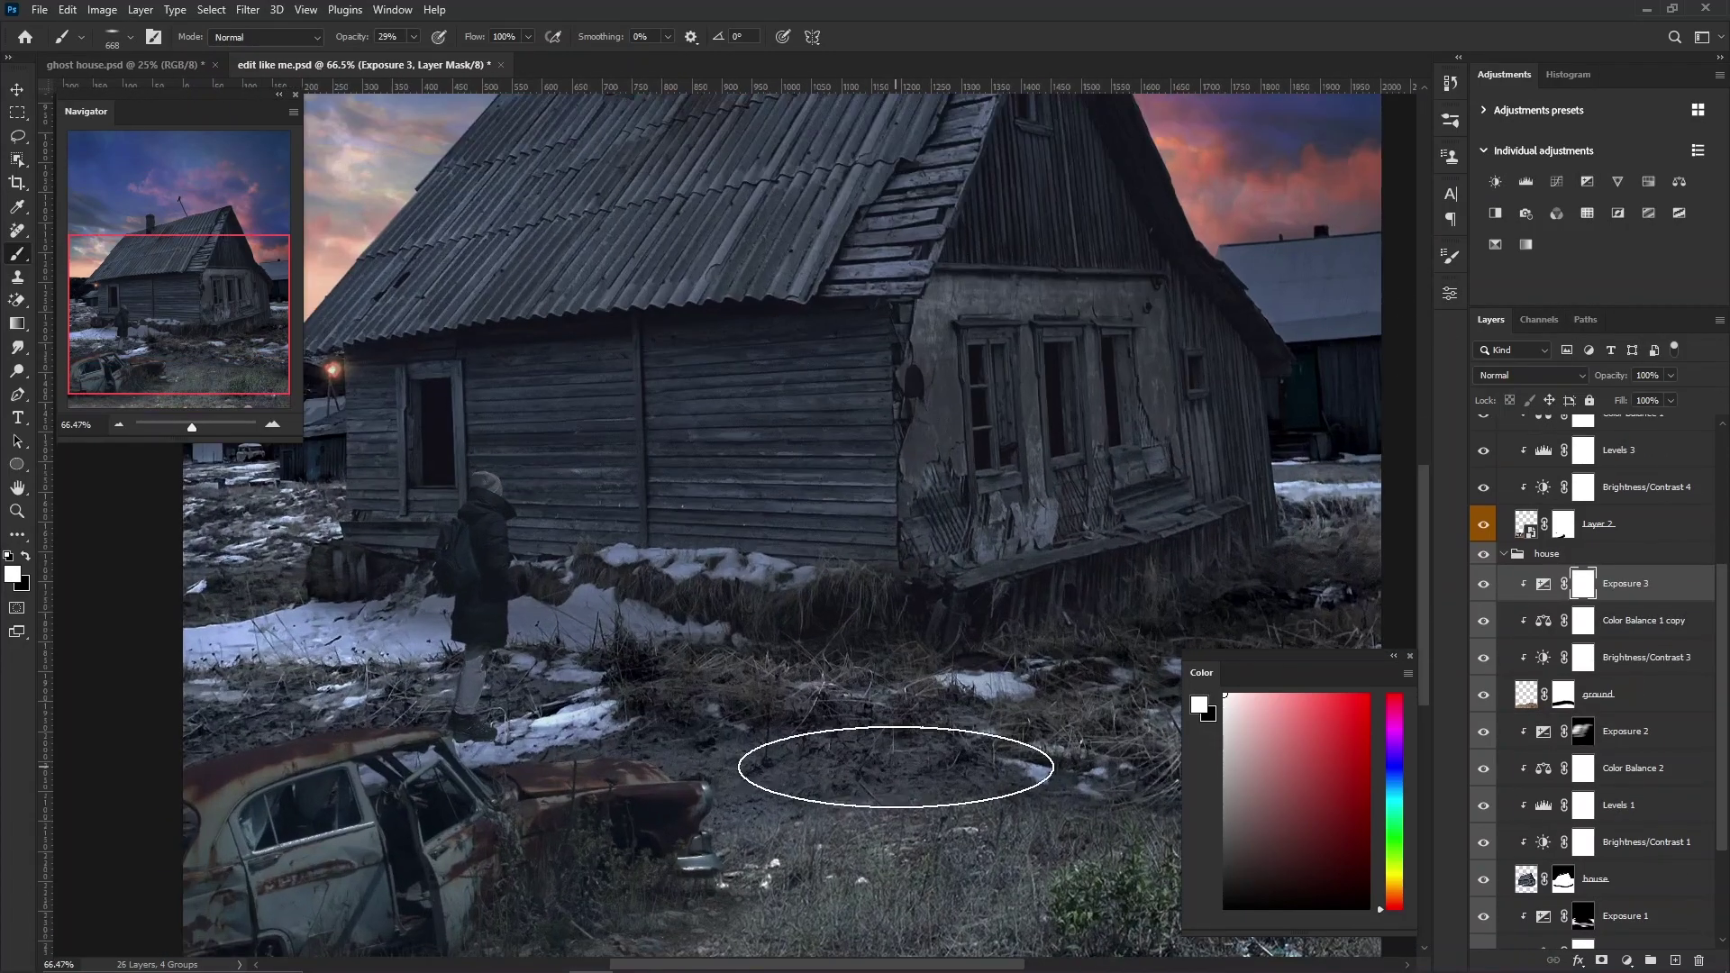
scroll(762, 680, down, 2)
scroll(818, 719, down, 1)
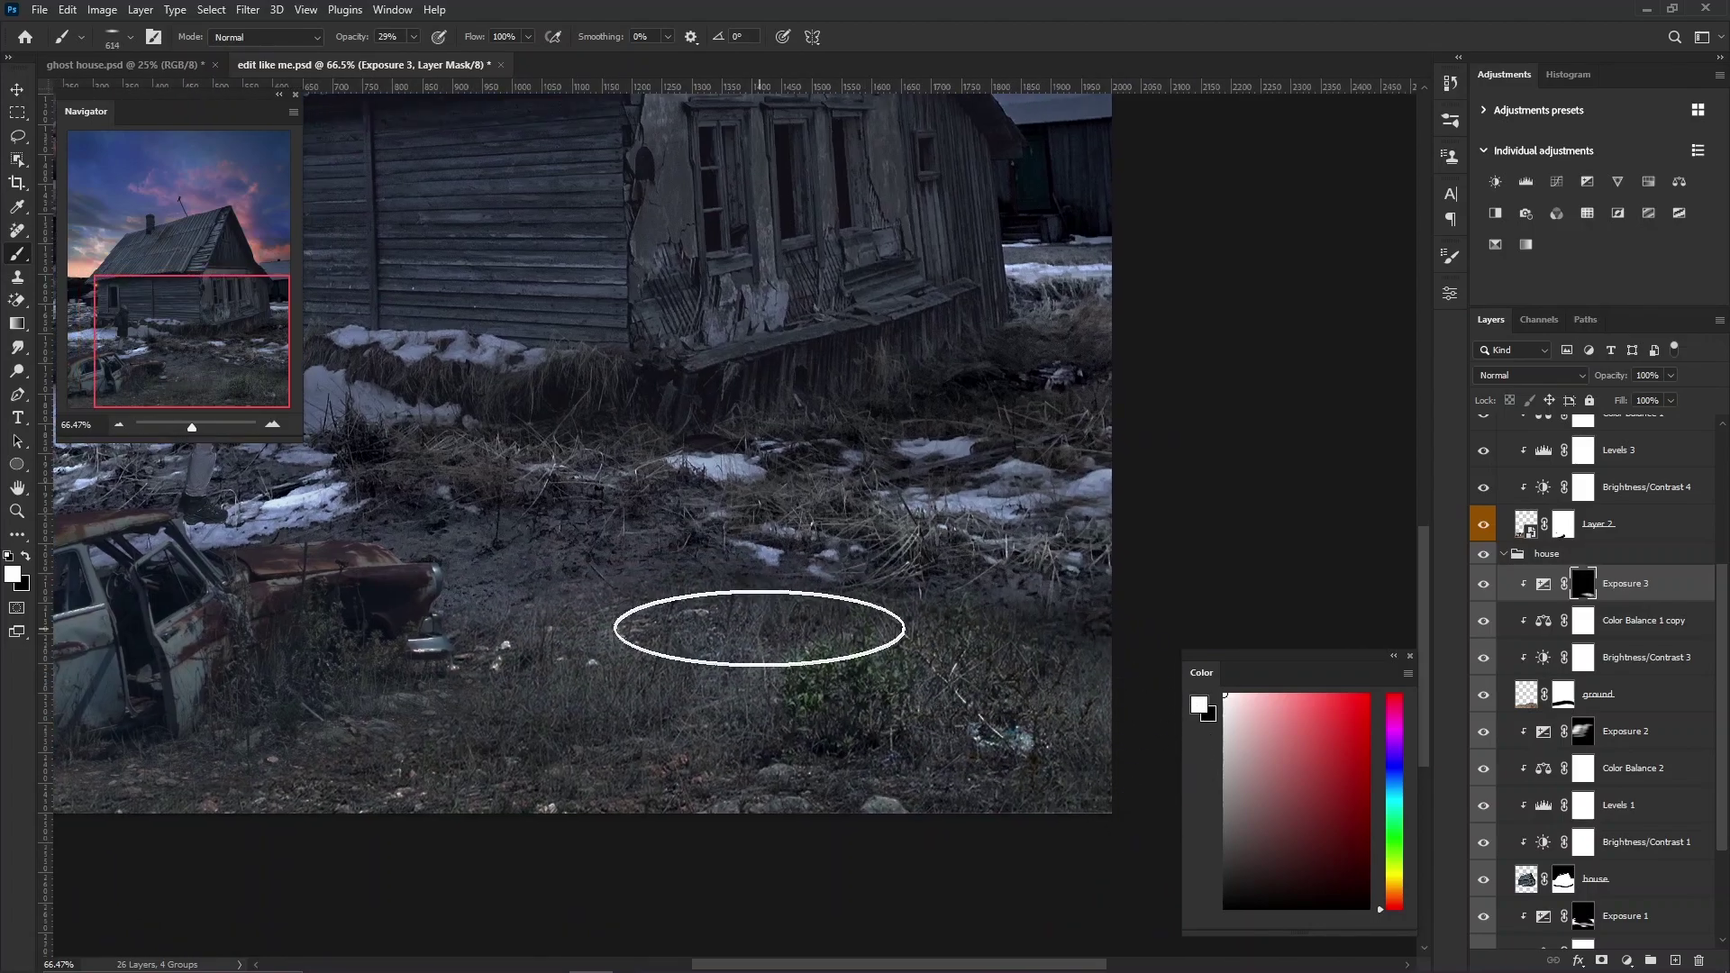
scroll(967, 638, down, 1)
scroll(902, 813, down, 1)
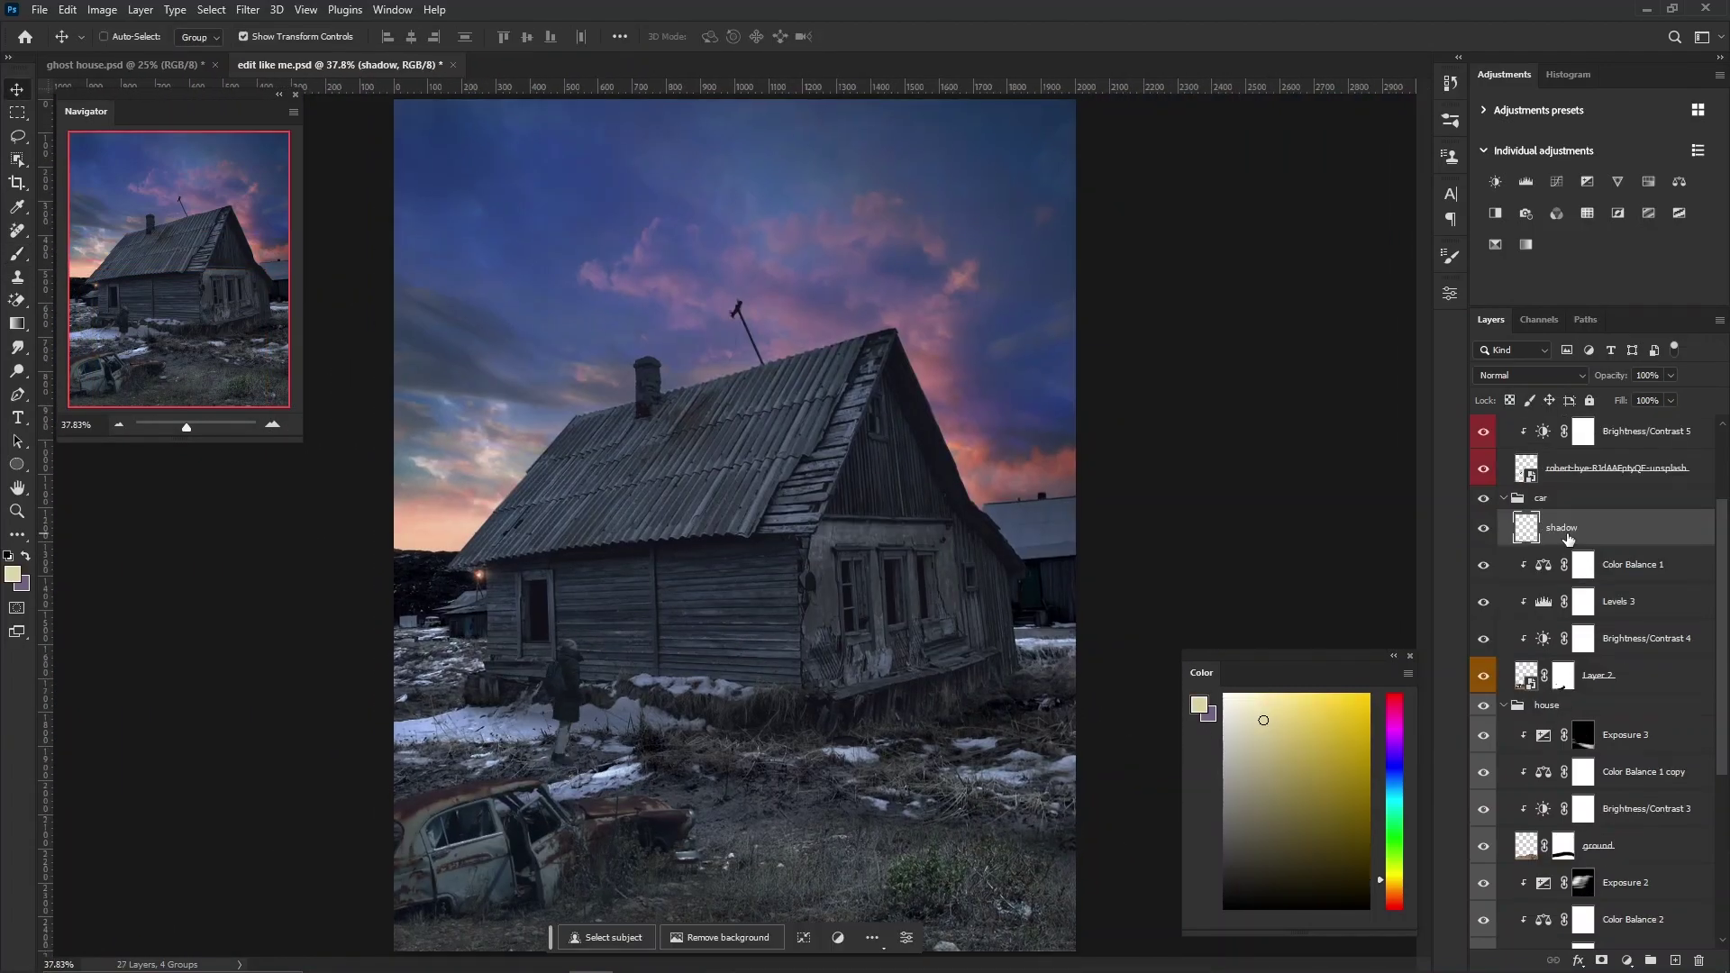
Set the shadow layer's blend mode to Multiply and zoom in on the rusty car.
click(1532, 374)
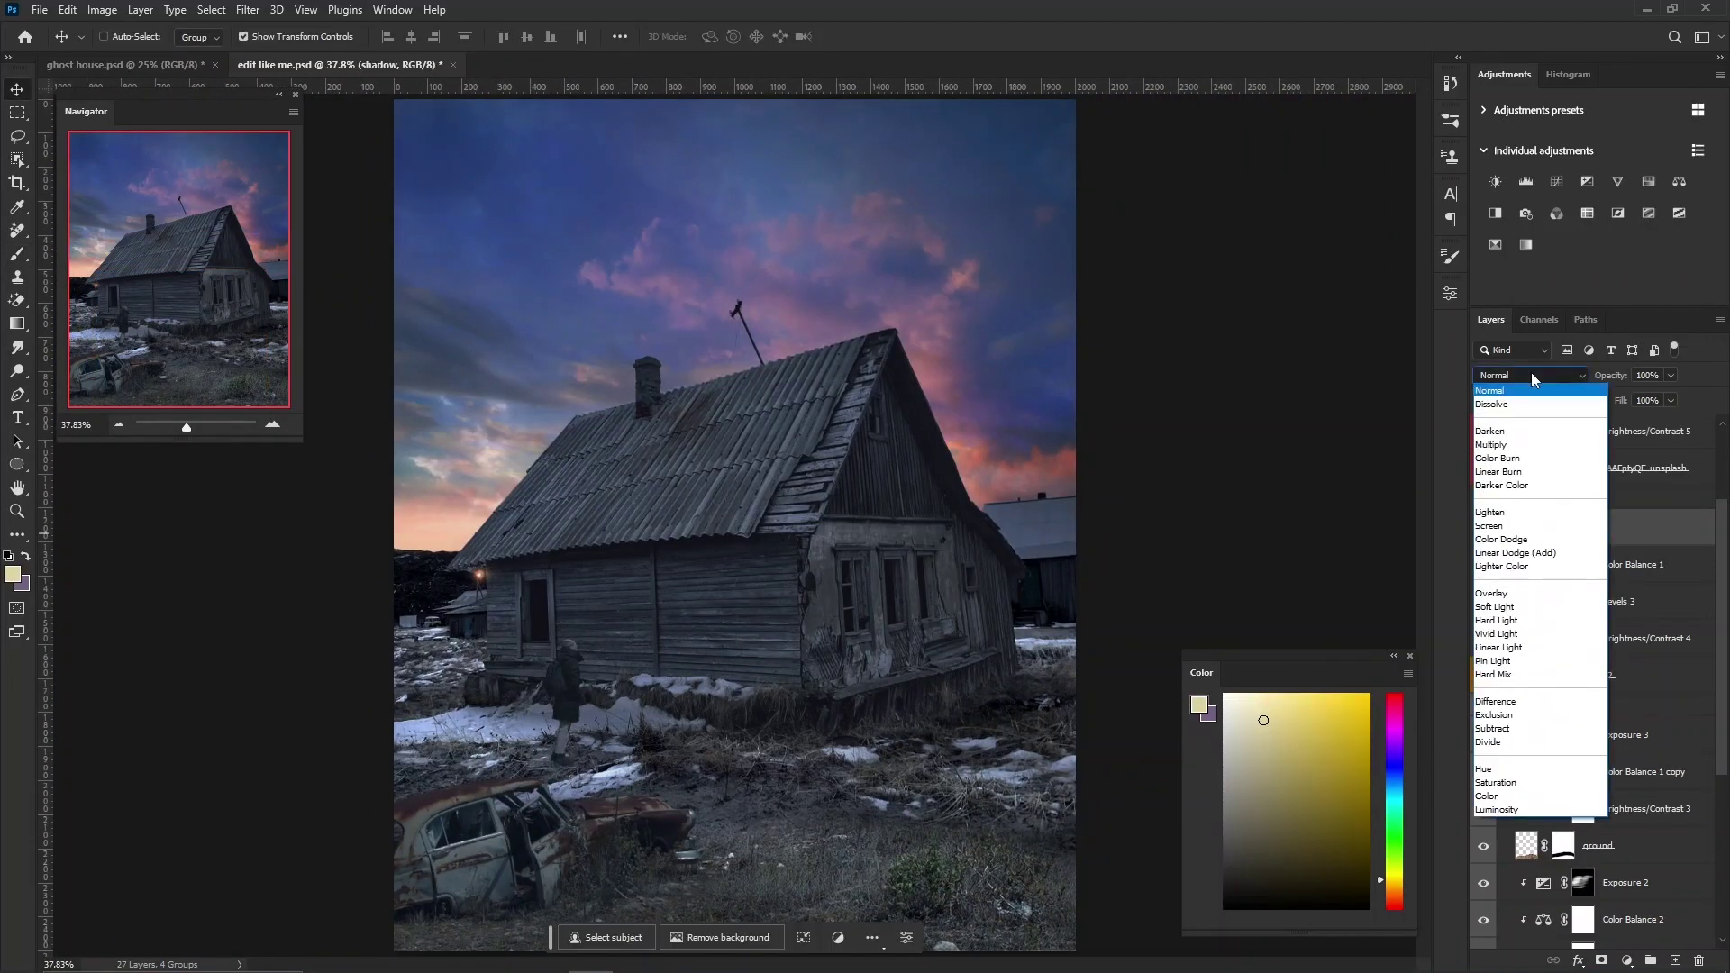
click(1491, 445)
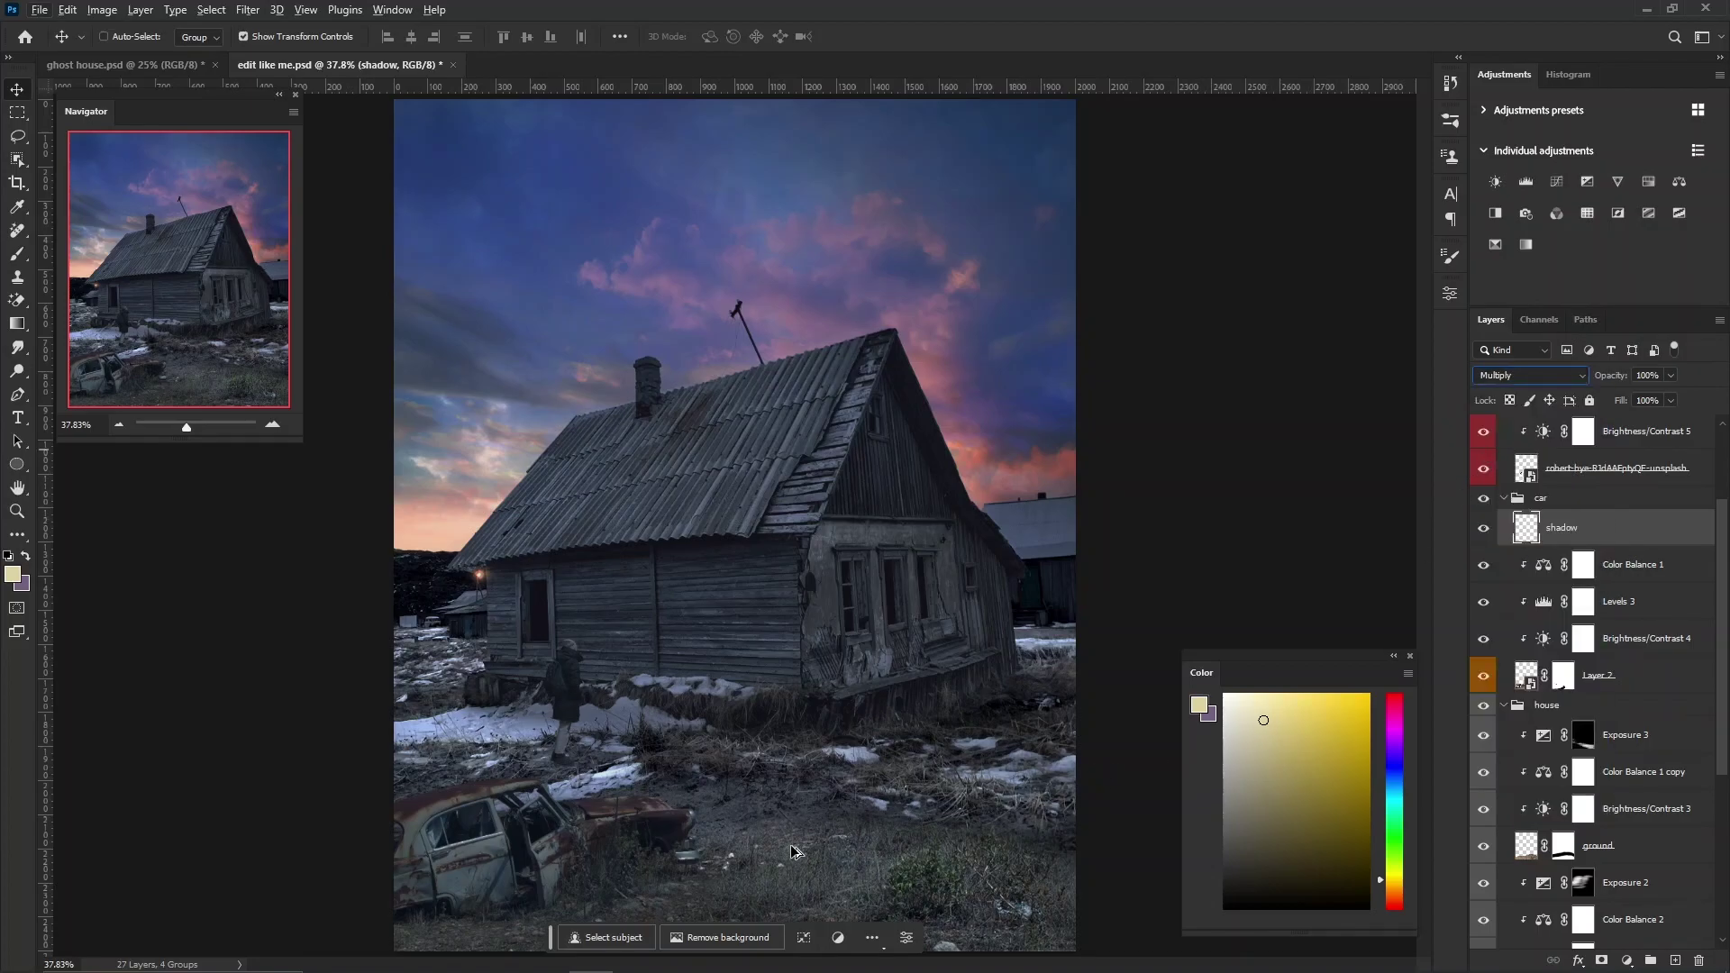
key(ctrl+space)
click(755, 834)
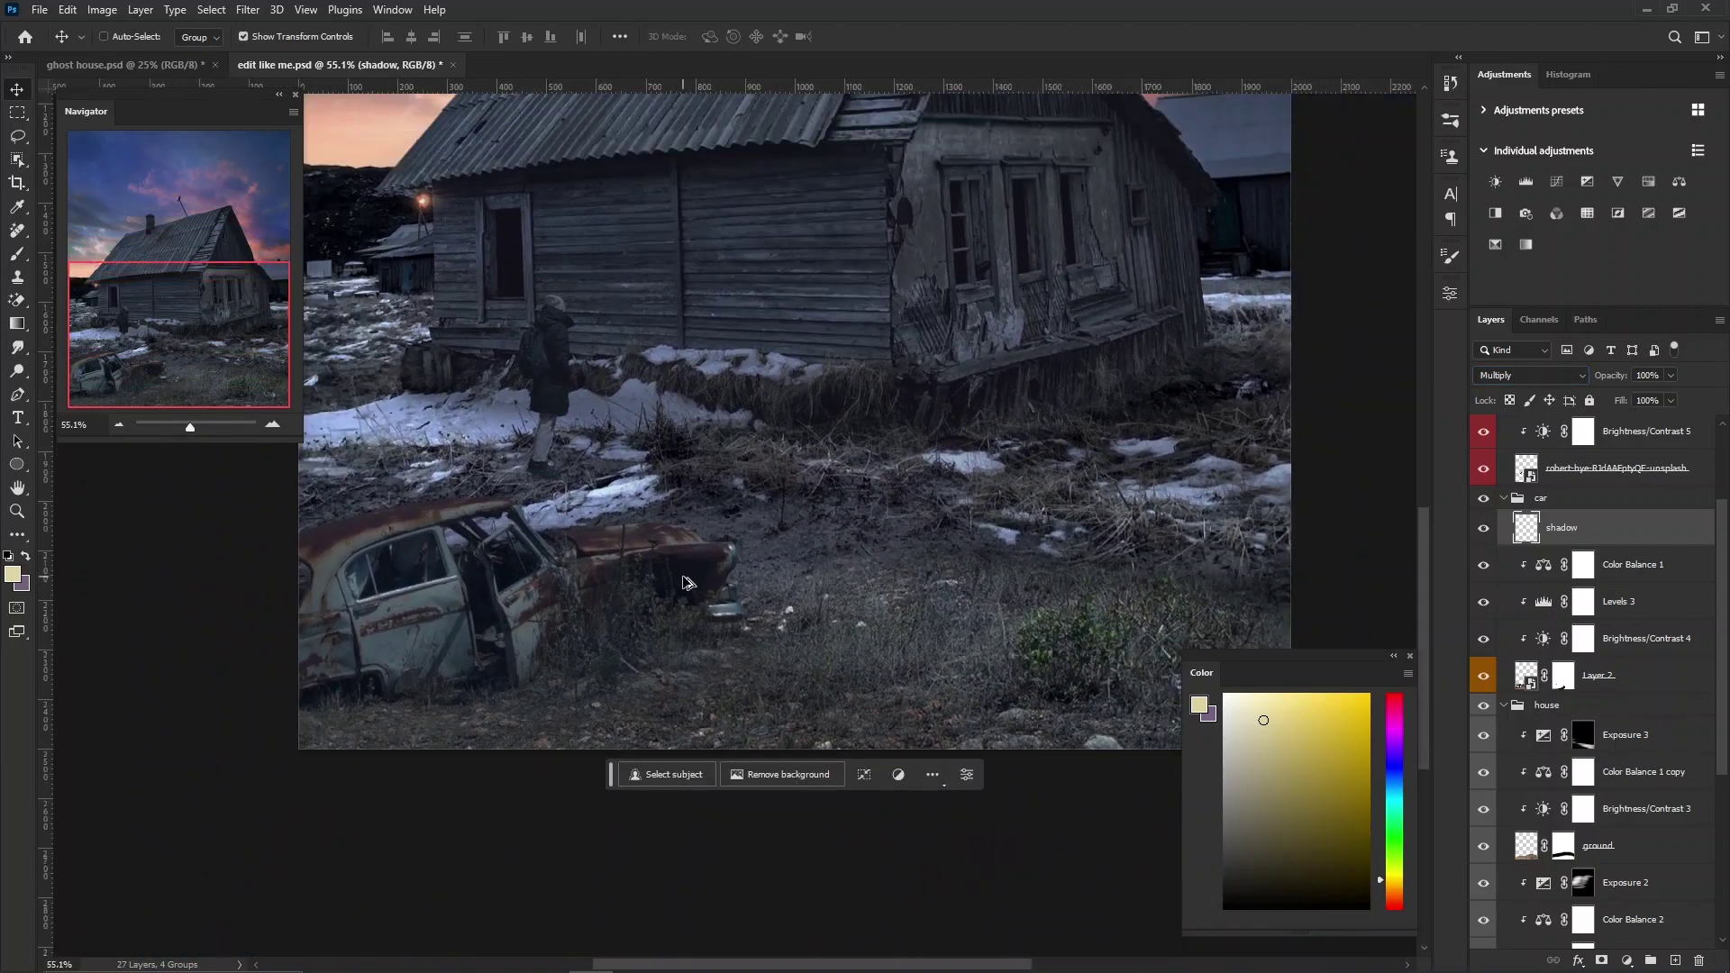
drag(755, 834, 611, 751)
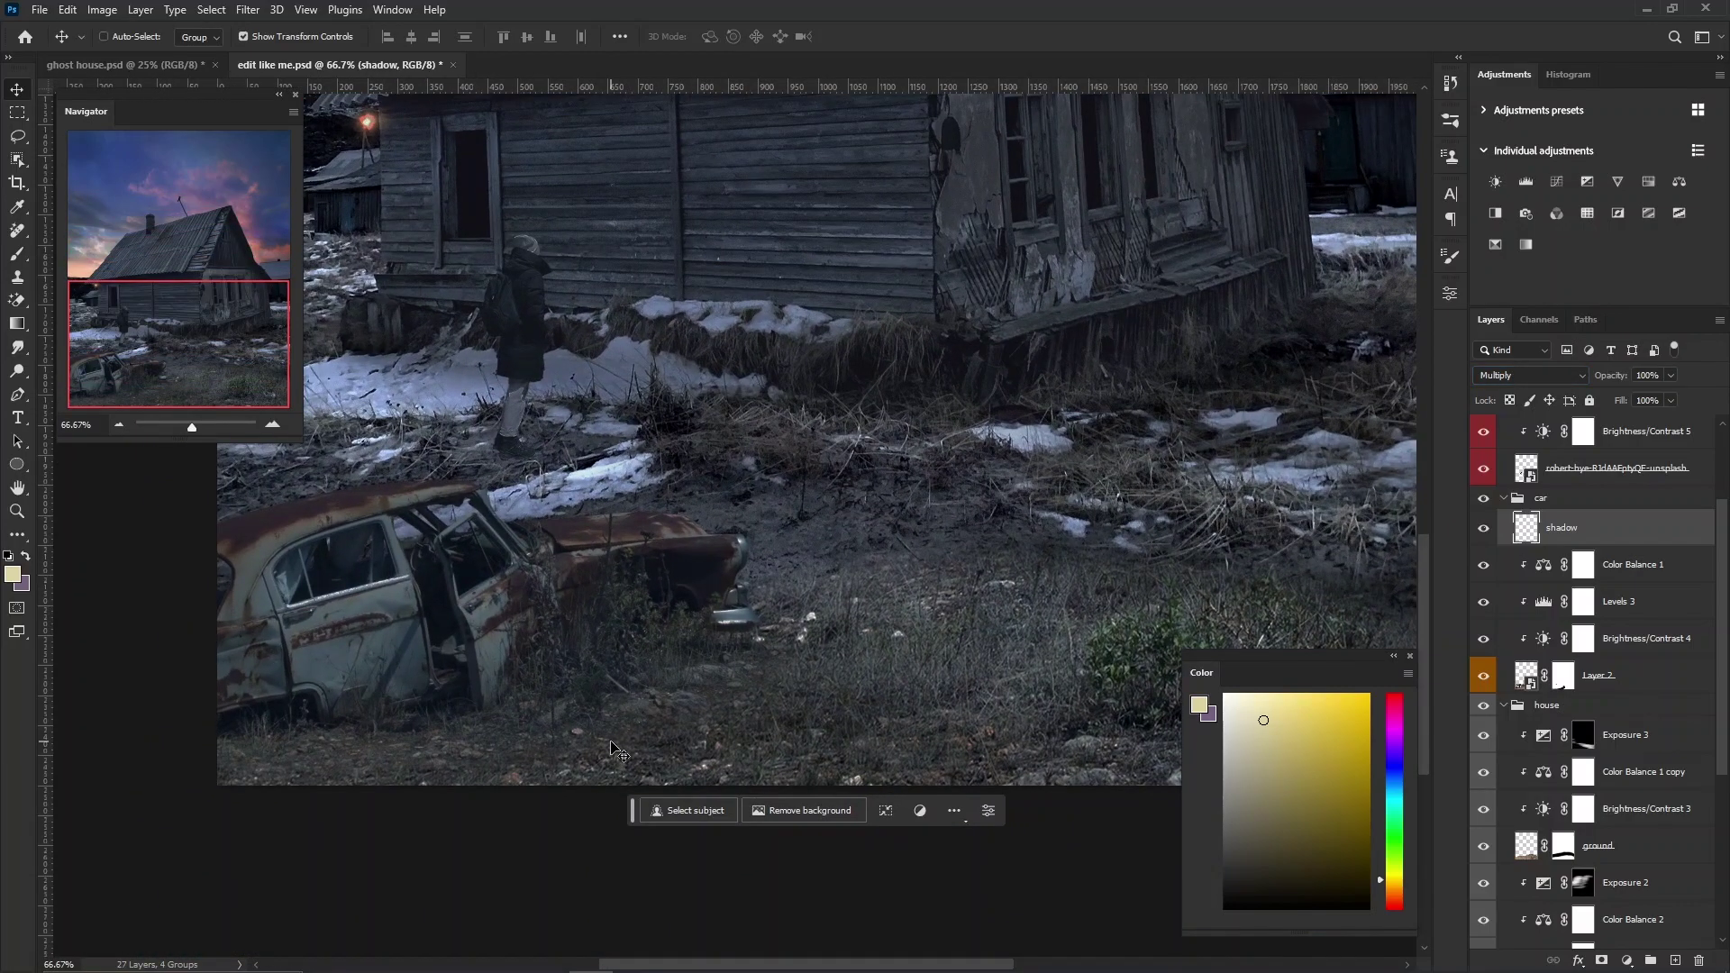
scroll(611, 751, up, 1)
Paint a soft dark-grey shadow under the car at 12% opacity and clip the layer to the car.
key(b)
drag(726, 696, 766, 729)
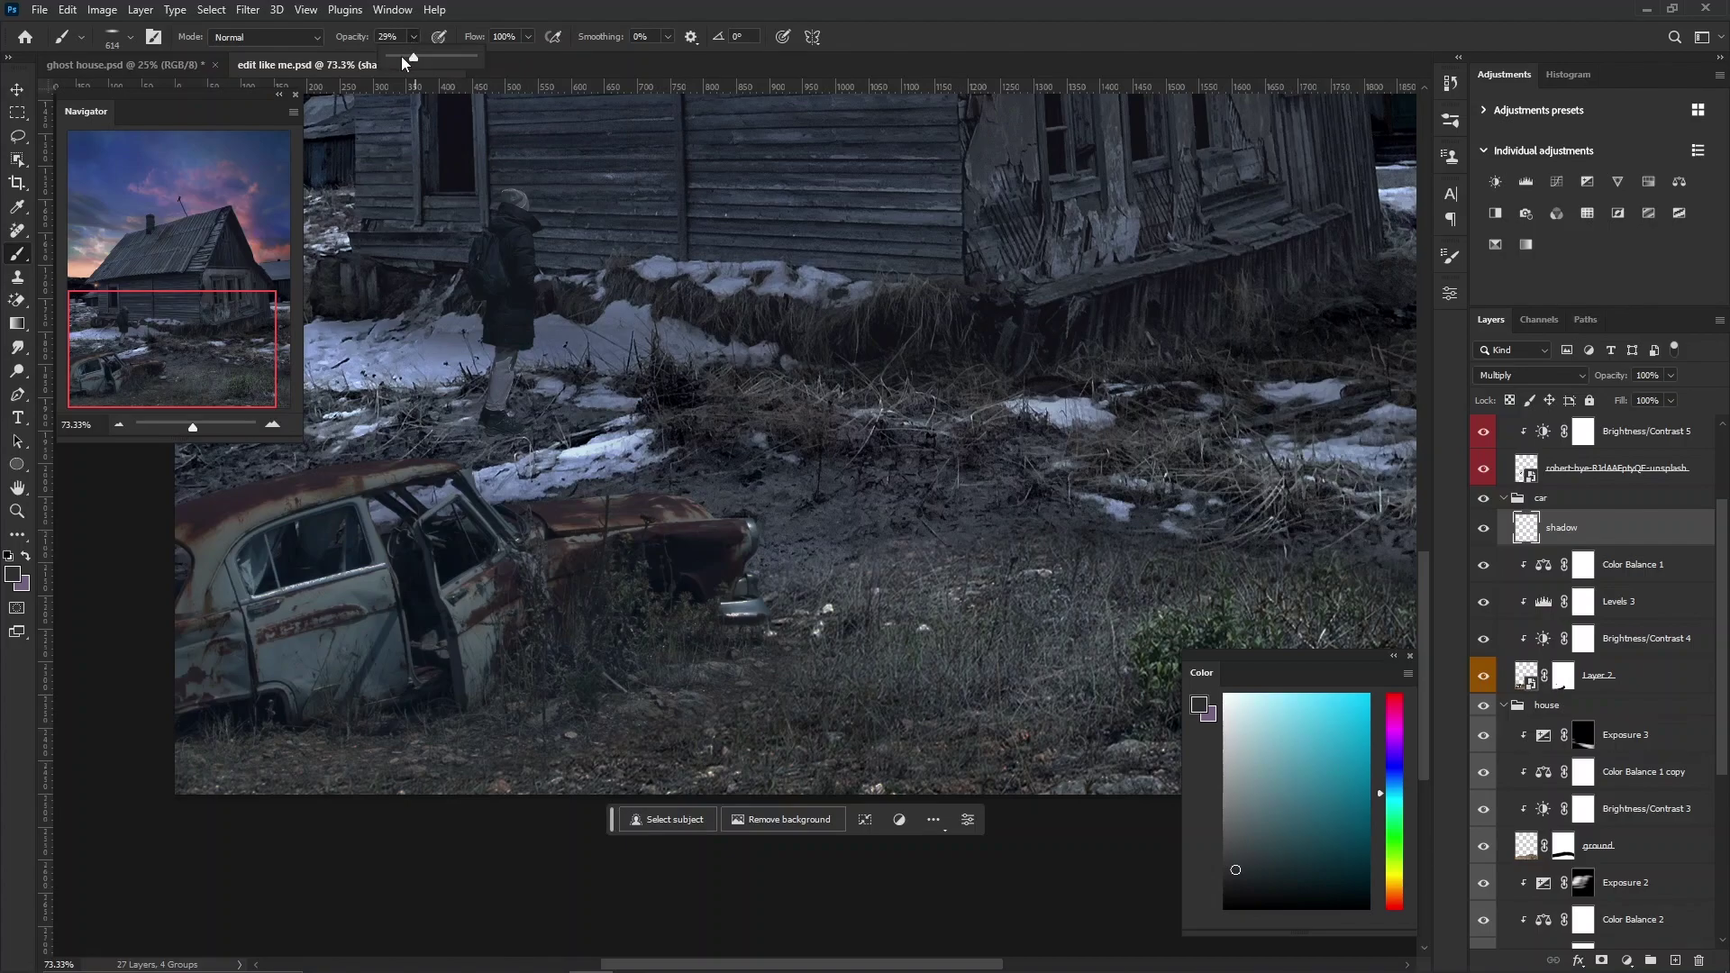
drag(399, 63, 403, 60)
scroll(669, 702, up, 2)
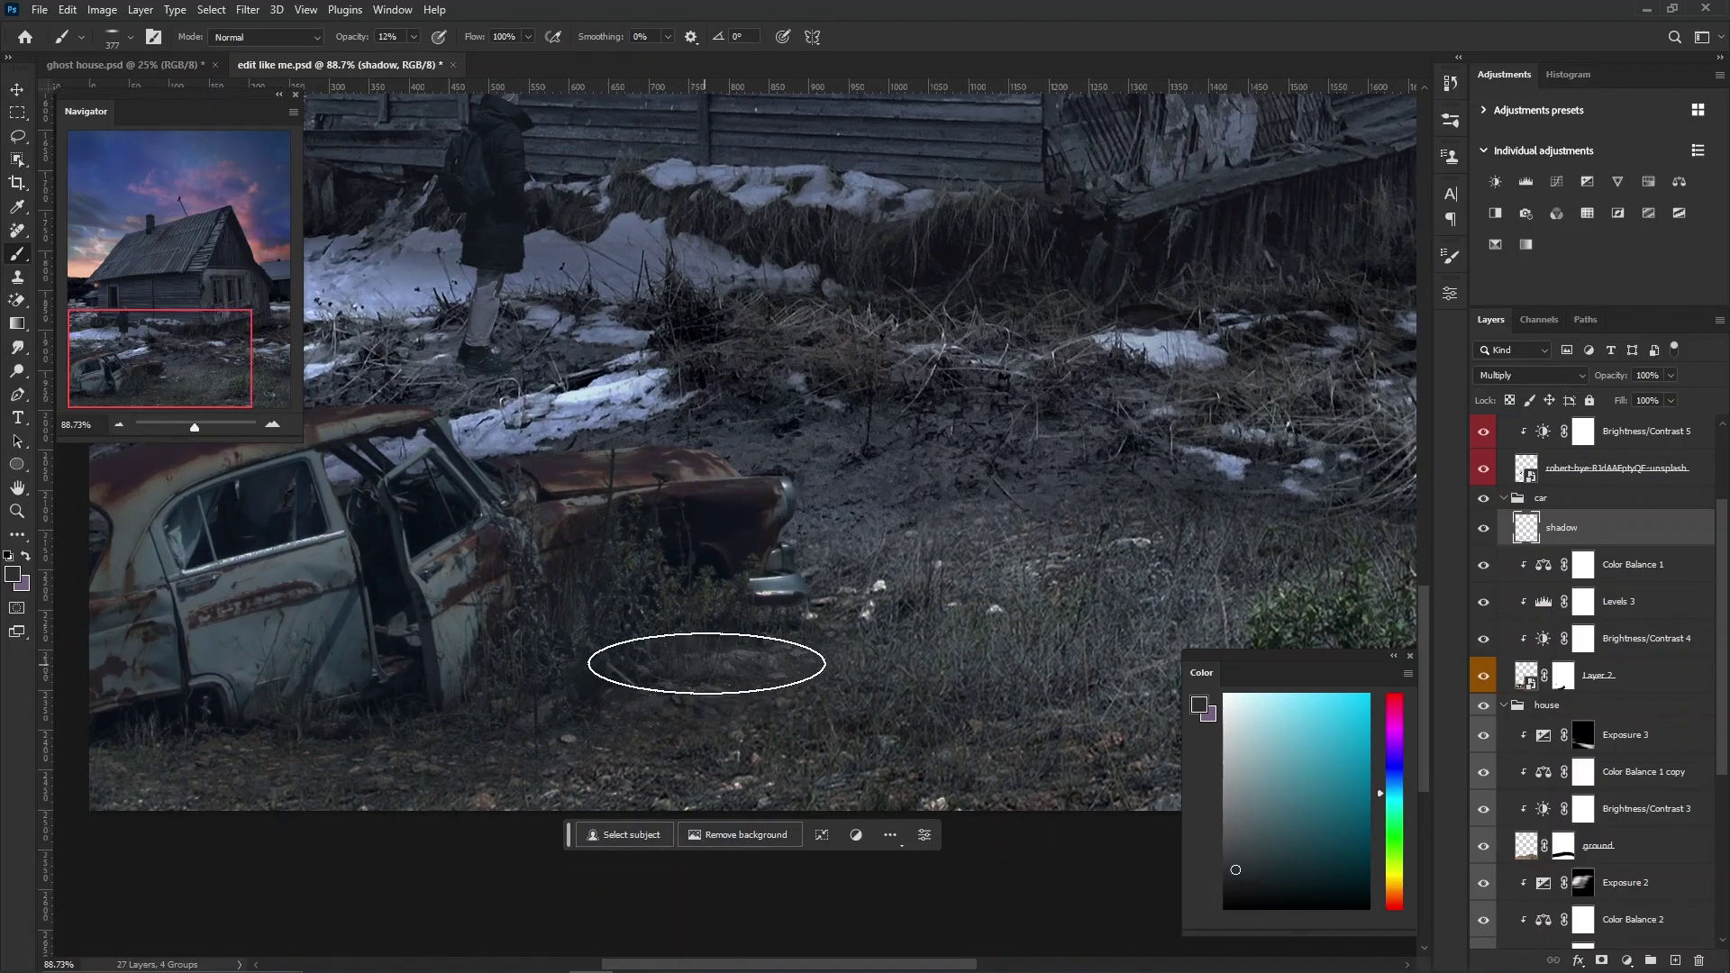
drag(919, 760, 1127, 690)
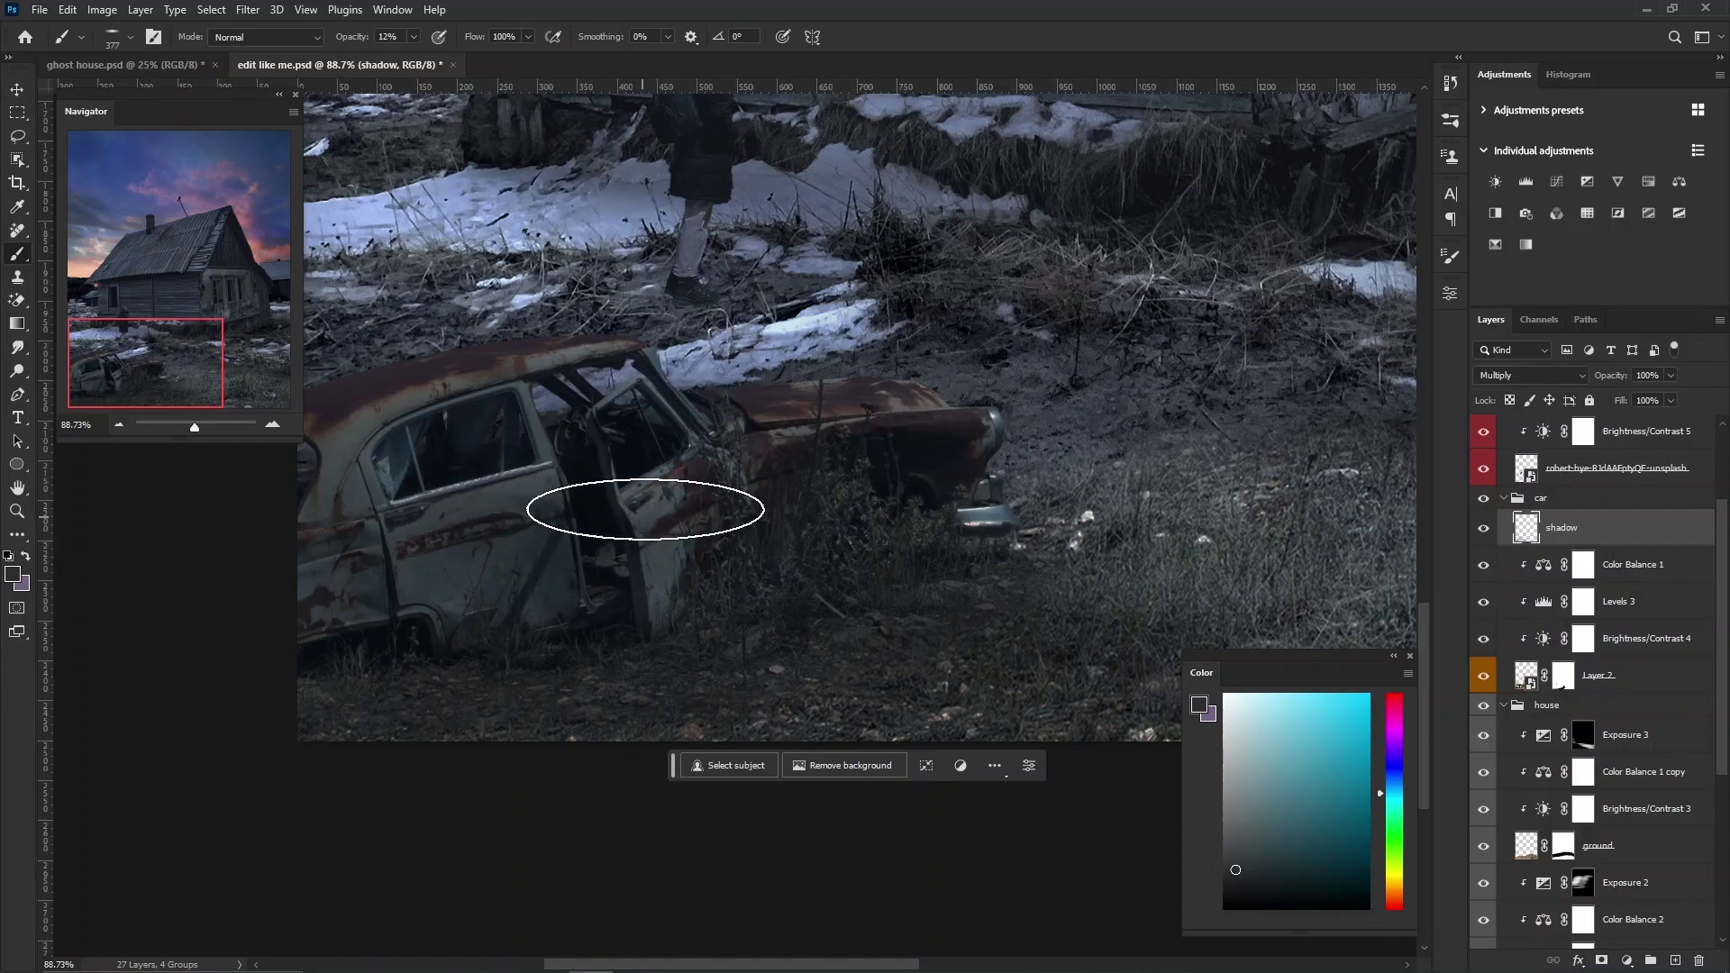
scroll(483, 456, left, 3)
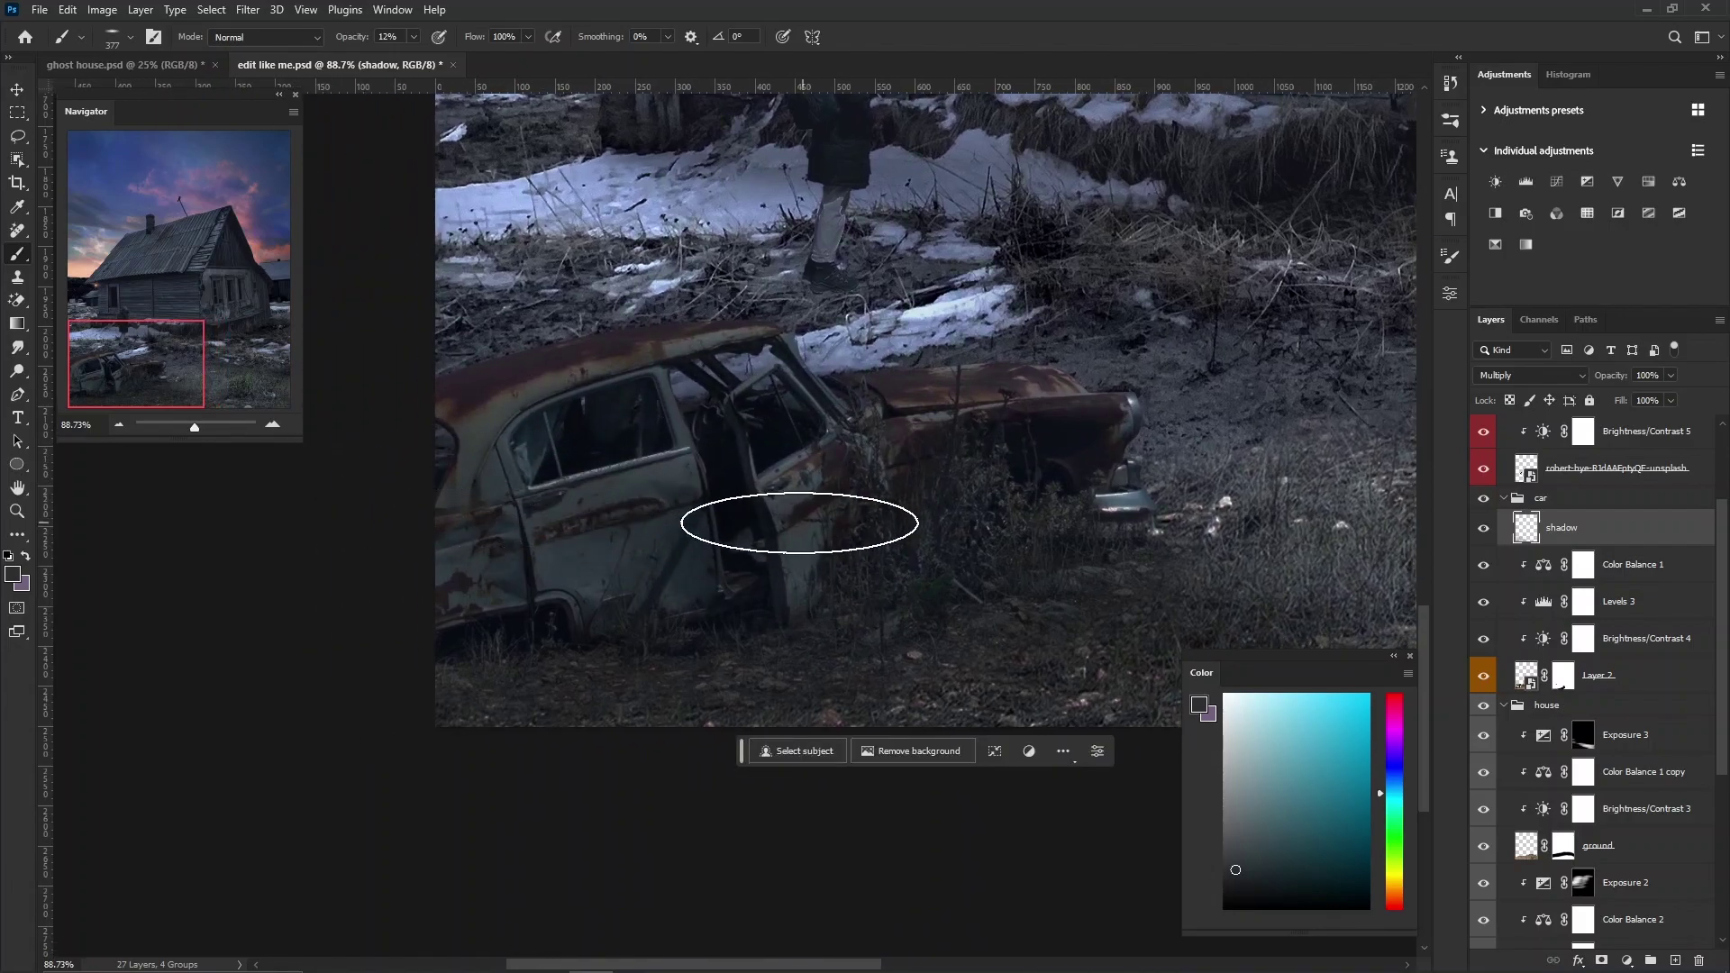
scroll(745, 513, down, 1)
alt+click(1588, 546)
Add a Multiply layer above Exposure 3 in the house group, with a large brush for broad shadows.
scroll(901, 571, down, 1)
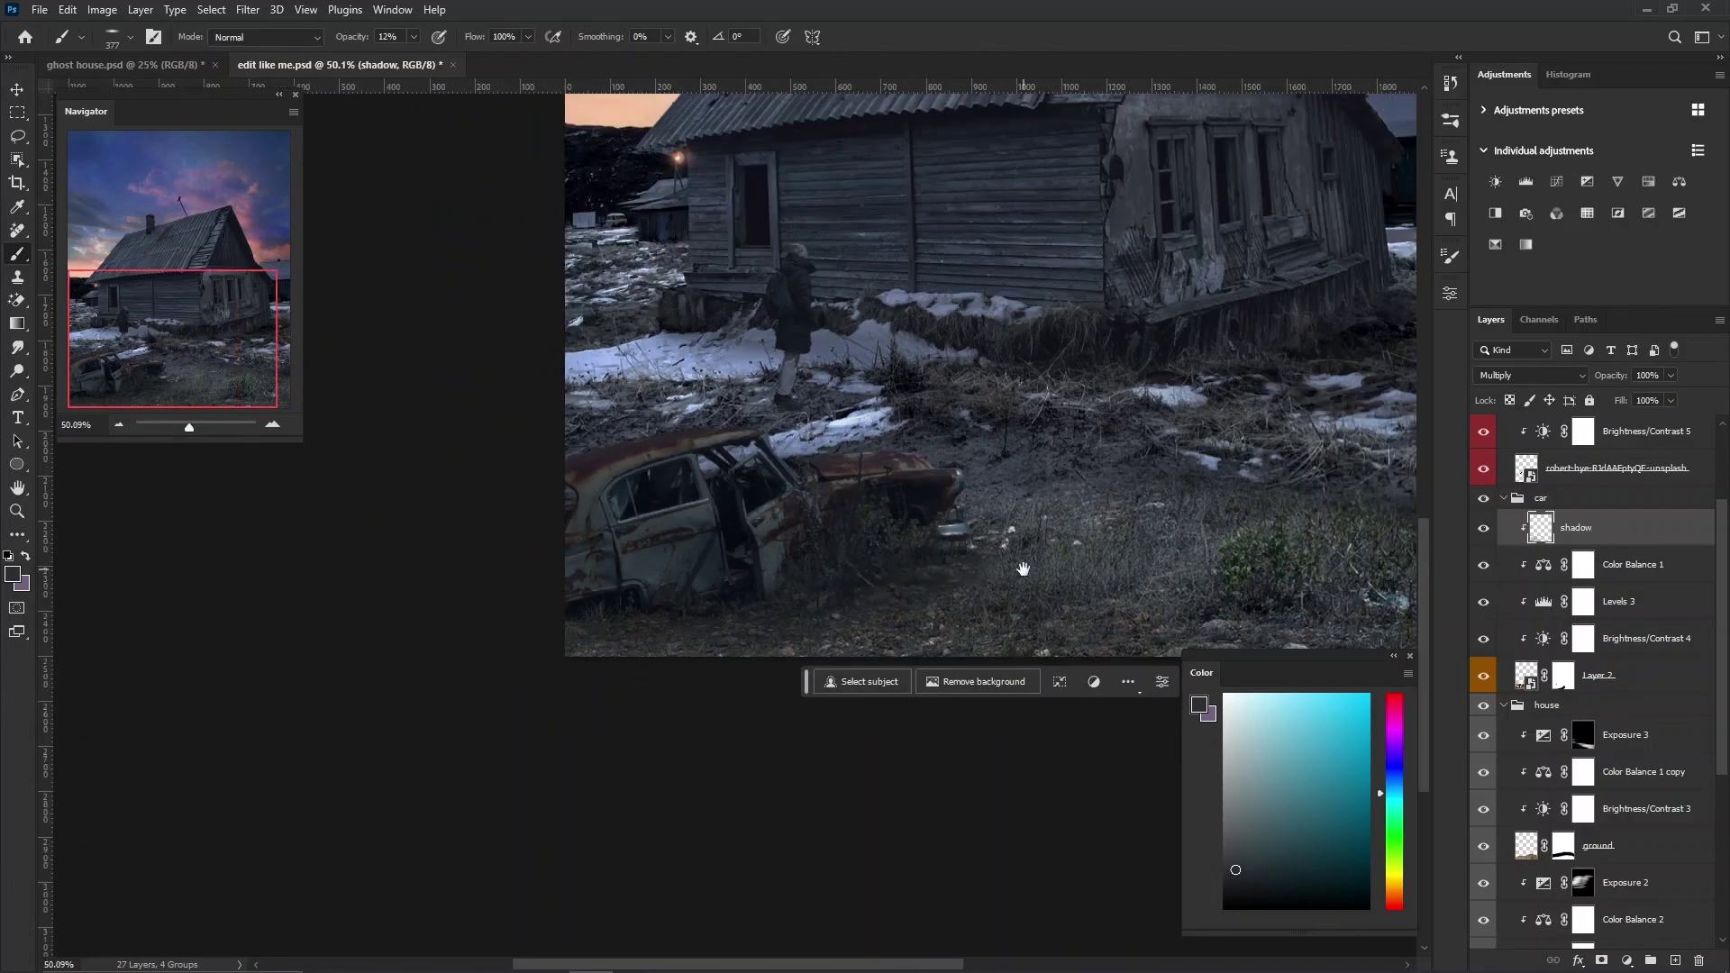
scroll(1023, 572, down, 1)
scroll(1636, 575, down, 1)
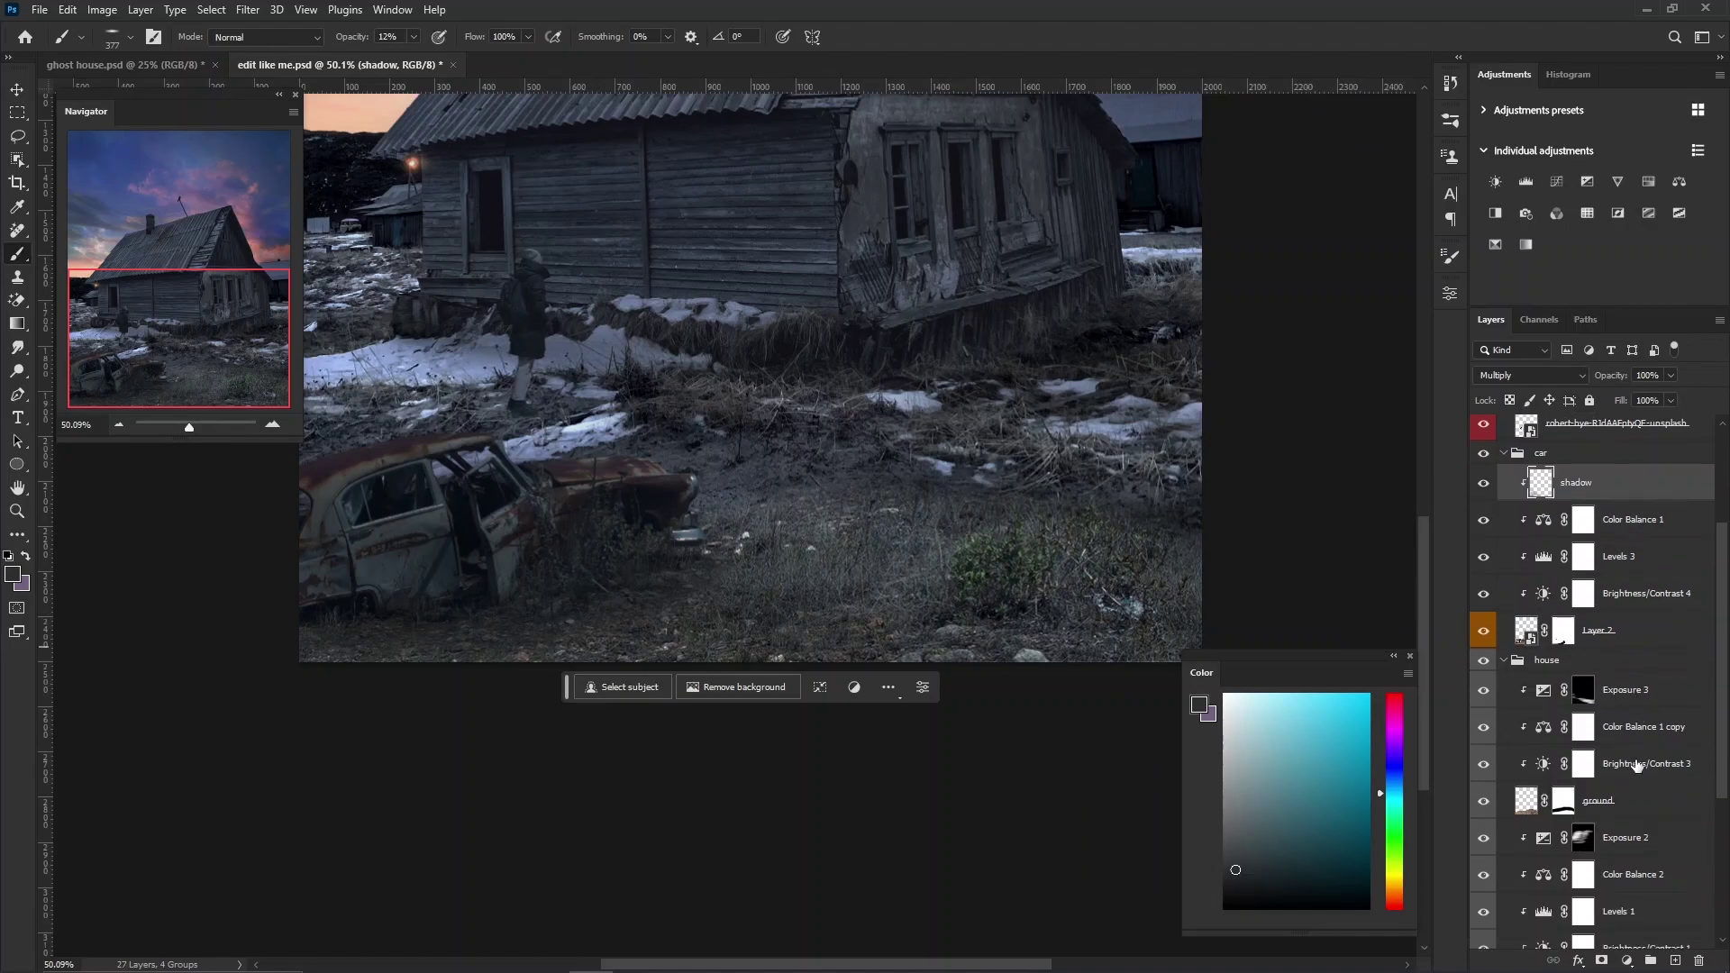
scroll(1658, 613, down, 1)
click(1682, 649)
click(1676, 961)
click(1531, 375)
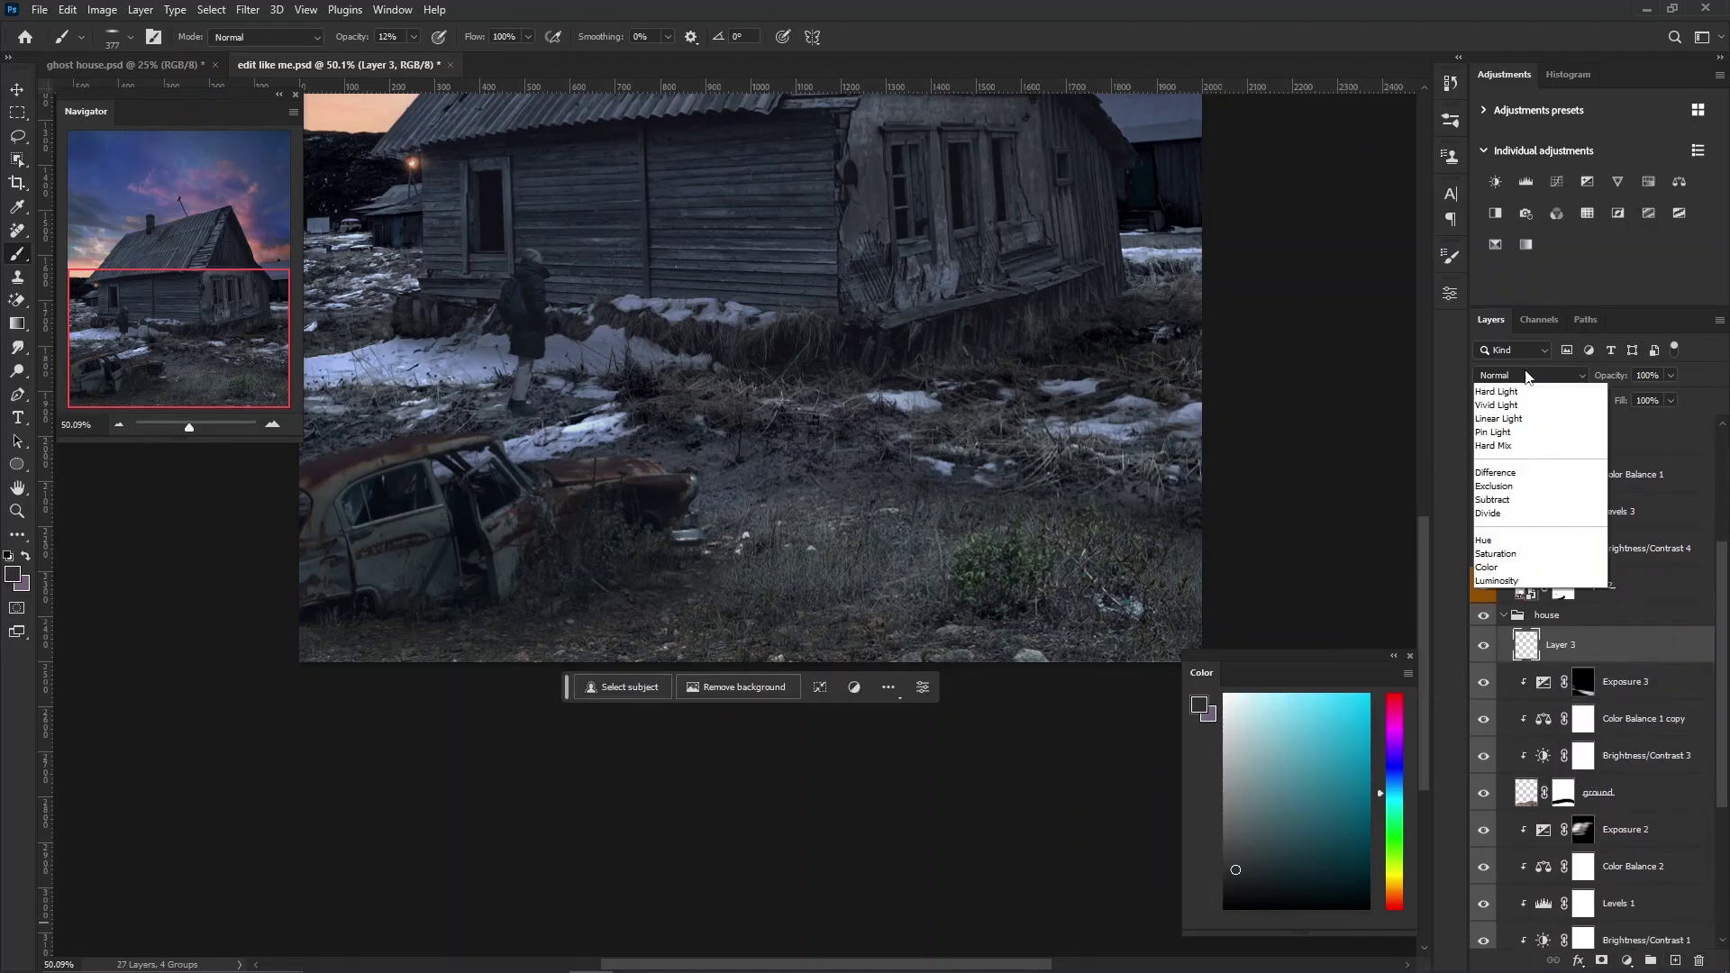
click(1514, 433)
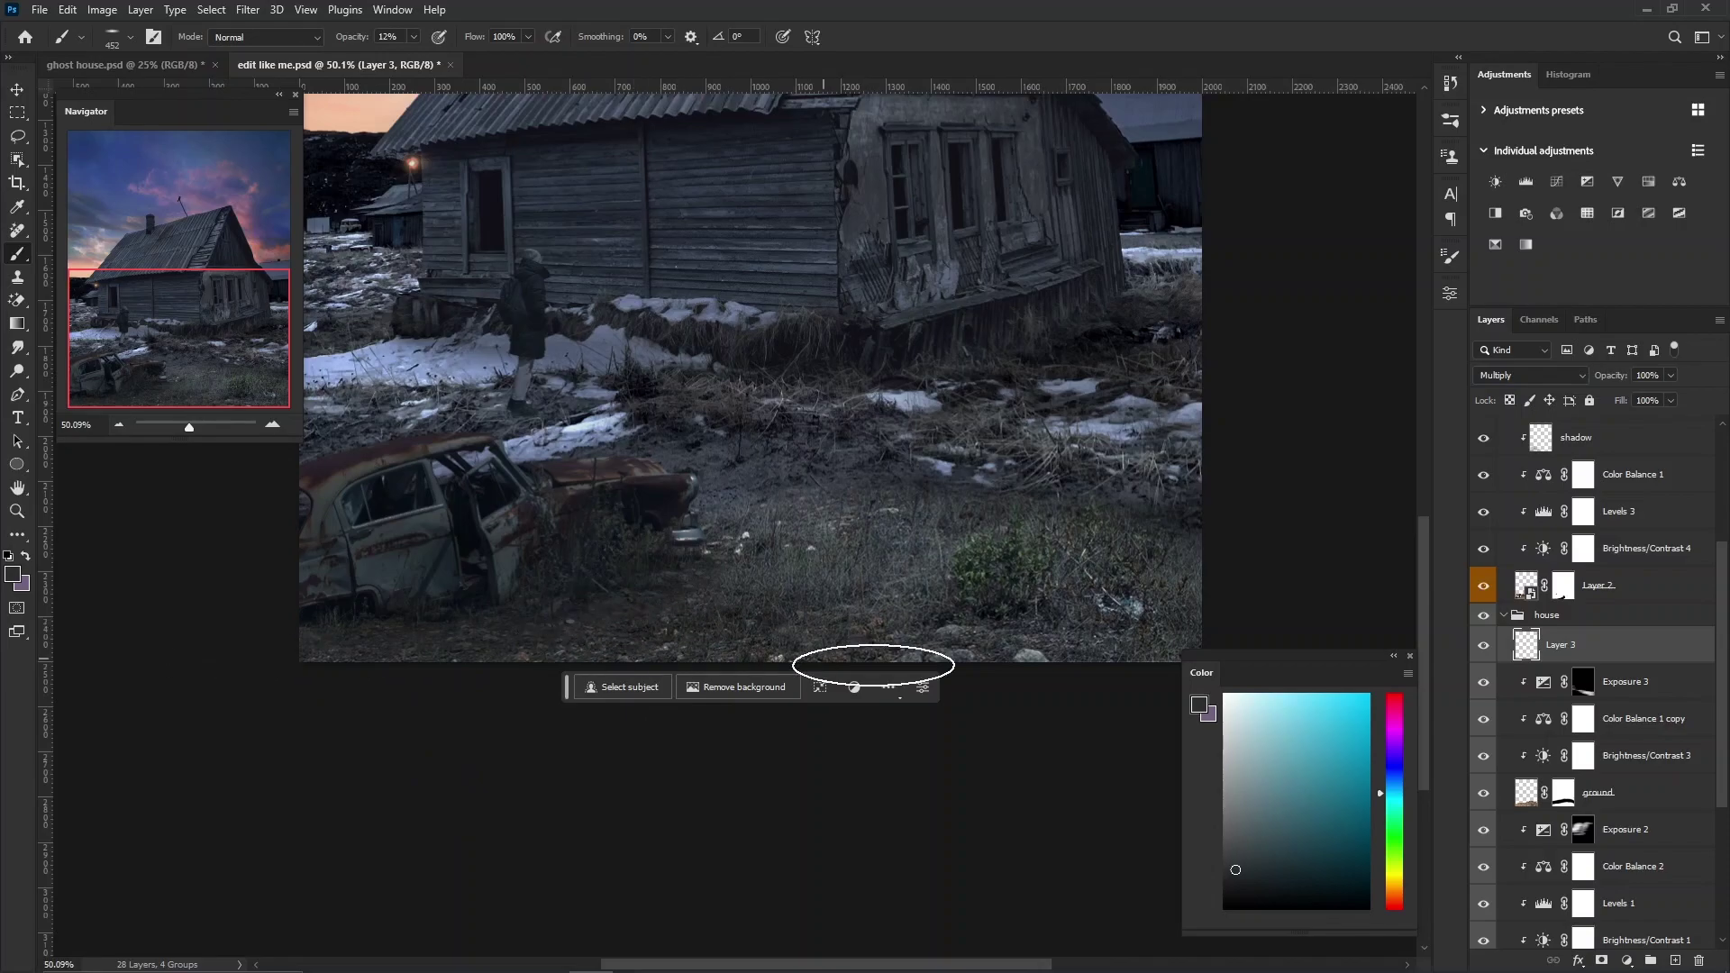
drag(843, 581, 901, 581)
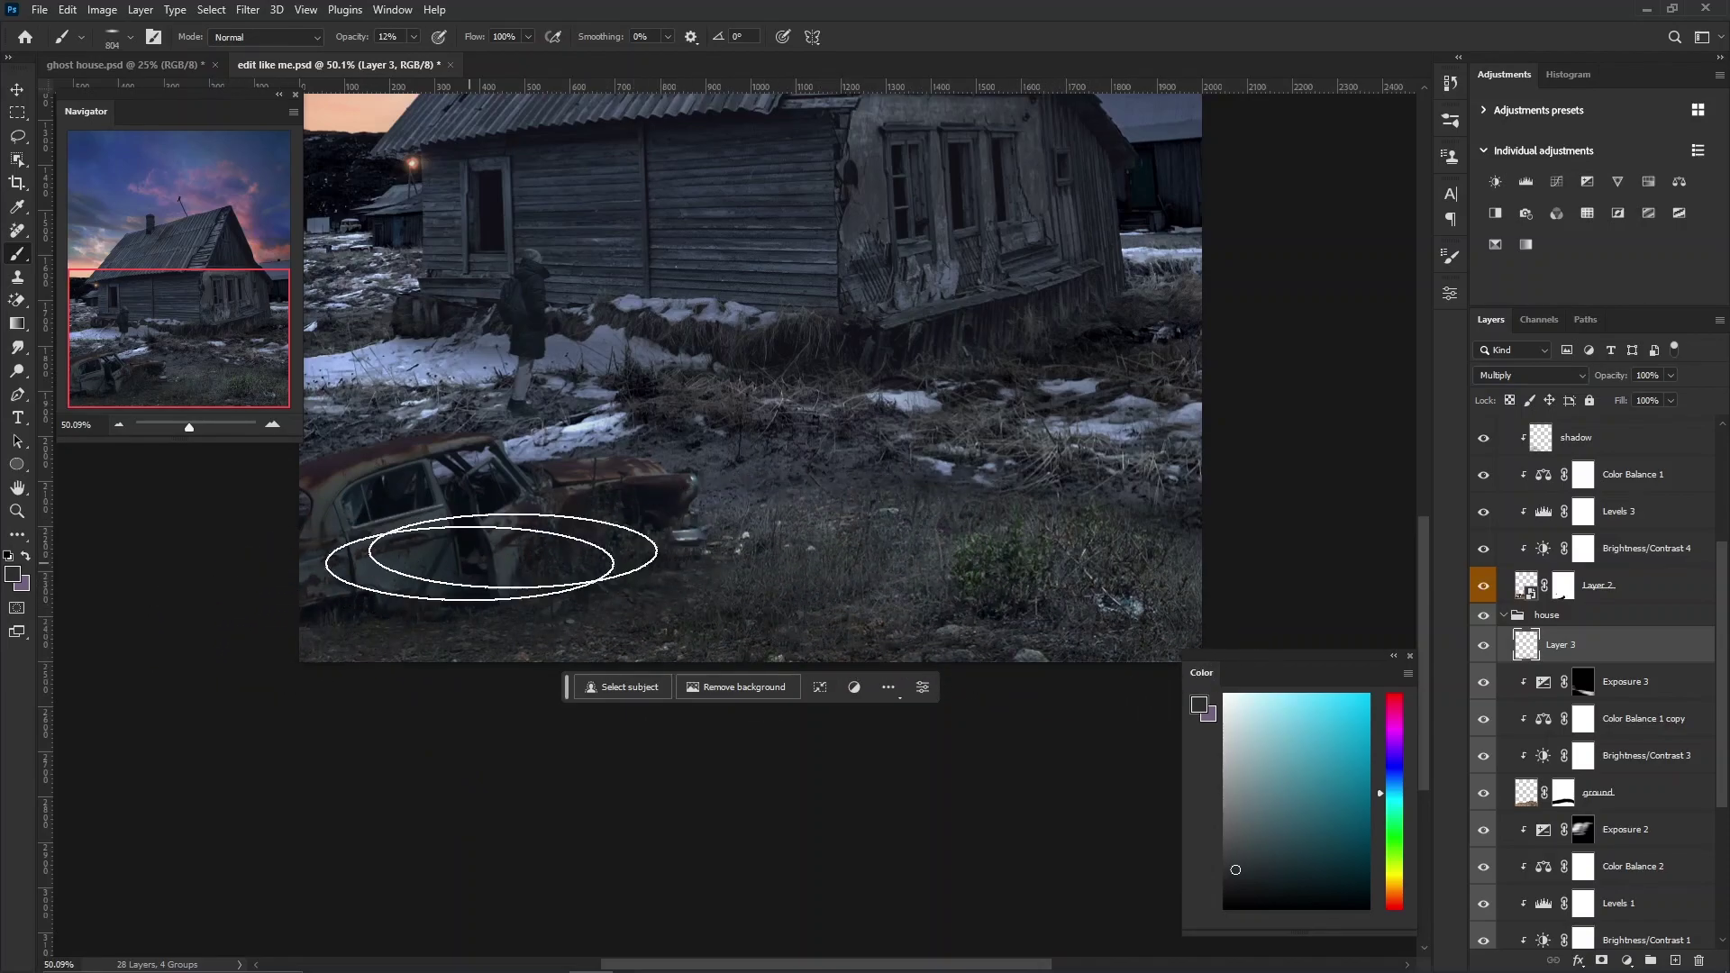
Add Multiply Layer 4 and paint soft black shadow along the snow strip by the figure's feet.
scroll(515, 467, down, 2)
scroll(1595, 631, down, 3)
click(1674, 959)
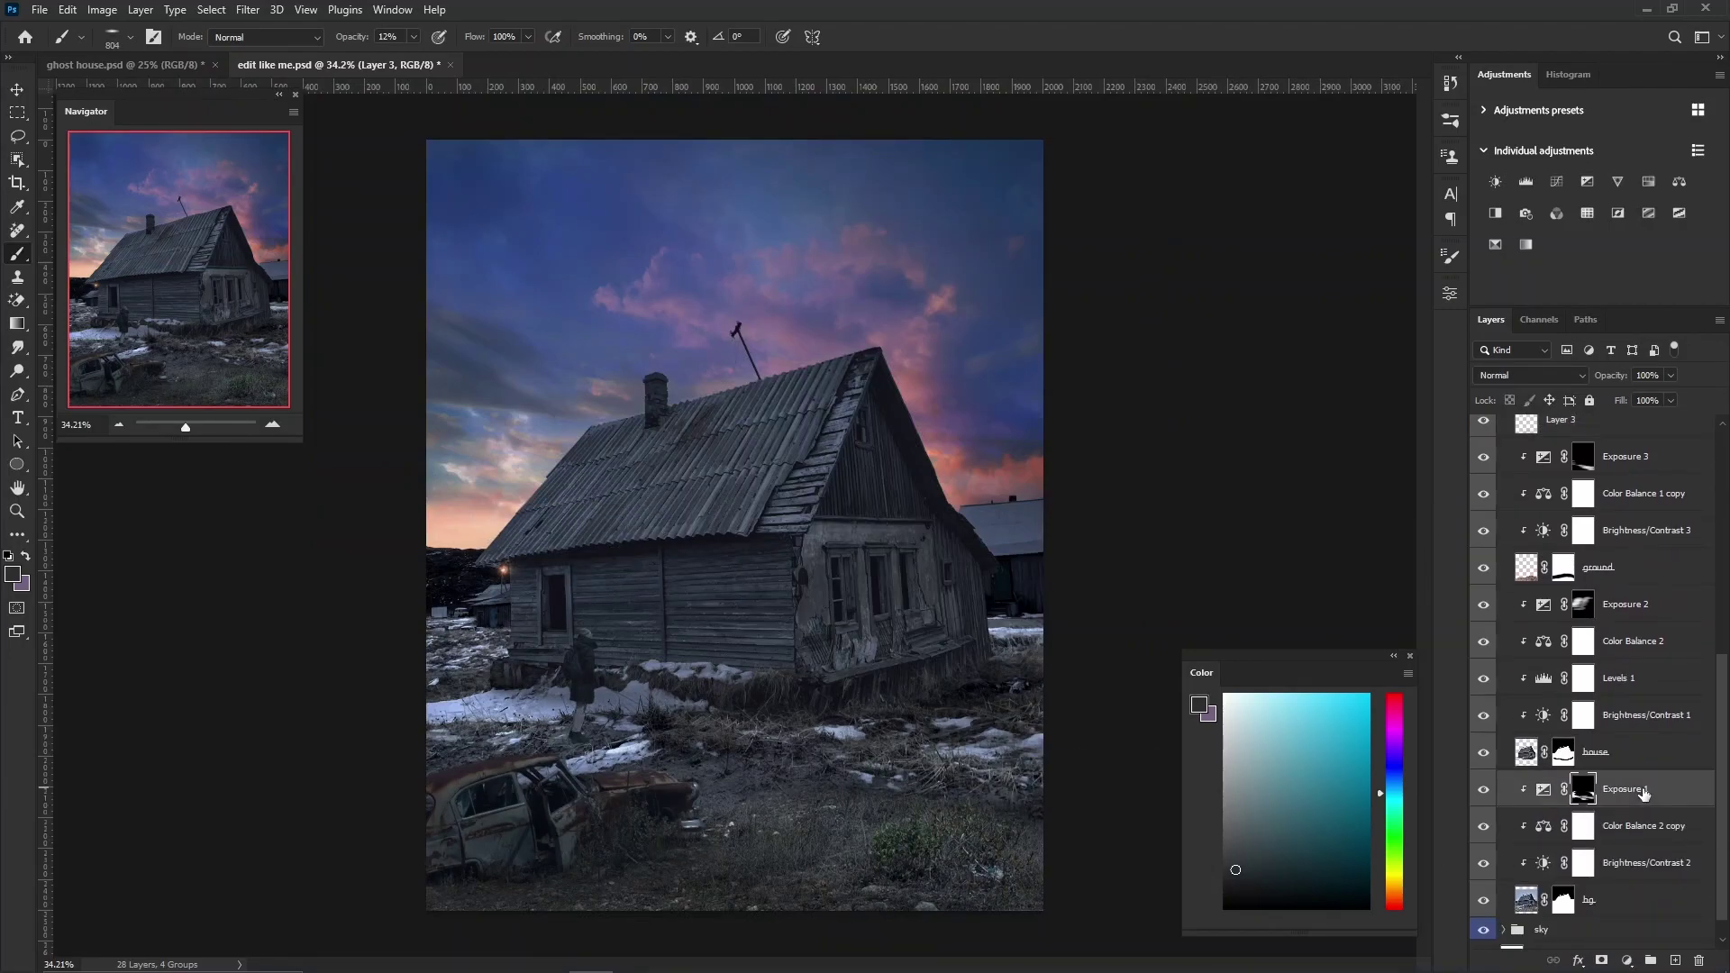
click(1530, 375)
click(1514, 431)
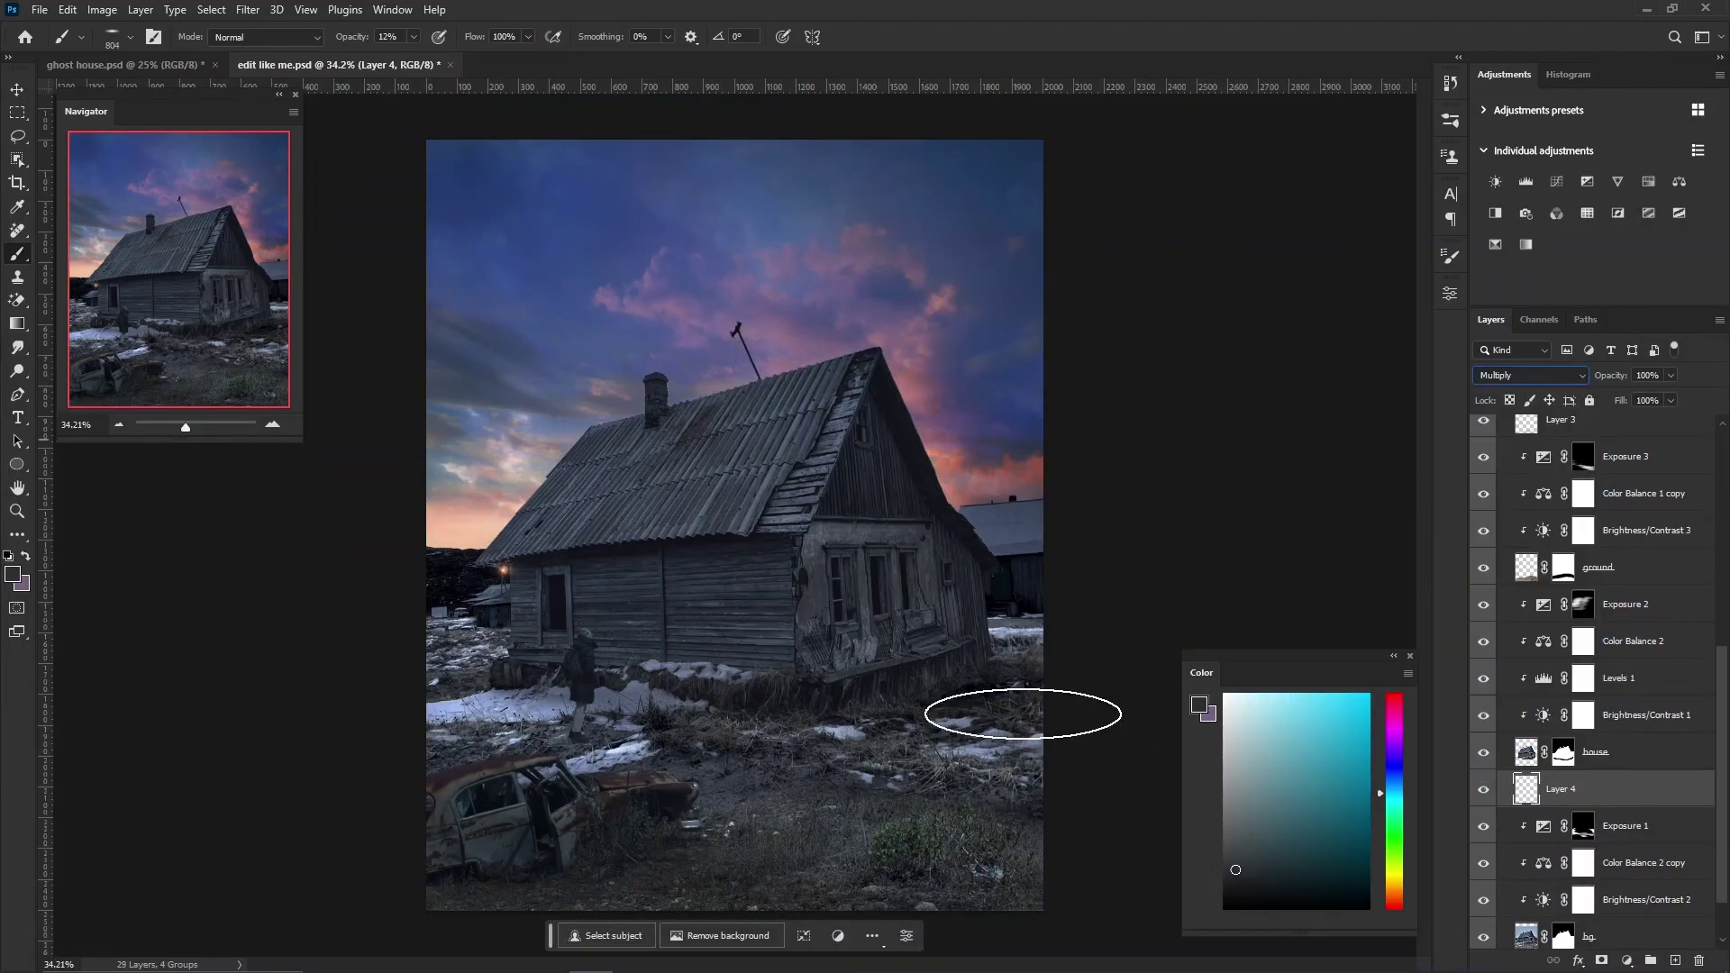
drag(748, 719, 715, 725)
scroll(730, 814, up, 3)
scroll(730, 814, up, 2)
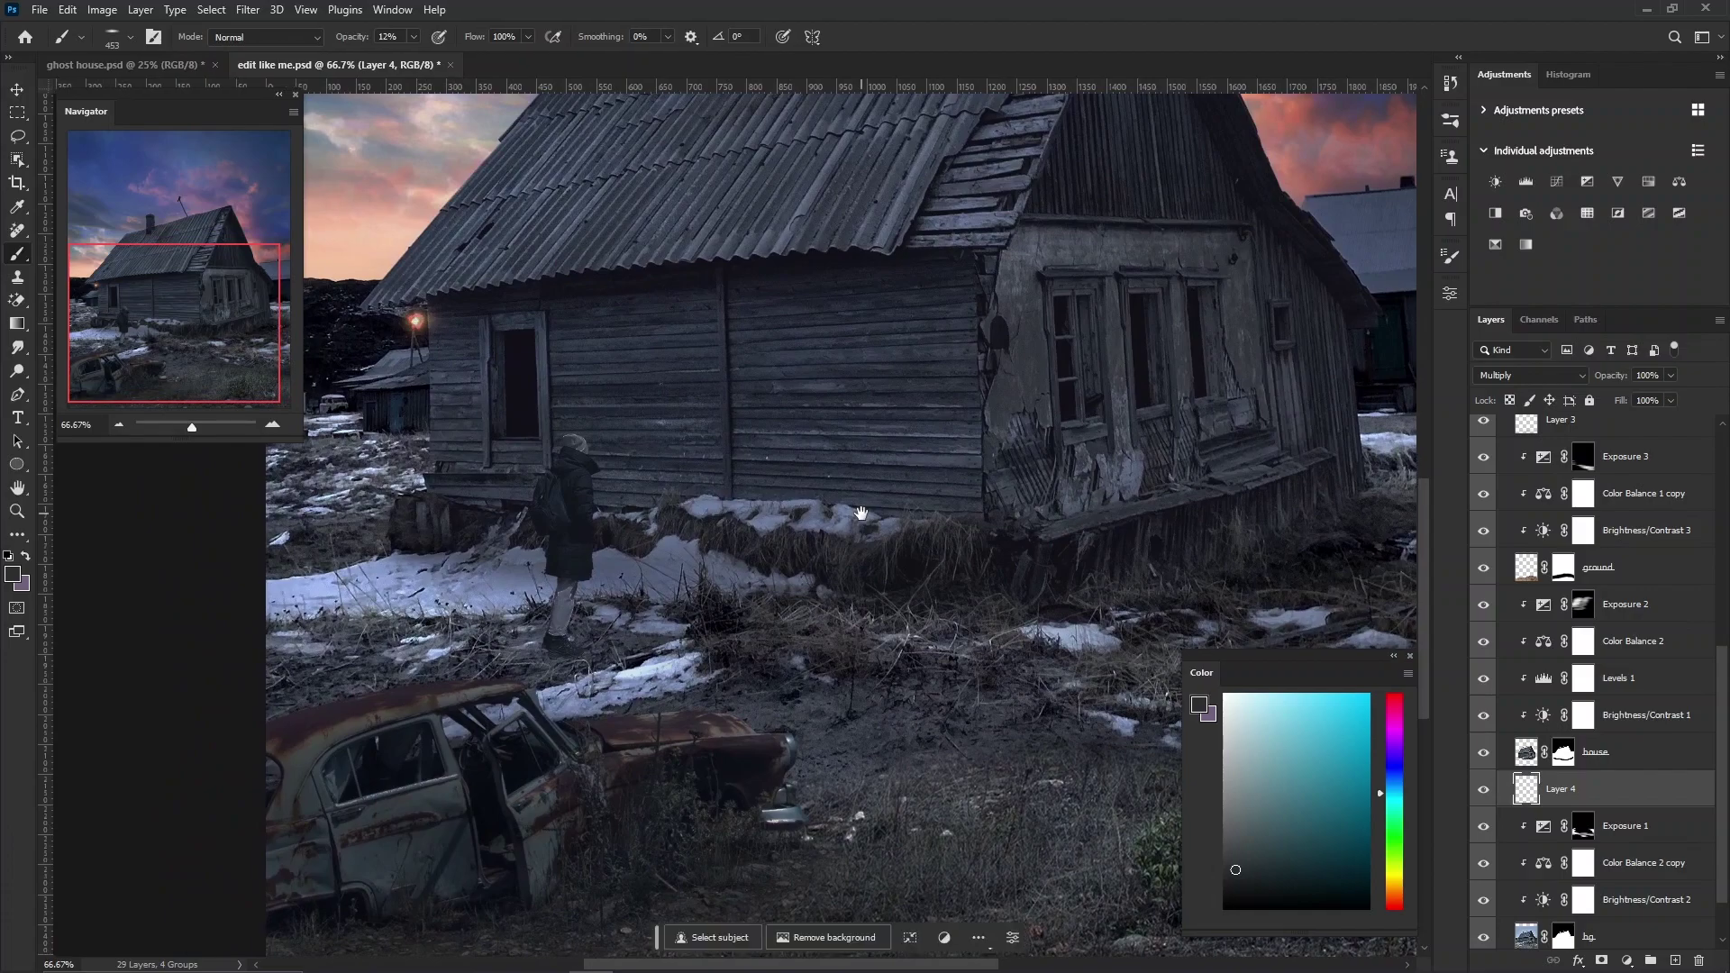
drag(631, 690, 580, 691)
scroll(579, 691, up, 3)
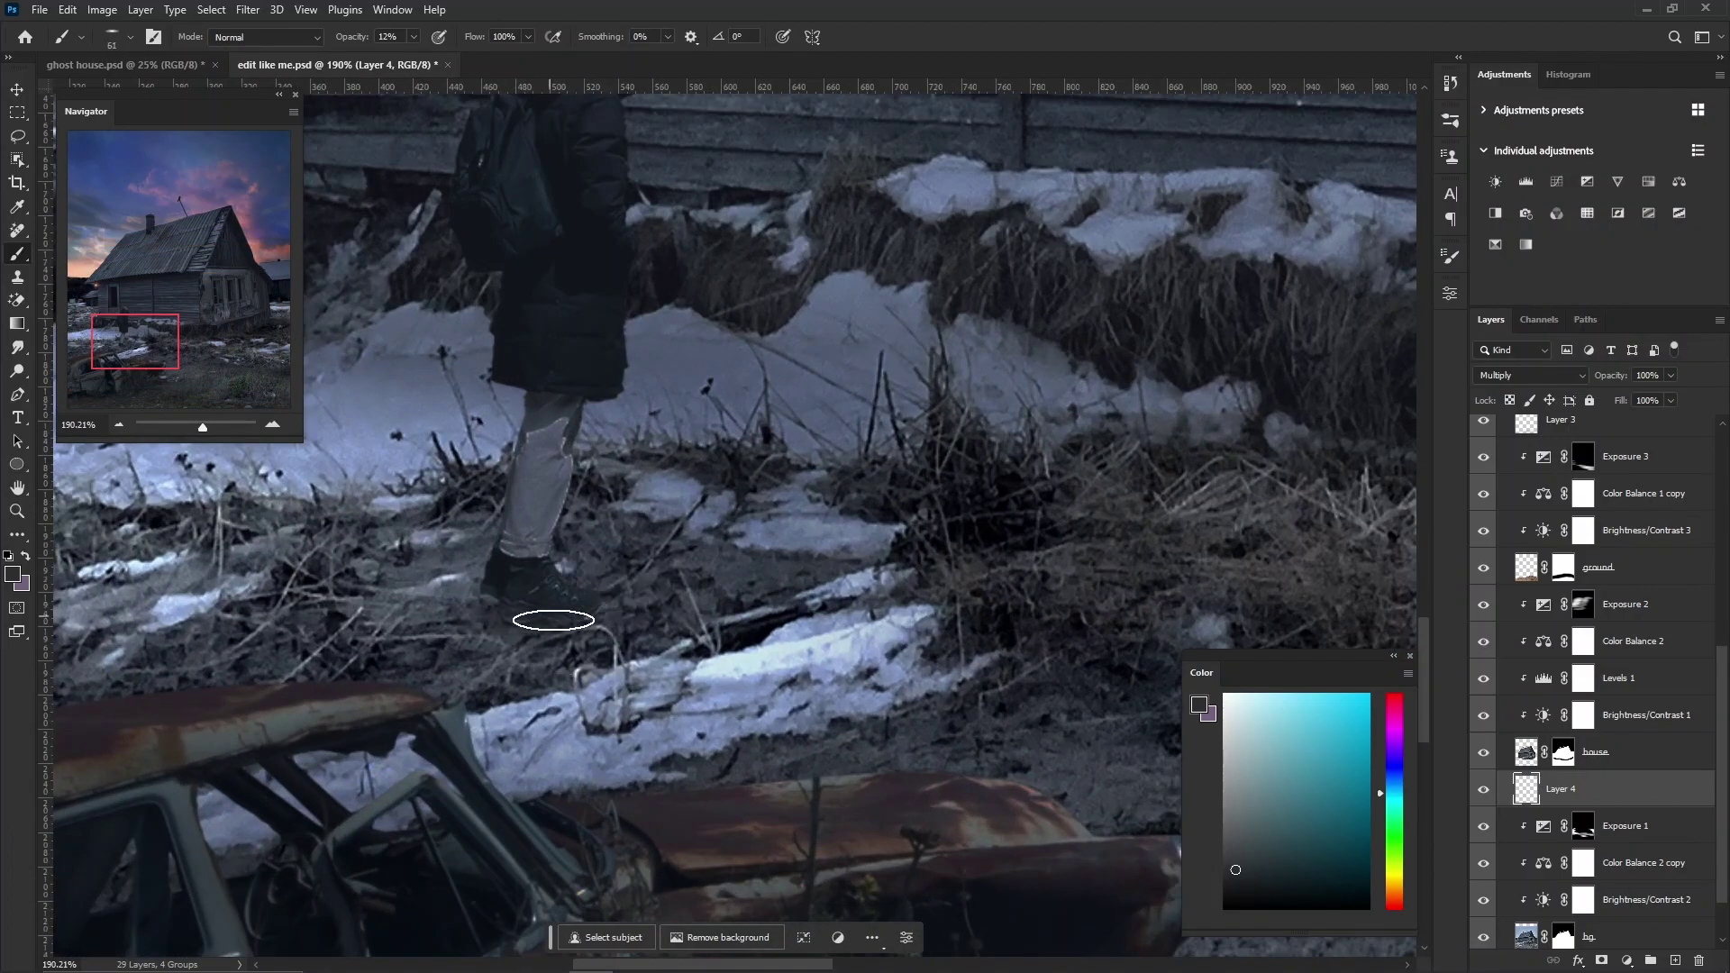
drag(562, 619, 883, 685)
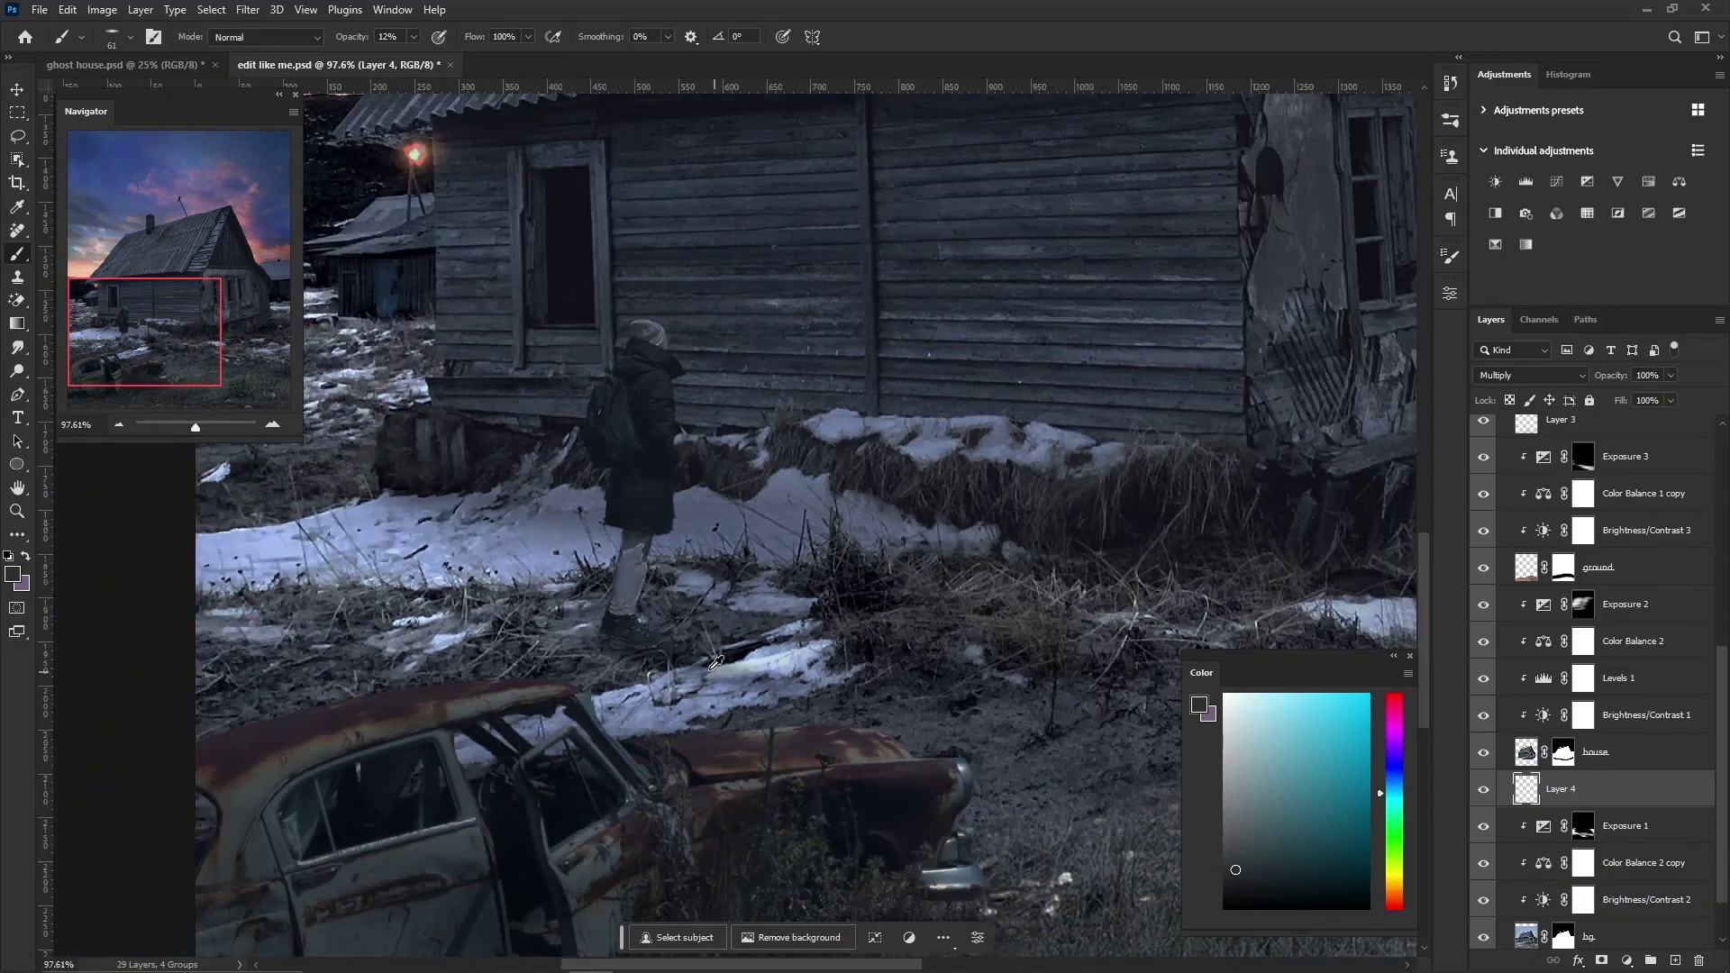
scroll(735, 676, down, 2)
drag(630, 676, 840, 682)
scroll(840, 683, up, 2)
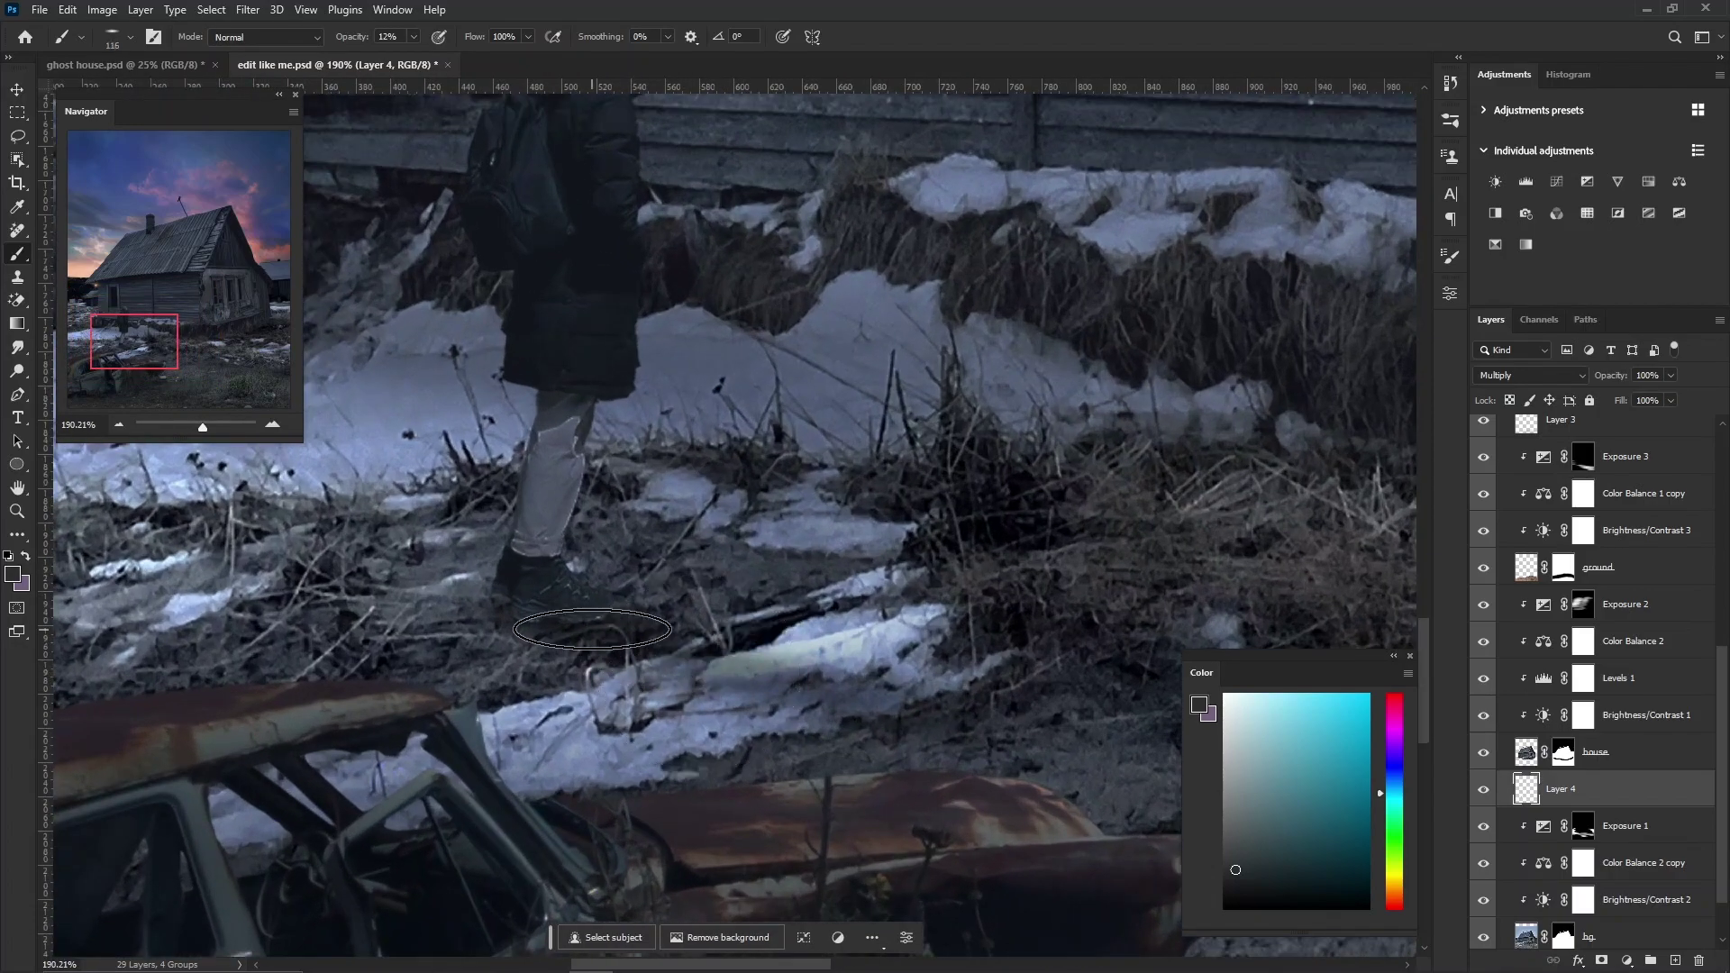
Add a new layer above Exposure 2, clipped to the ground, with an enlarged brush.
scroll(570, 608, down, 3)
scroll(812, 618, down, 4)
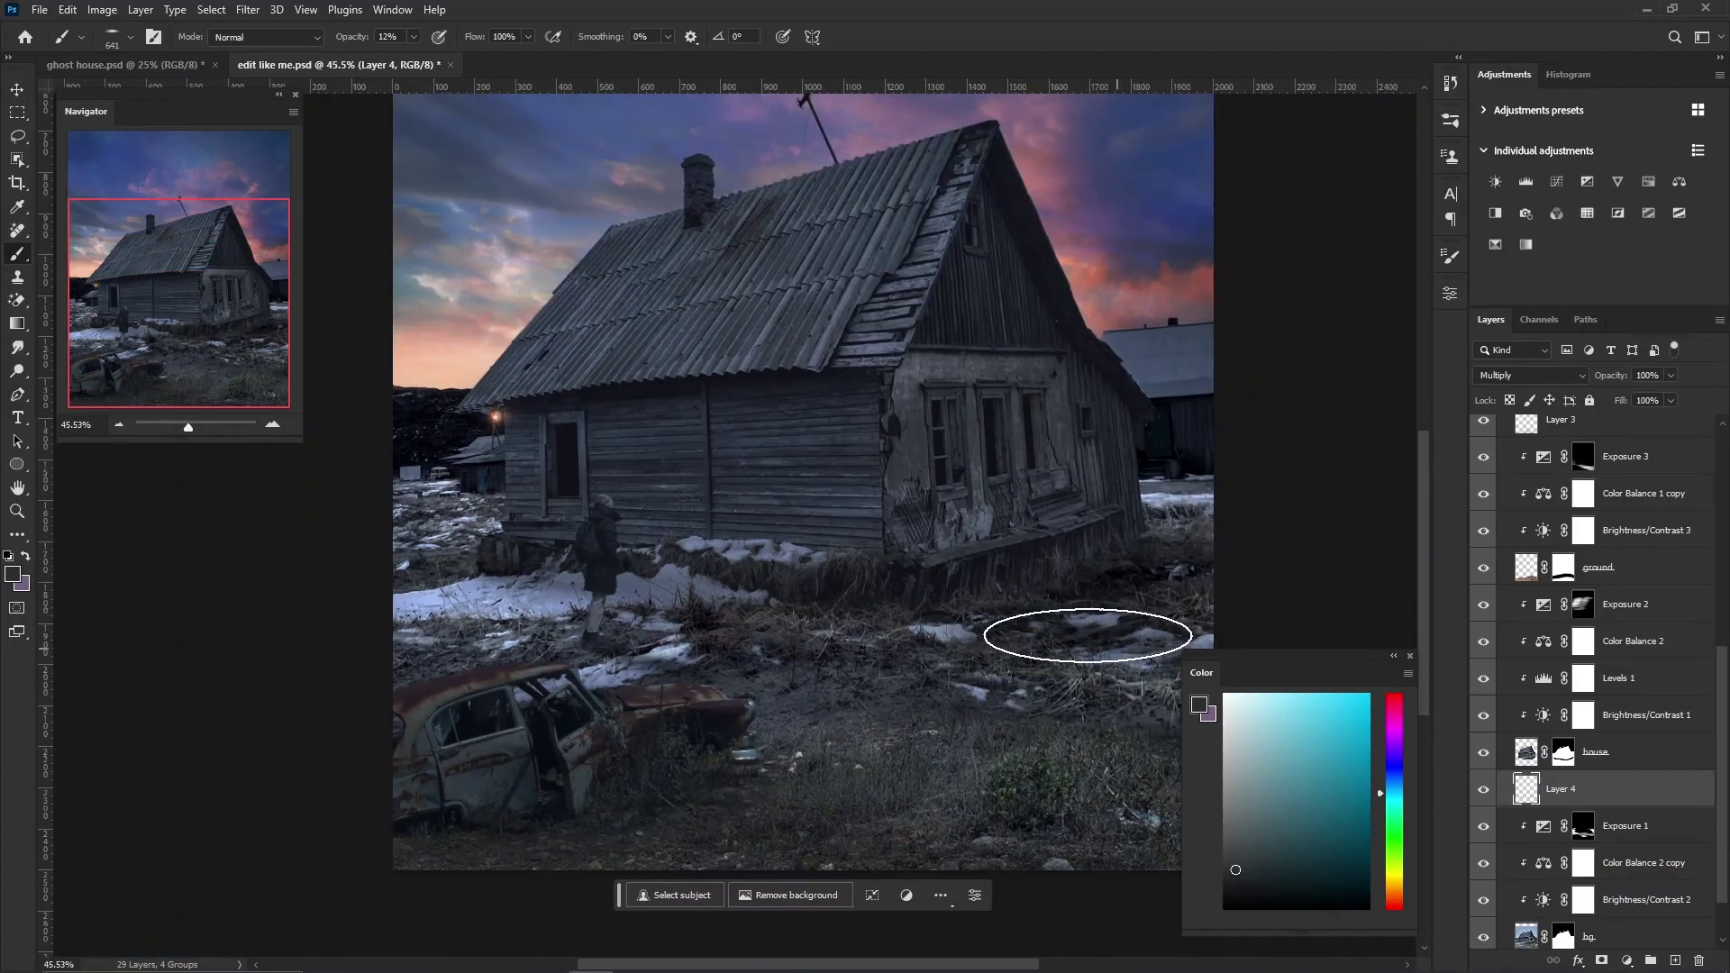
click(1622, 604)
click(1675, 960)
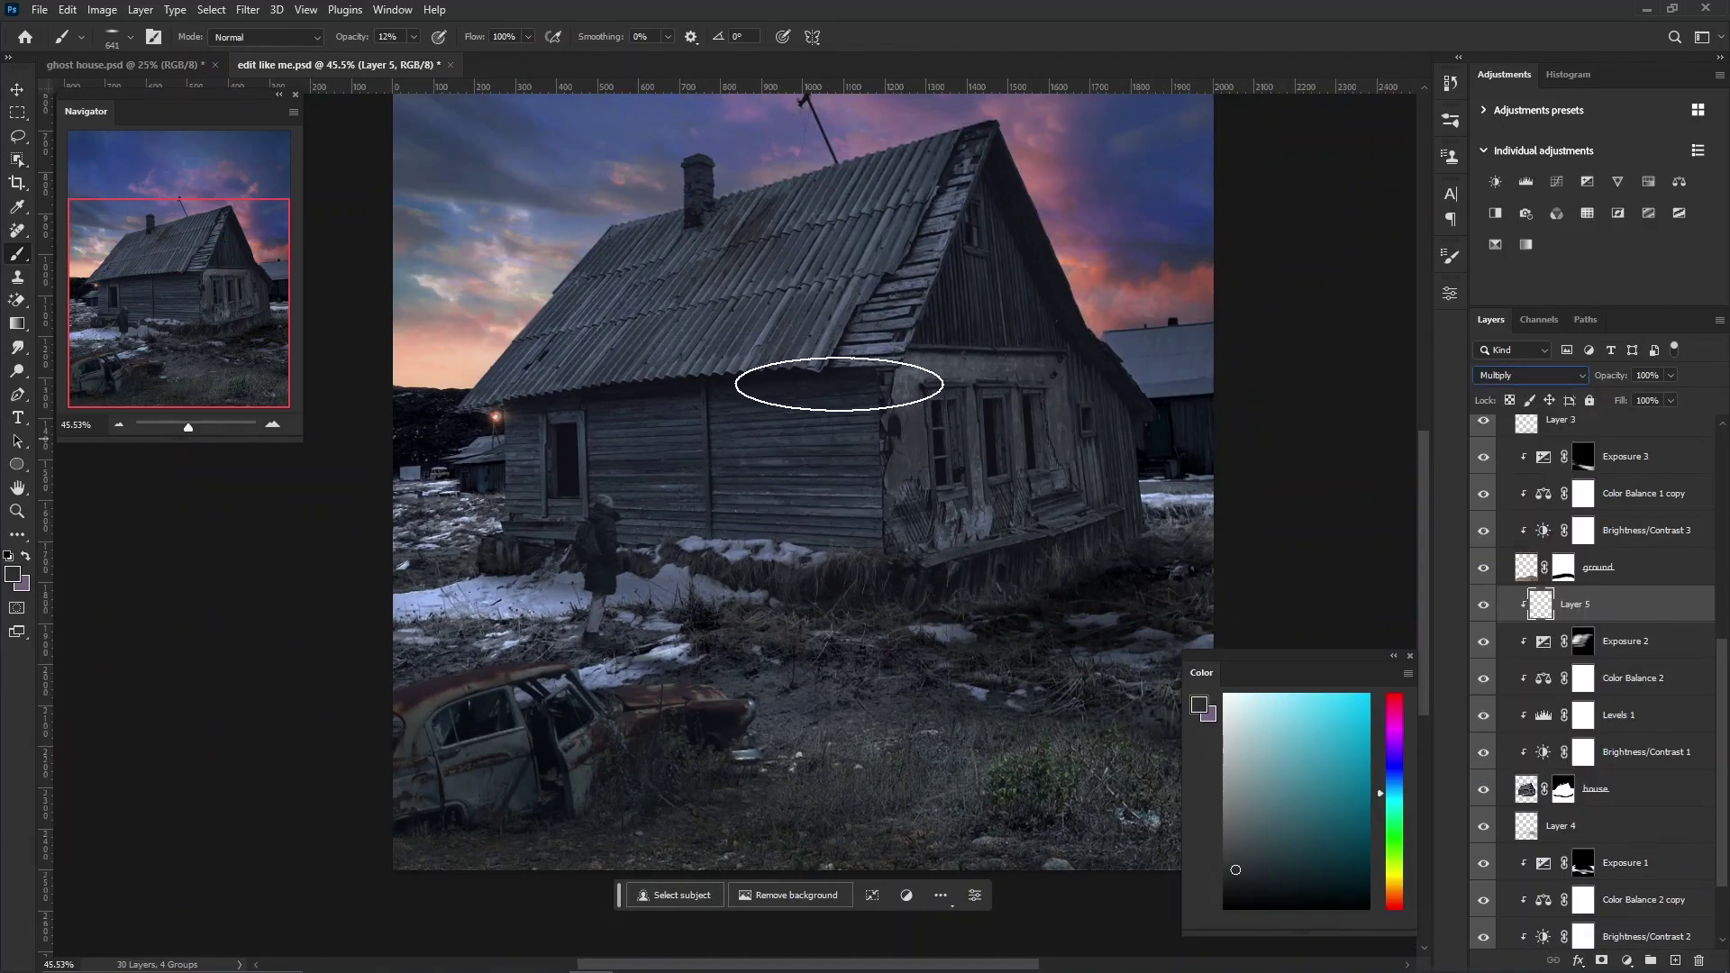
drag(840, 379, 636, 414)
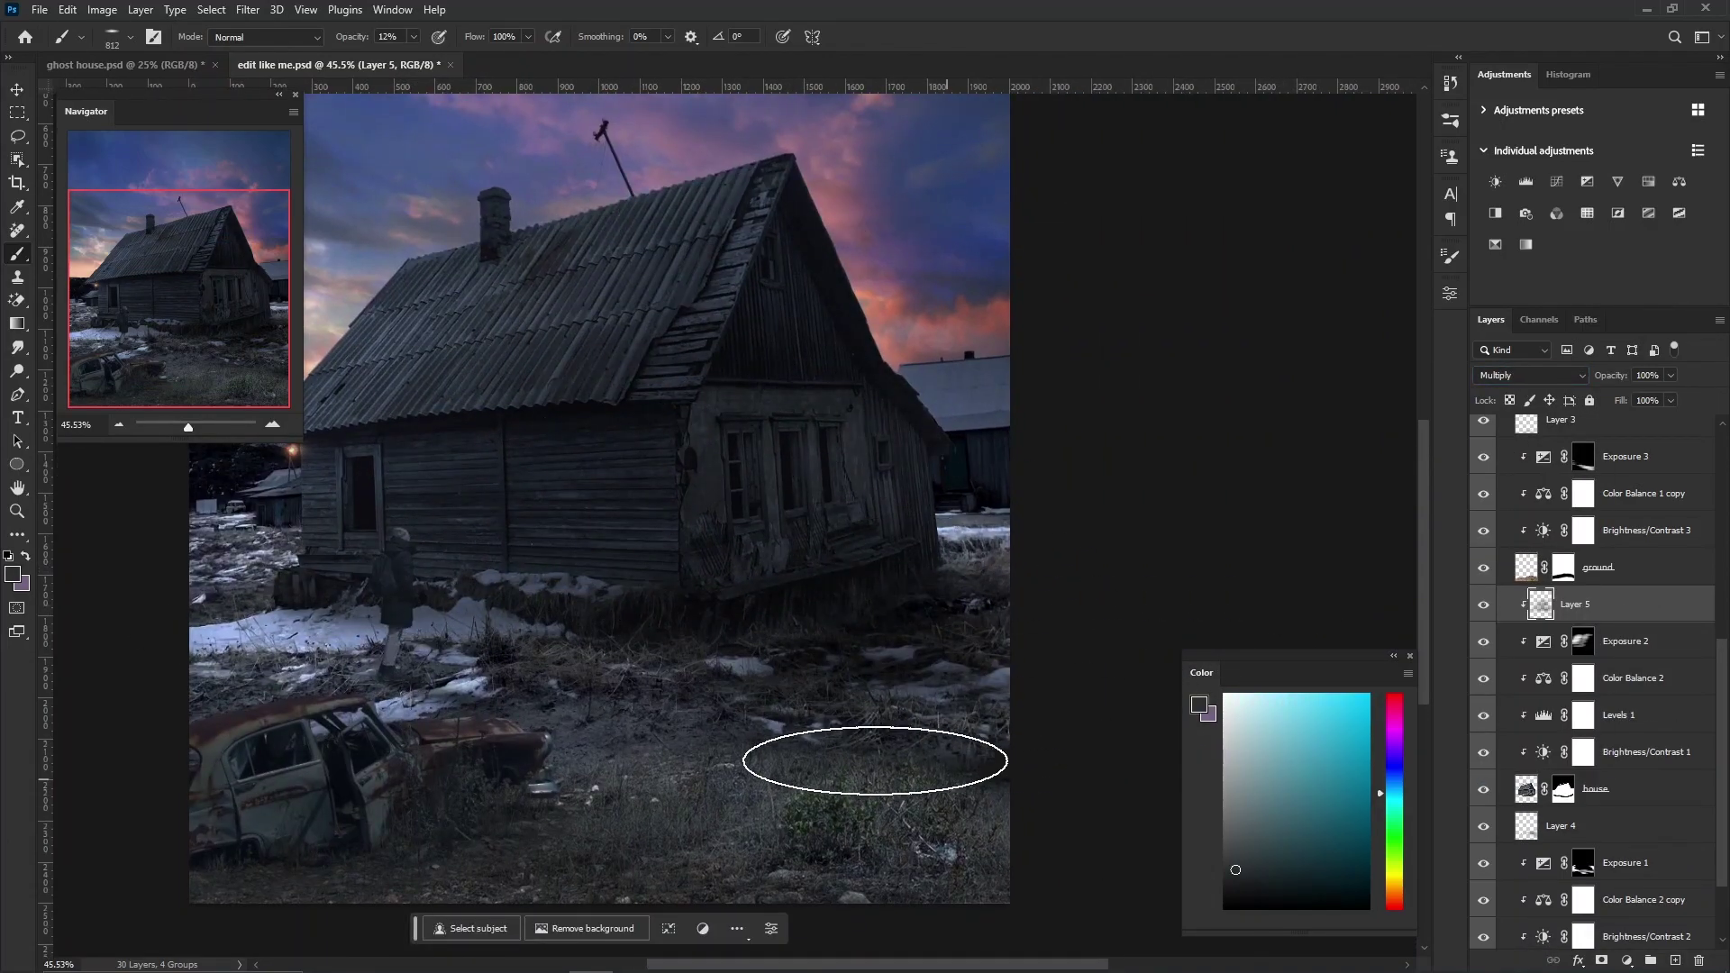
scroll(803, 637, down, 2)
scroll(803, 636, up, 1)
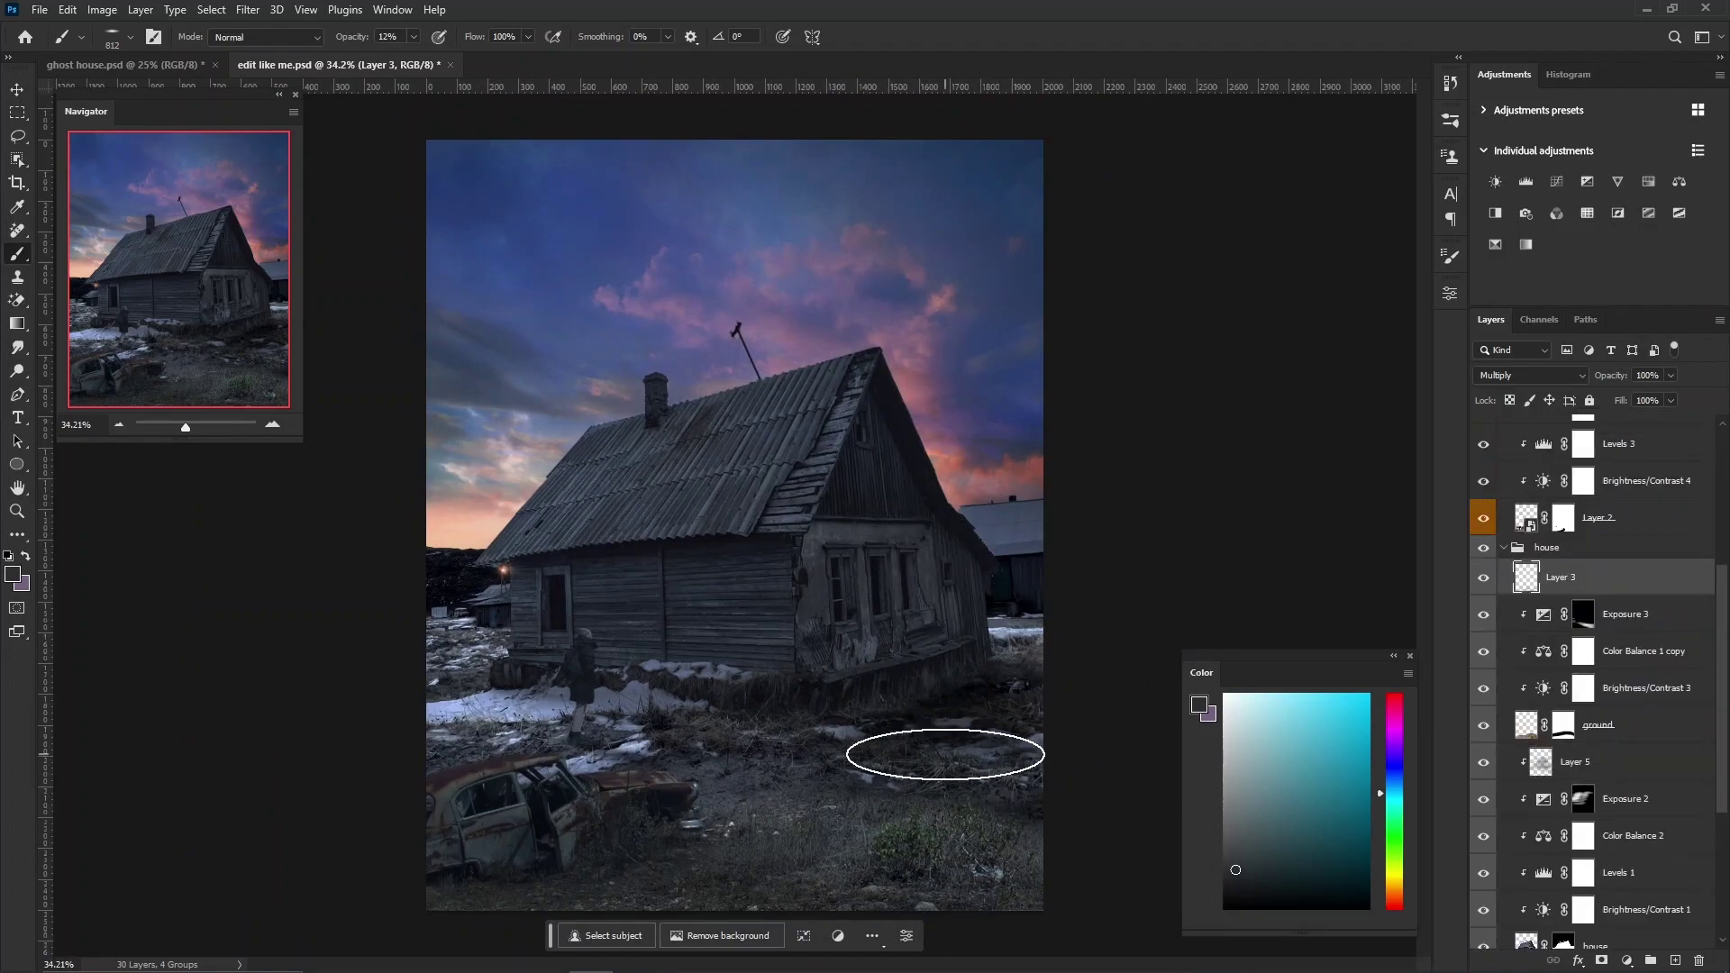
click(1622, 456)
Add a colorized Hue/Saturation adjustment for the figure with Hue 51 and Lightness +30.
click(1656, 183)
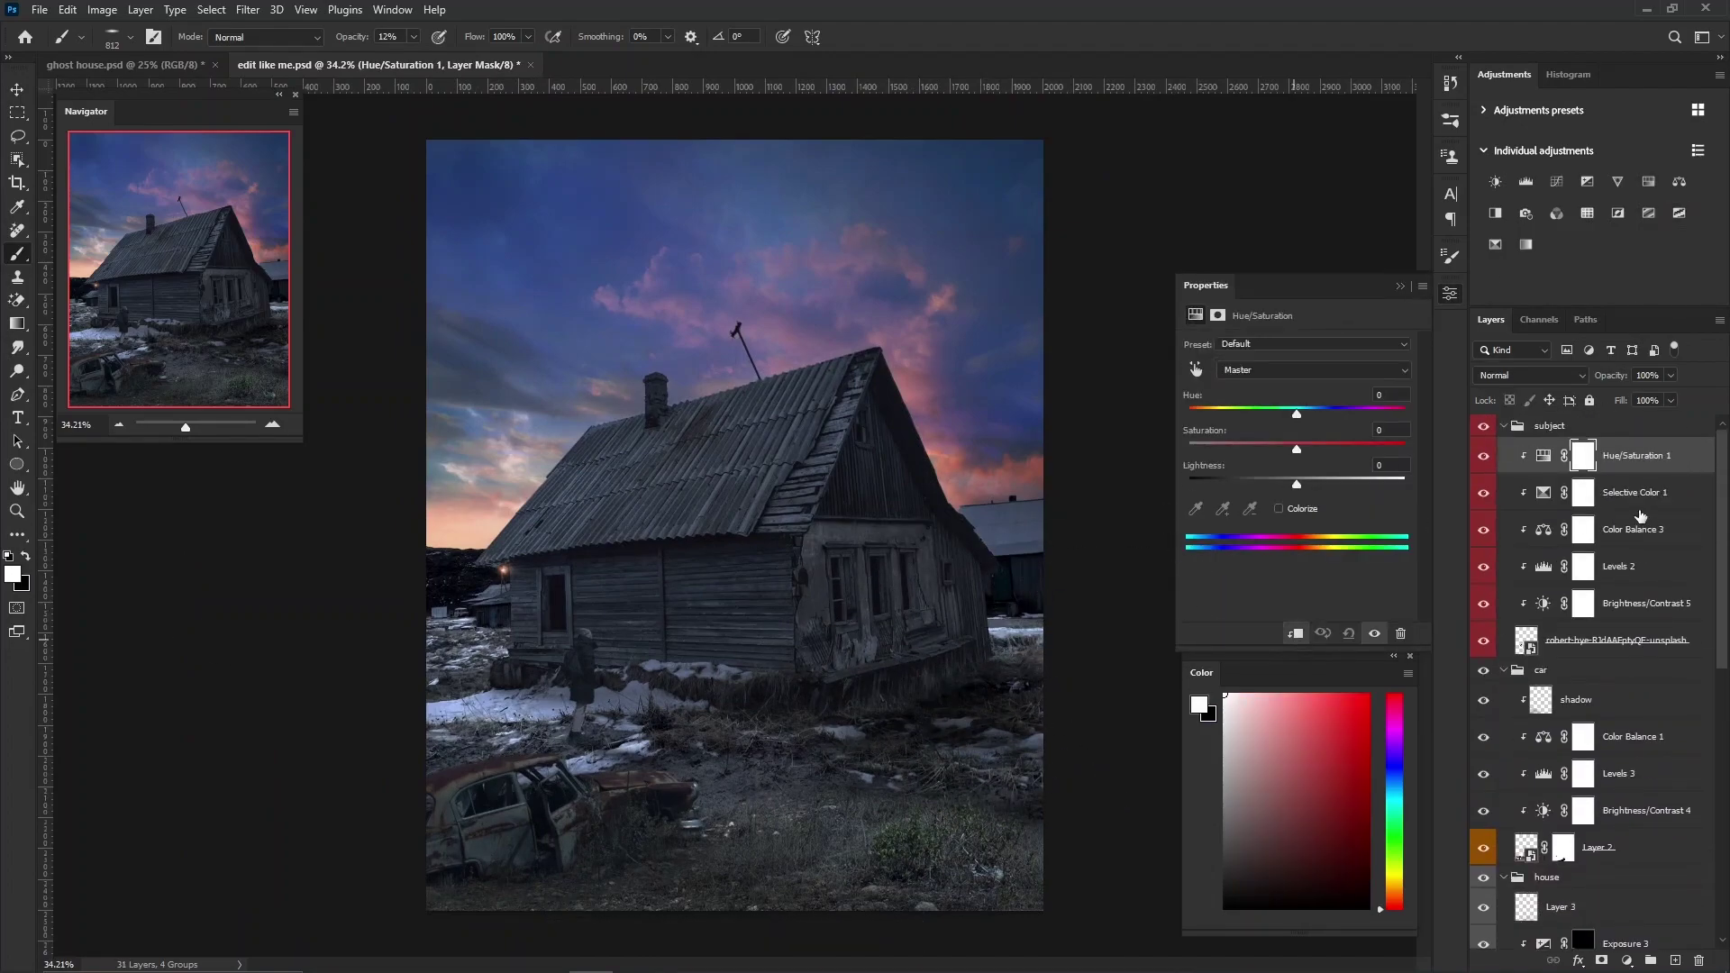
click(1279, 508)
scroll(582, 667, up, 2)
scroll(581, 667, up, 2)
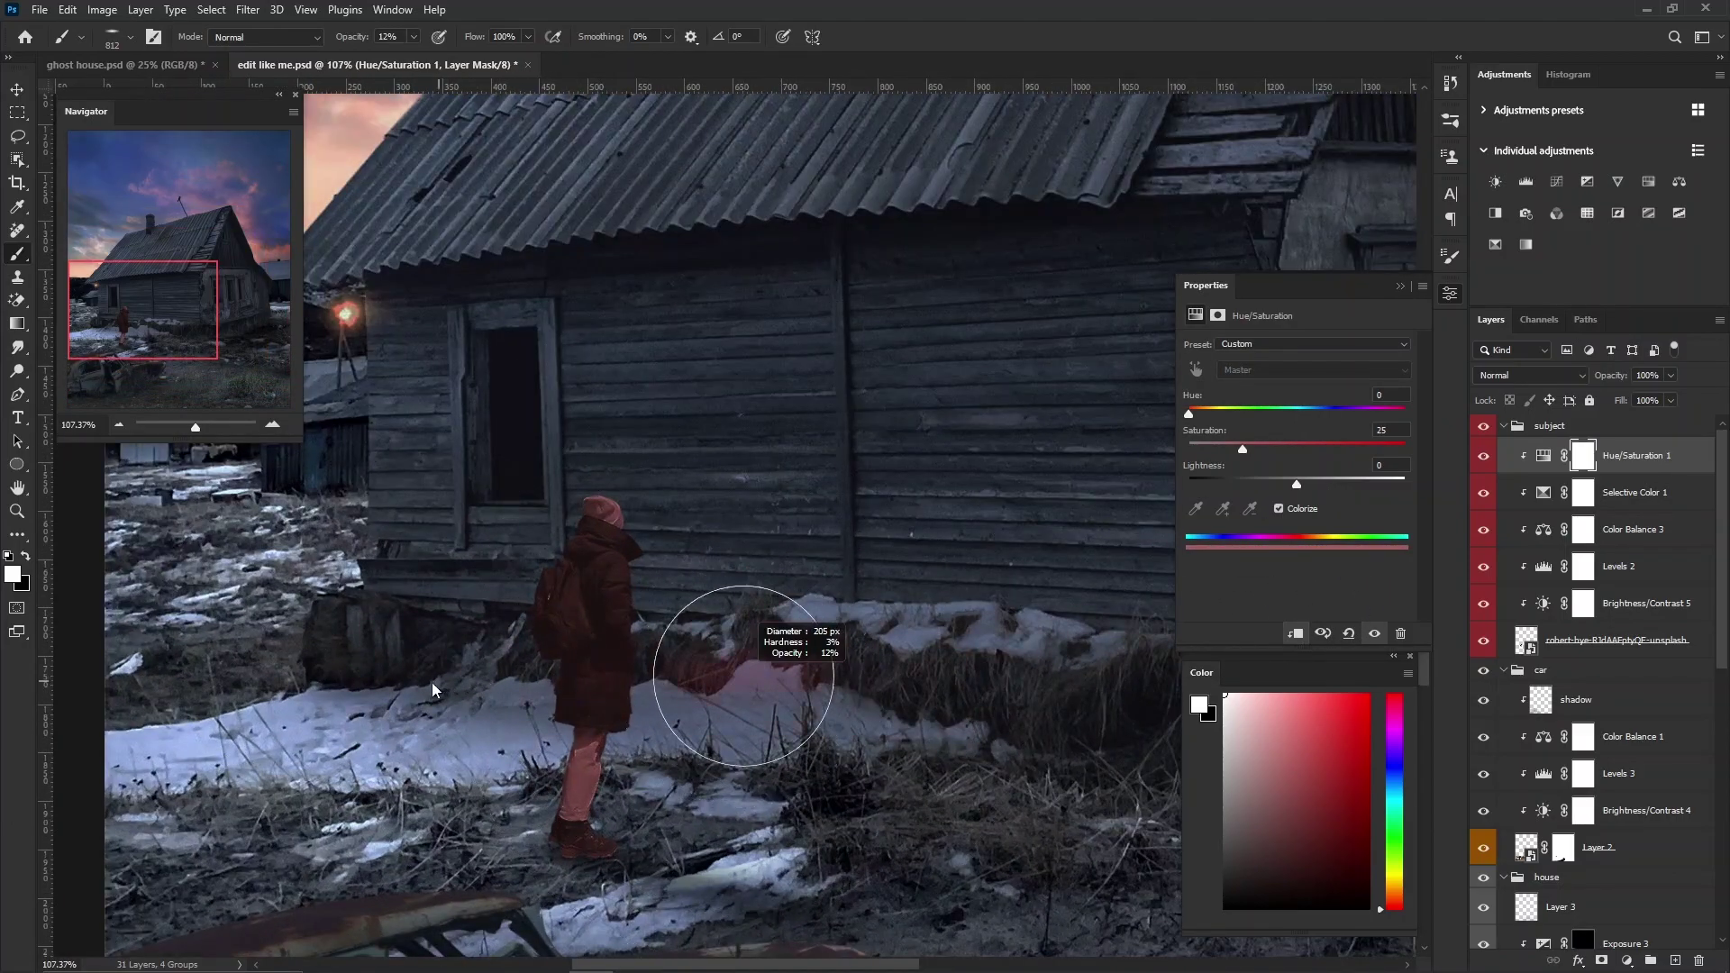
drag(1189, 414, 1218, 413)
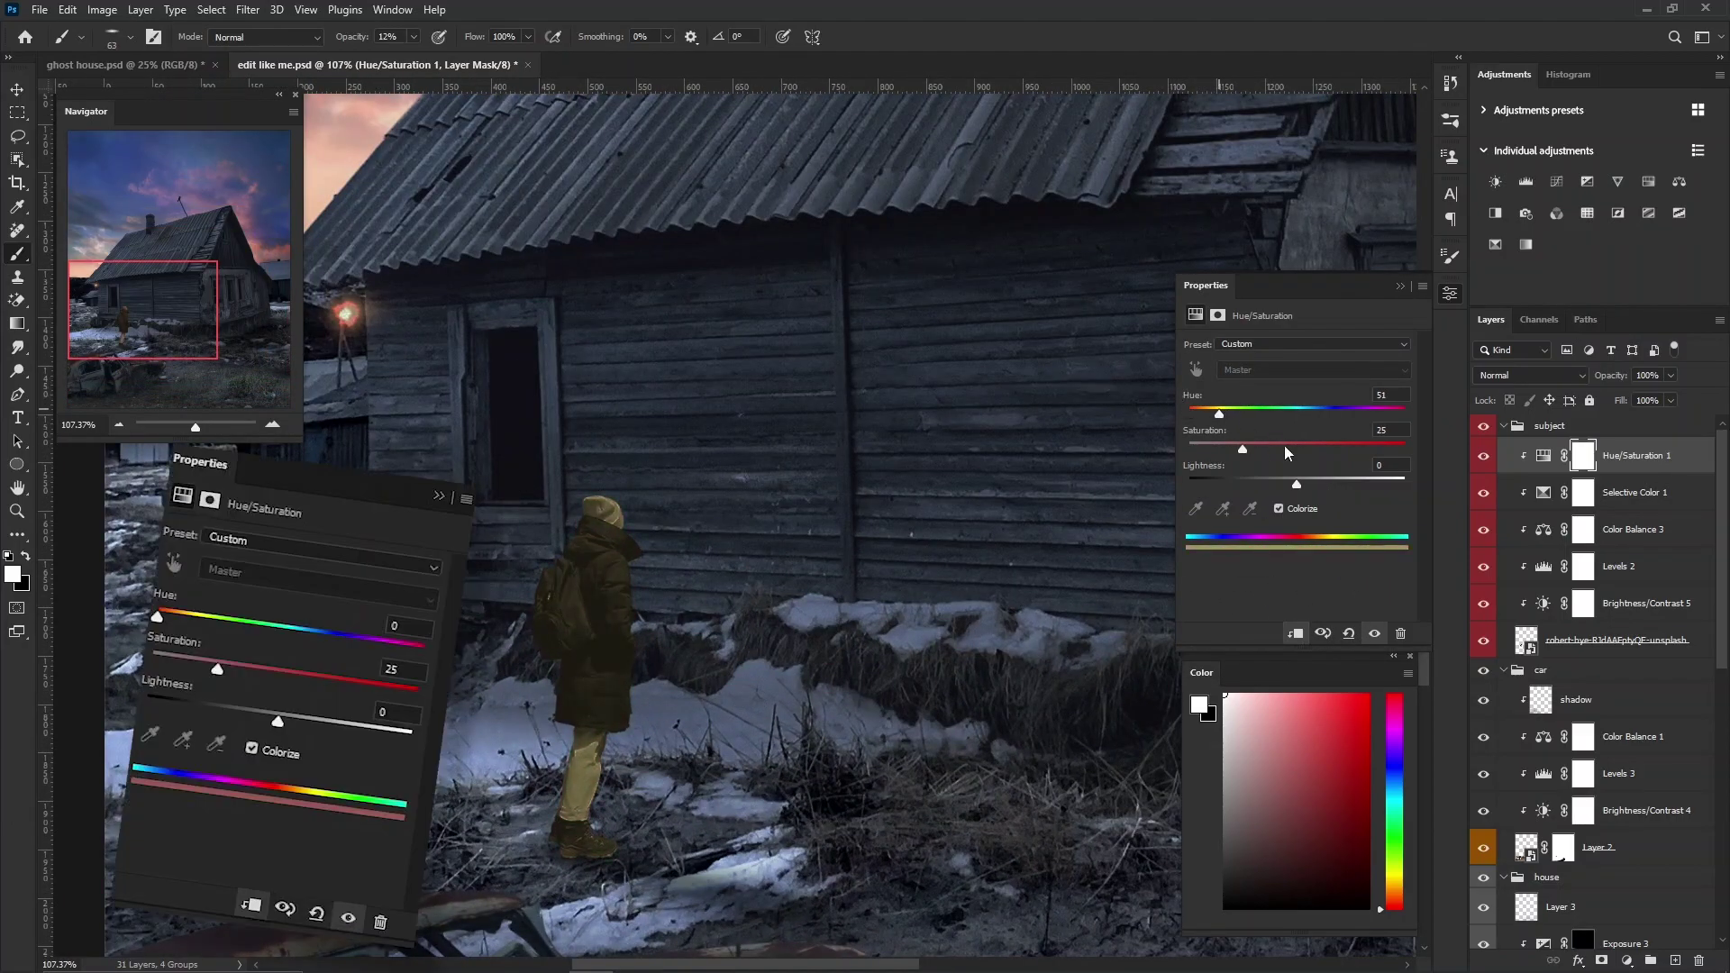
drag(1297, 484, 1325, 484)
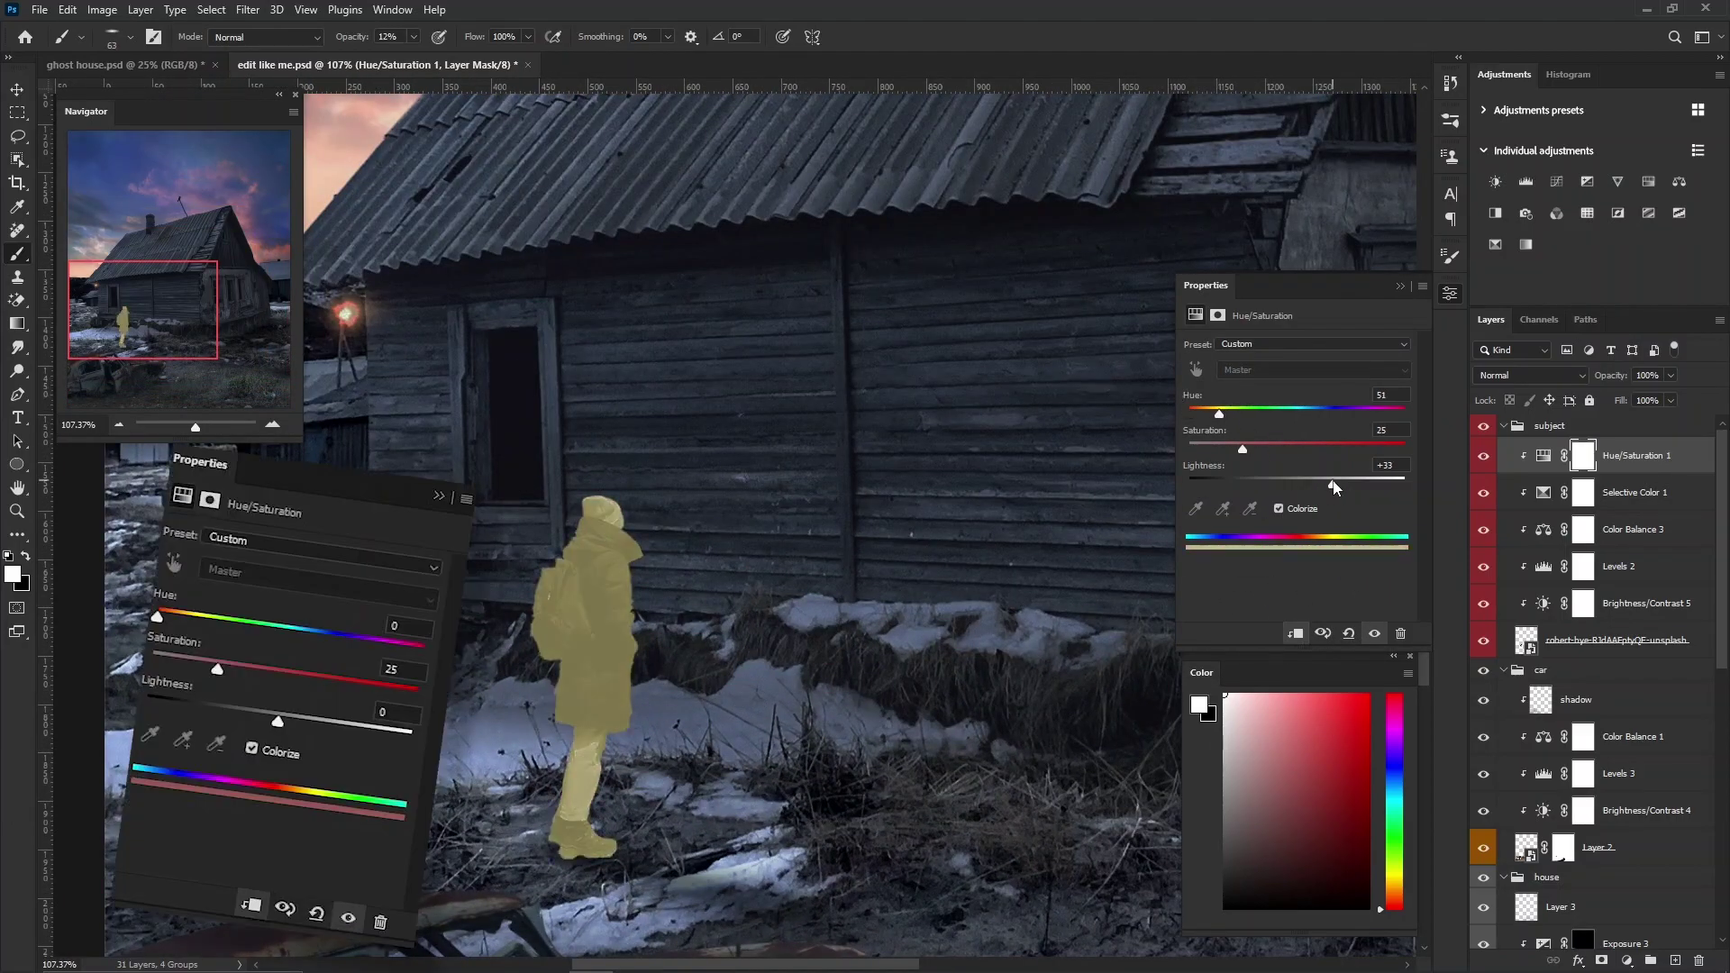
click(1451, 293)
Set the tint layer to Screen and use Blend If to keep it off the darkest areas.
click(1530, 375)
click(1555, 529)
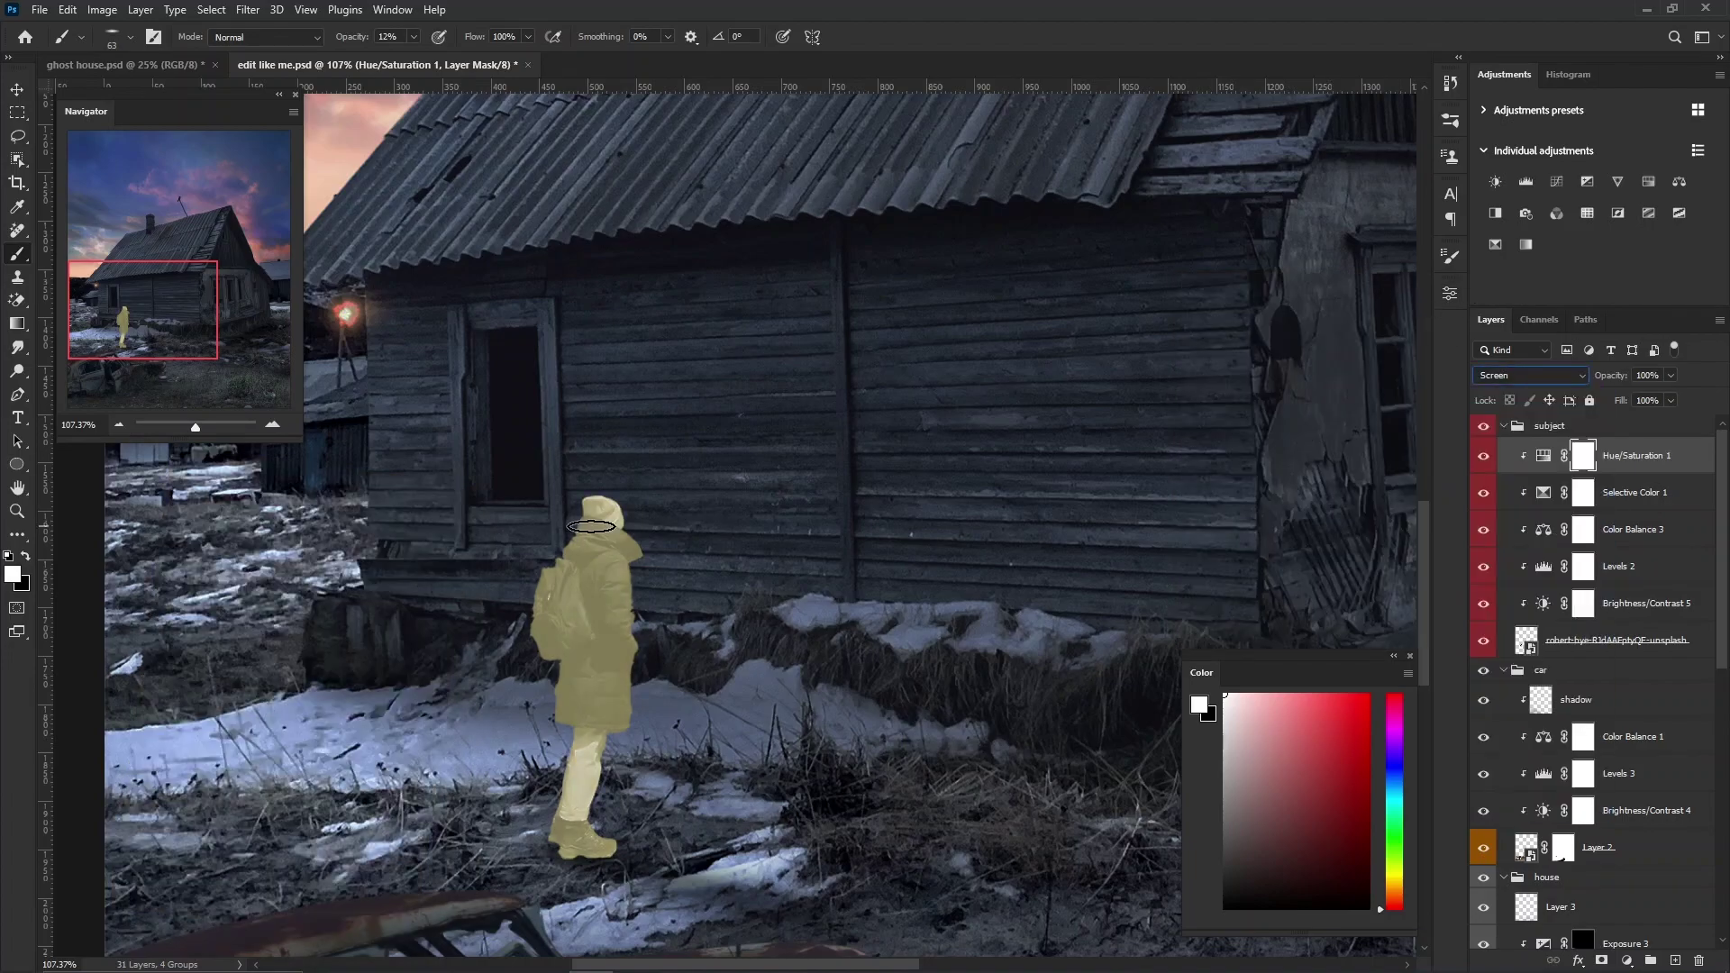
double_click(1699, 458)
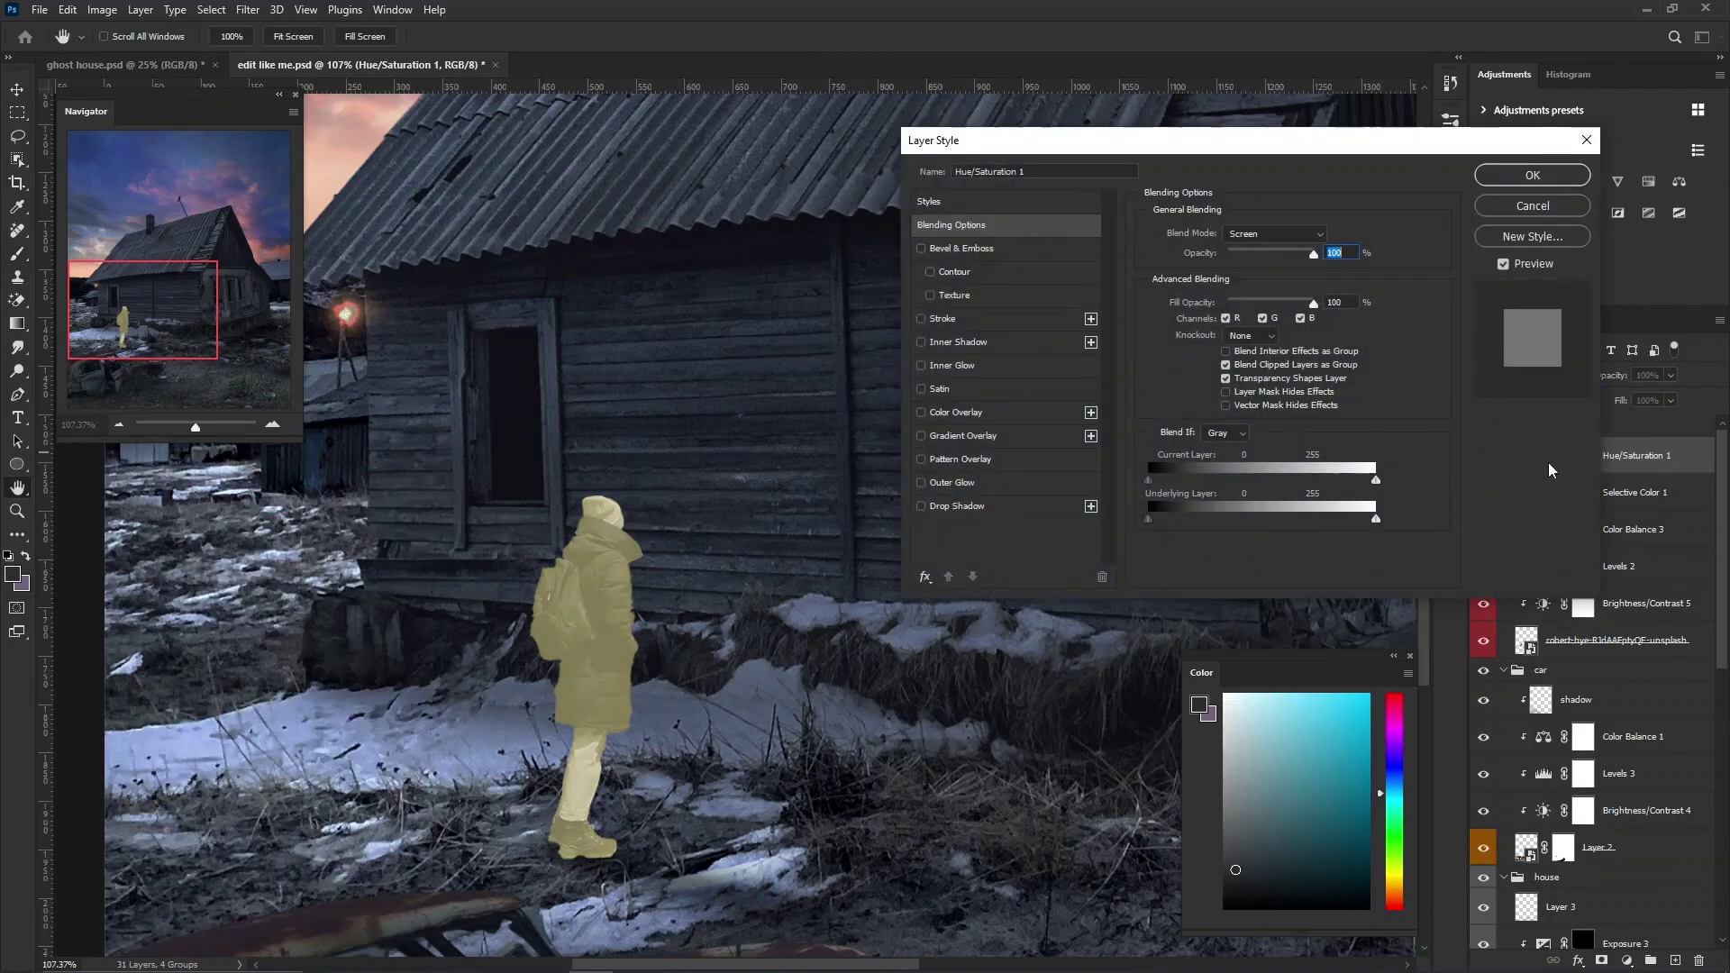
mouse_move(1148, 520)
mouse_down()
mouse_move(1184, 521)
mouse_move(1157, 523)
mouse_up()
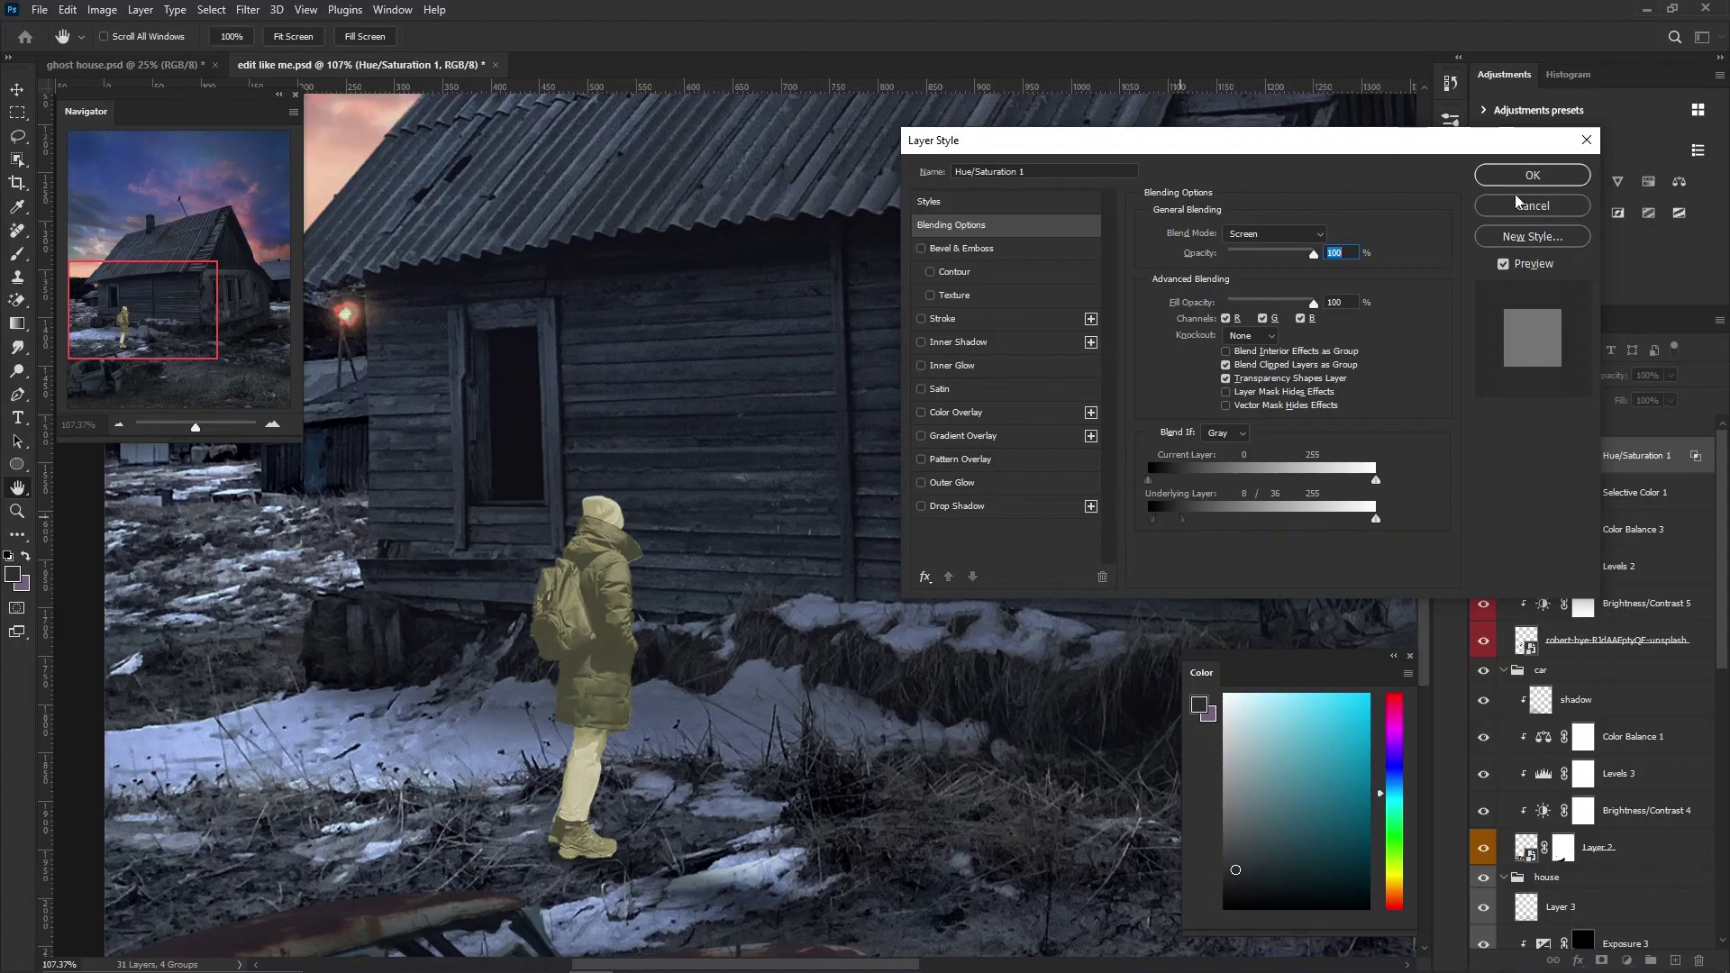
click(1532, 175)
Invert the tint layer's mask so the yellow glow is hidden.
click(1583, 455)
scroll(541, 631, up, 3)
scroll(556, 570, up, 2)
right_click(586, 504)
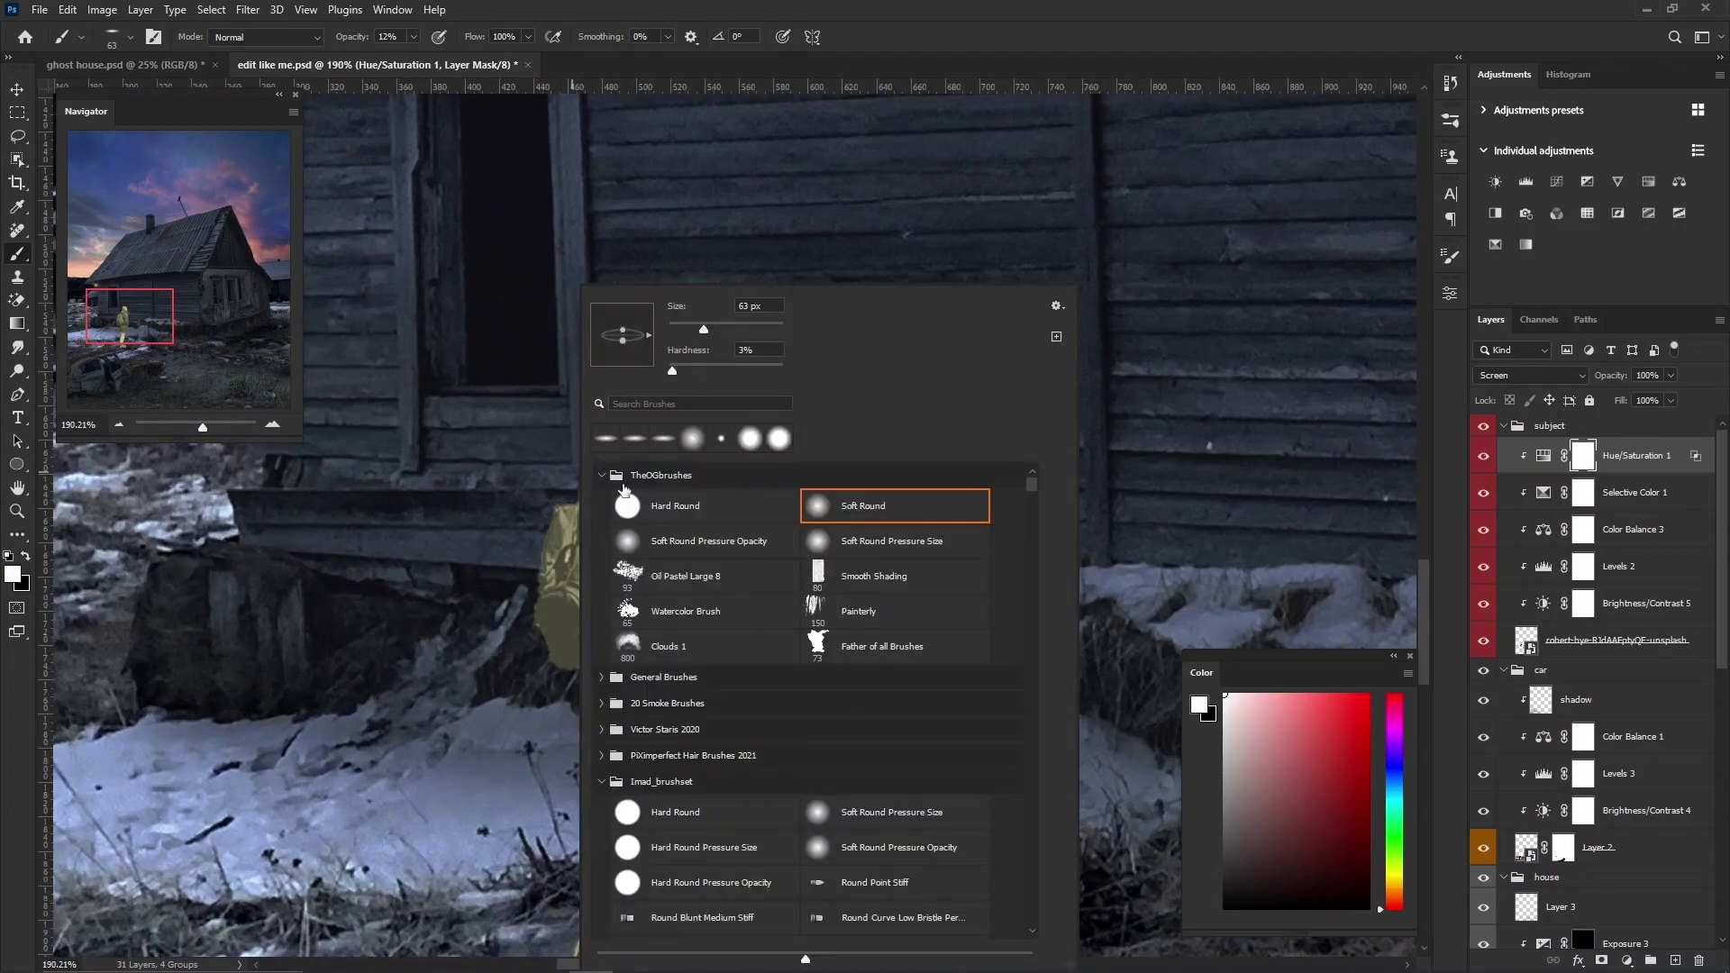
key(Escape)
scroll(518, 495, up, 2)
key(ctrl+i)
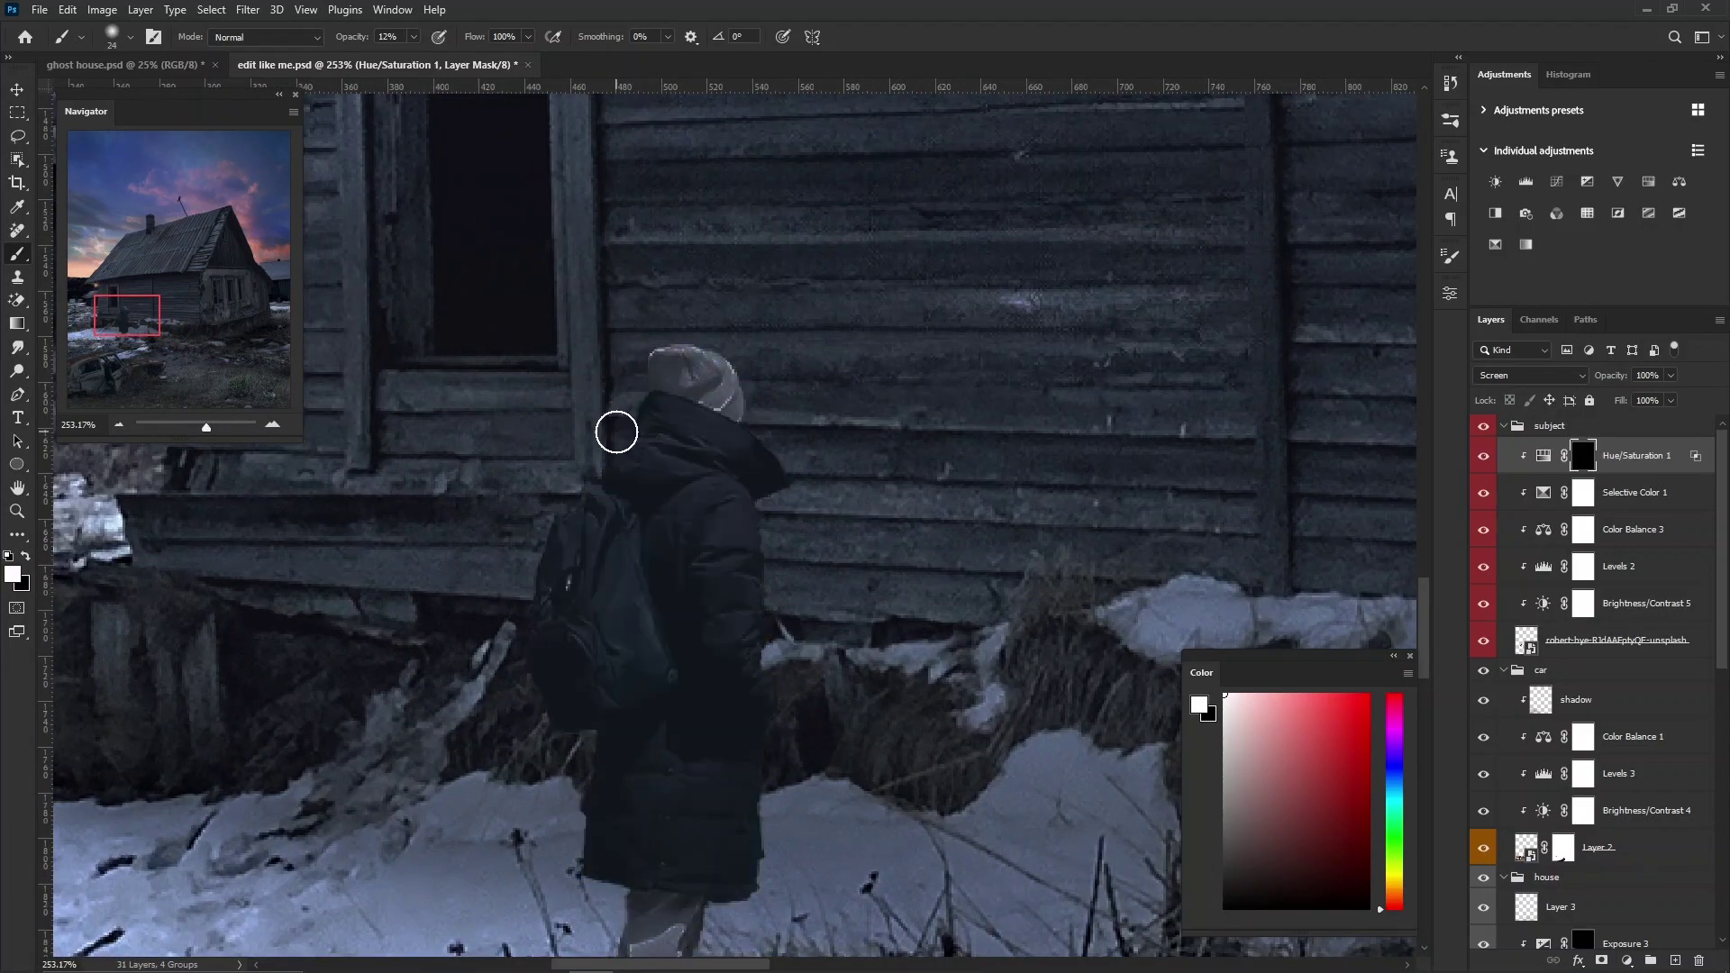
scroll(614, 425, up, 2)
scroll(634, 395, up, 2)
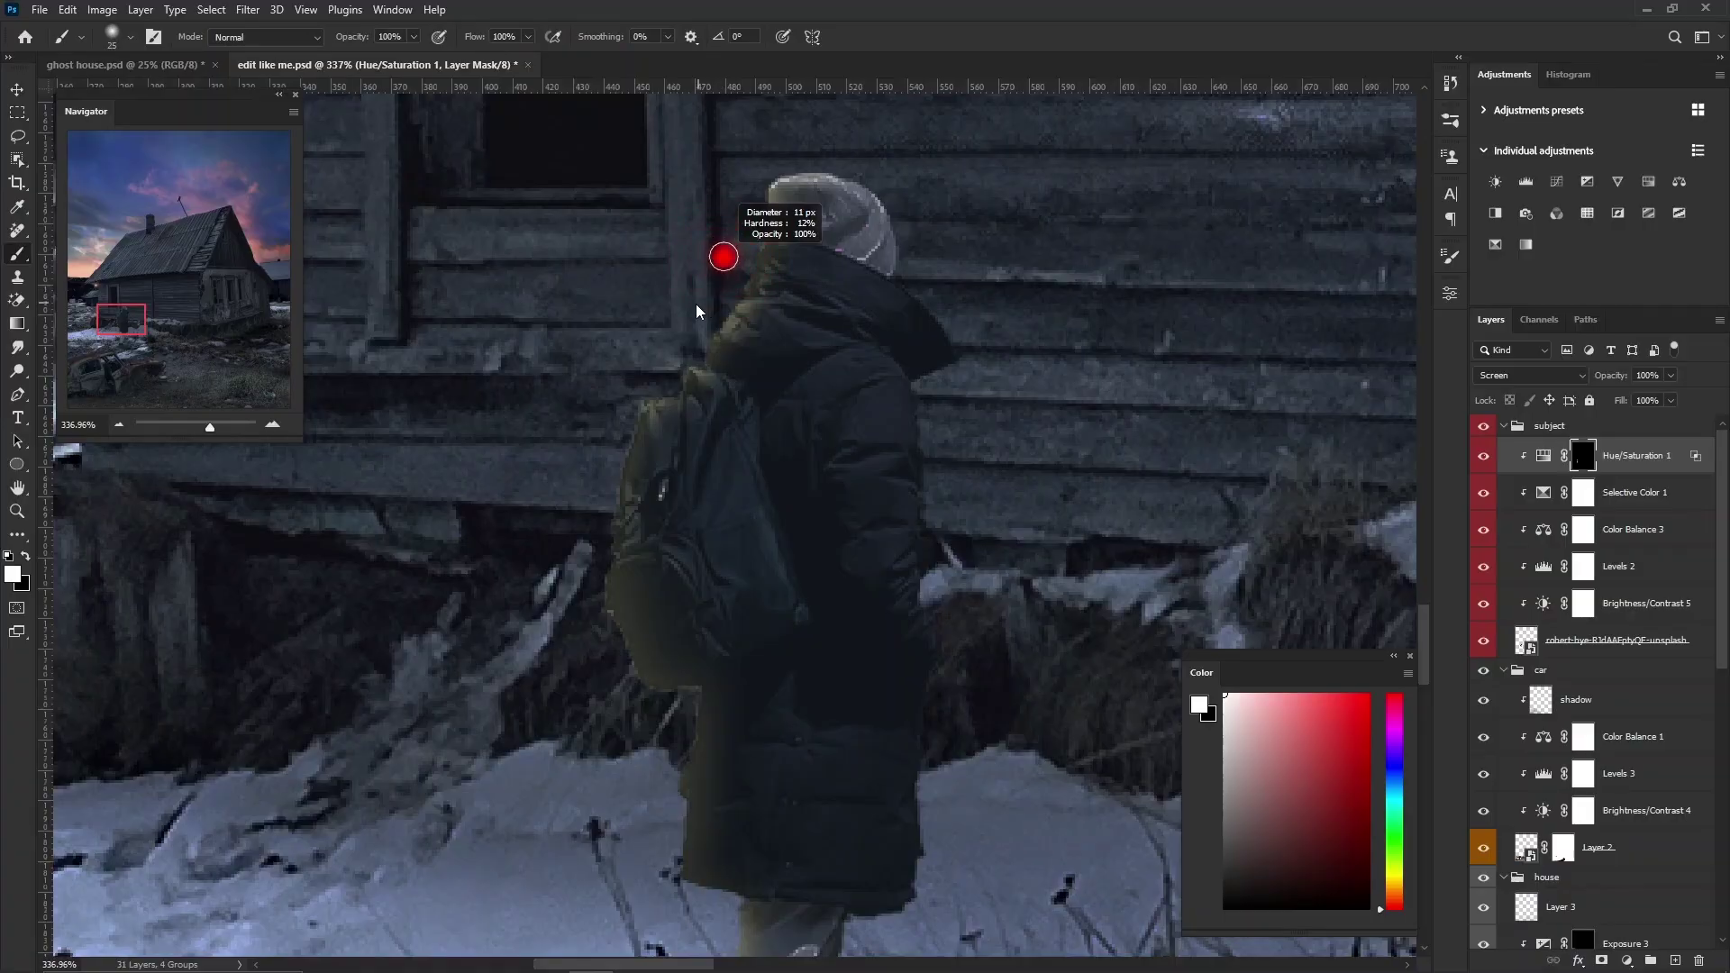
Paint the yellow glow back onto the figure's hat and coat edges.
drag(777, 194, 859, 161)
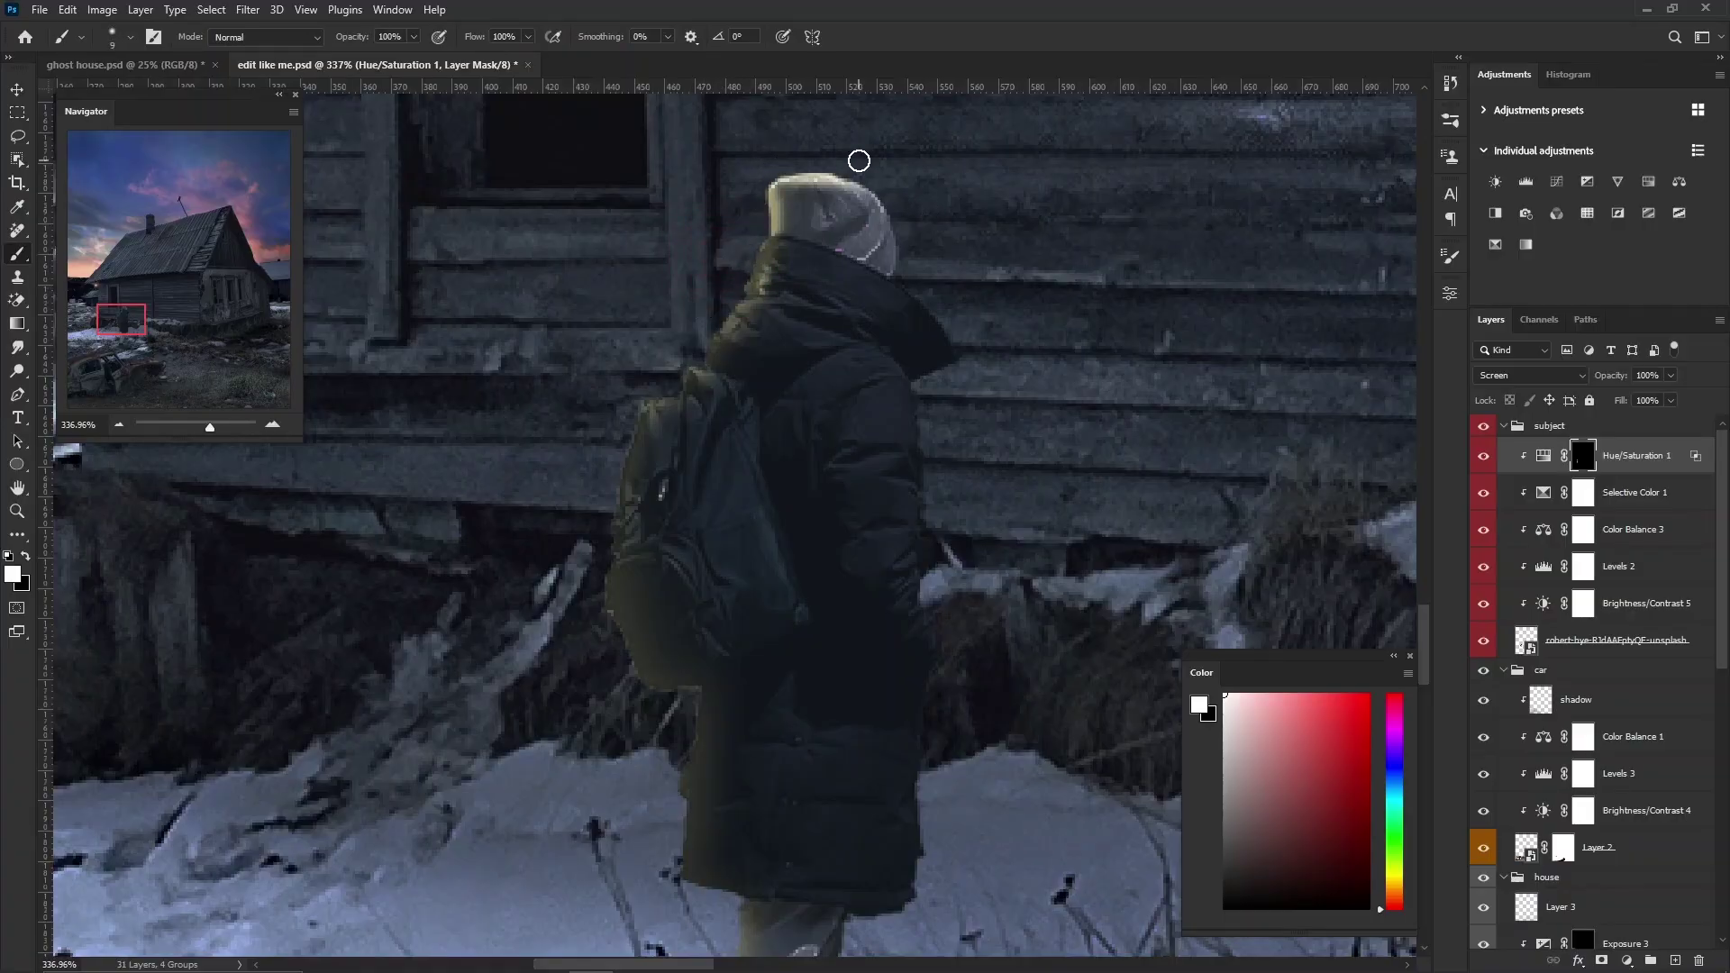
scroll(679, 475, down, 3)
scroll(680, 475, down, 3)
key(x)
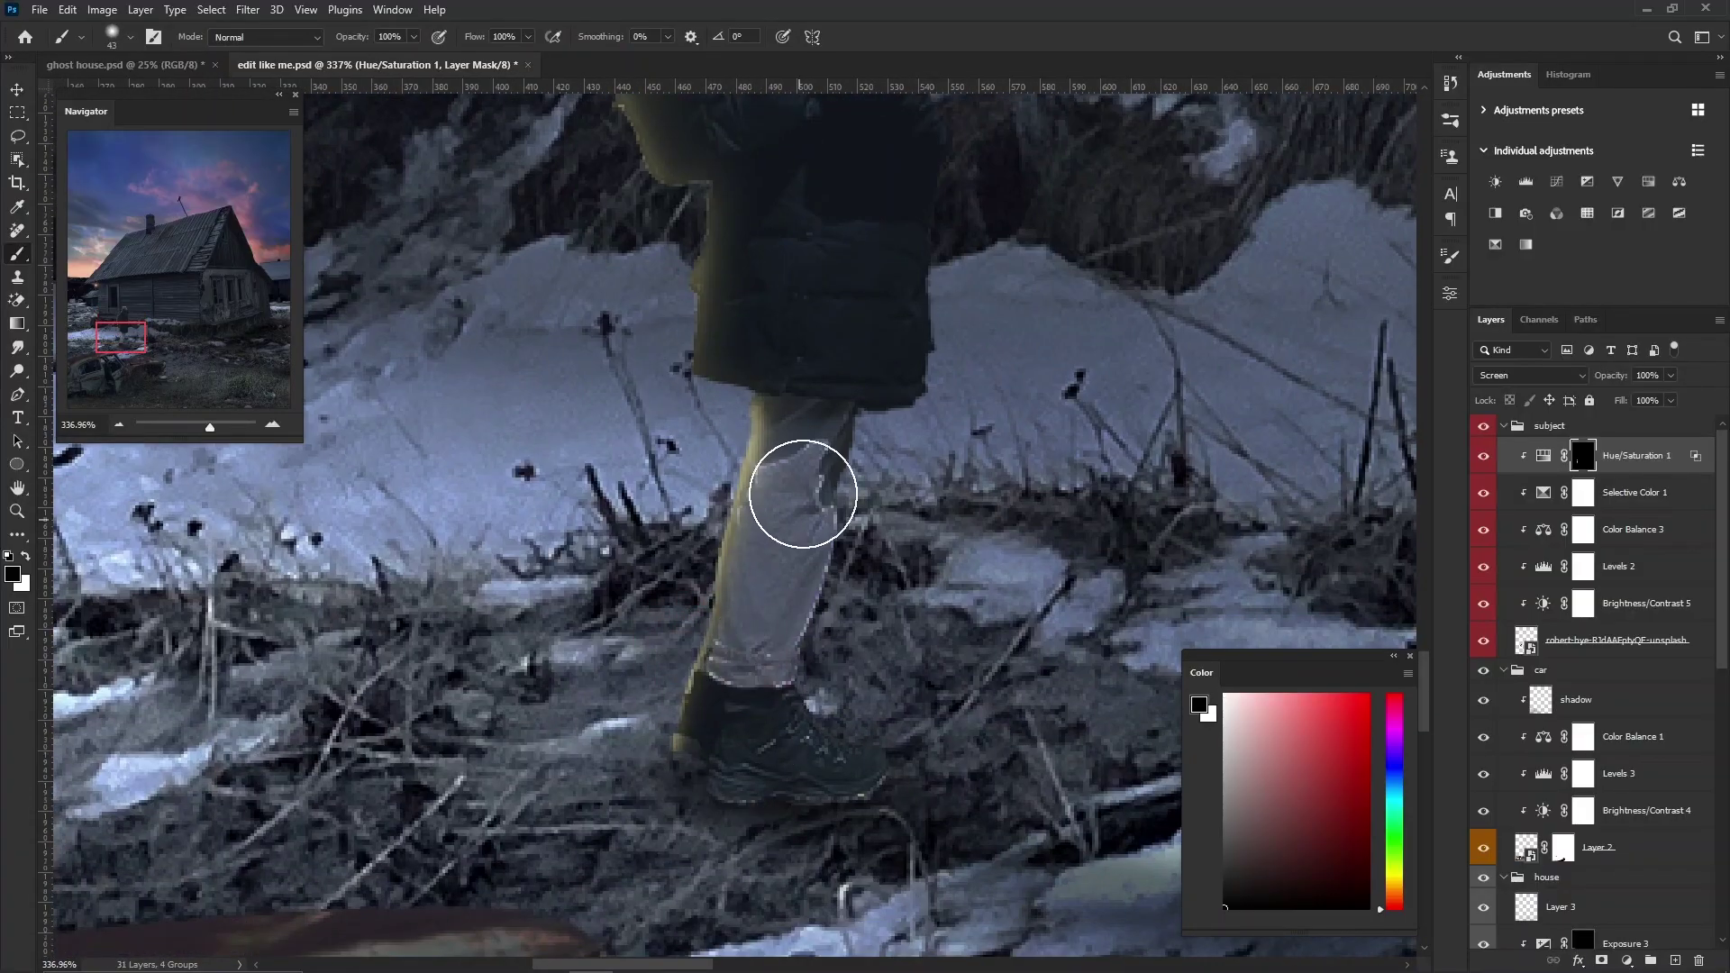
scroll(786, 441, up, 4)
scroll(830, 386, down, 2)
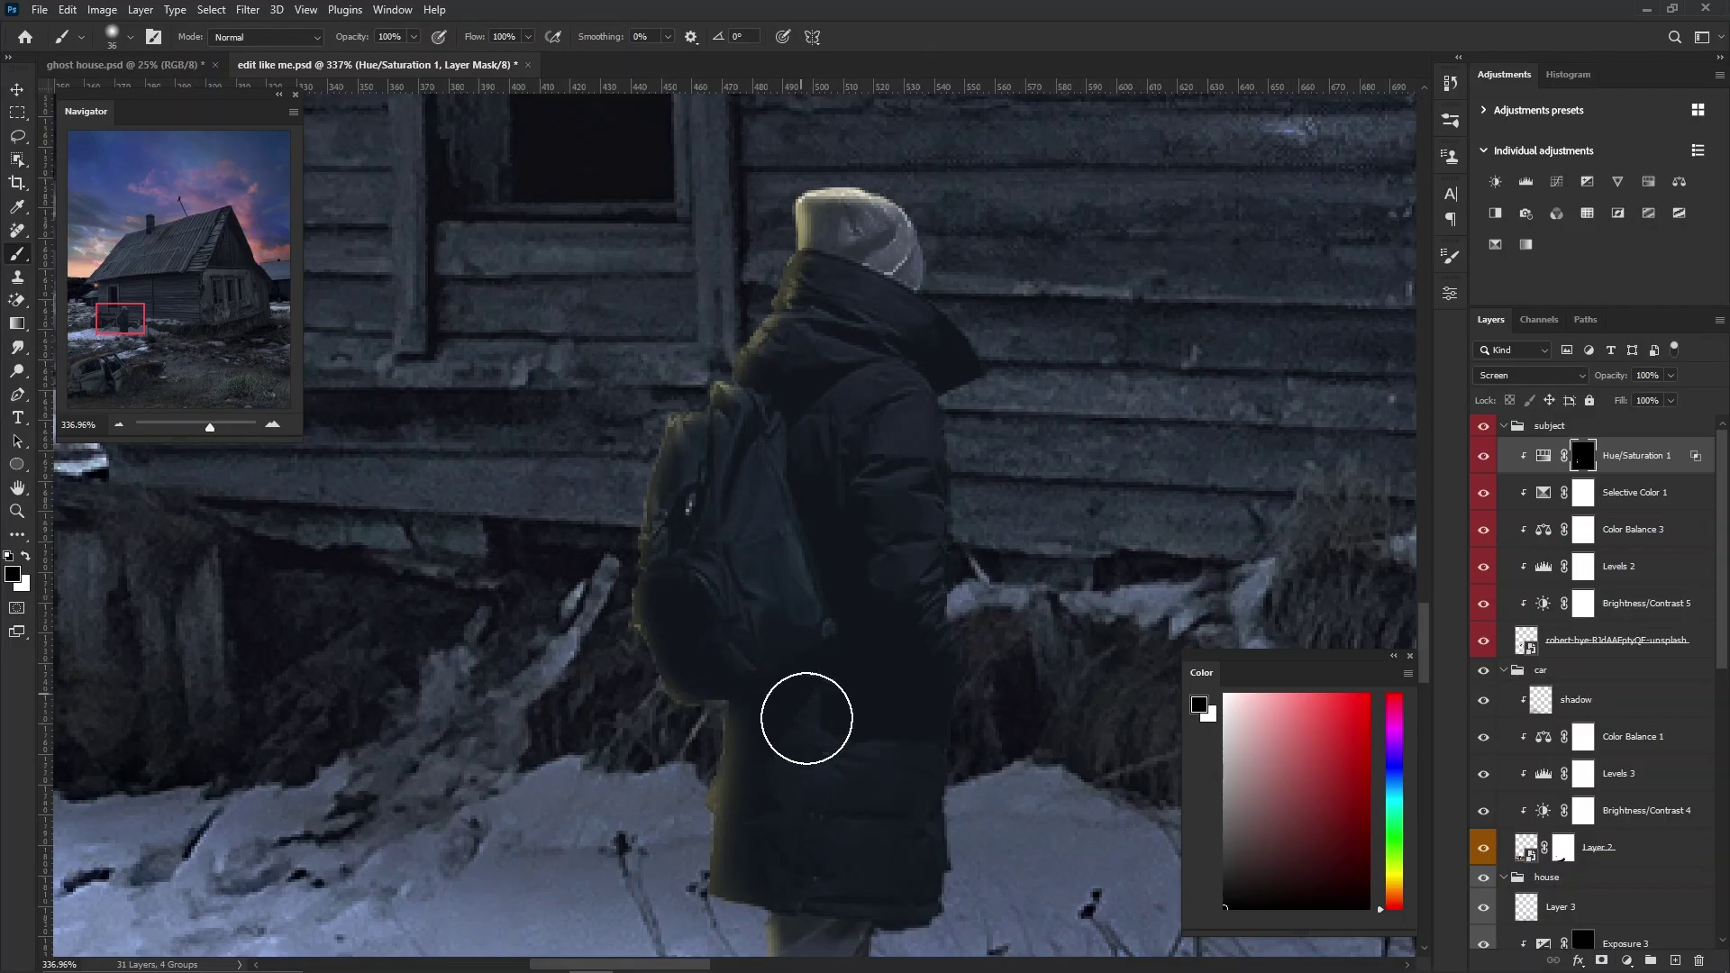
scroll(803, 715, down, 4)
scroll(439, 656, down, 2)
Add a Hue/Saturation glow to the car group in Linear Dodge with an inverted mask.
click(1636, 700)
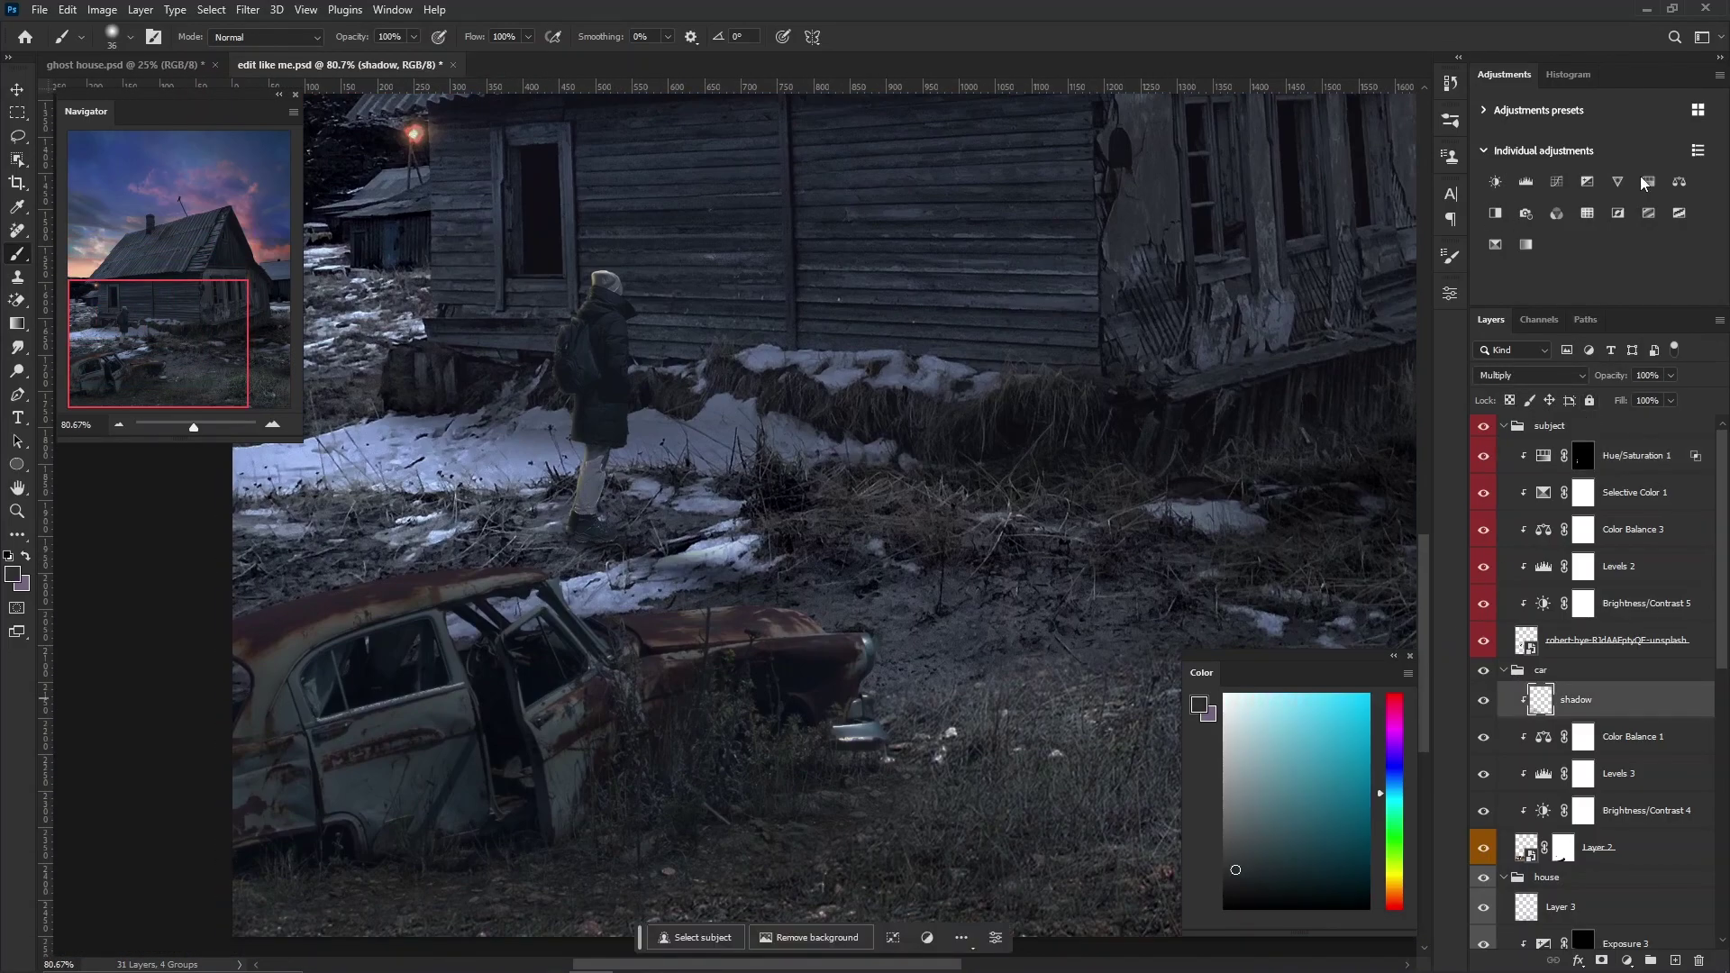
click(1648, 181)
key(shift+alt+w)
scroll(685, 541, up, 3)
key(ctrl+i)
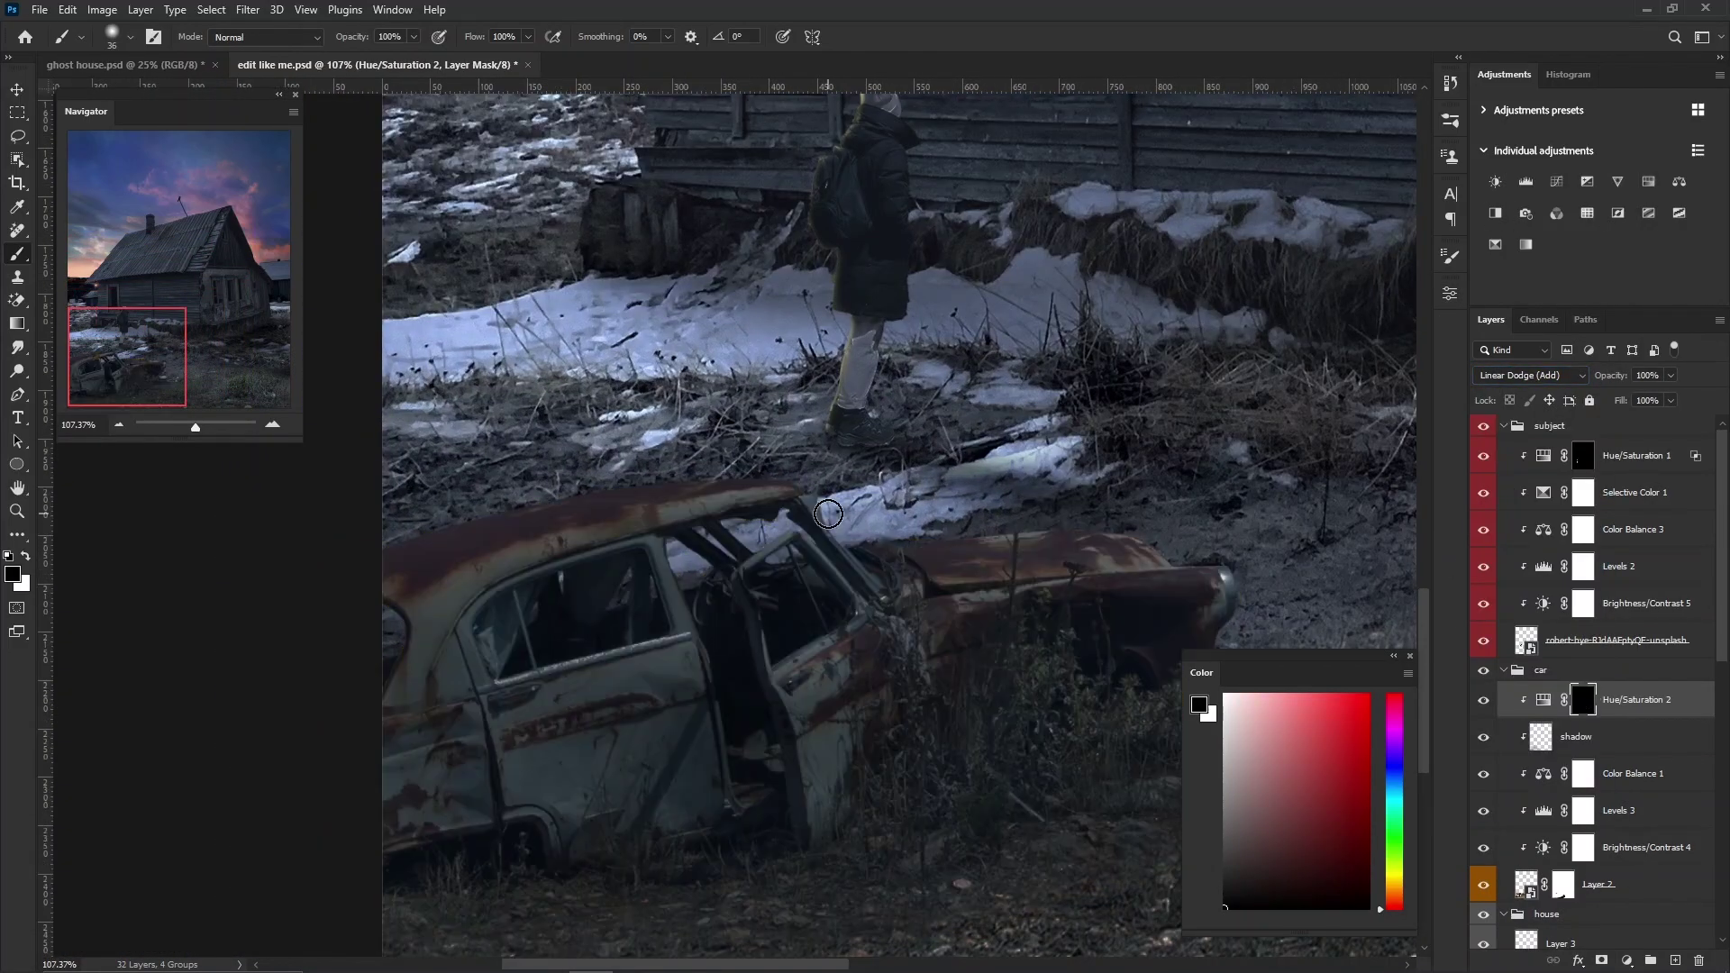
scroll(483, 483, up, 2)
key(x)
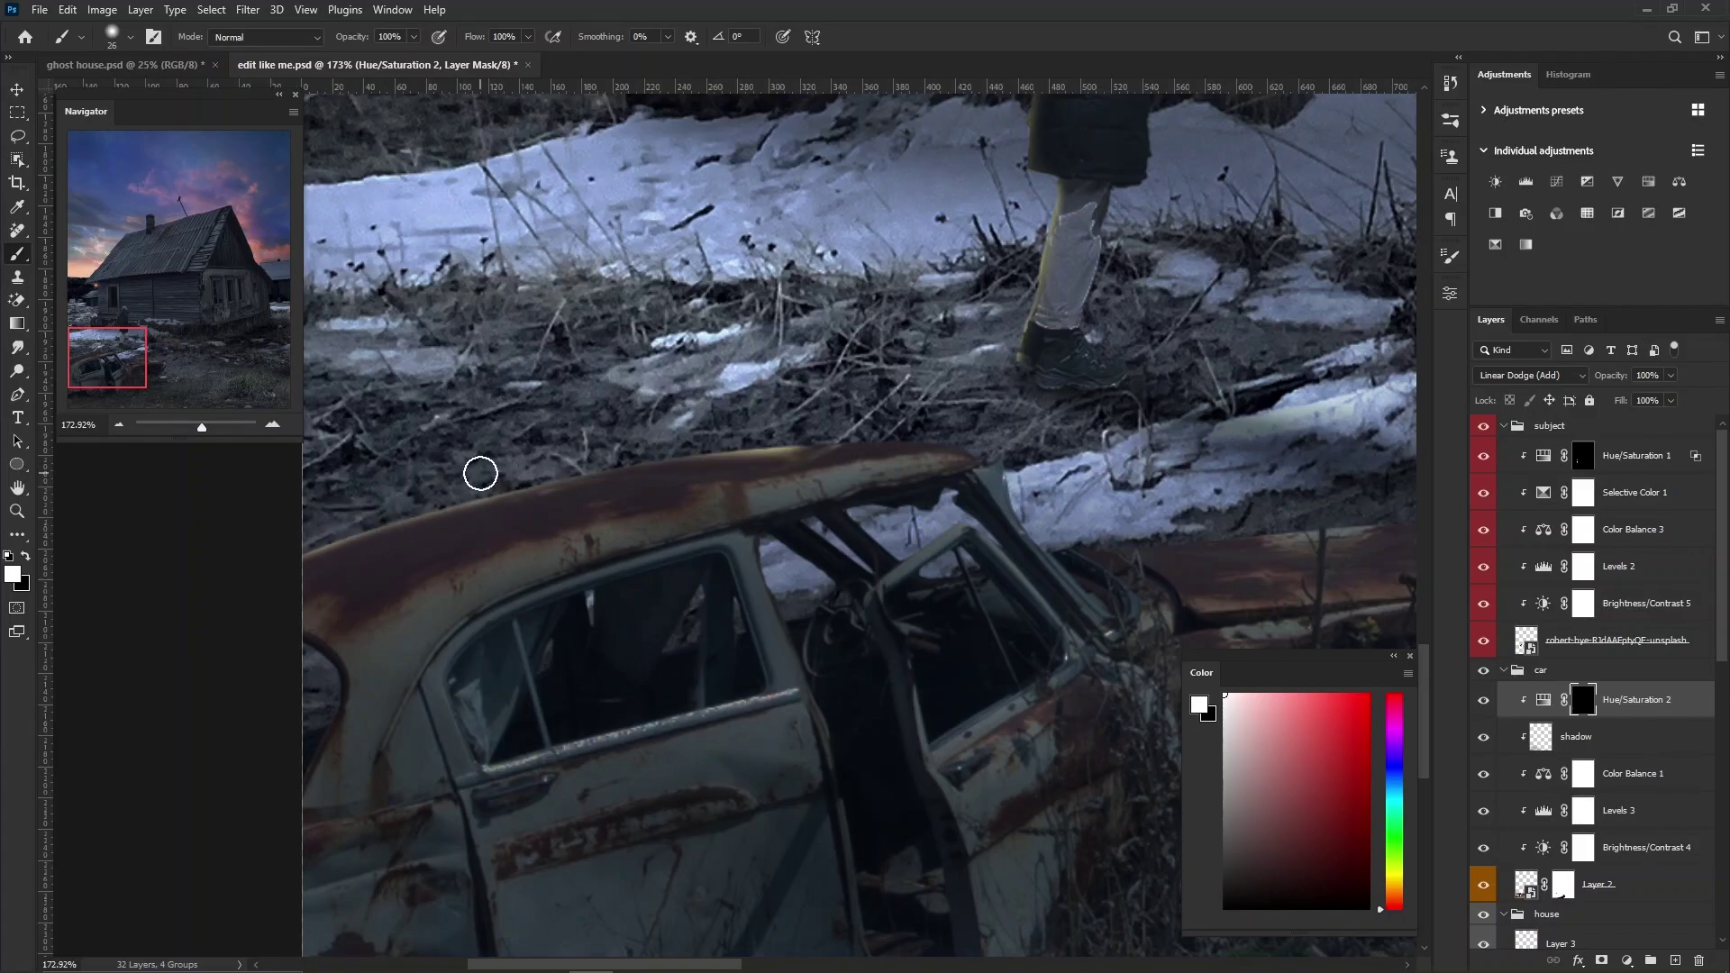
Fit the whole image in view and add a new empty layer in the house group.
scroll(575, 517, right, 4)
scroll(826, 457, right, 2)
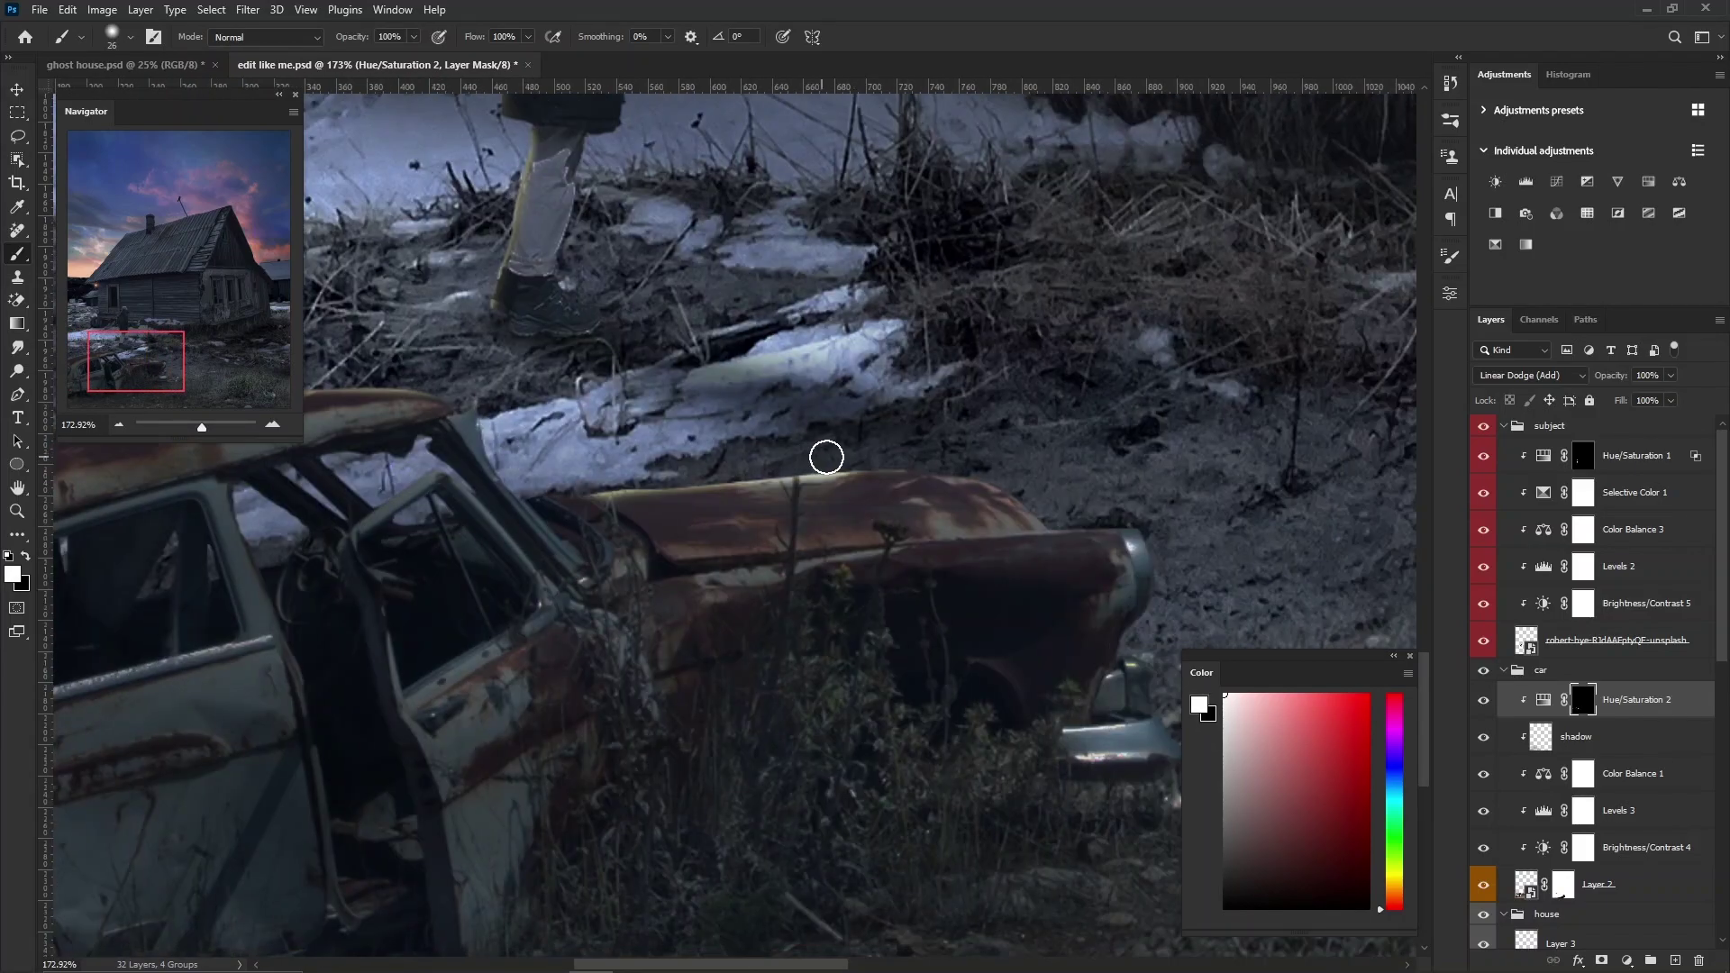
key(ctrl+0)
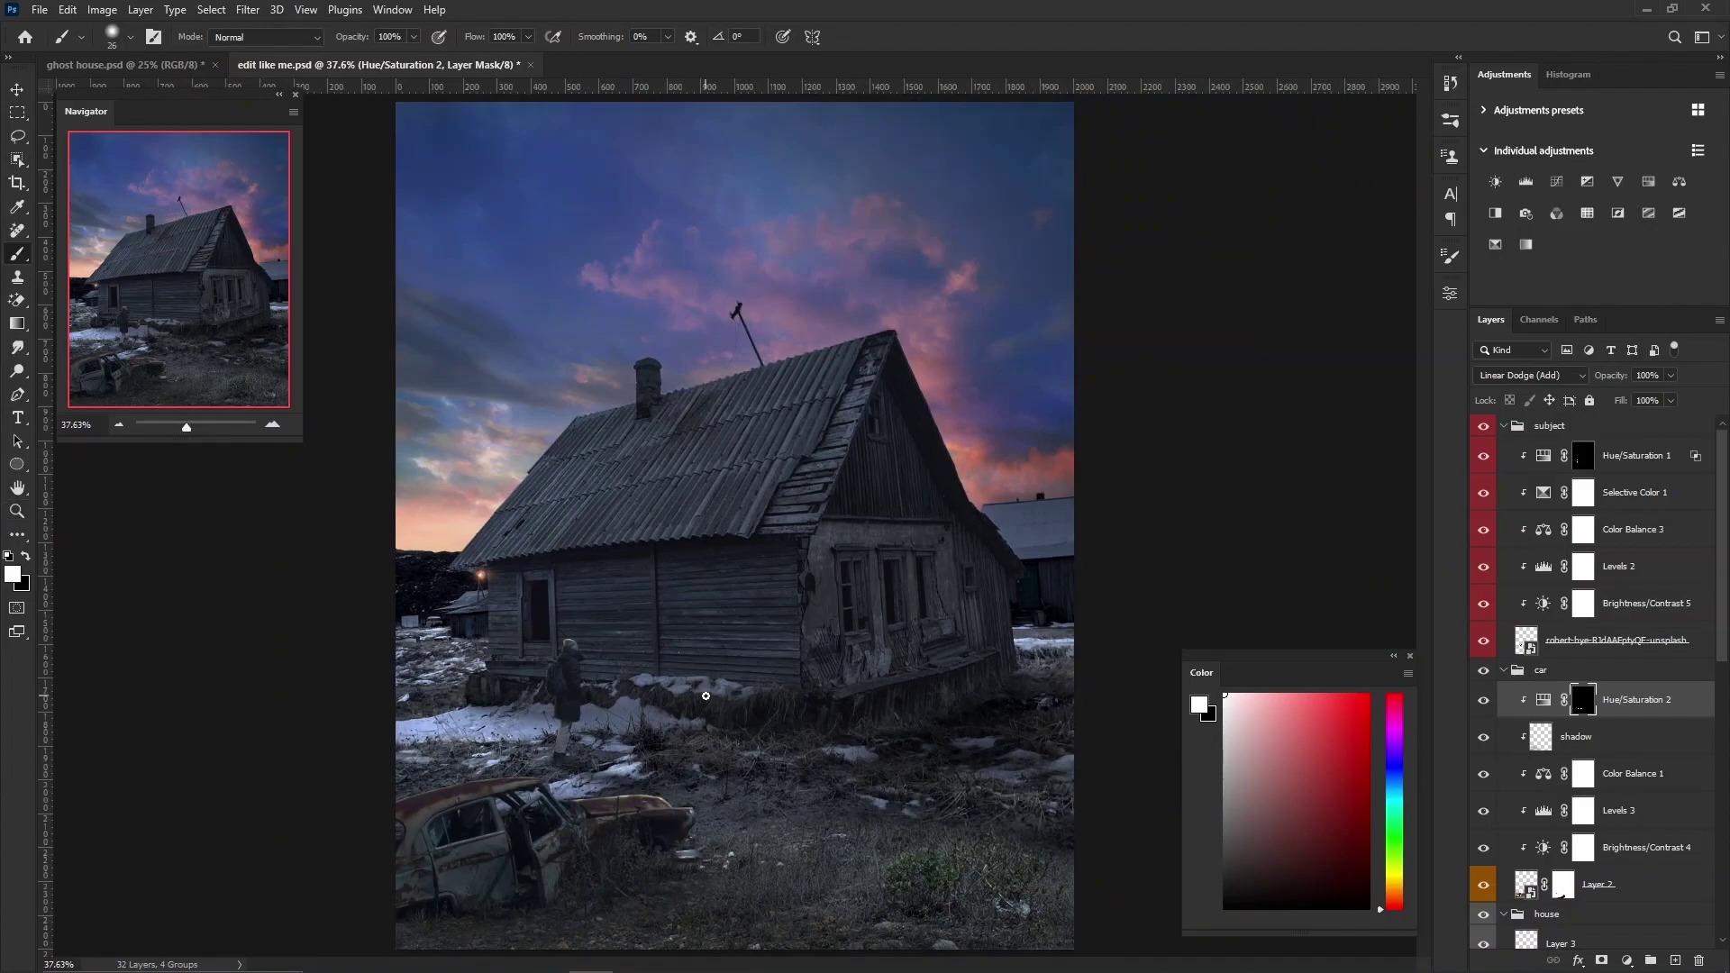
click(1676, 961)
Rename the new layer to fog and pick a soft fog brush at 8% opacity.
double_click(1561, 770)
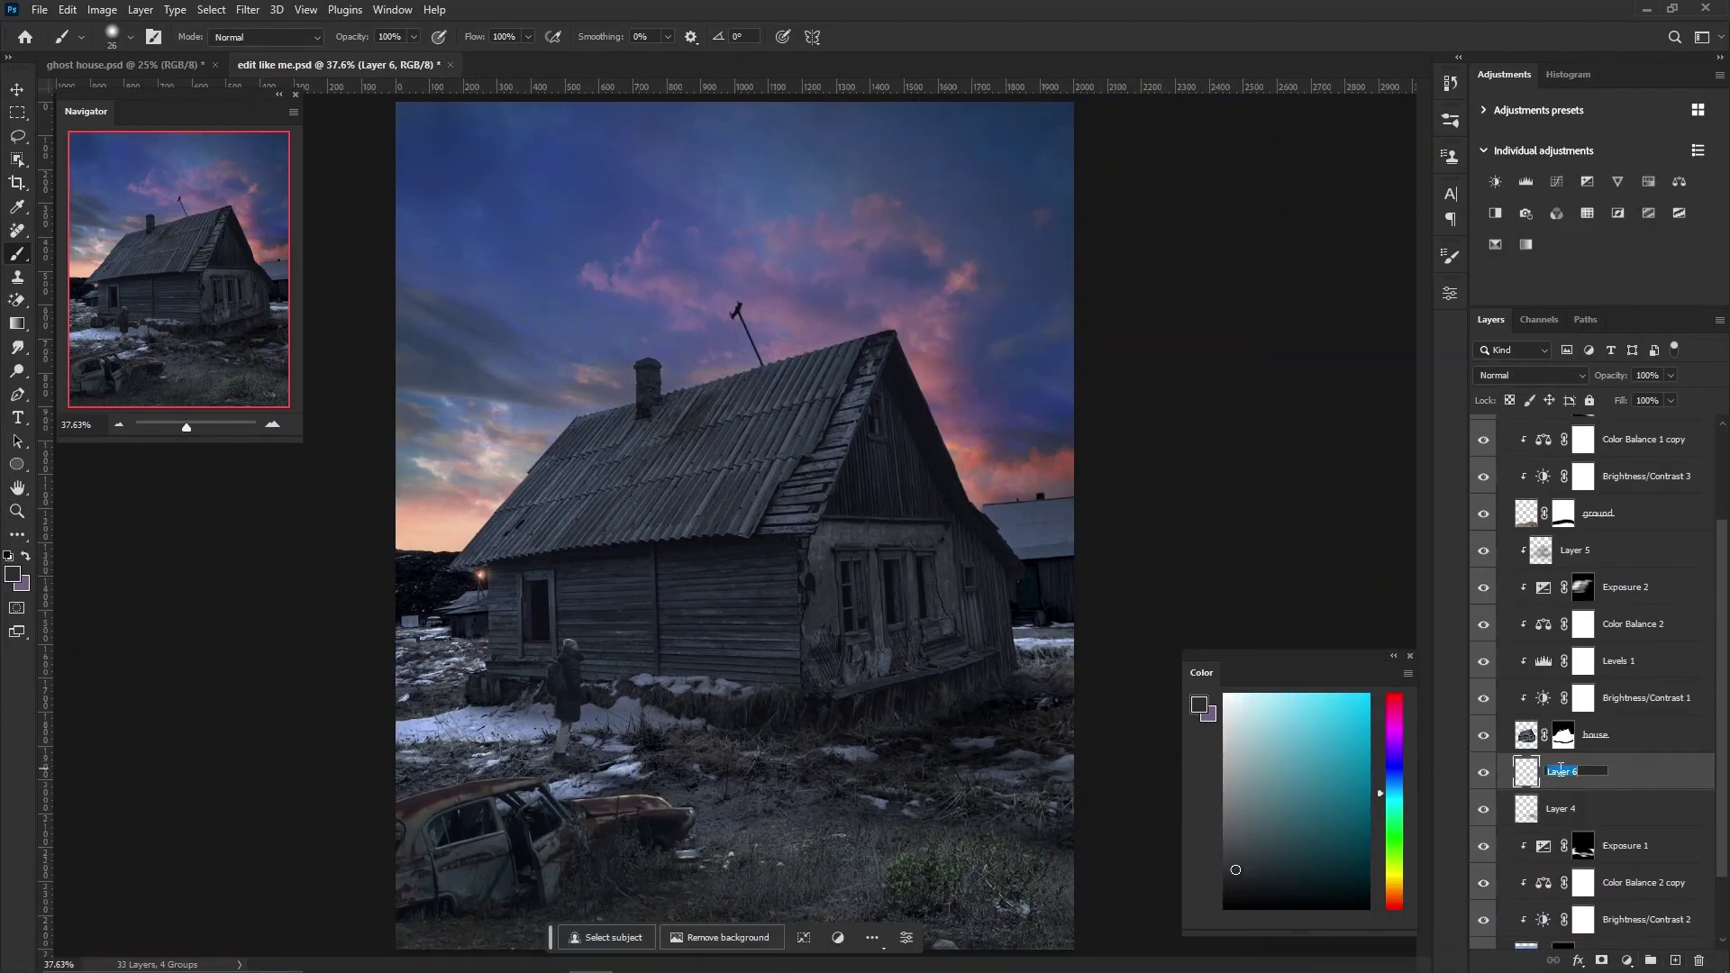
text(fog)
right_click(526, 317)
double_click(824, 445)
click(1450, 256)
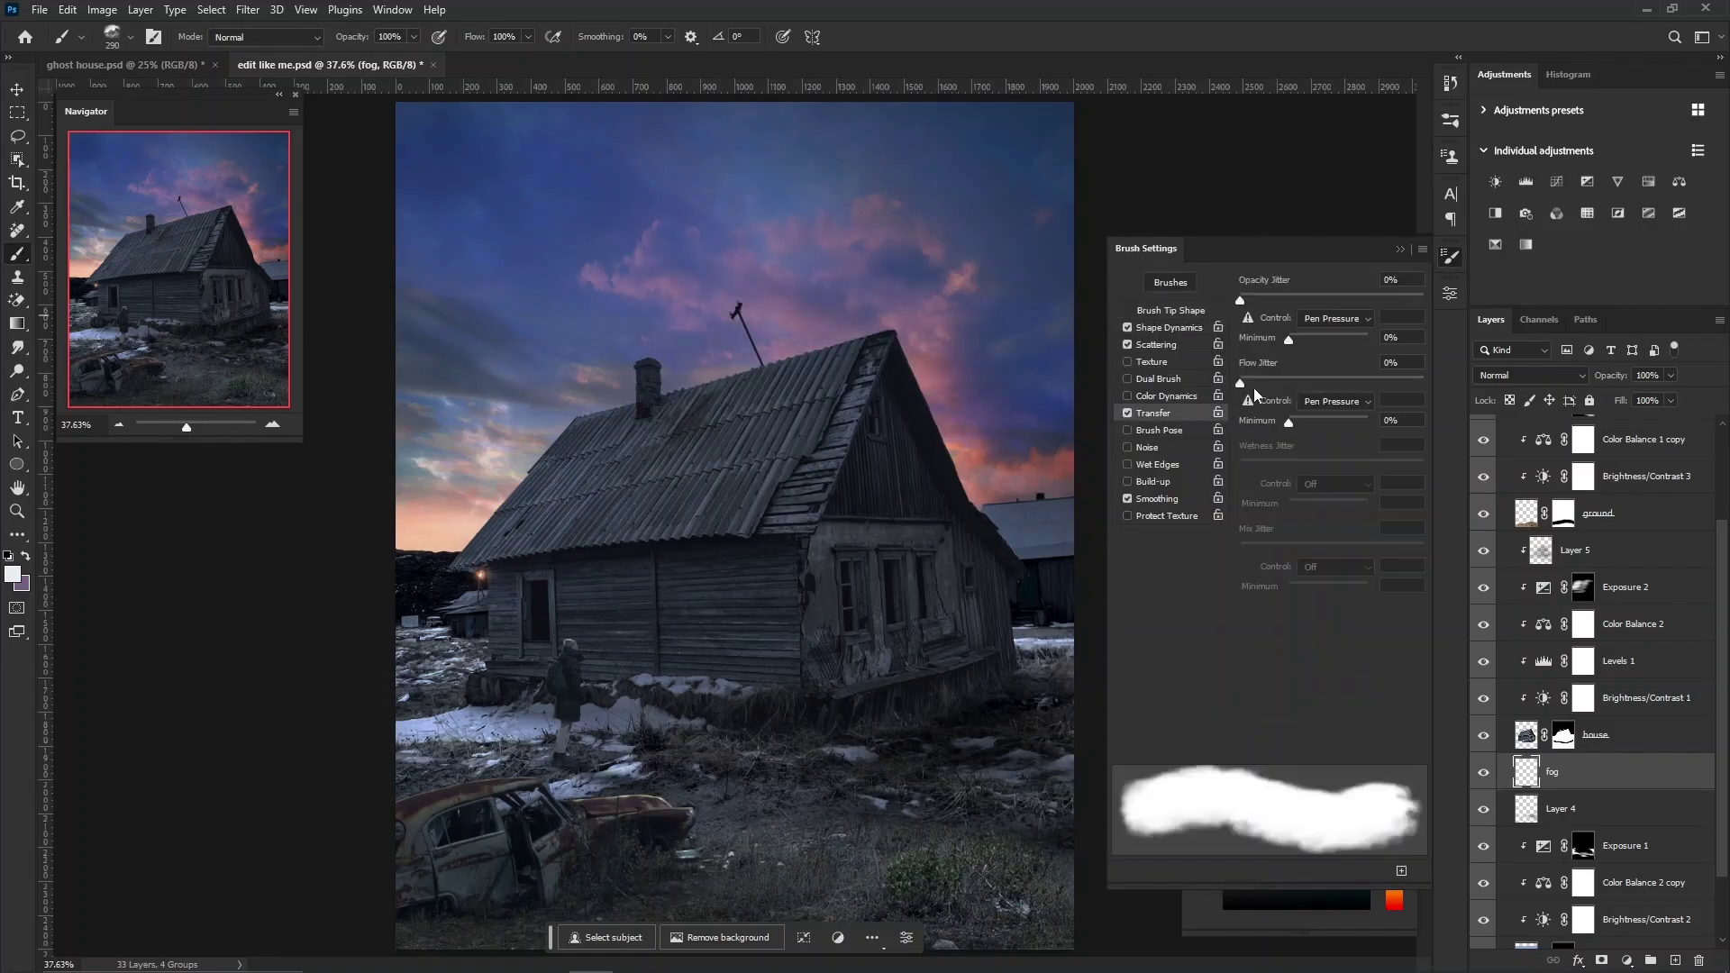
click(1401, 249)
scroll(1059, 577, up, 2)
scroll(1027, 559, up, 2)
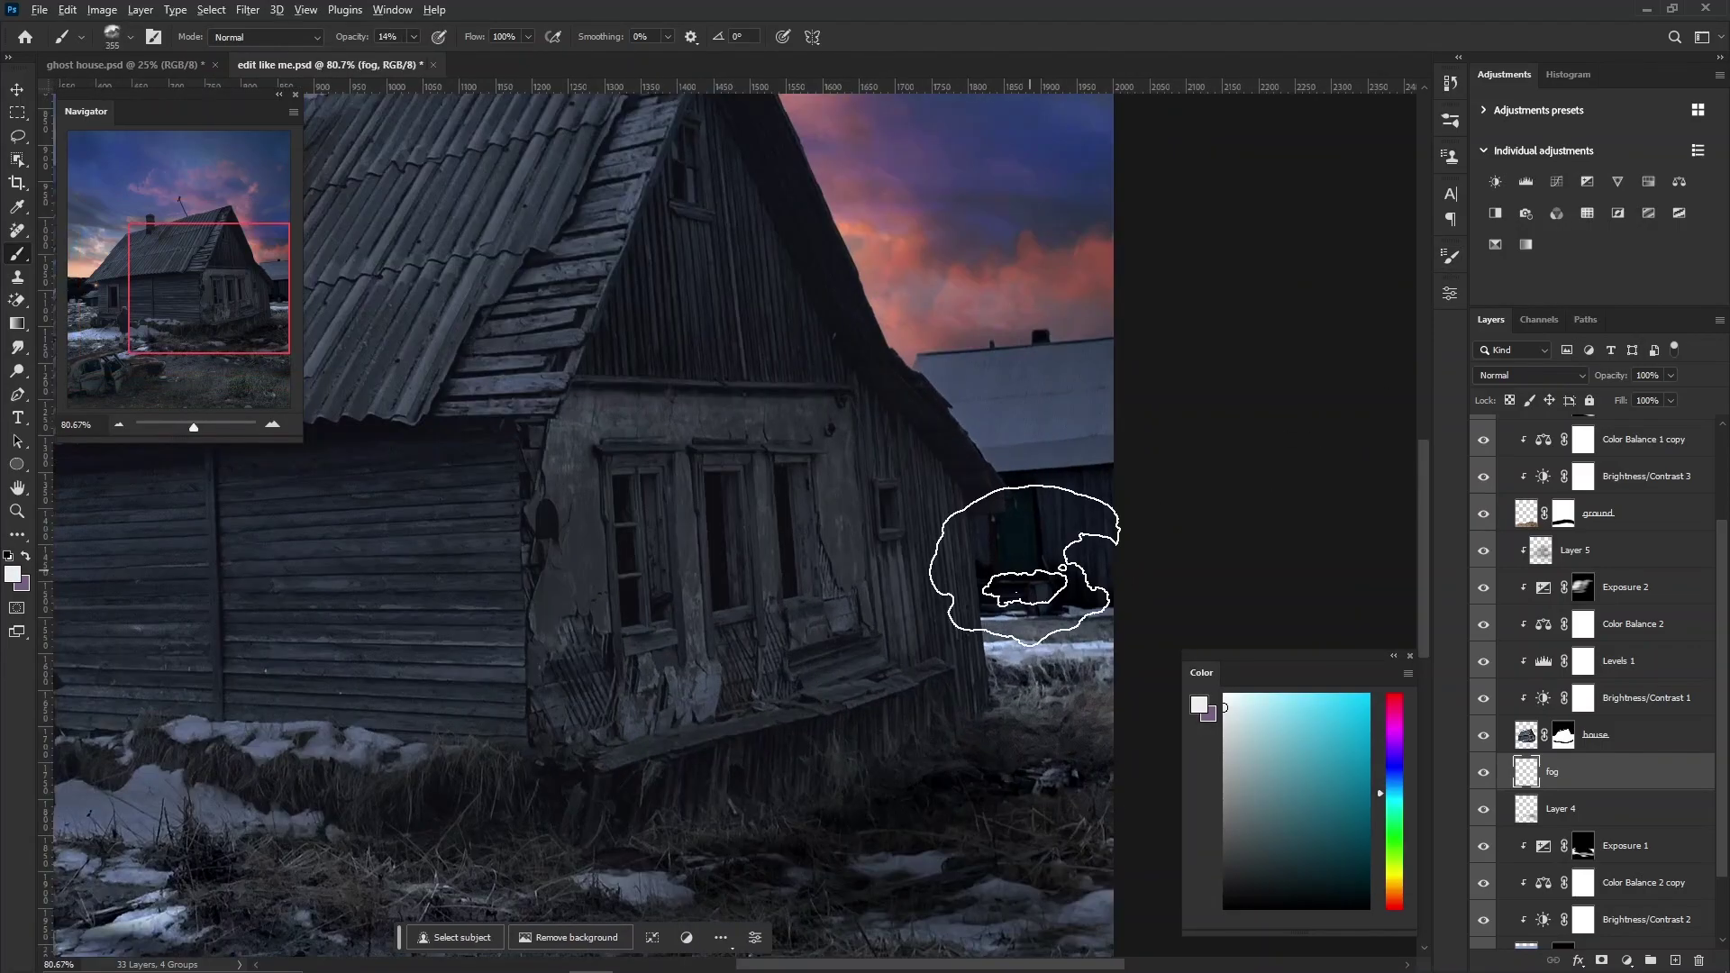
key(1)
key(4)
key(8)
Paint faint white haze near the house base on a new layer in the house group.
scroll(456, 599, left, 5)
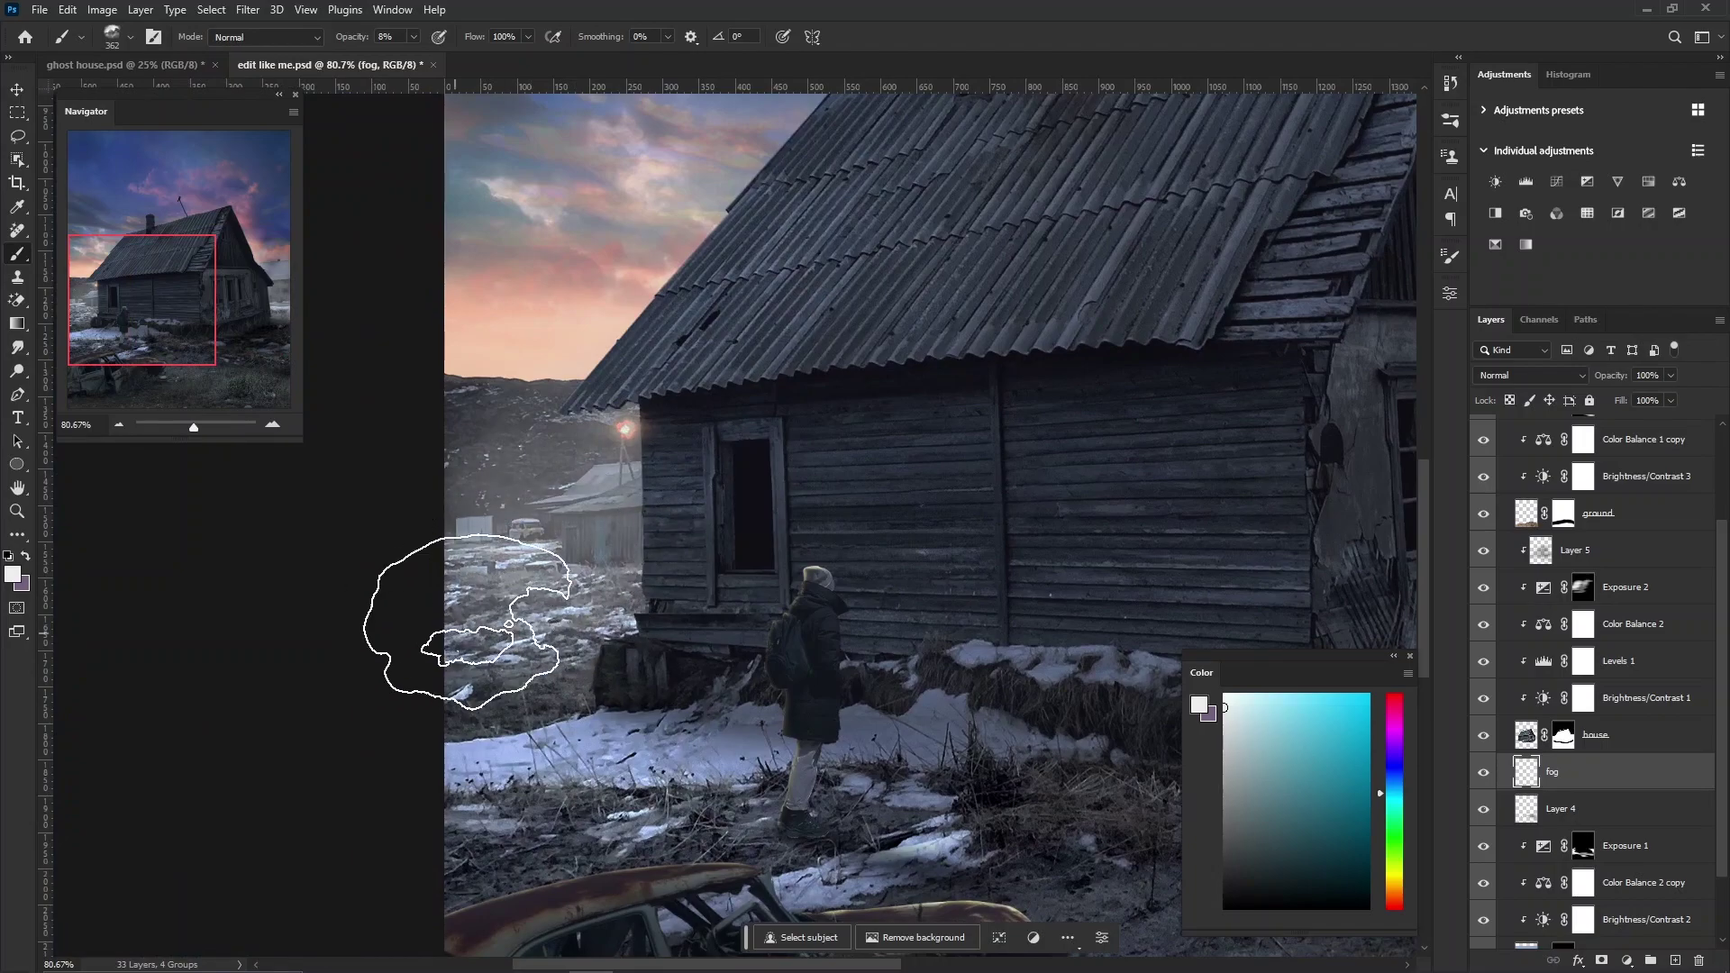
scroll(735, 406, down, 2)
scroll(463, 617, down, 2)
scroll(1061, 521, up, 1)
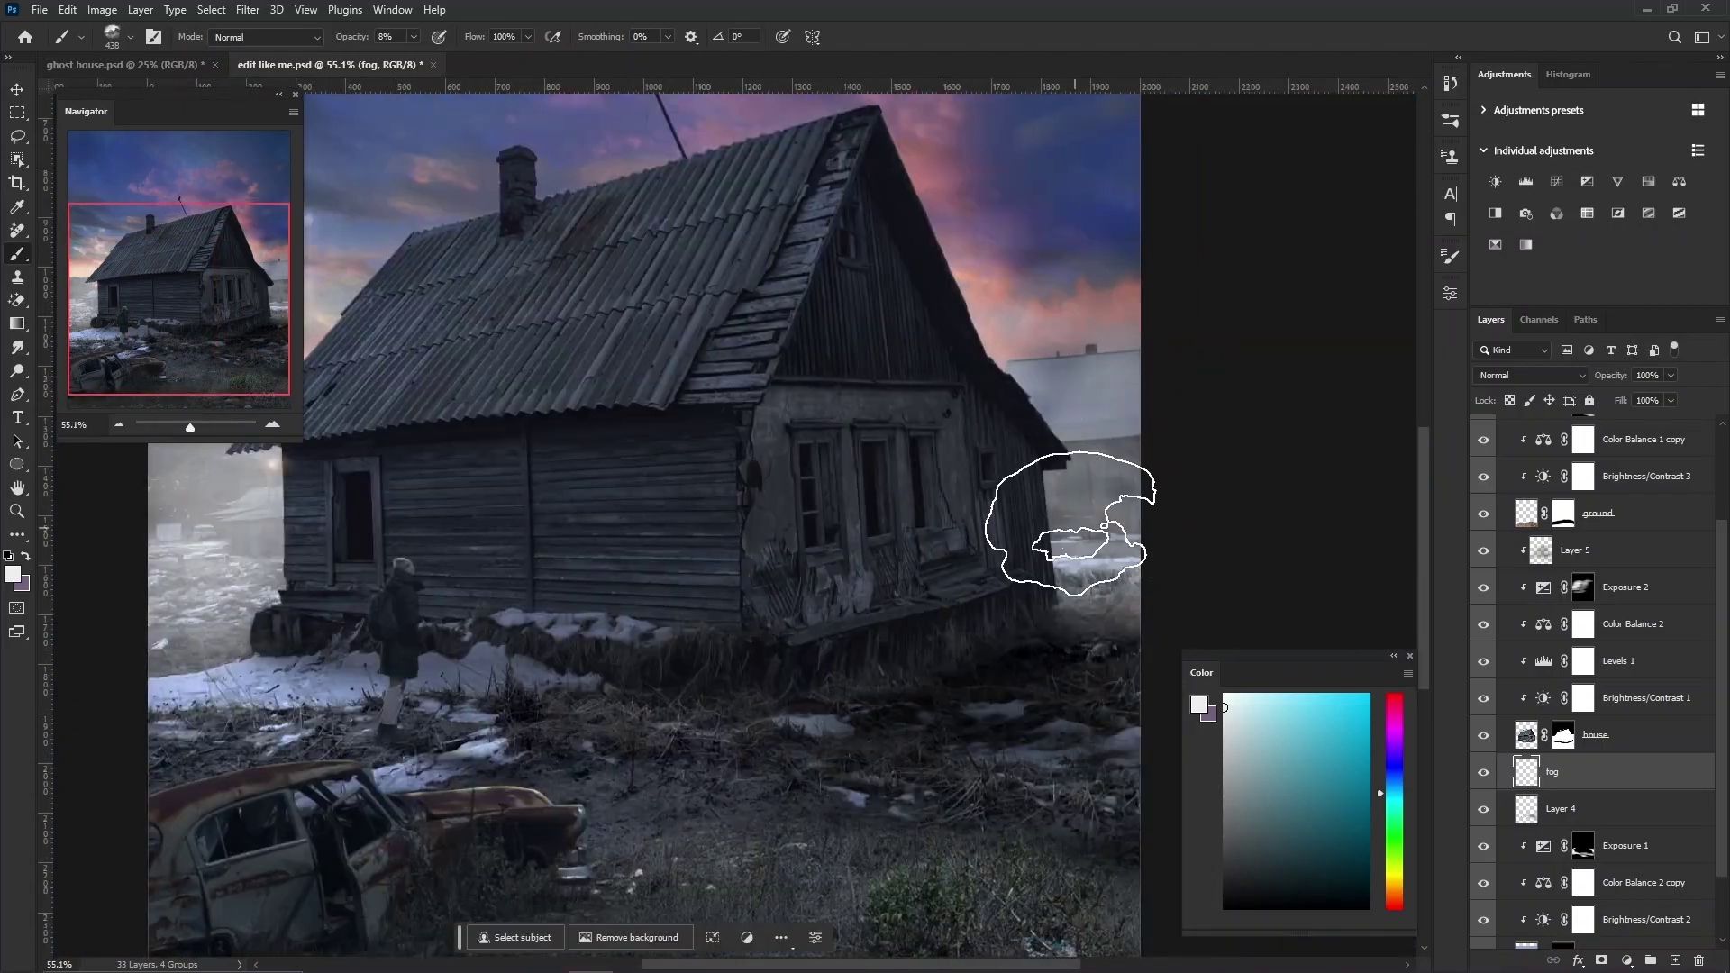
scroll(1060, 521, down, 2)
key(ctrl+shift+alt+n)
scroll(986, 793, up, 1)
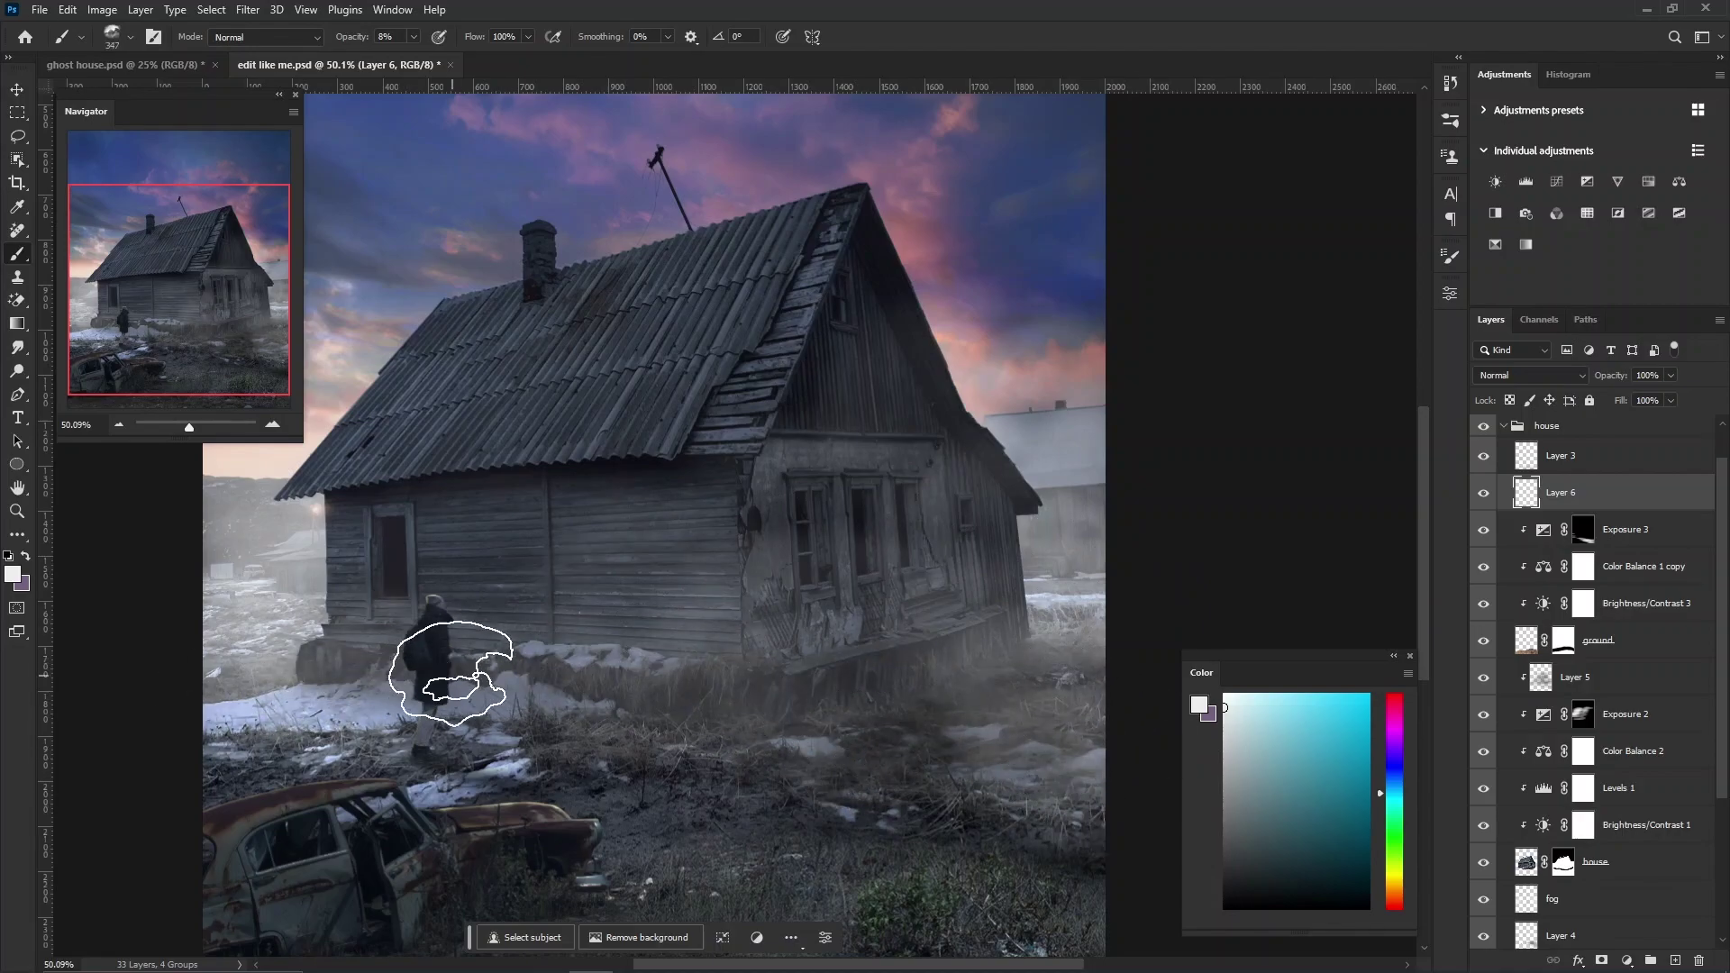
scroll(910, 725, down, 1)
drag(910, 726, 464, 638)
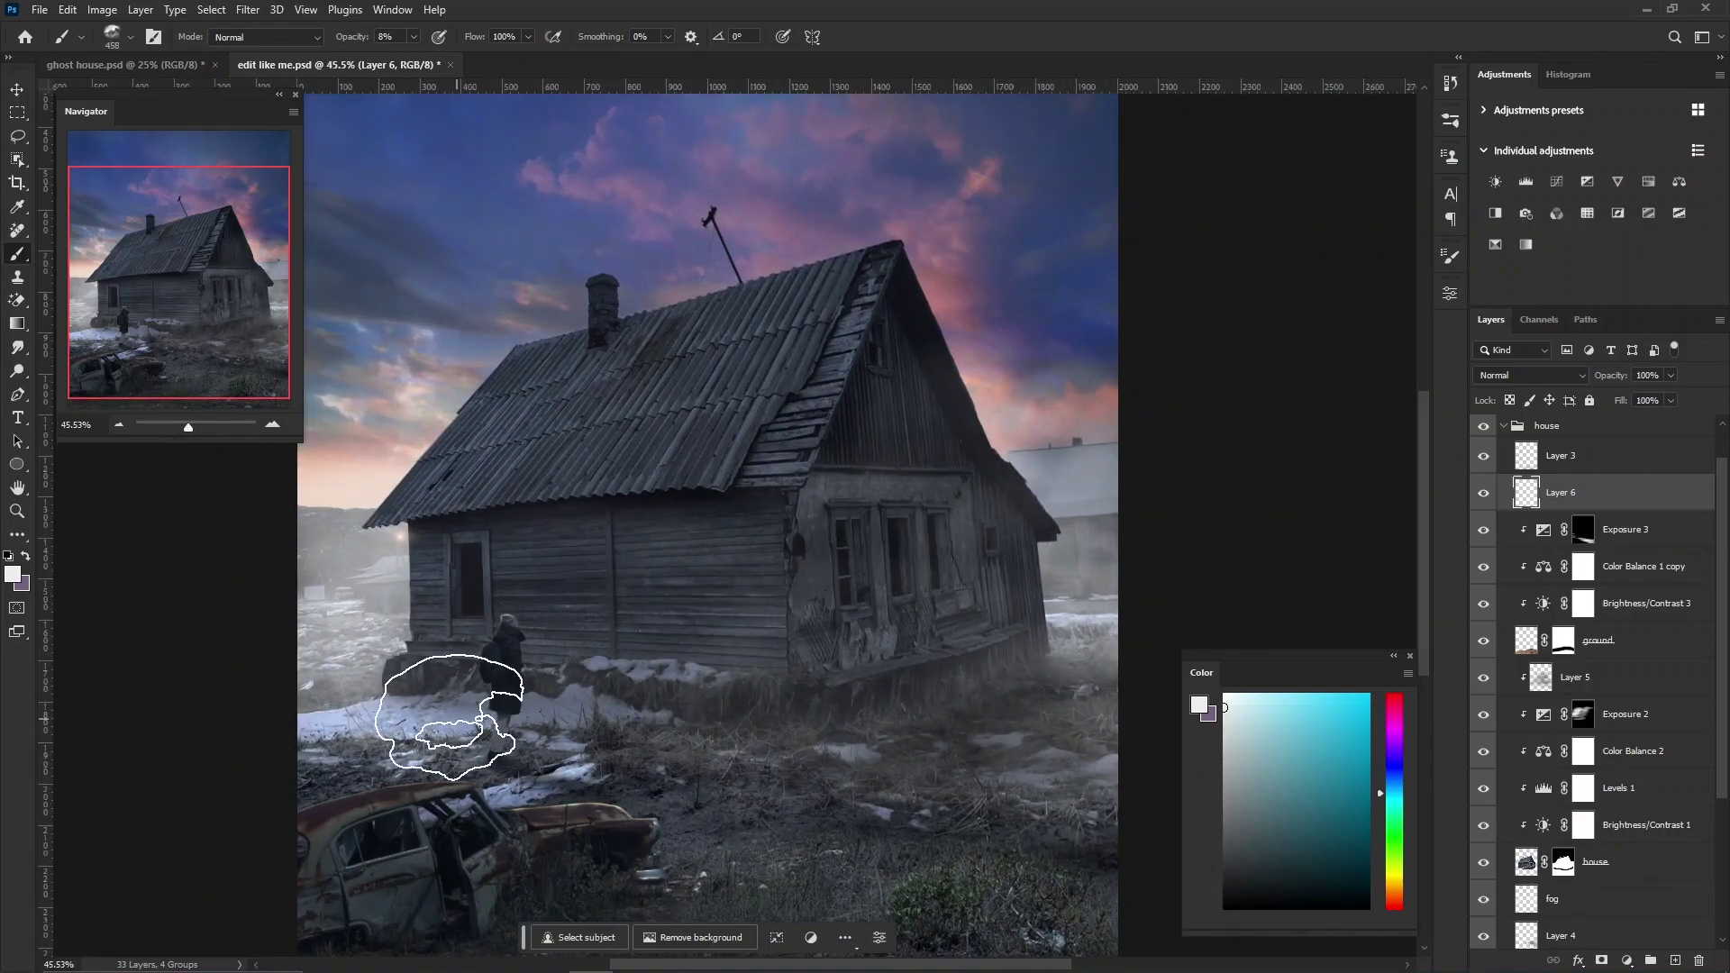
click(1505, 425)
Add two more empty layers, one below the car group and one at the top.
key(ctrl+shift+alt+n)
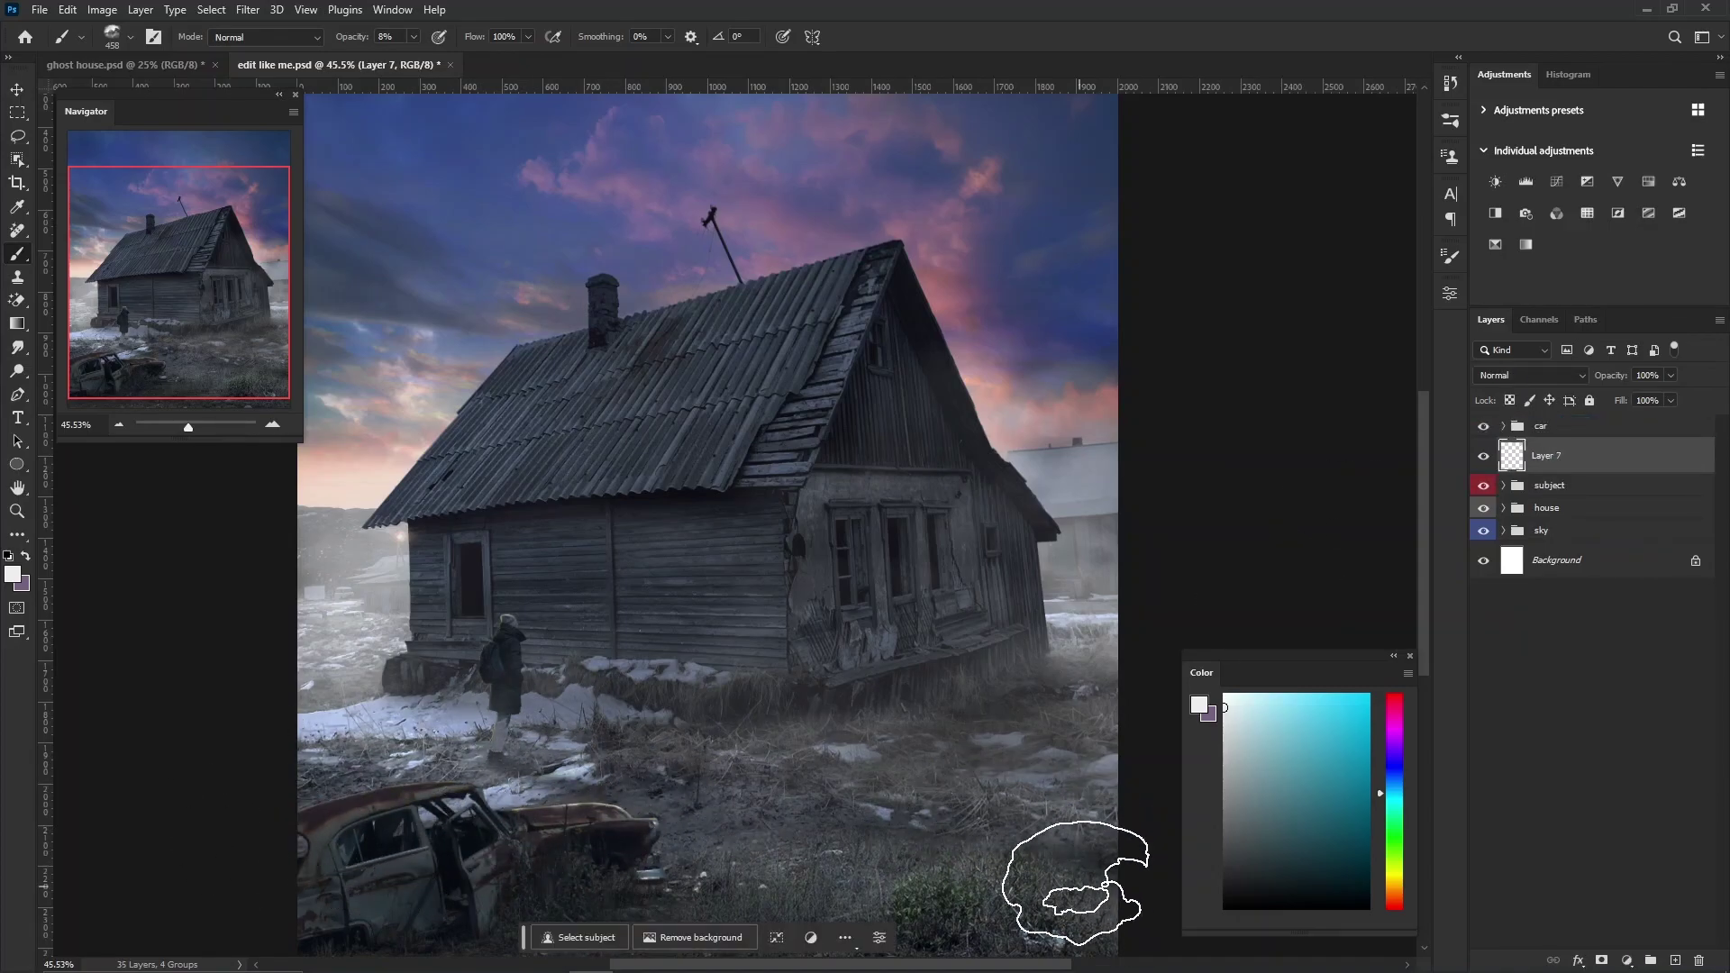
scroll(695, 753, down, 1)
key(ctrl+shift+alt+n)
scroll(769, 760, down, 1)
scroll(769, 760, down, 1)
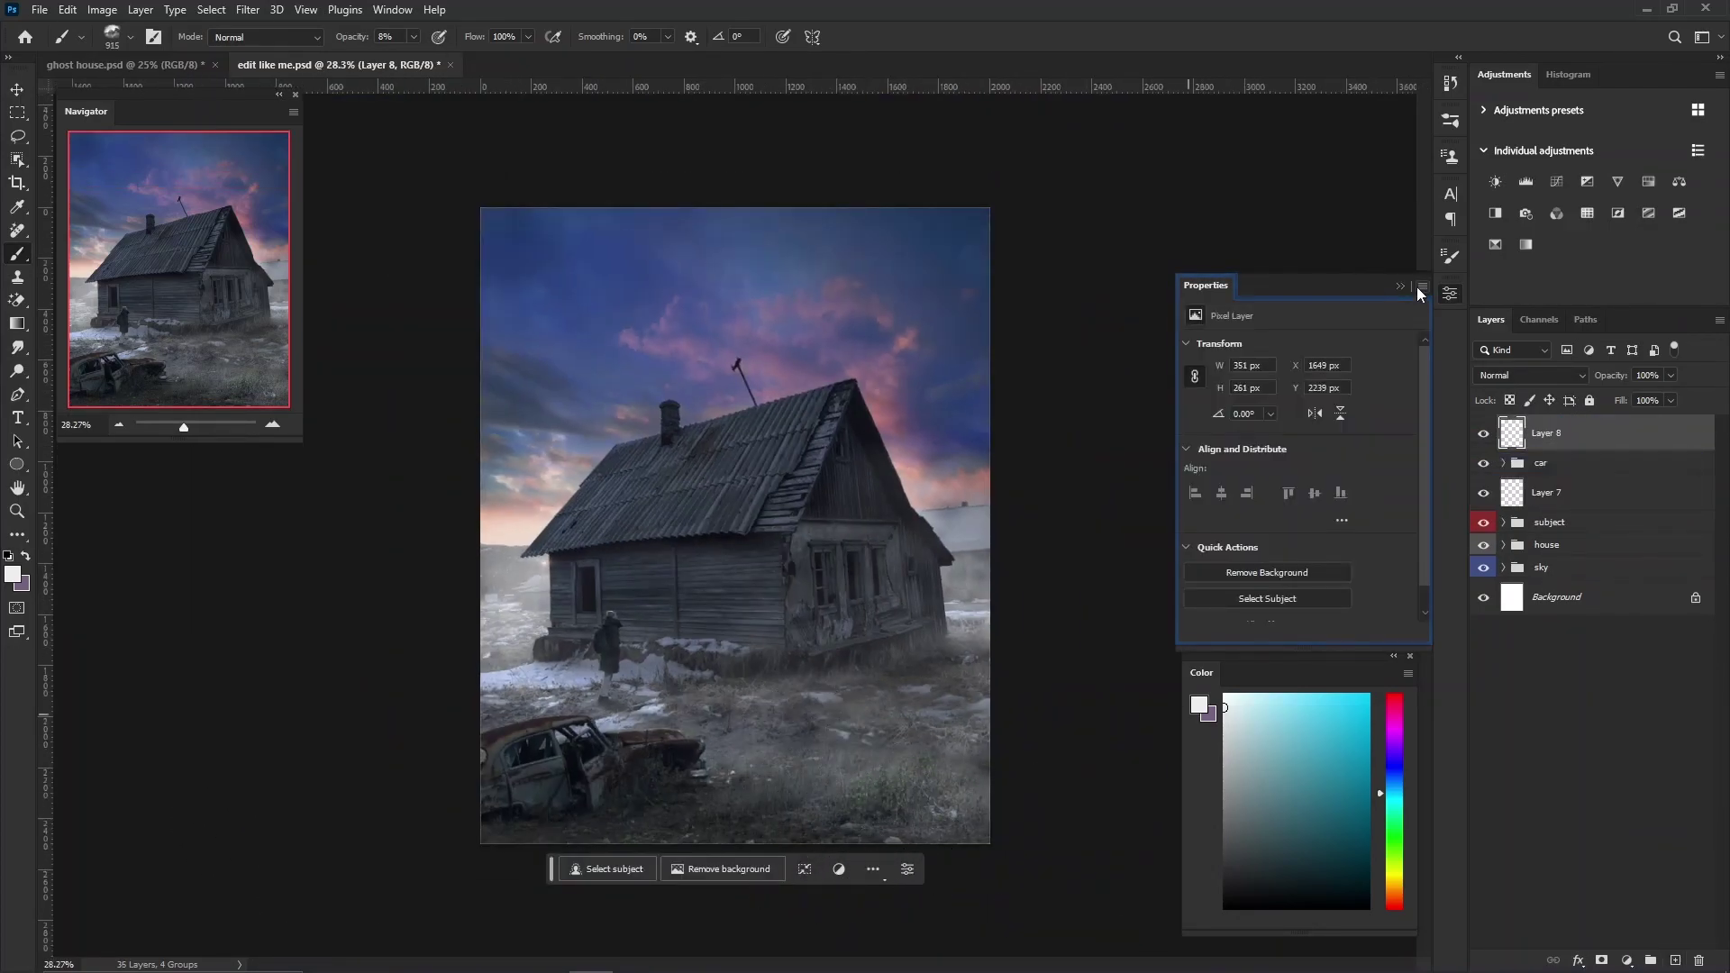
scroll(737, 536, up, 1)
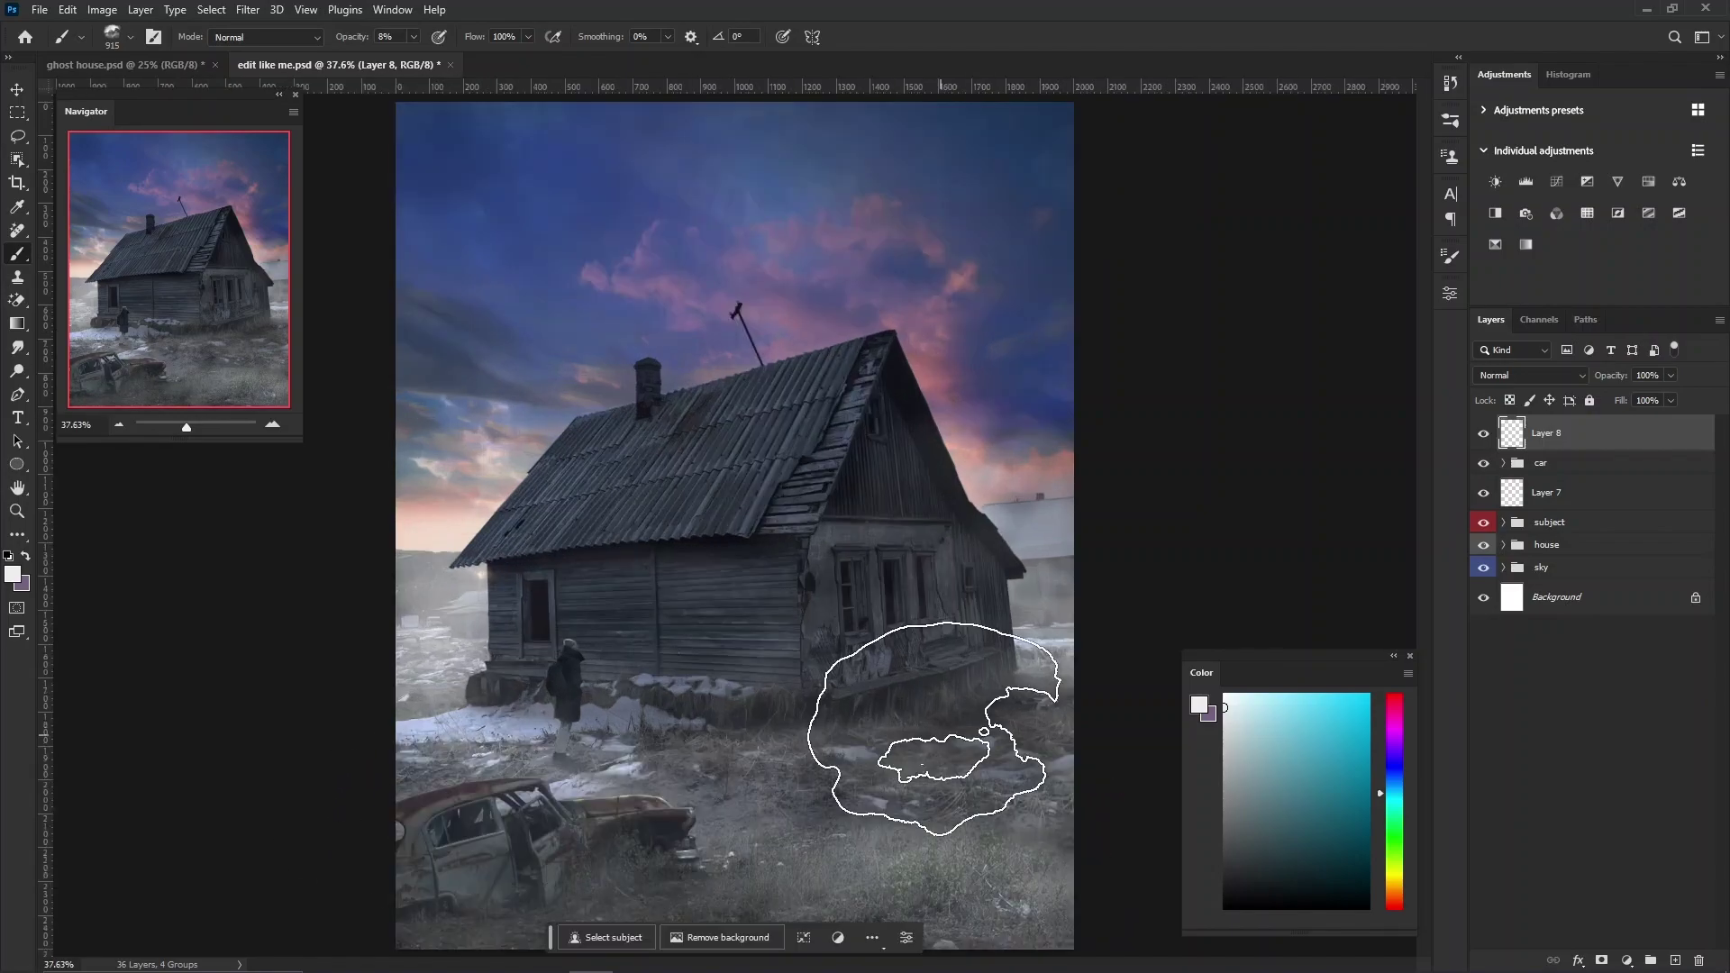
Lower Layer 7's fill to 91%, then select Layer 5 in the house group.
click(1547, 493)
click(1671, 400)
drag(1673, 422, 1665, 424)
click(1586, 649)
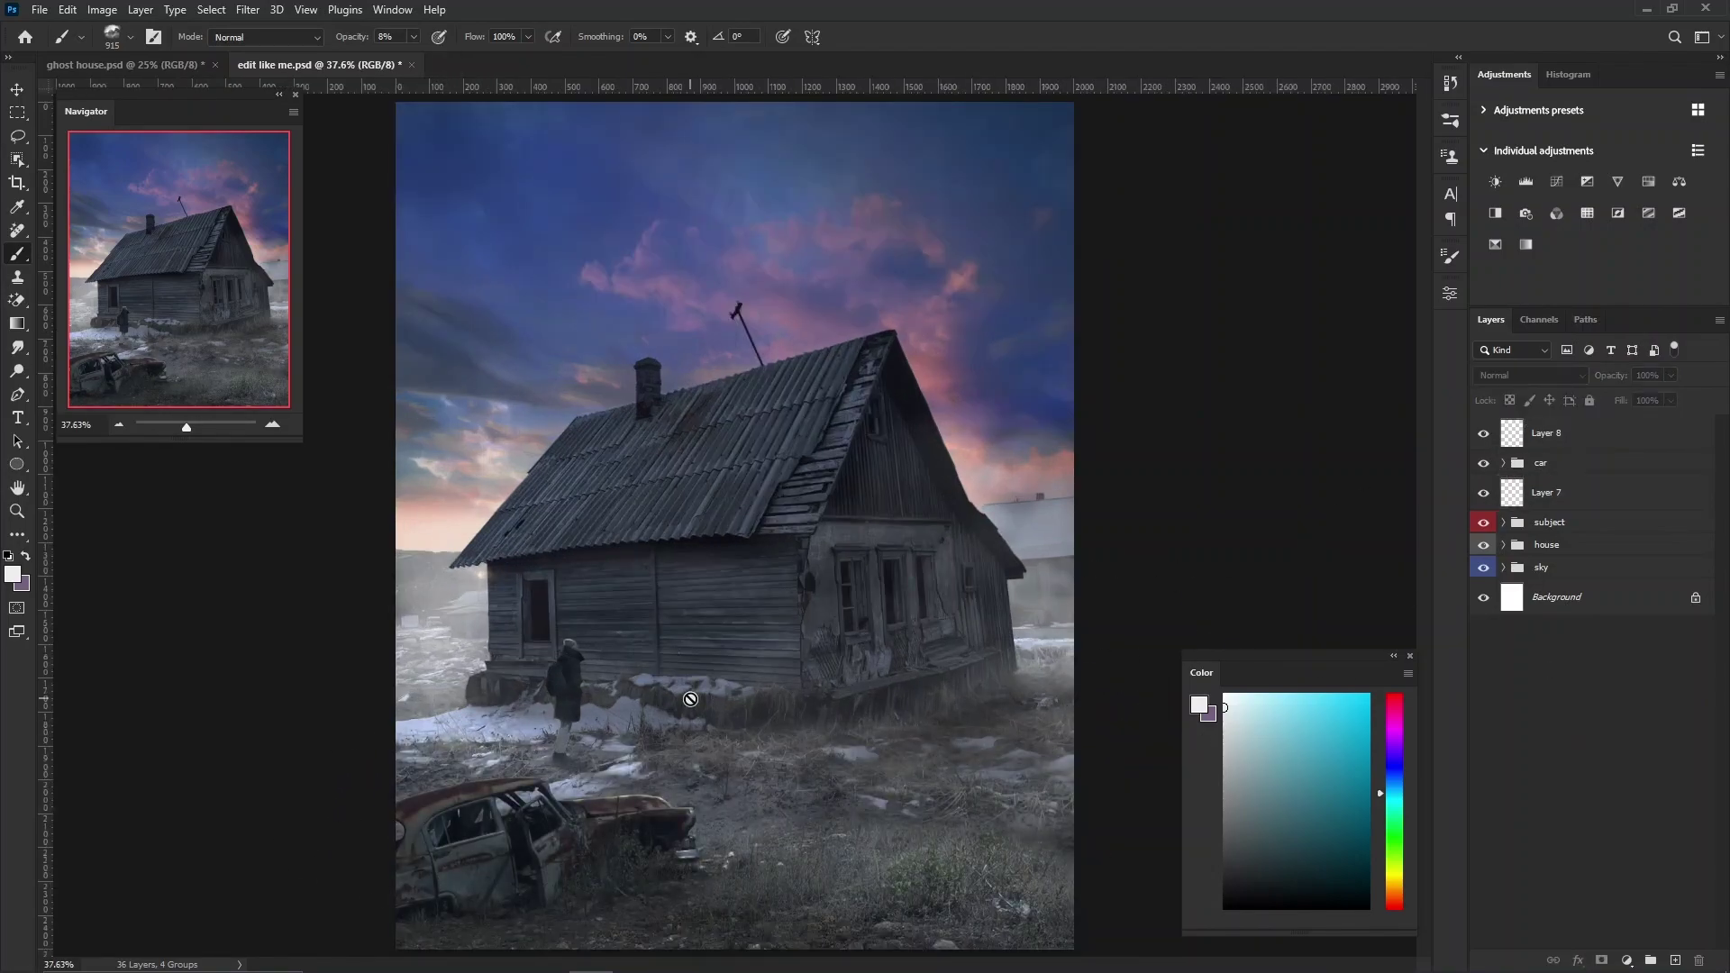
click(1504, 523)
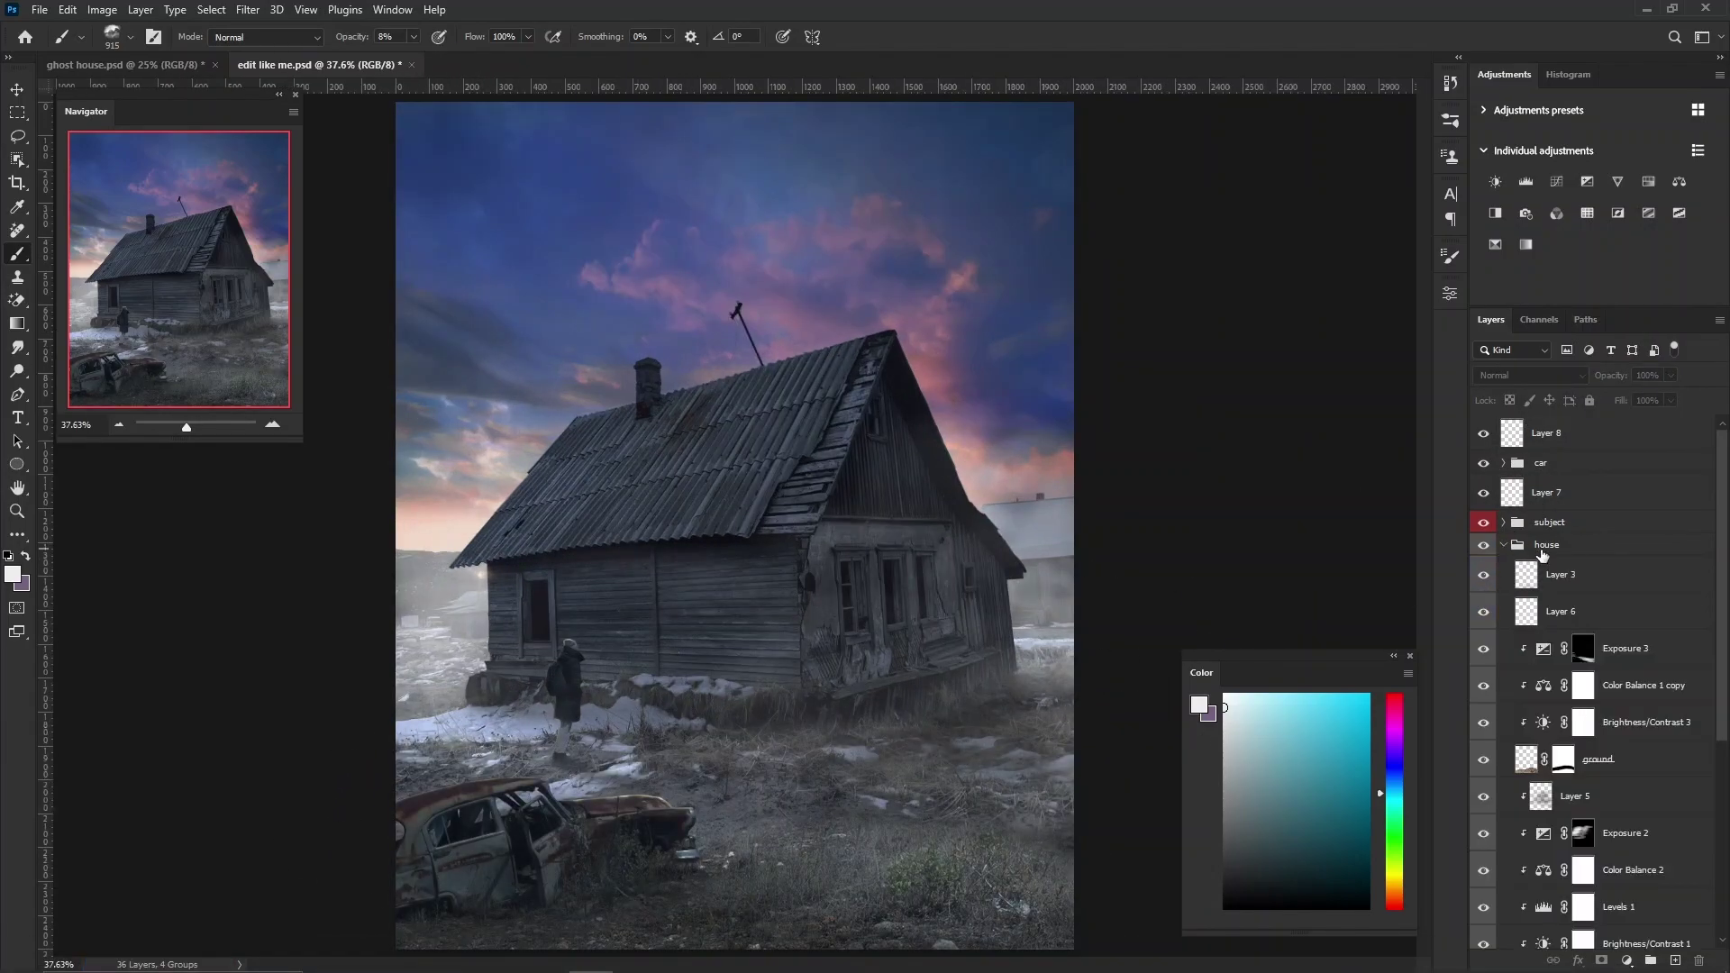
click(1578, 760)
Add a red Solid Color fill clipped to the house, with its mask inverted to hide it.
click(1626, 961)
click(1614, 644)
key(Return)
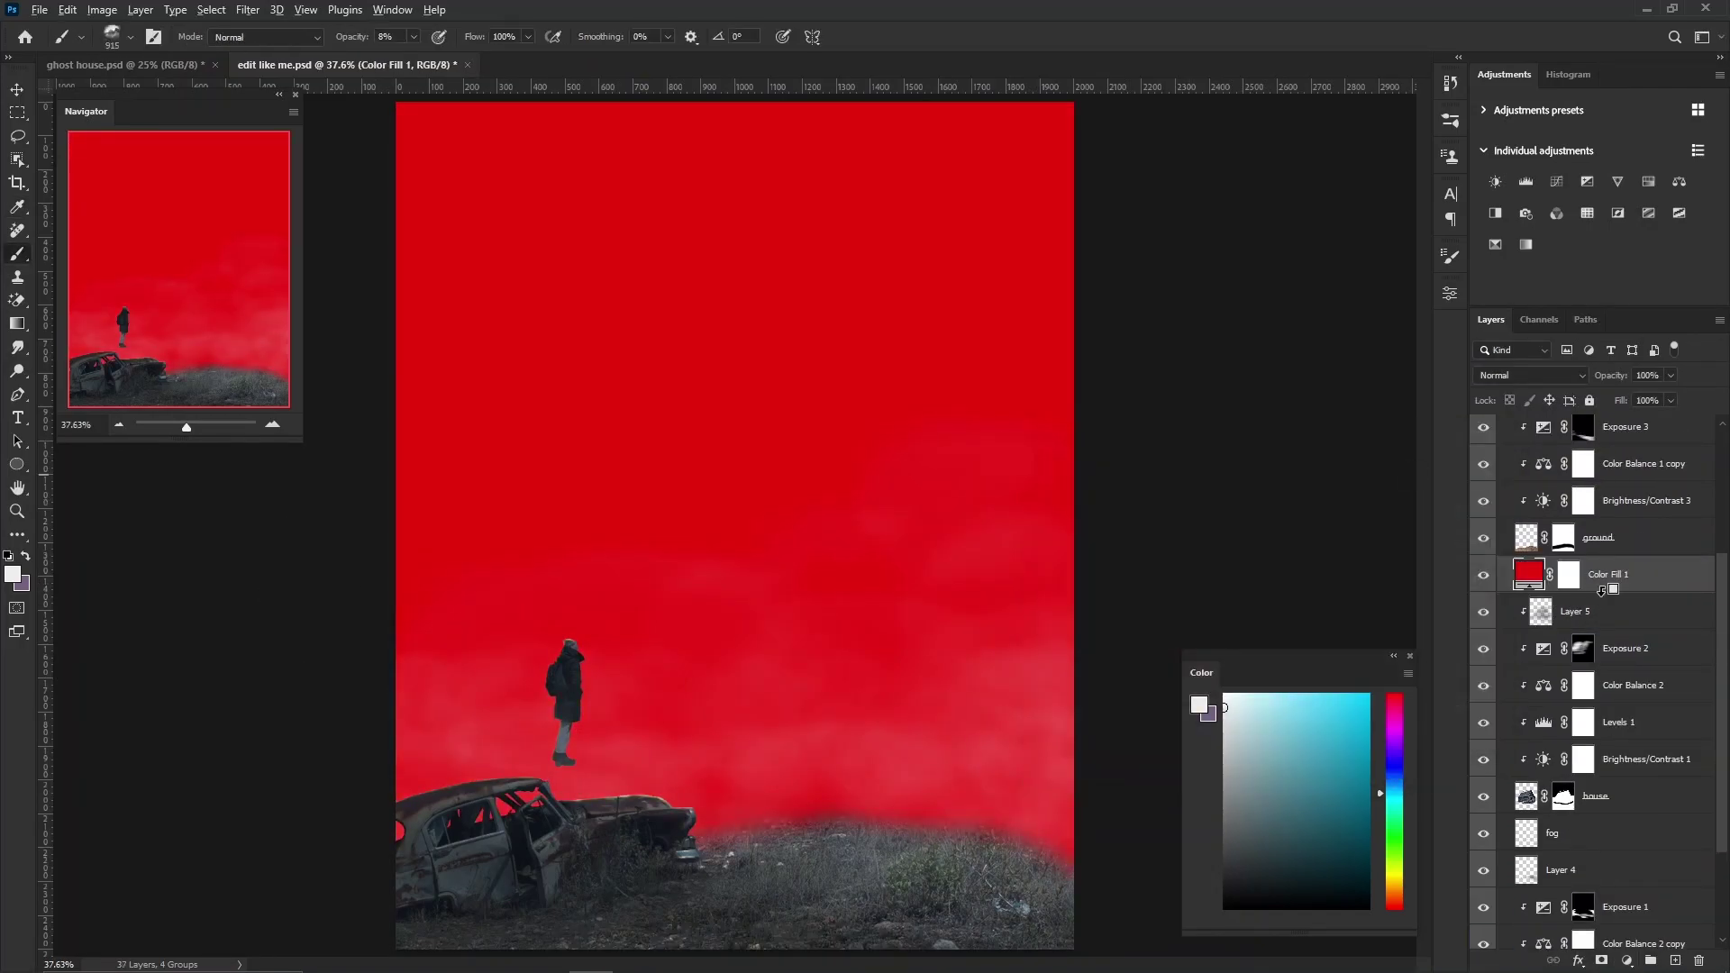
key(ctrl+alt+g)
scroll(586, 631, up, 3)
key(b)
key(ctrl+i)
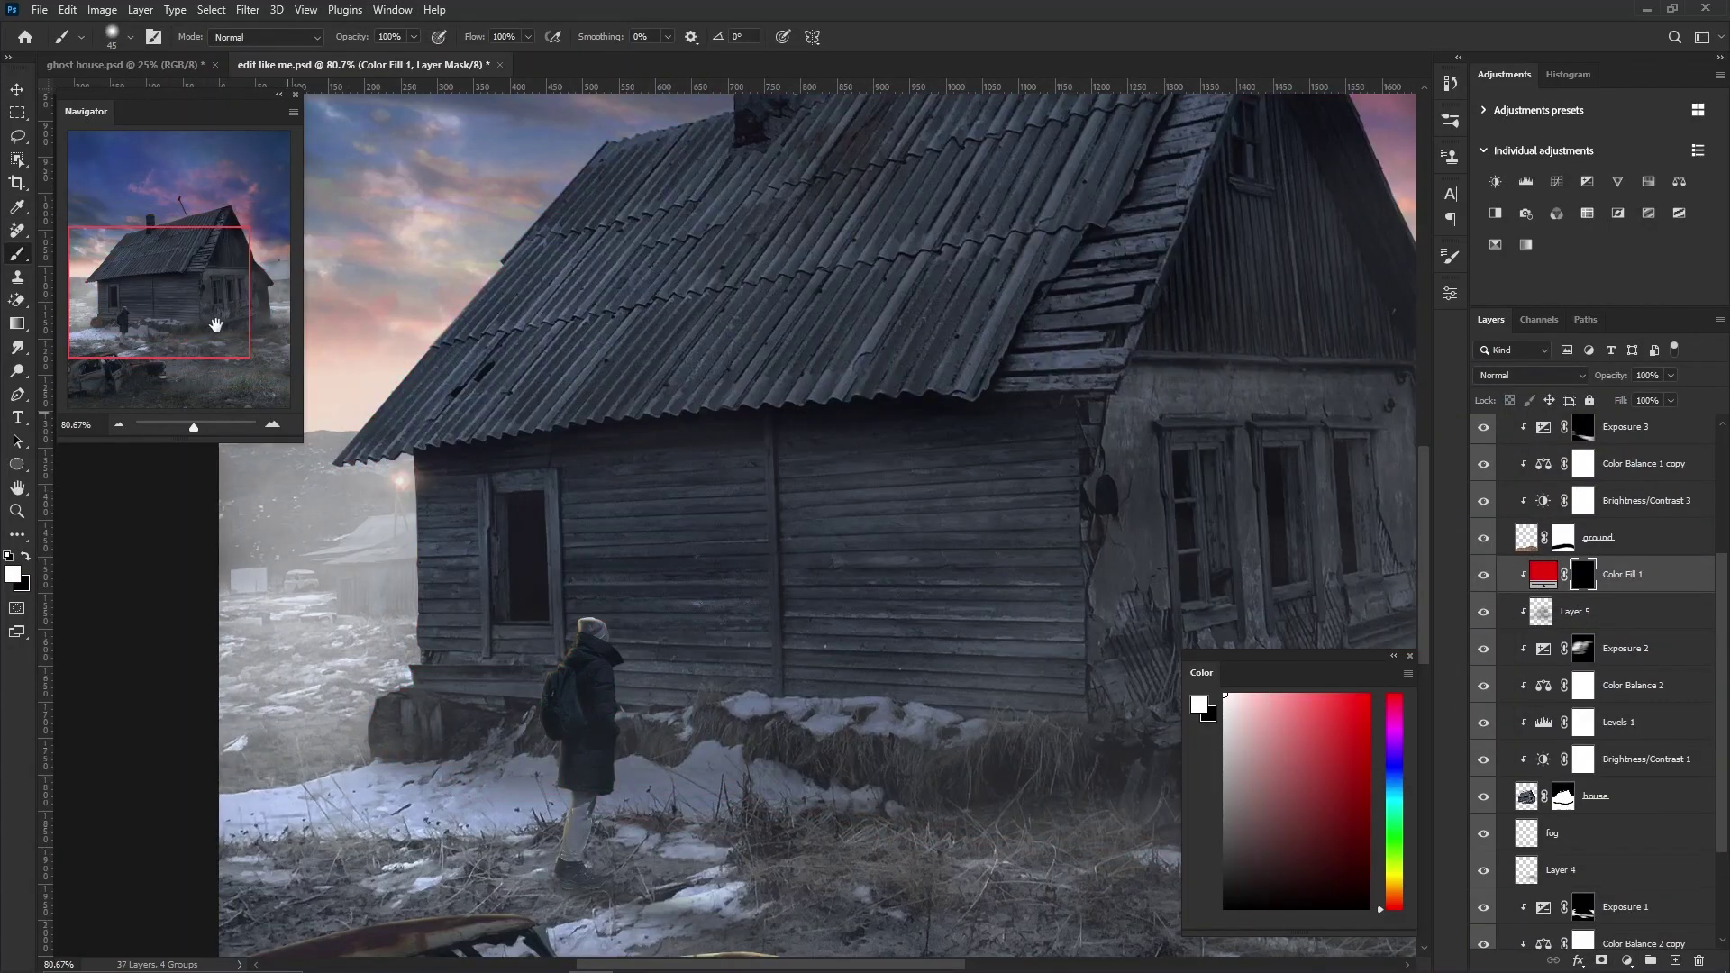
Lasso the doorway and paint red glow into it, darkening its top with black.
key(l)
scroll(522, 586, up, 5)
click(493, 676)
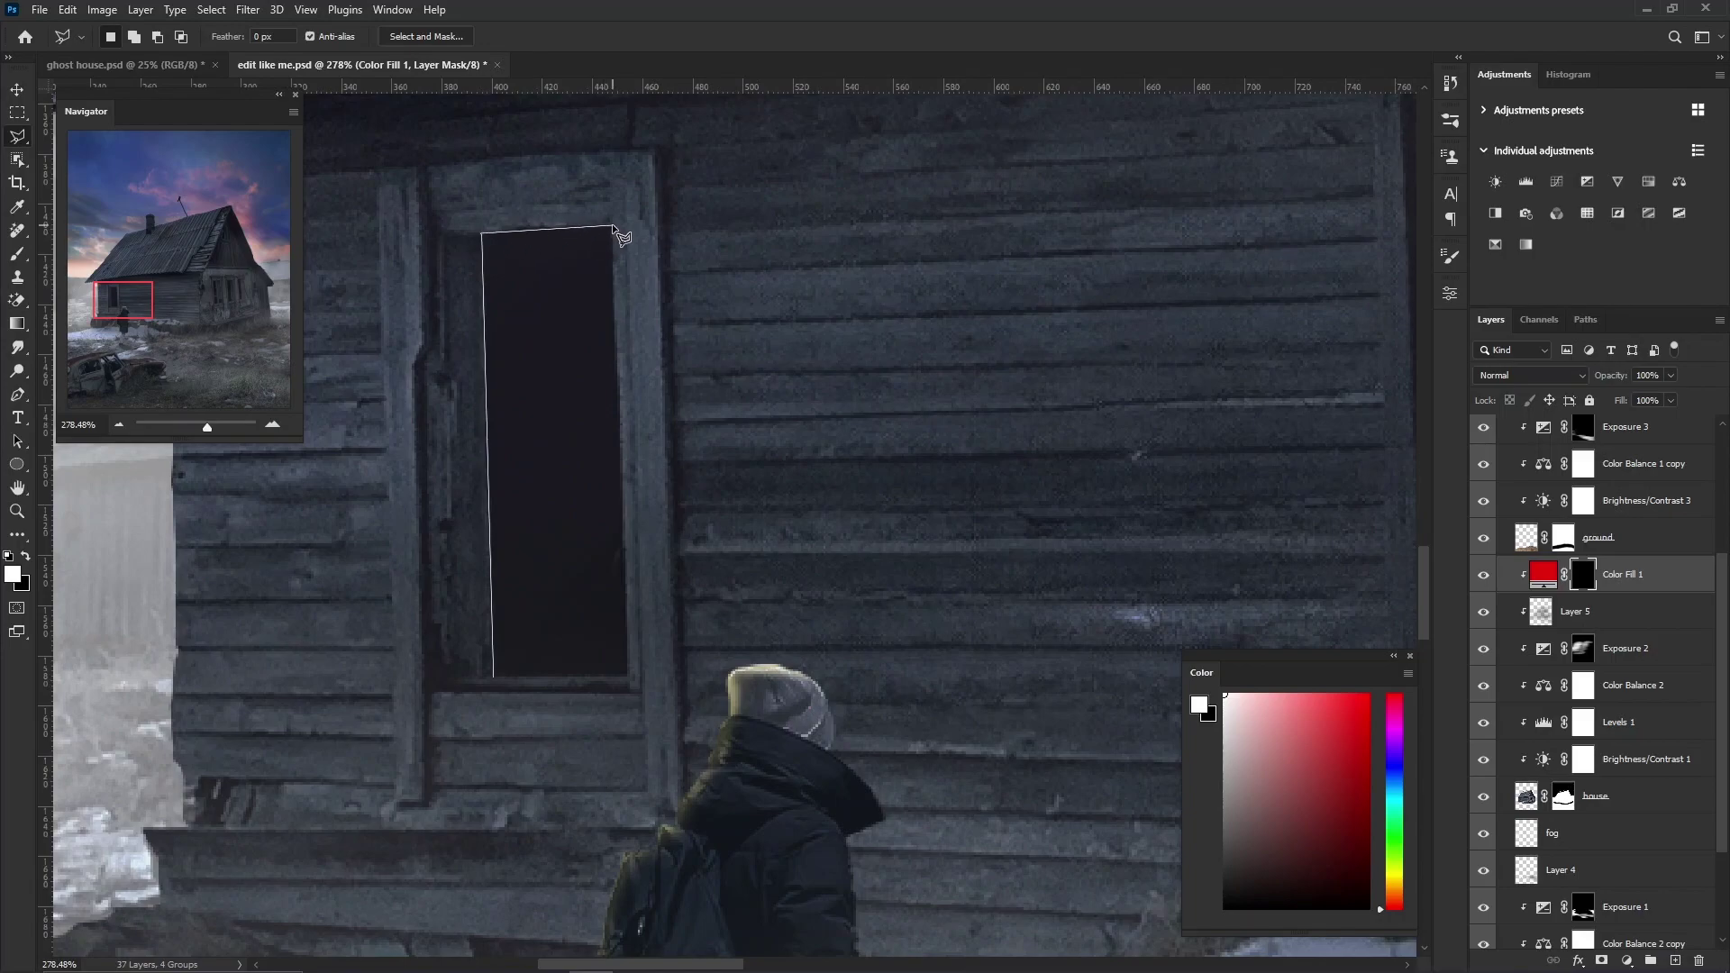
click(505, 678)
key(b)
right_click(518, 682)
key(Escape)
right_click(577, 685)
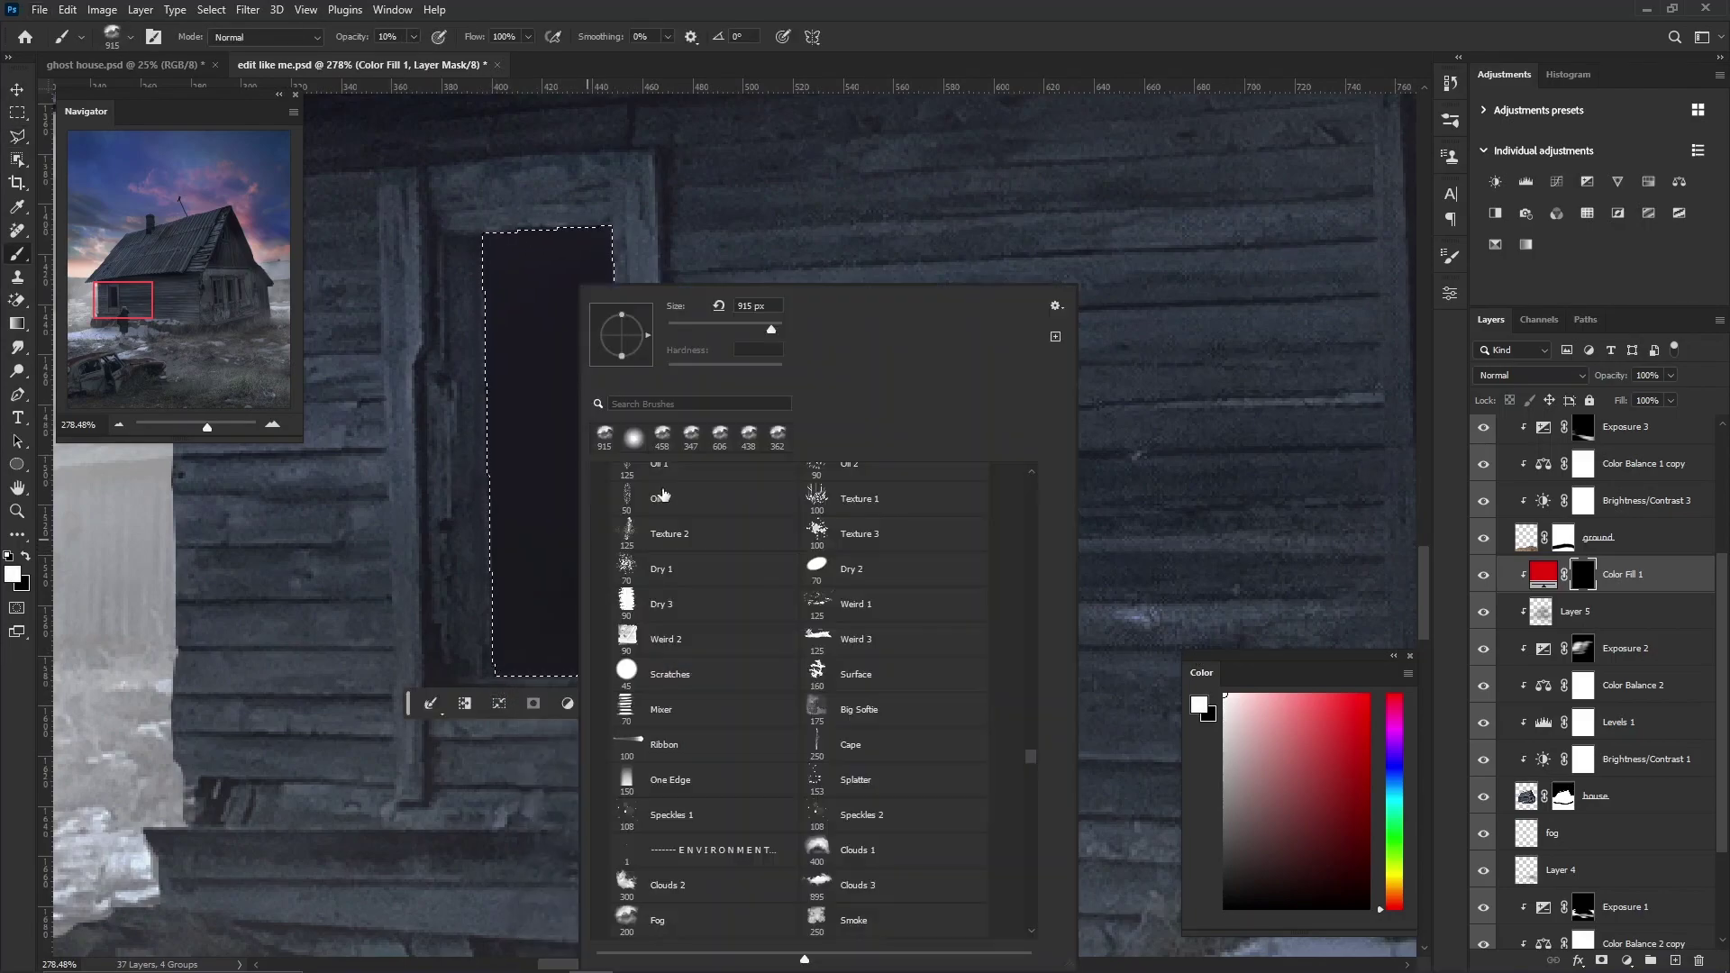
drag(505, 640, 613, 640)
drag(518, 690, 618, 657)
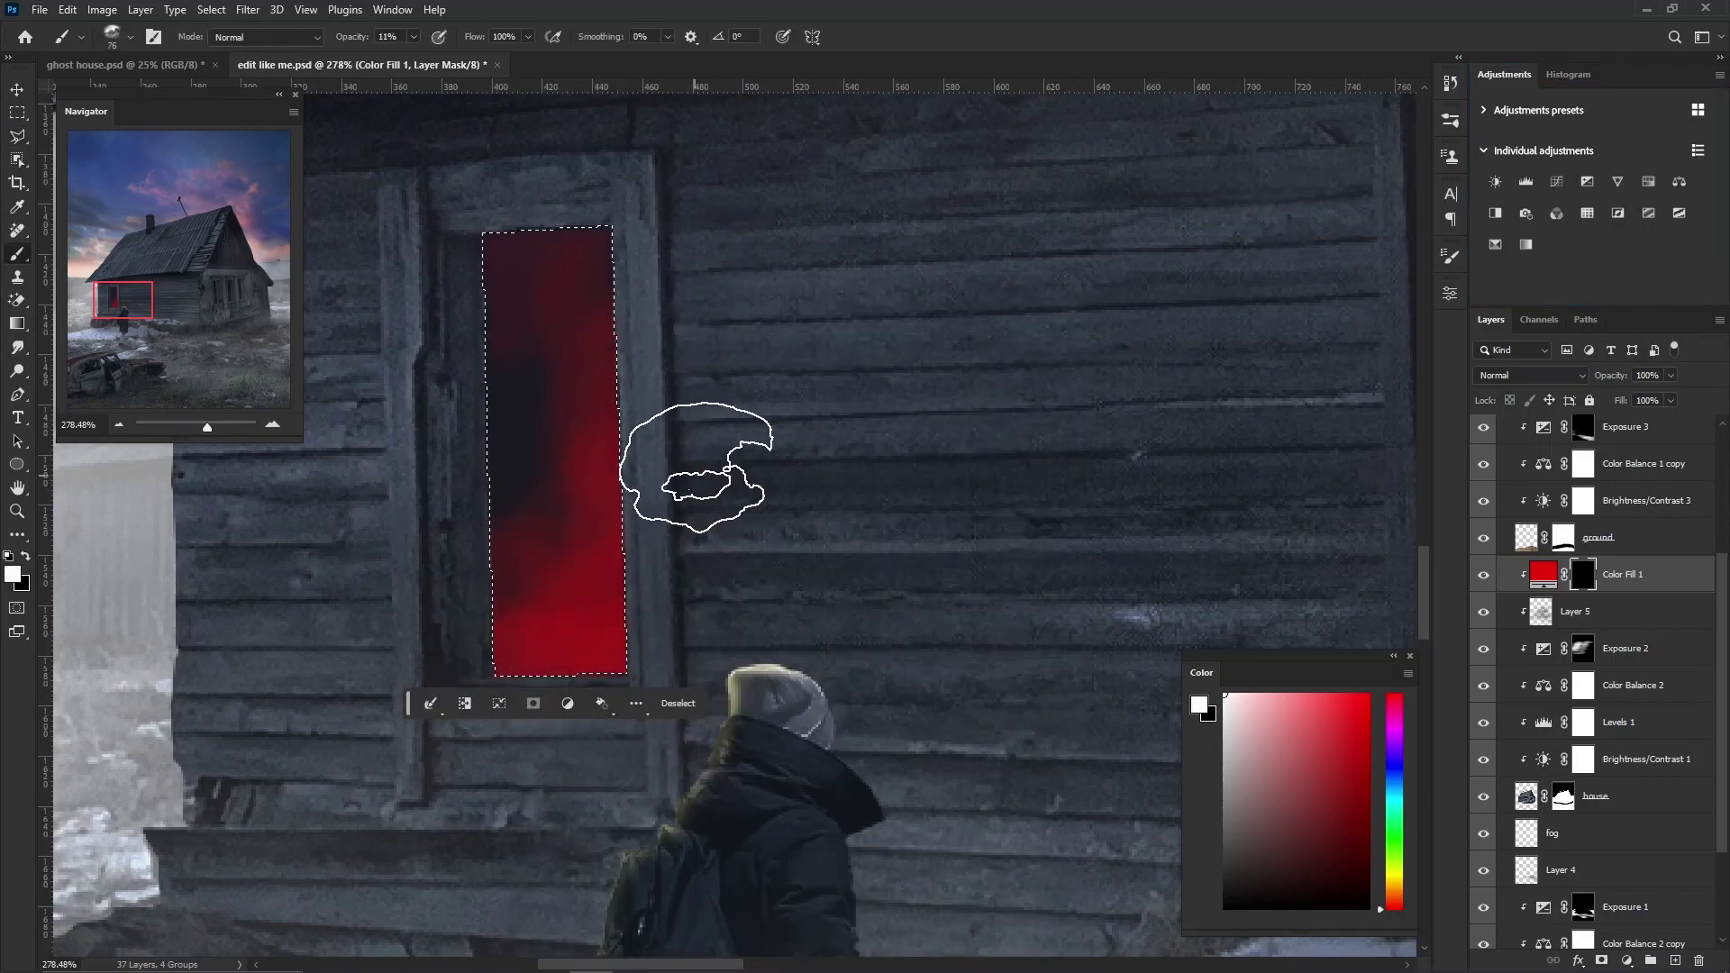
key(x)
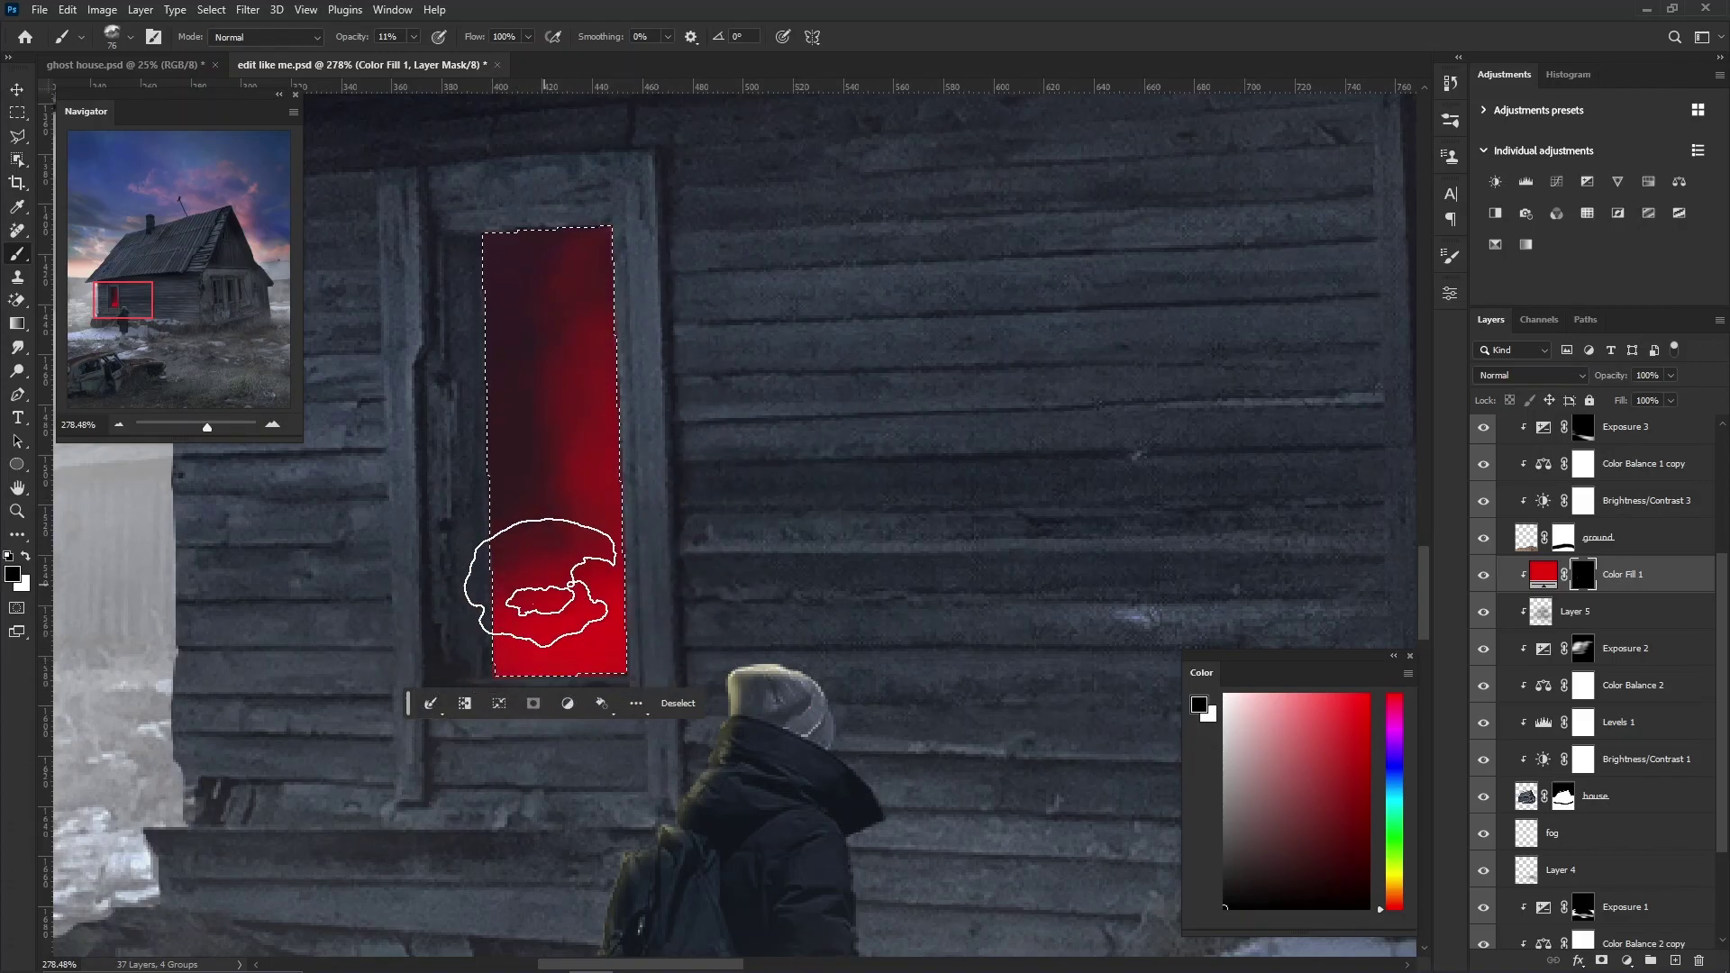
drag(541, 580, 571, 448)
key(x)
Outline the middle window and paint red glow into it.
alt+scroll(715, 502, down, 4)
alt+scroll(685, 522, down, 2)
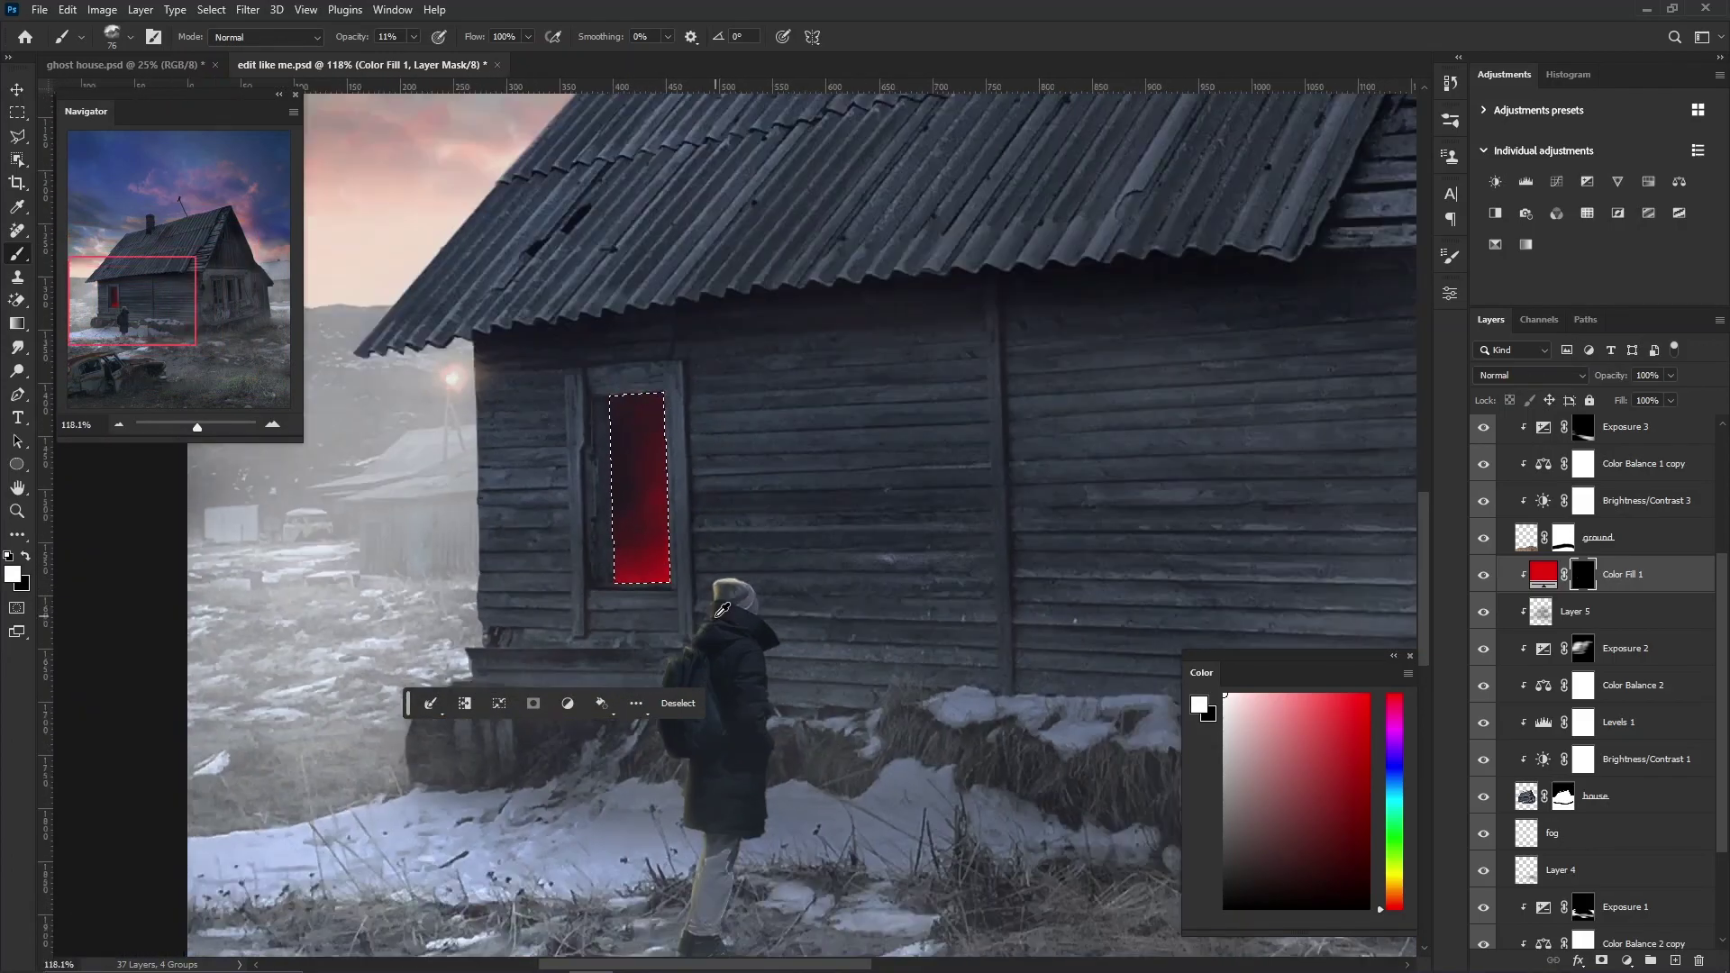
alt+scroll(656, 548, down, 2)
scroll(1001, 492, up, 5)
key(l)
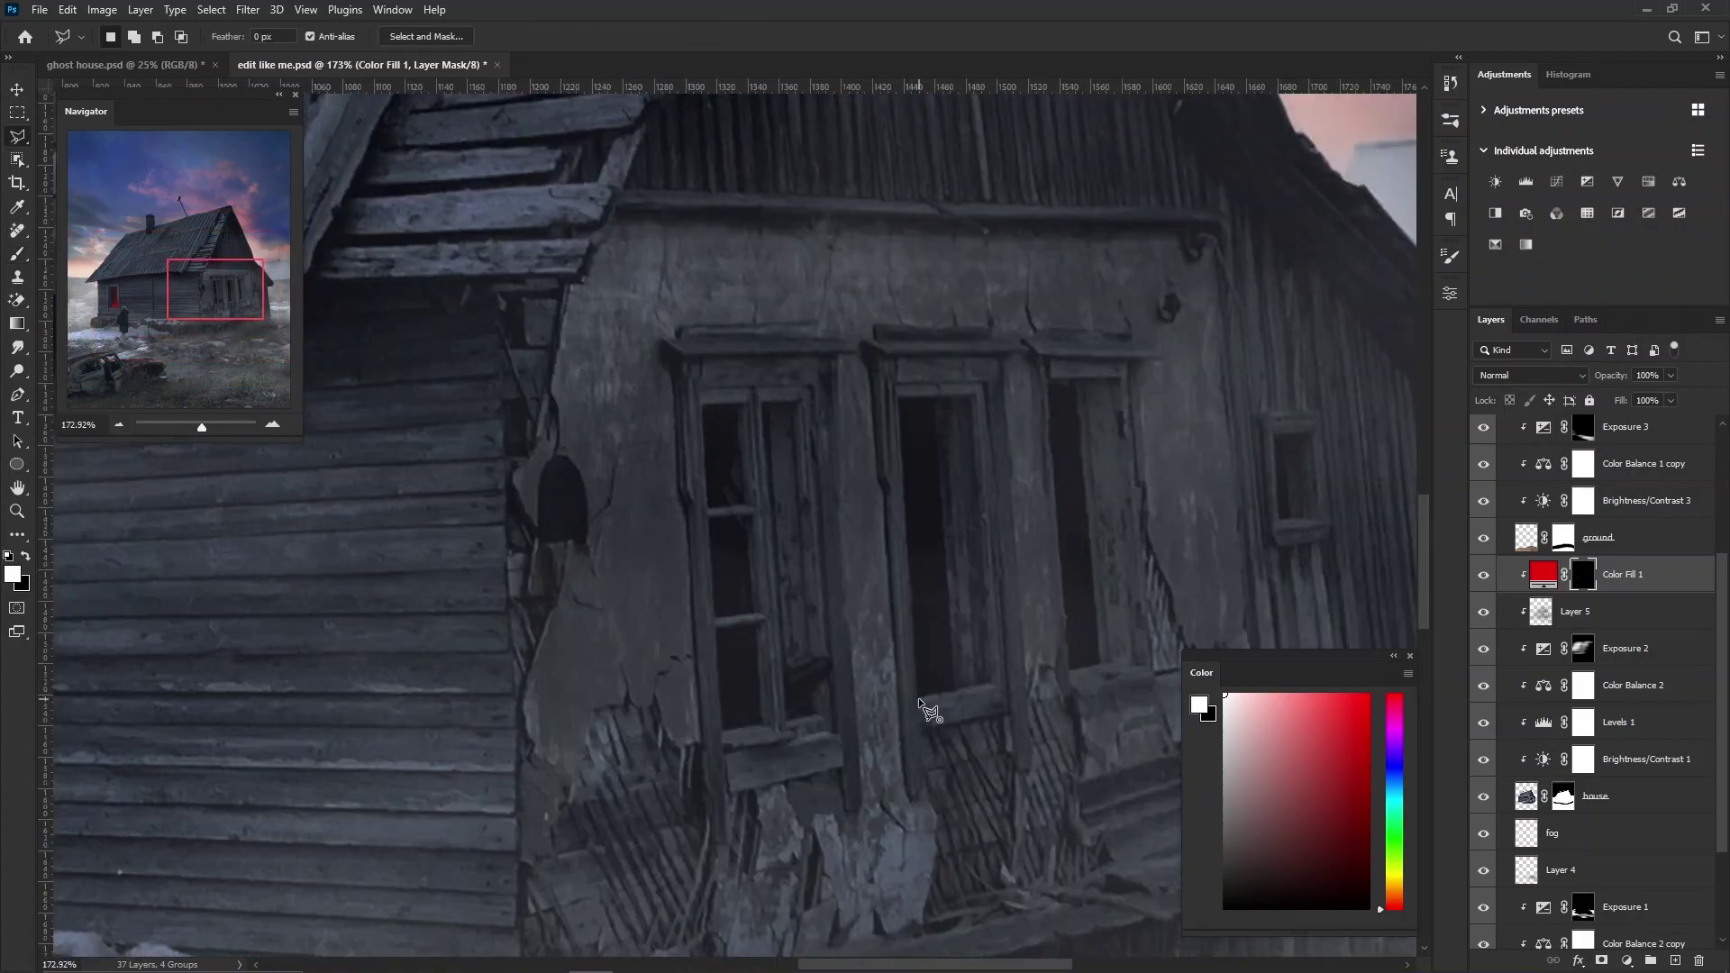
double_click(938, 699)
key(b)
drag(939, 699, 938, 706)
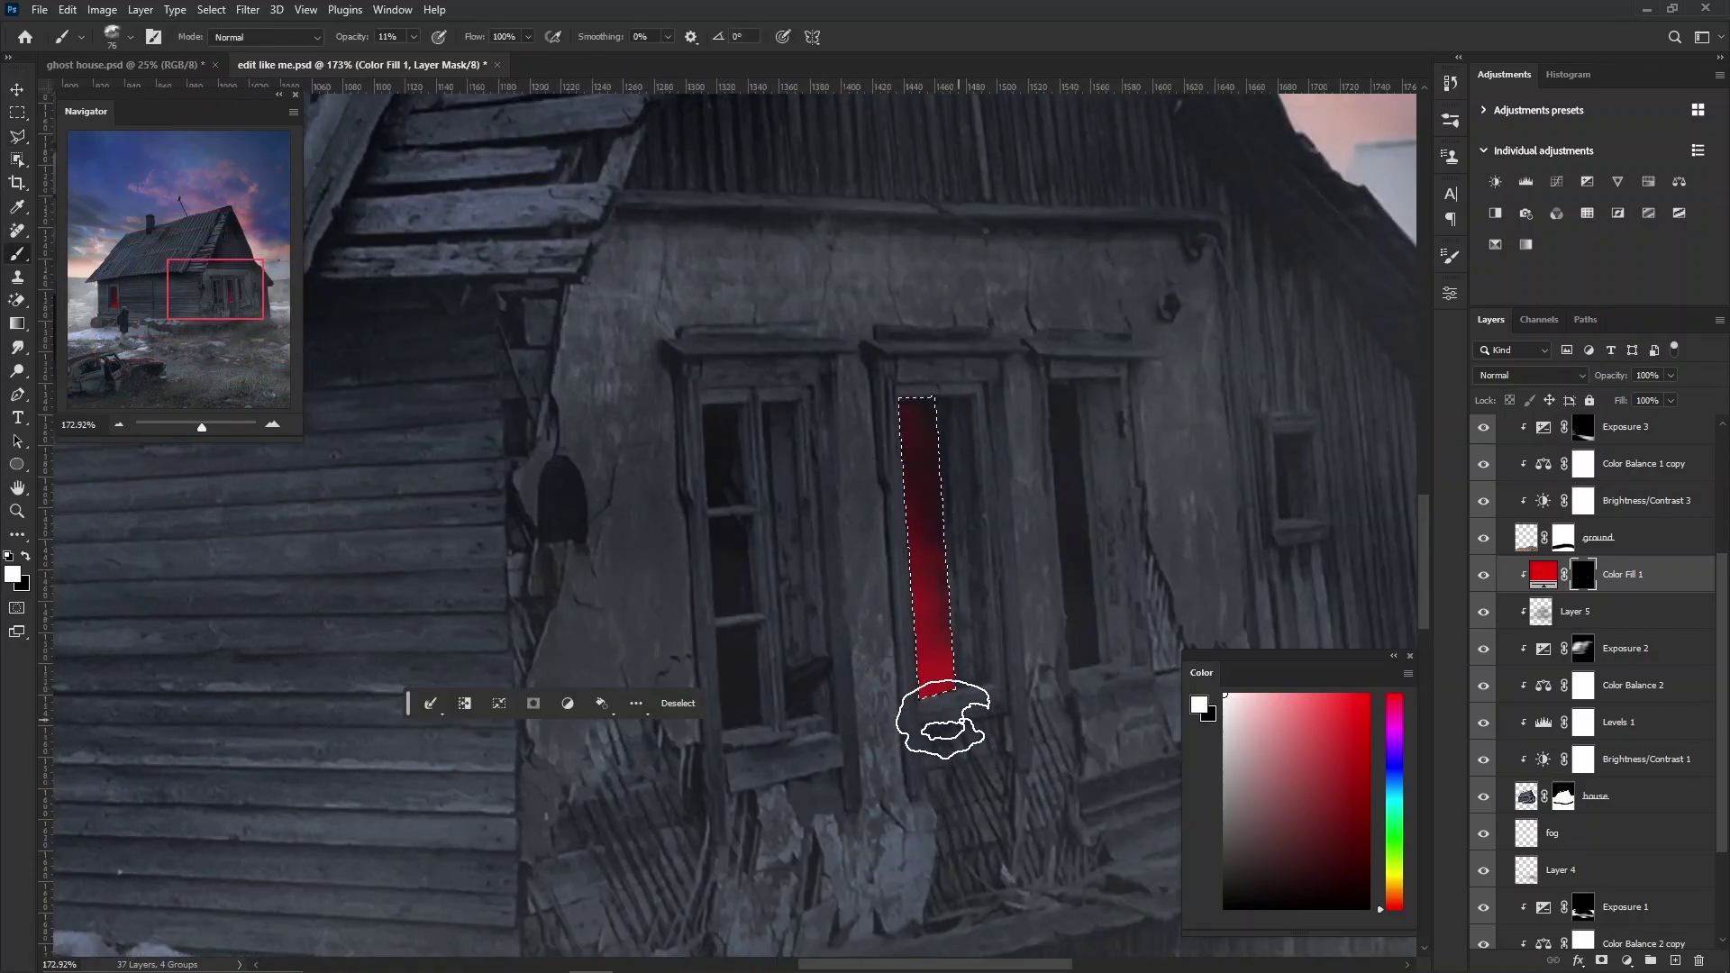
key(ctrl+d)
Outline the right window and paint red glow into it.
scroll(938, 707, right, 5)
click(20, 141)
click(760, 644)
click(793, 635)
key(b)
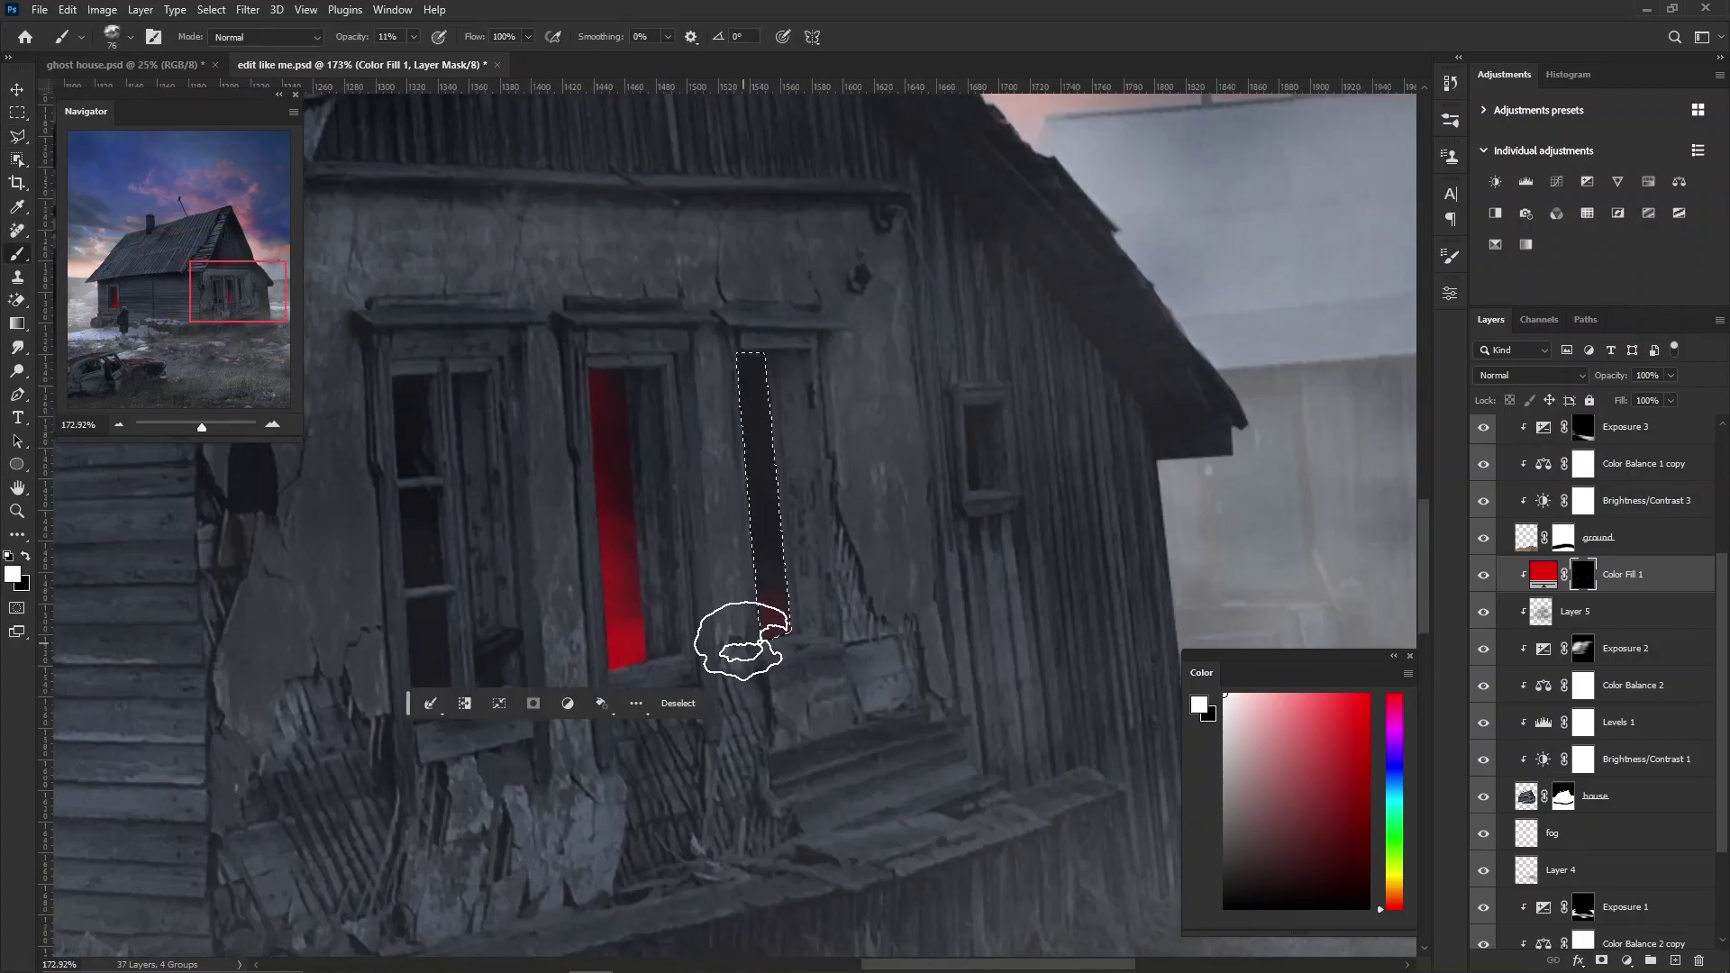
drag(735, 657, 665, 638)
key(ctrl+d)
scroll(688, 426, left, 5)
drag(688, 427, 698, 426)
Lasso the leftmost window's panes, leaving out the wooden bars.
key(l)
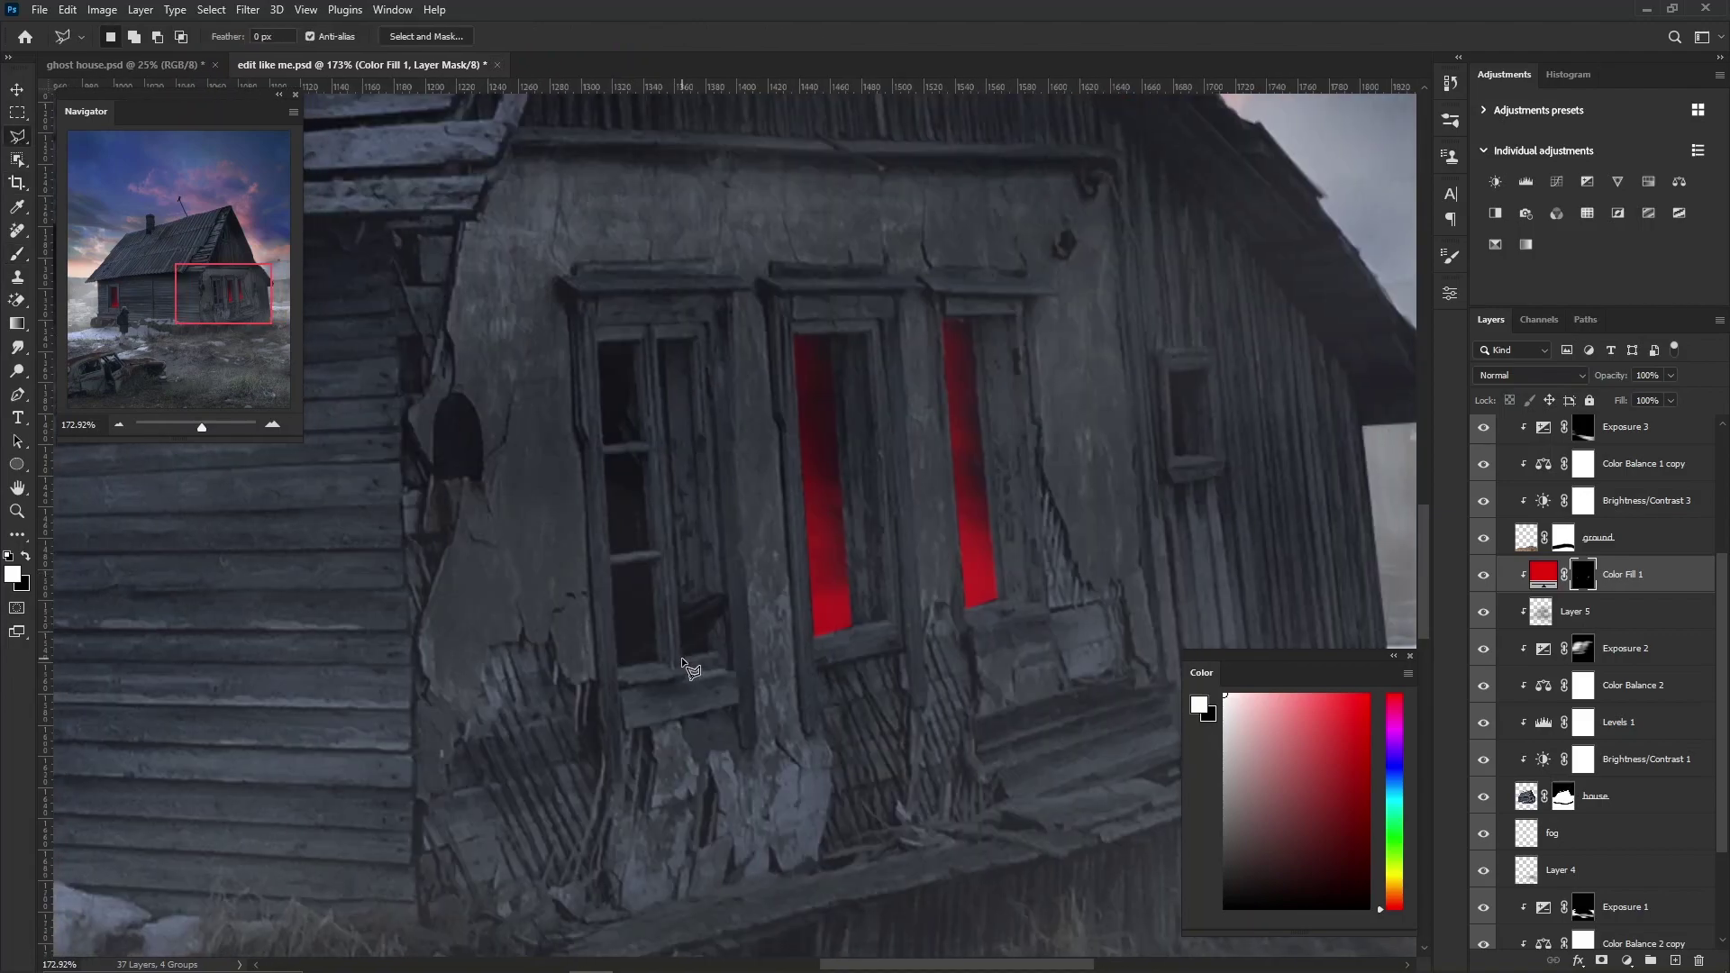
click(682, 658)
shift+click(598, 343)
click(635, 340)
click(661, 664)
double_click(620, 667)
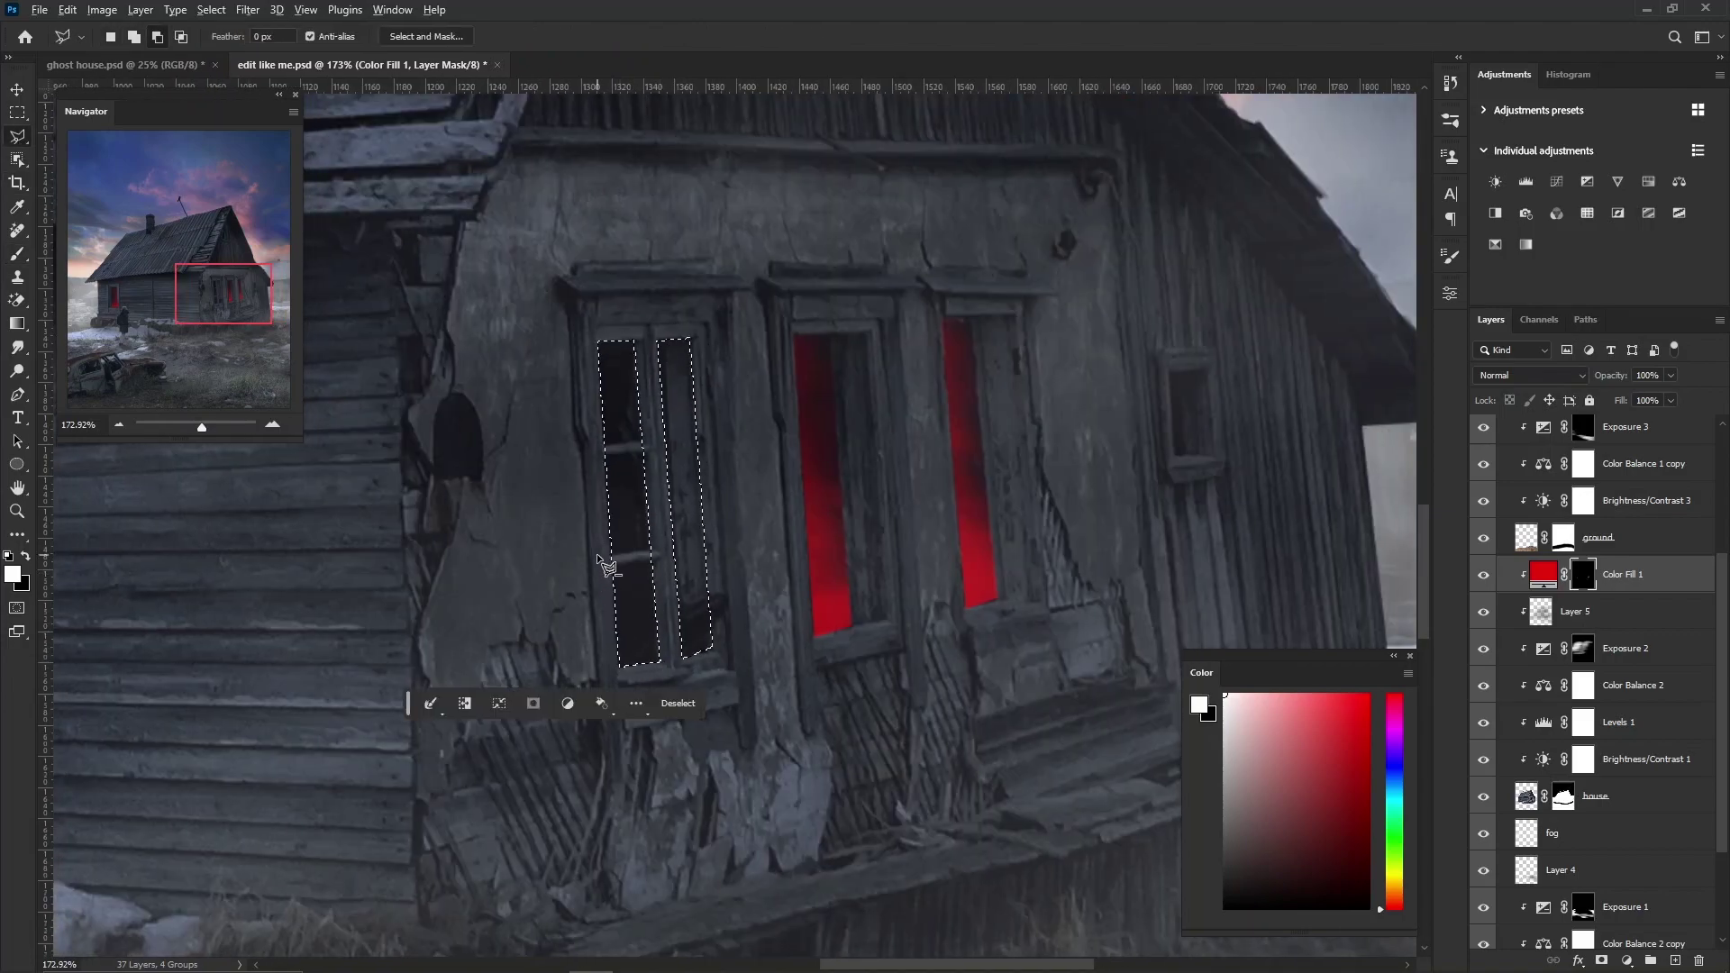
click(665, 554)
double_click(596, 577)
Paint red into the selected panes, then fit the whole image in view.
key(b)
drag(631, 406, 687, 626)
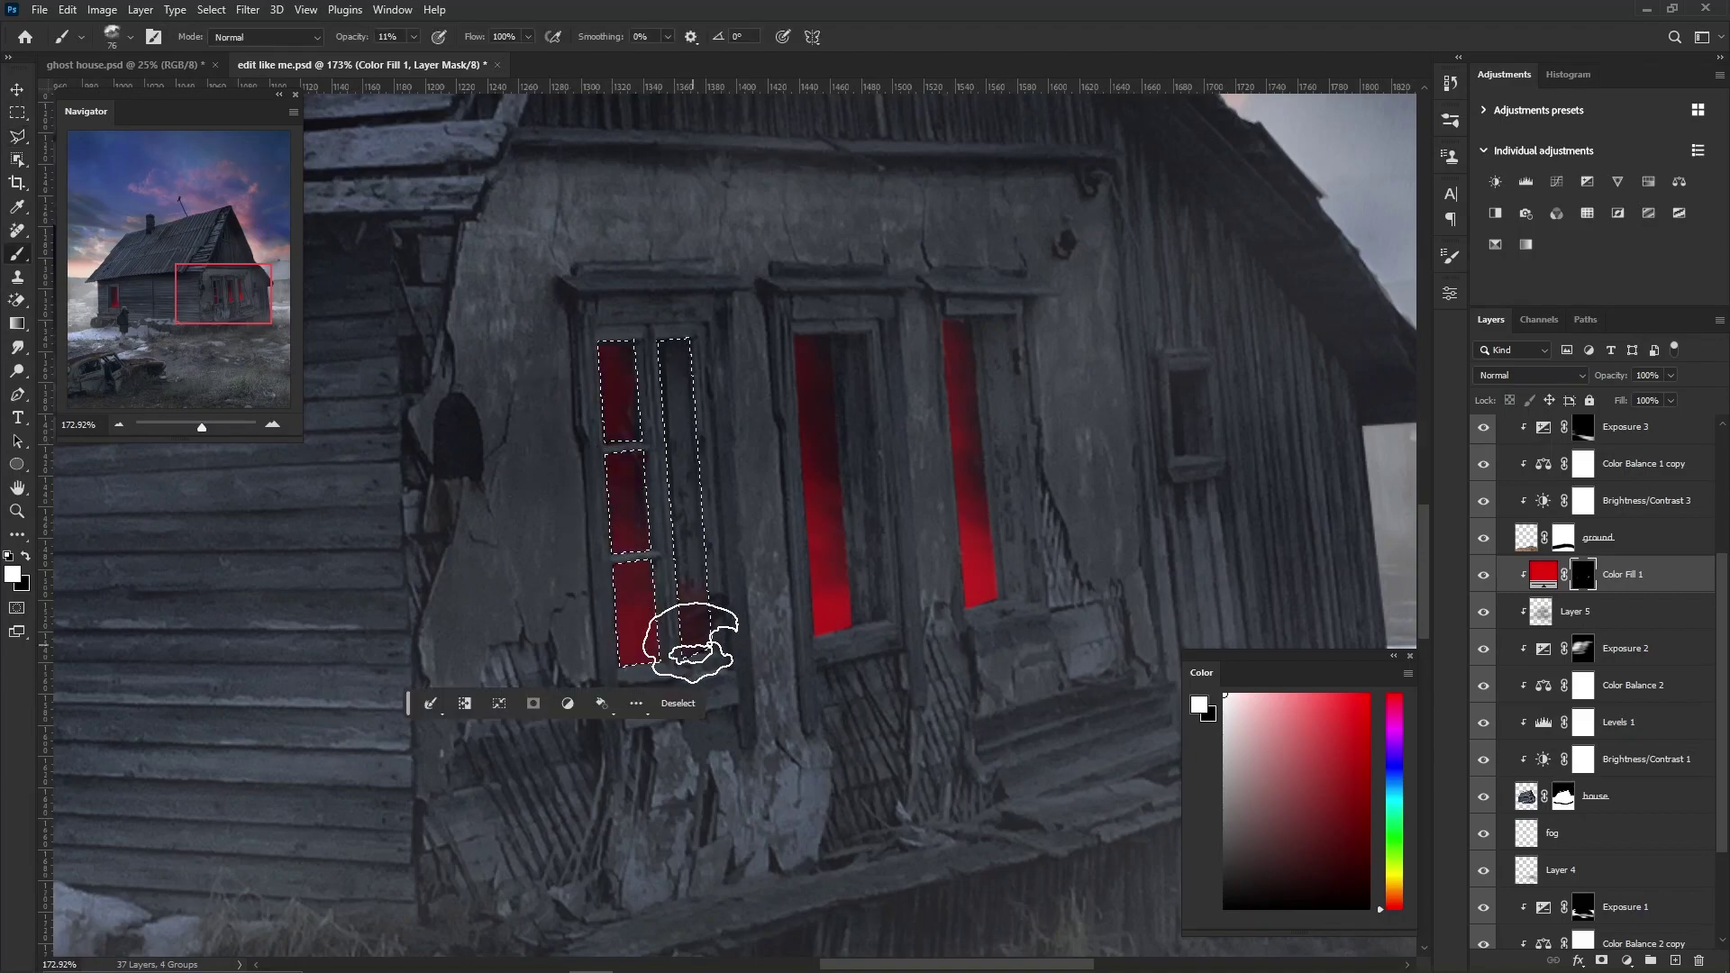
scroll(702, 518, down, 3)
key(x)
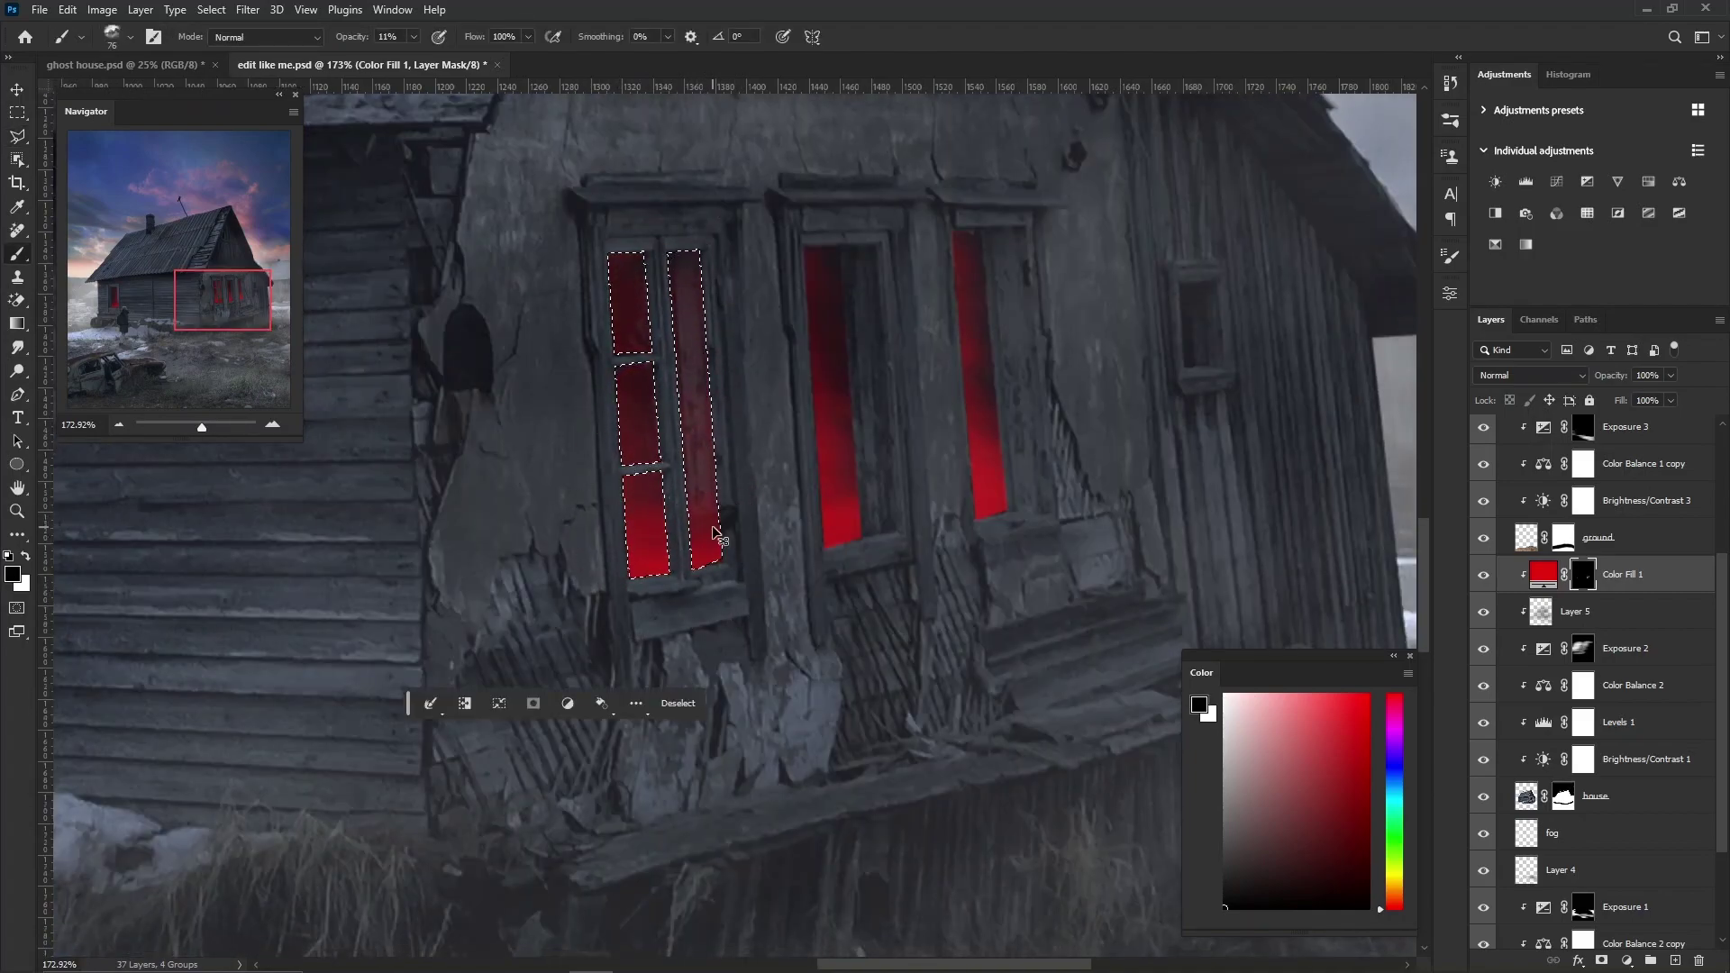
key(ctrl+0)
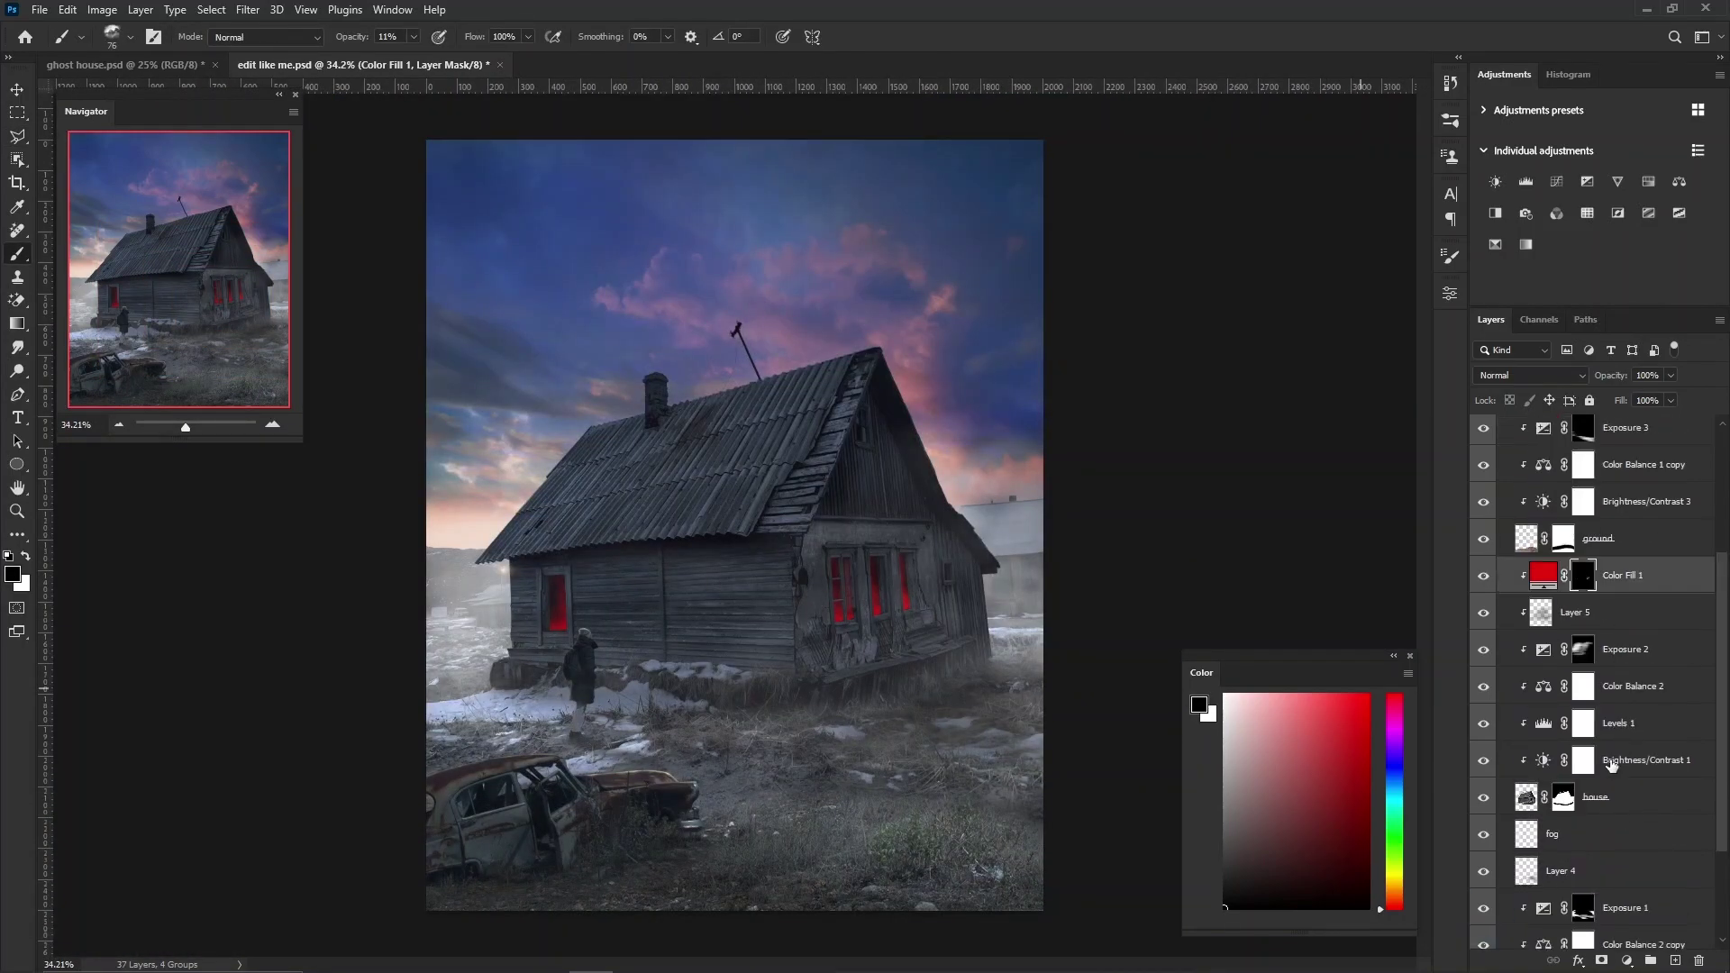
Add a new layer above Brightness/Contrast 1 and choose the Soft Round brush.
scroll(1571, 727, up, 1)
click(1613, 796)
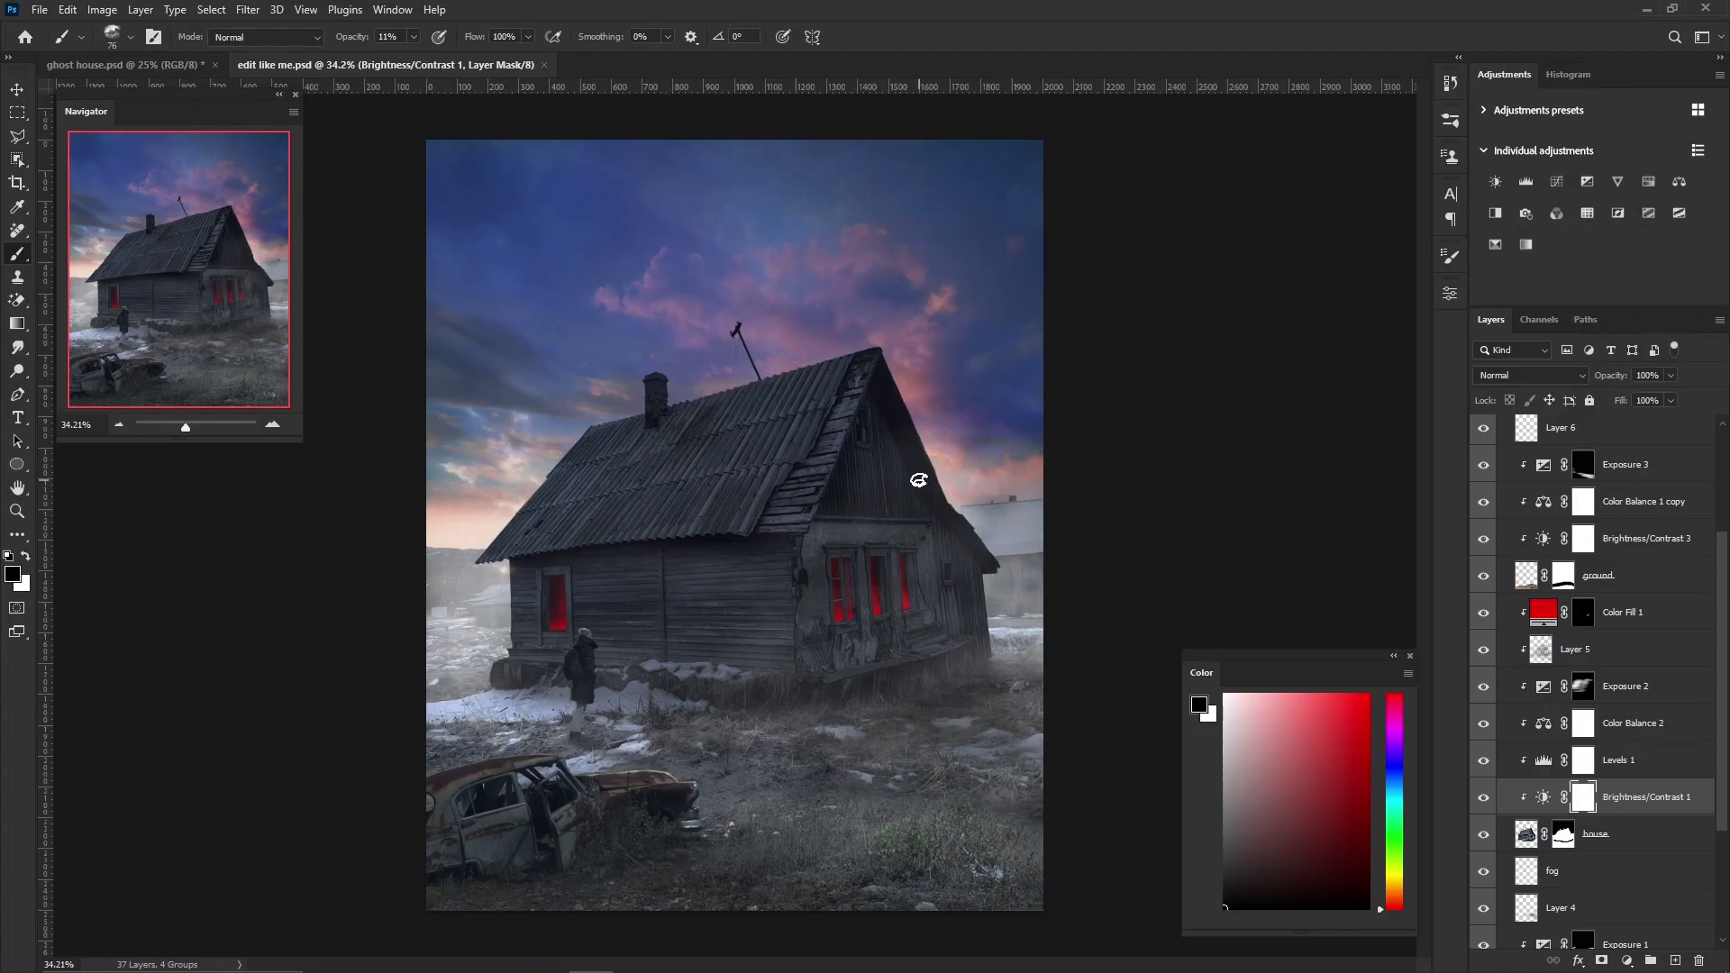
key(ctrl+shift+alt+n)
key(ctrl+plus)
key(ctrl+plus)
right_click(834, 297)
click(1101, 503)
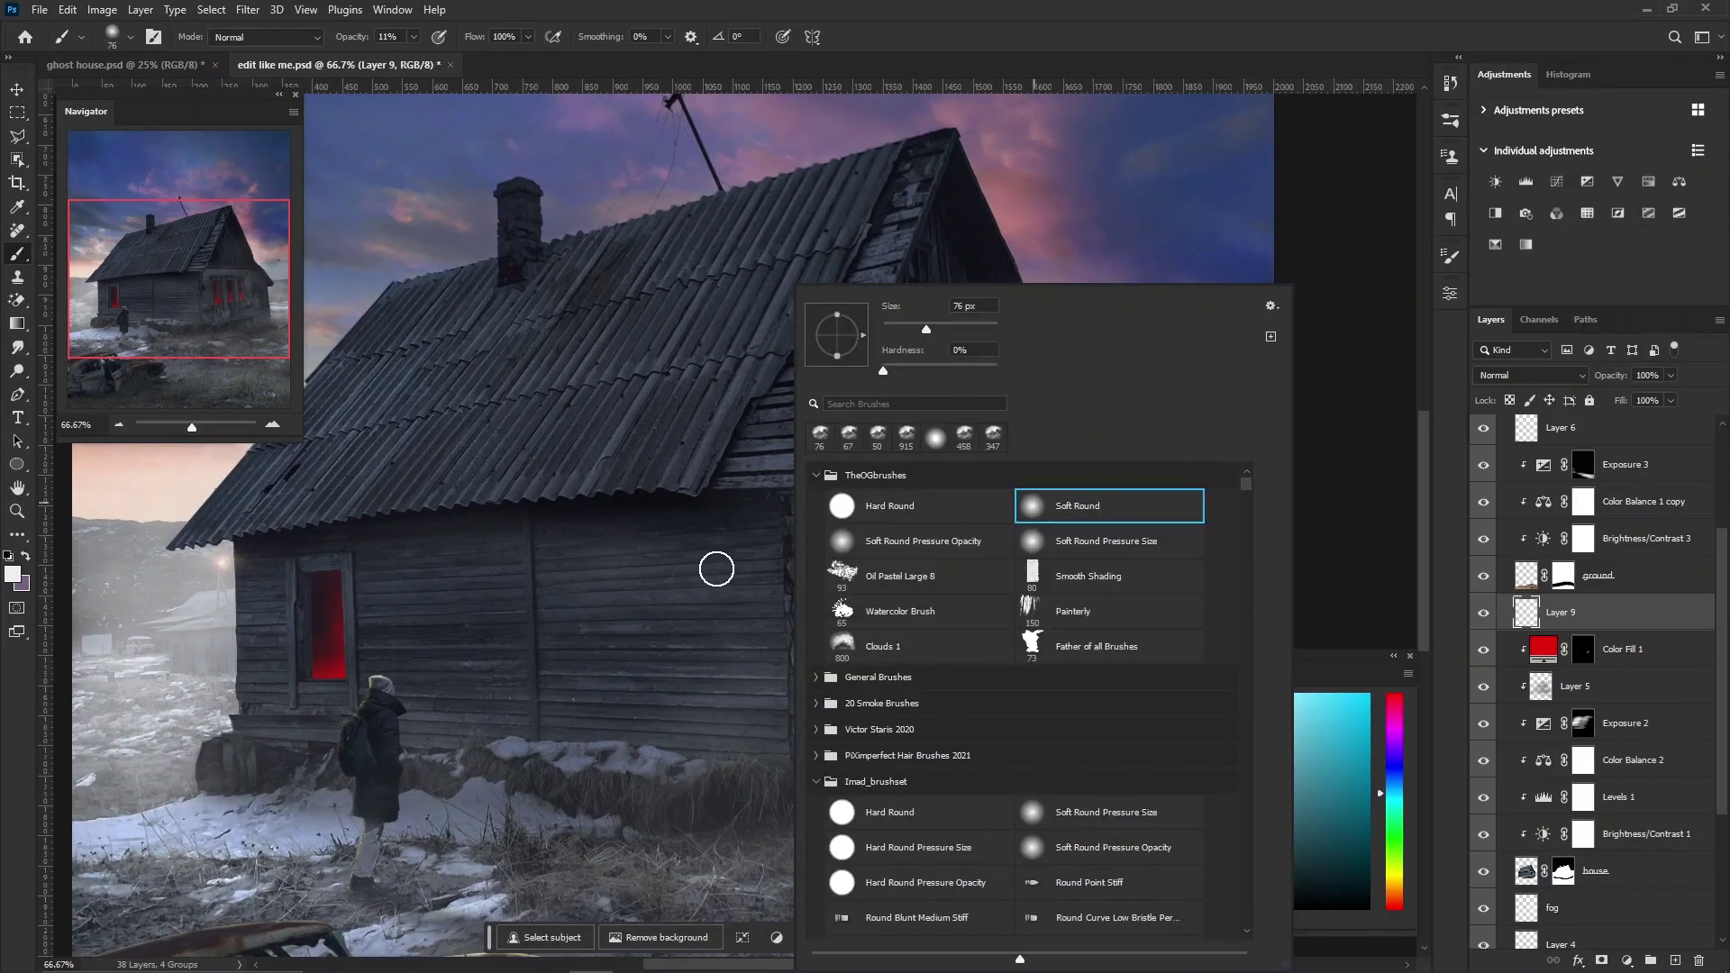
key(Return)
Set the glow layer to Hard Light, paint red over the windows, and raise its fill slightly.
click(1532, 375)
click(1515, 639)
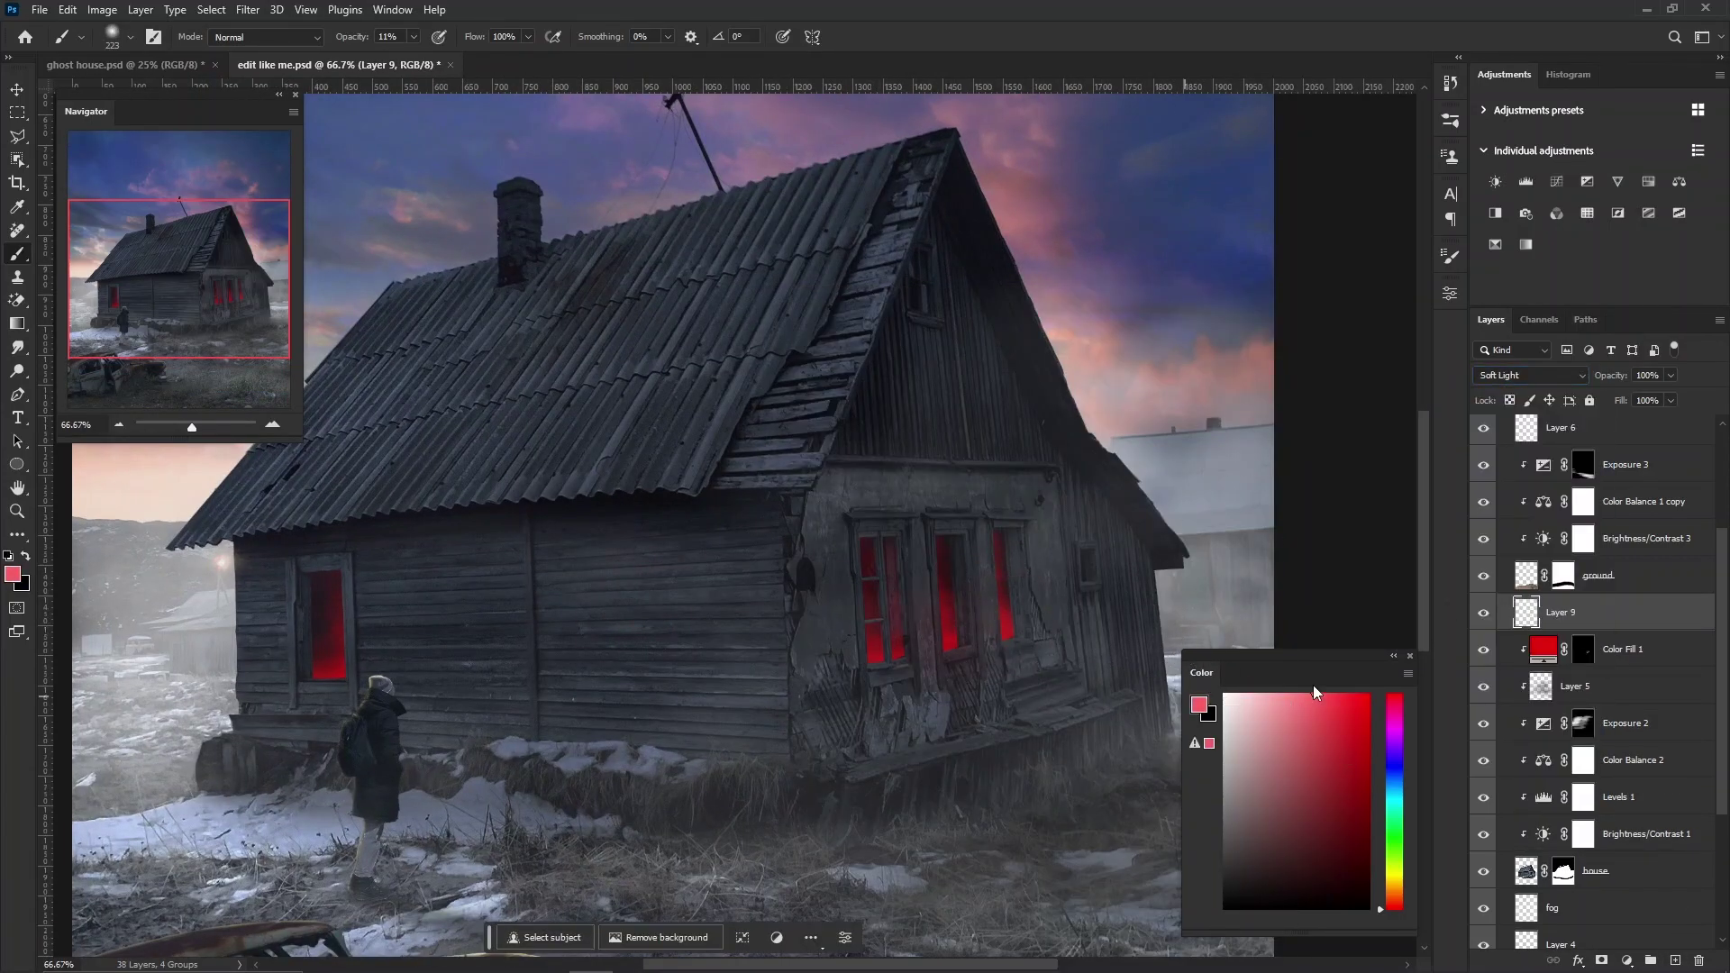
click(1532, 375)
click(1514, 650)
drag(865, 622, 974, 621)
drag(329, 613, 316, 665)
key(ctrl+0)
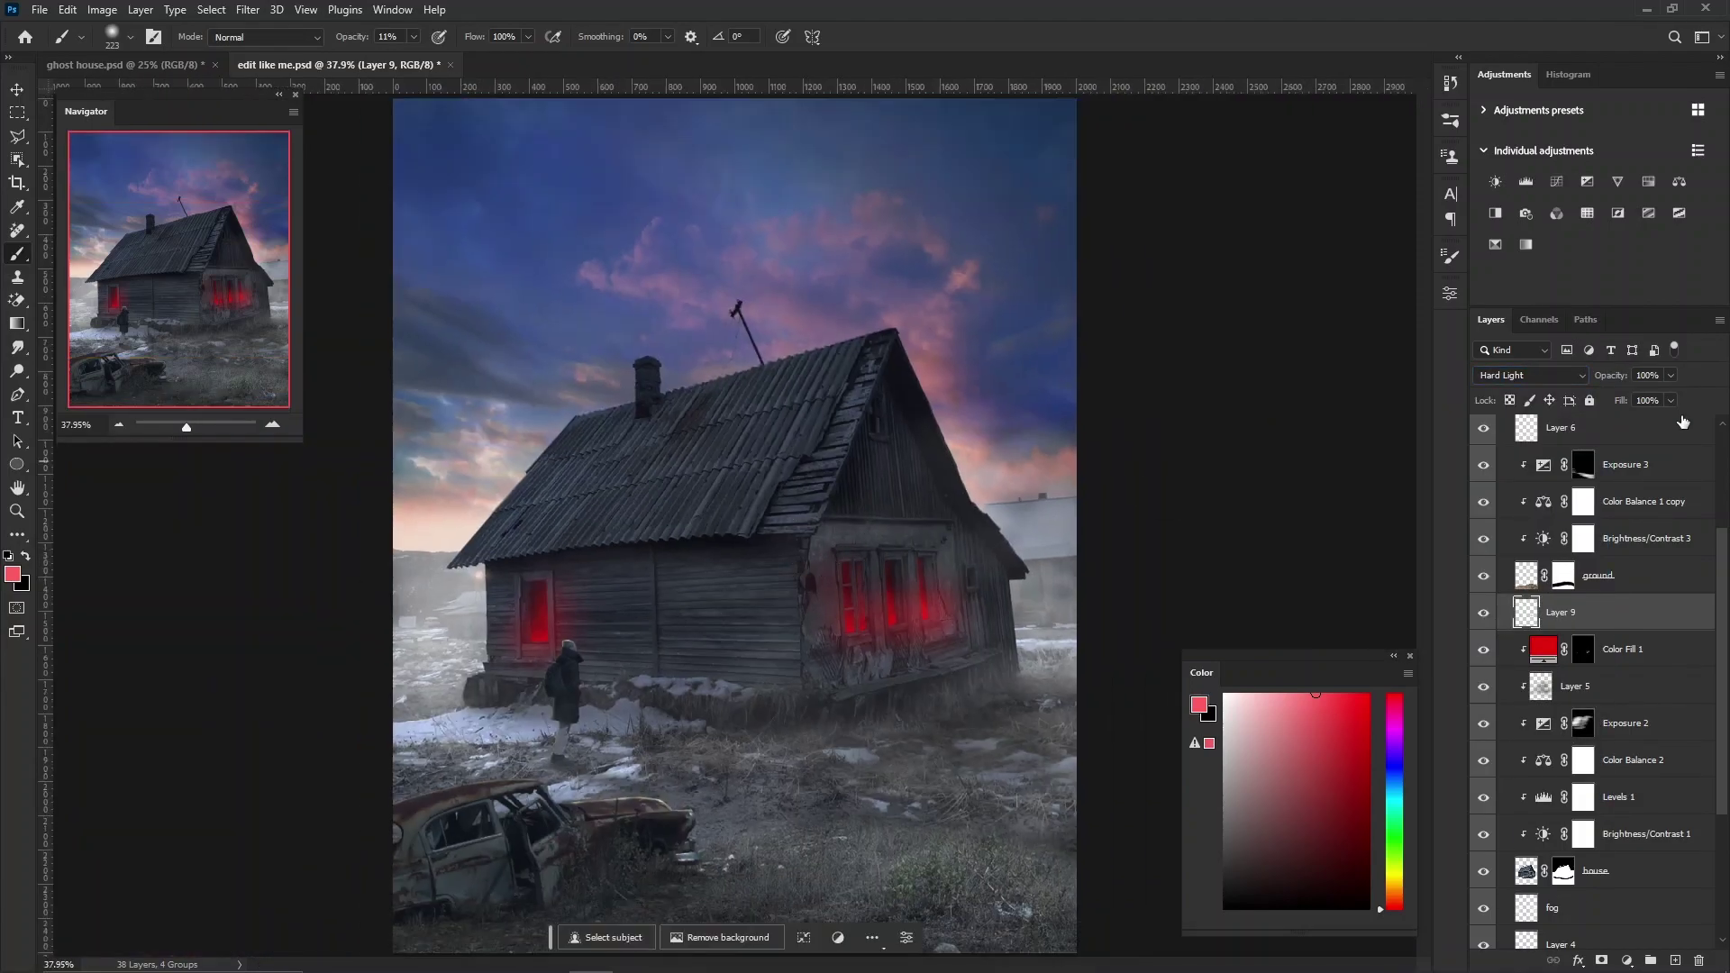
drag(1620, 429, 1622, 429)
key(ctrl+minus)
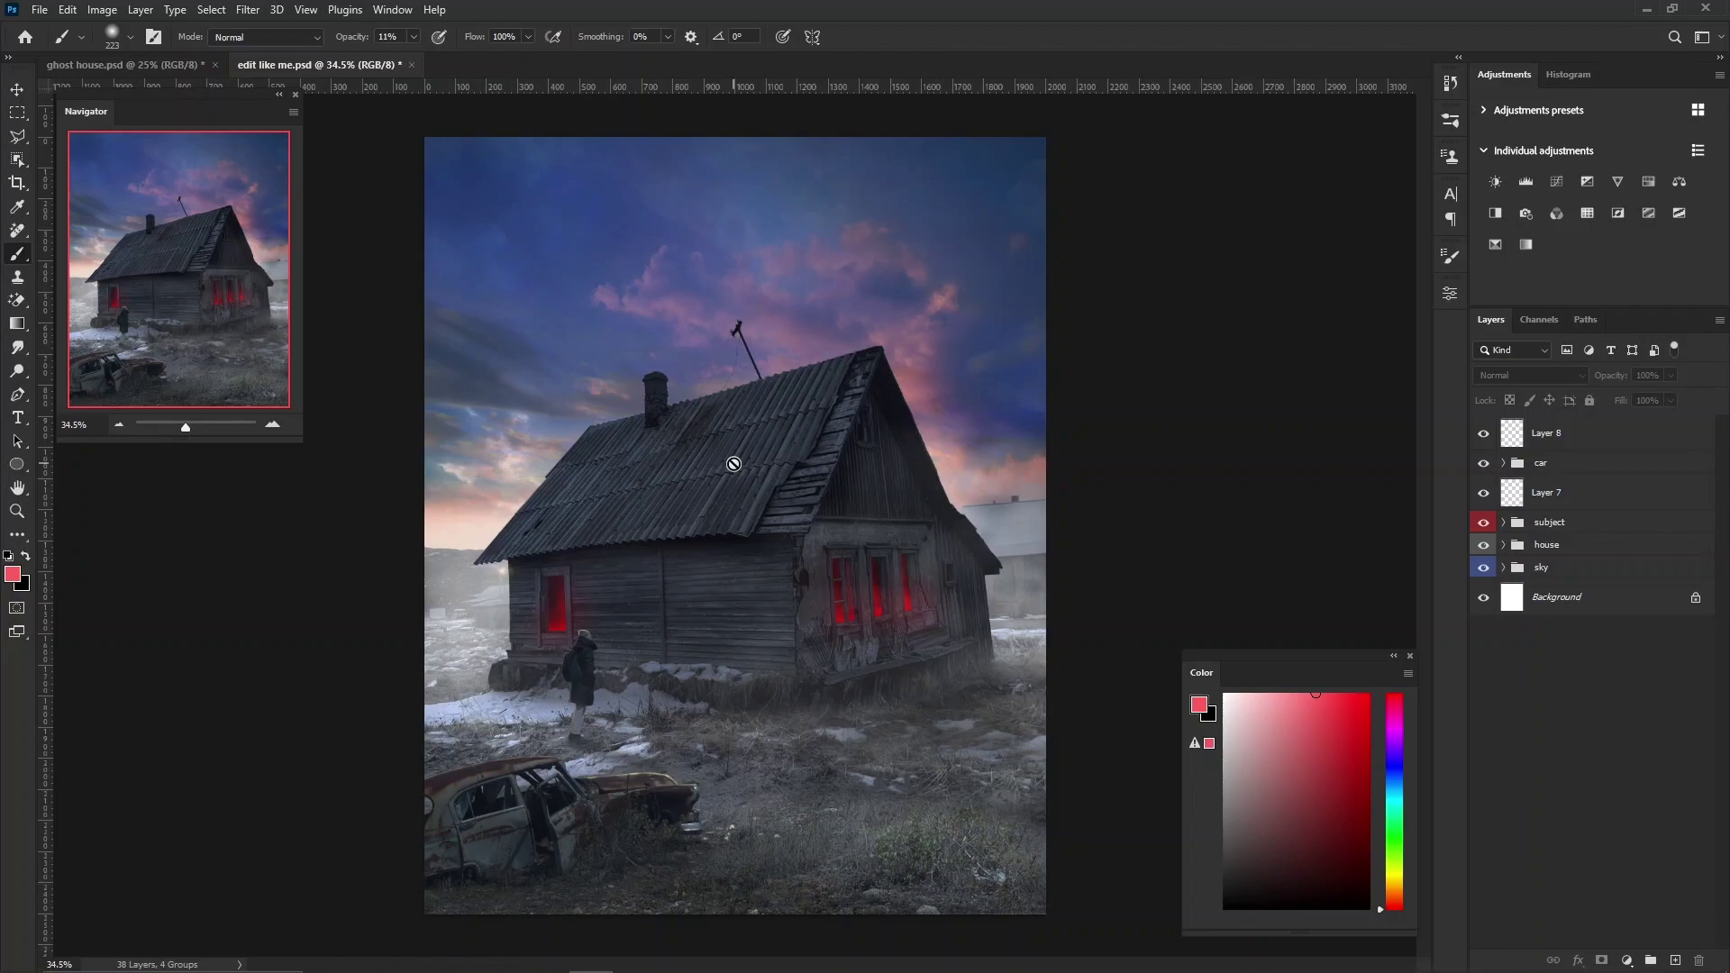
Paint a dark purple wash over the sky and ground on a new Overlay layer at about 37% opacity.
key(ctrl+shift+alt+n)
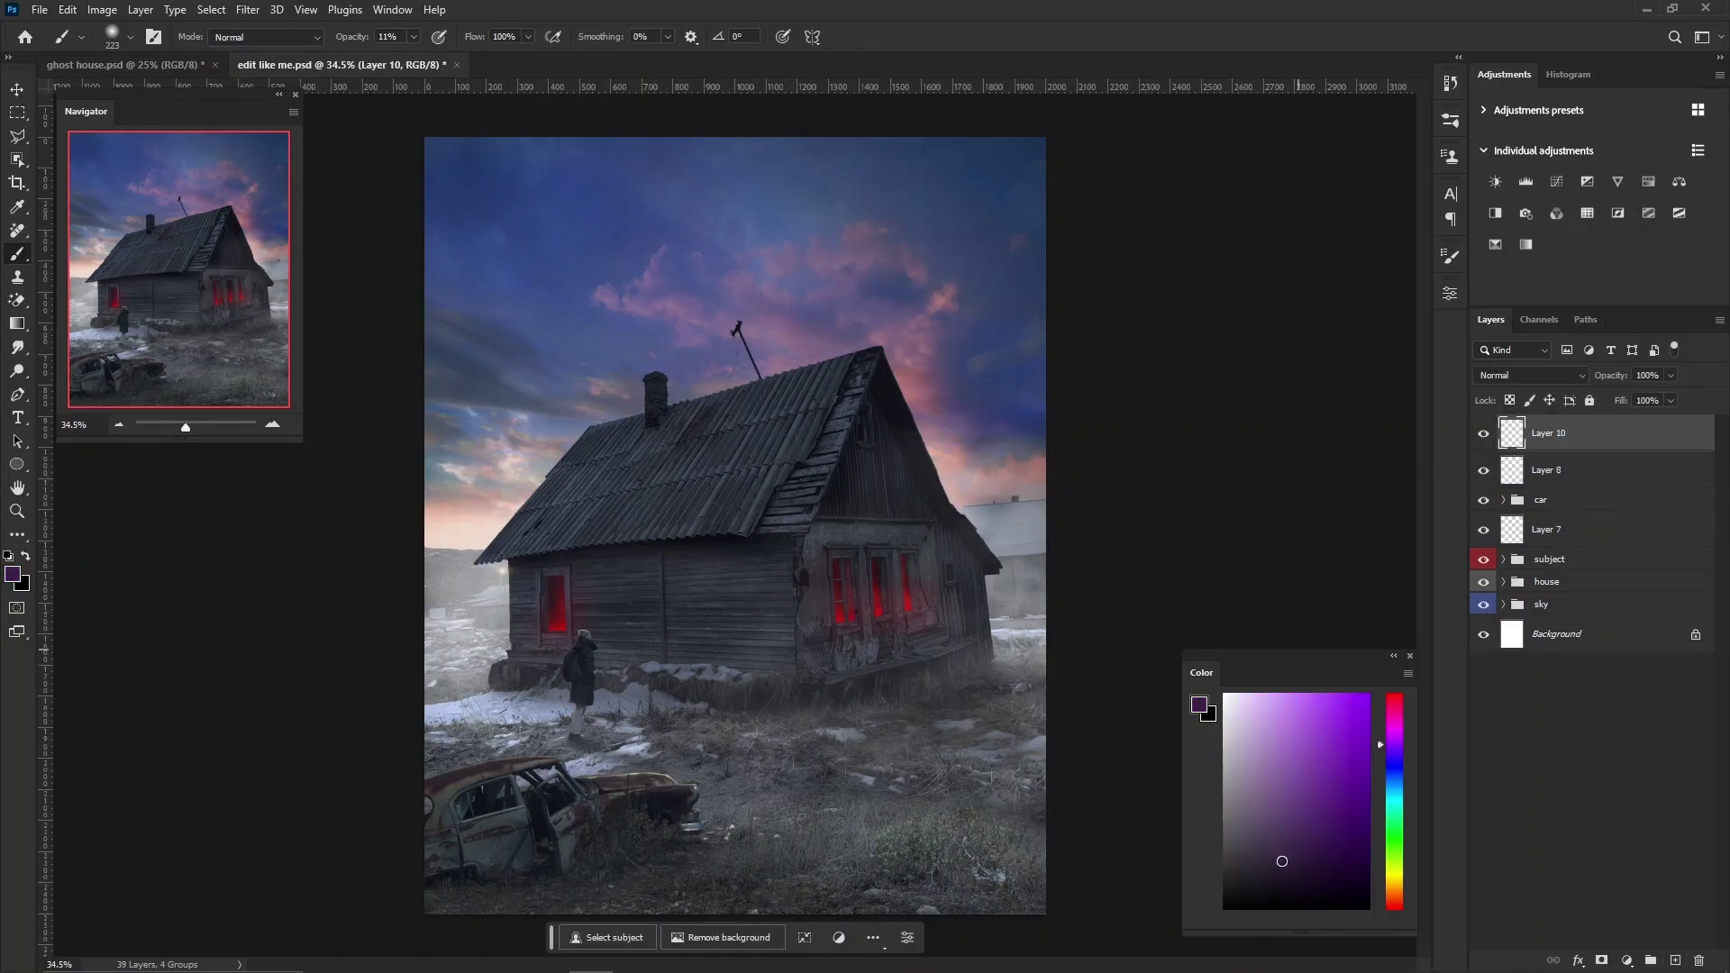
key(ctrl+minus)
mouse_move(739, 766)
mouse_down()
mouse_move(695, 773)
mouse_move(781, 117)
mouse_move(1031, 348)
mouse_move(805, 731)
mouse_up()
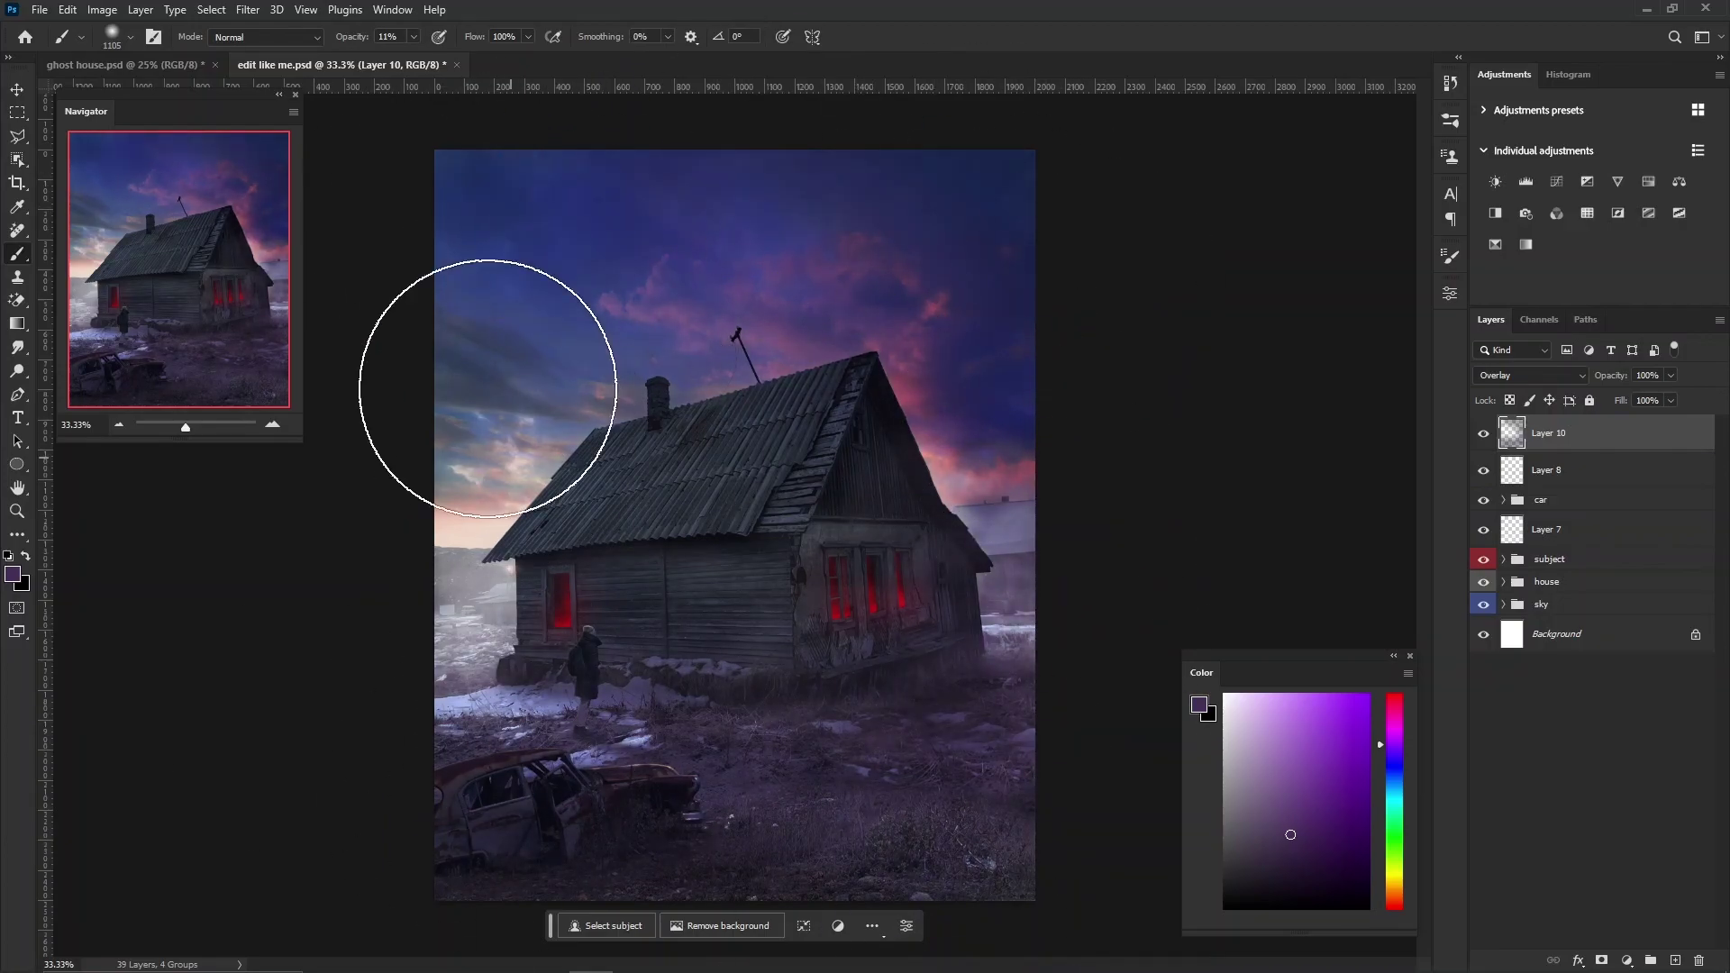
click(1283, 849)
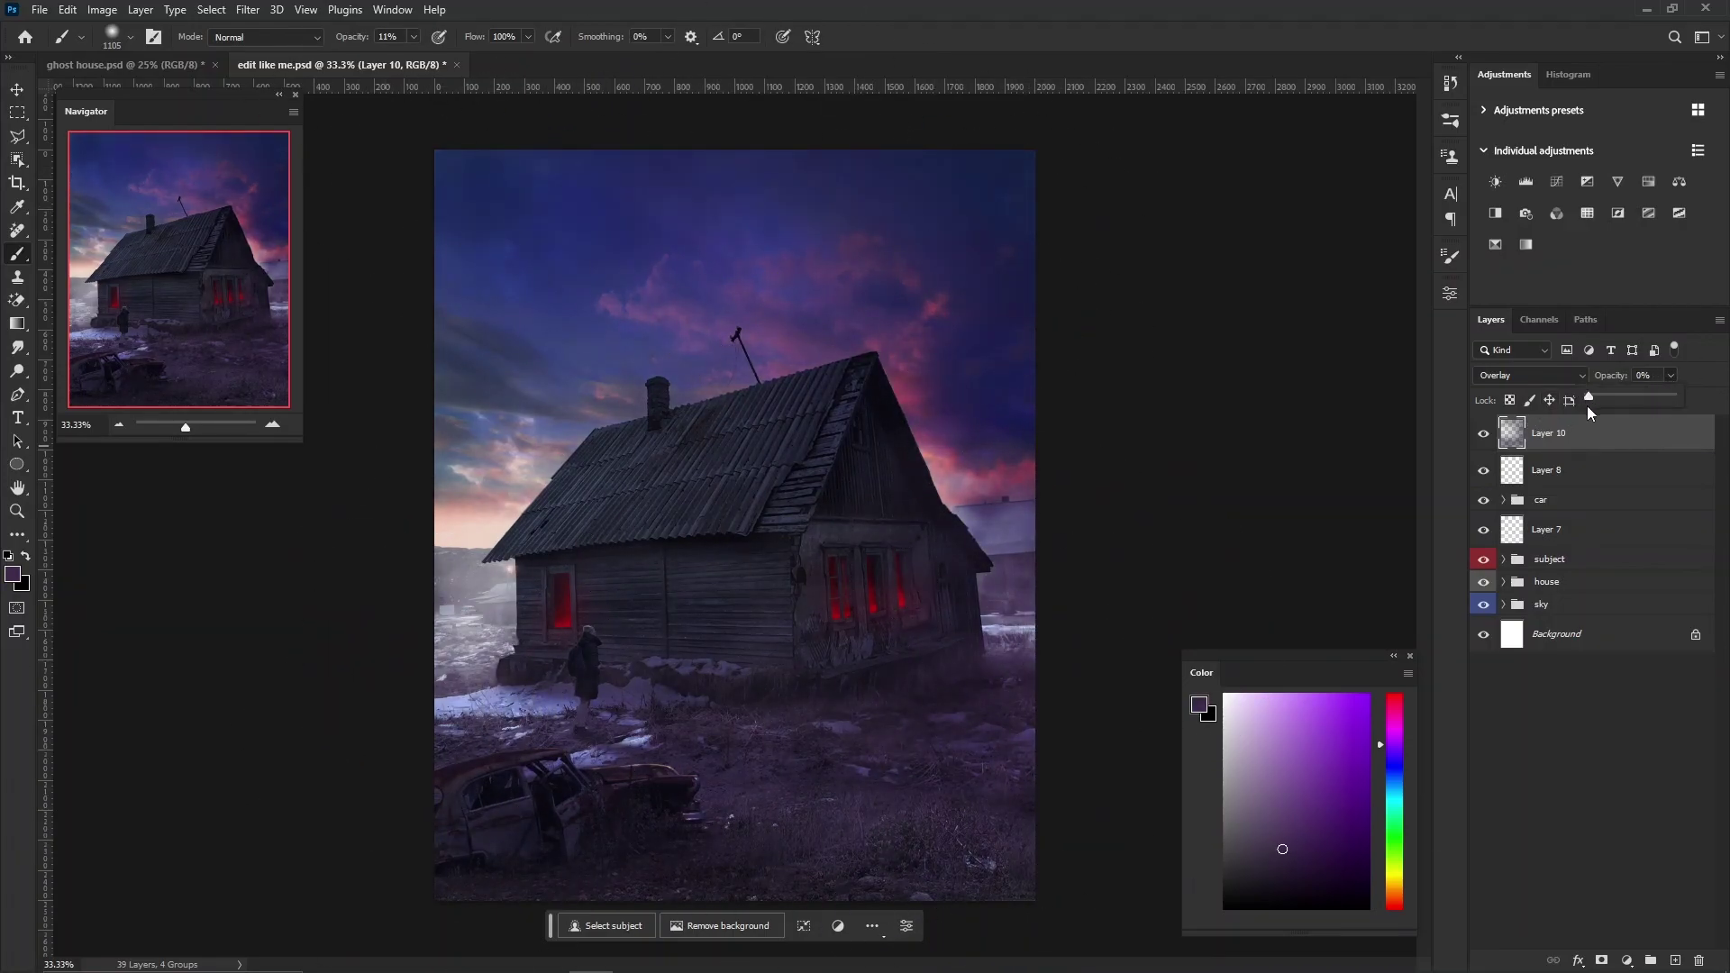
drag(1590, 408, 1621, 399)
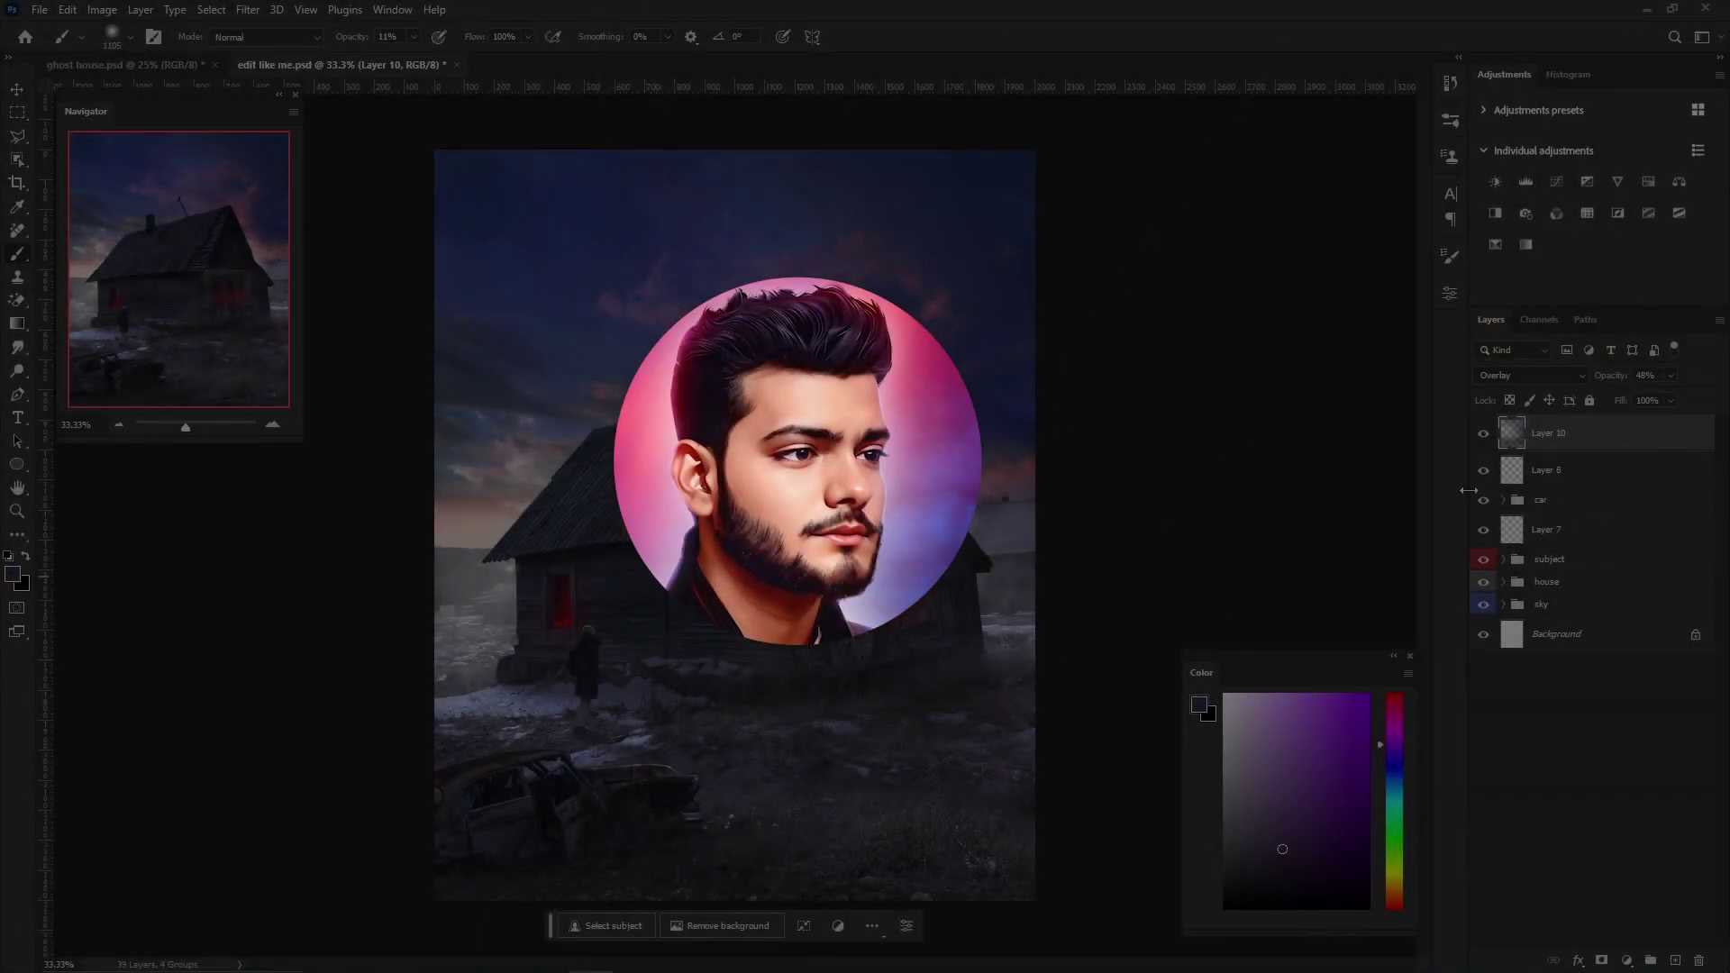
Add a Color Dodge Hue/Saturation adjustment in the house group, hidden by a black mask.
click(1503, 582)
scroll(1614, 721, down, 1)
click(1621, 722)
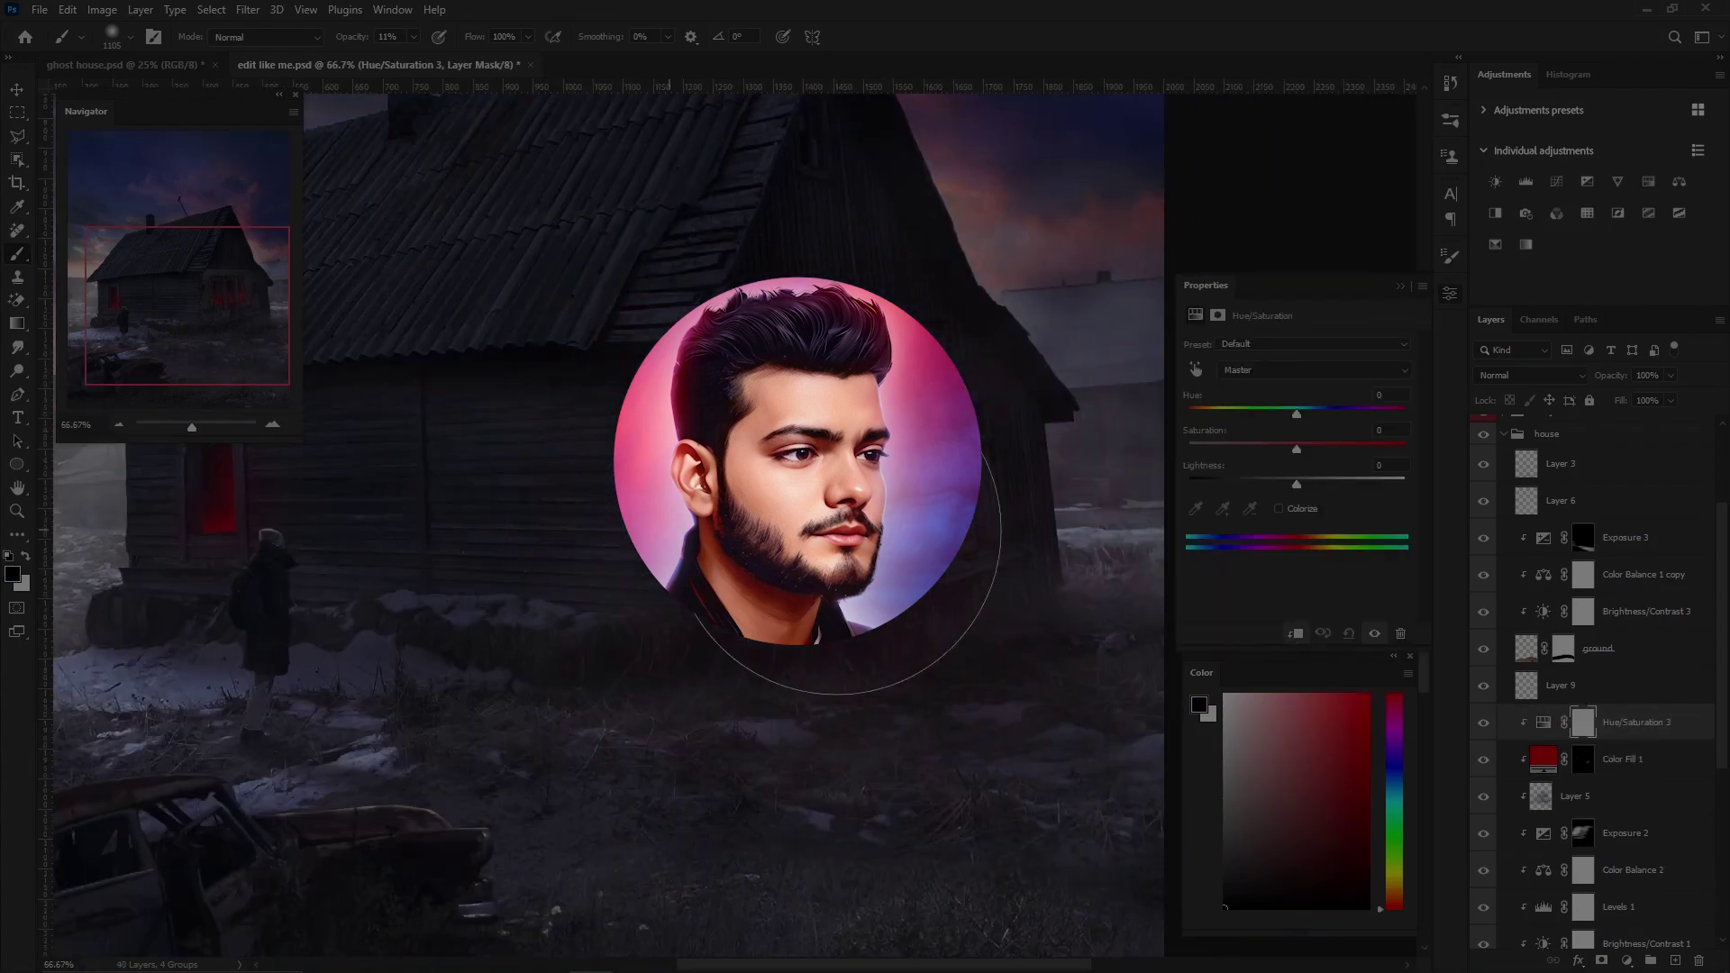
click(1399, 289)
click(1532, 374)
click(1532, 532)
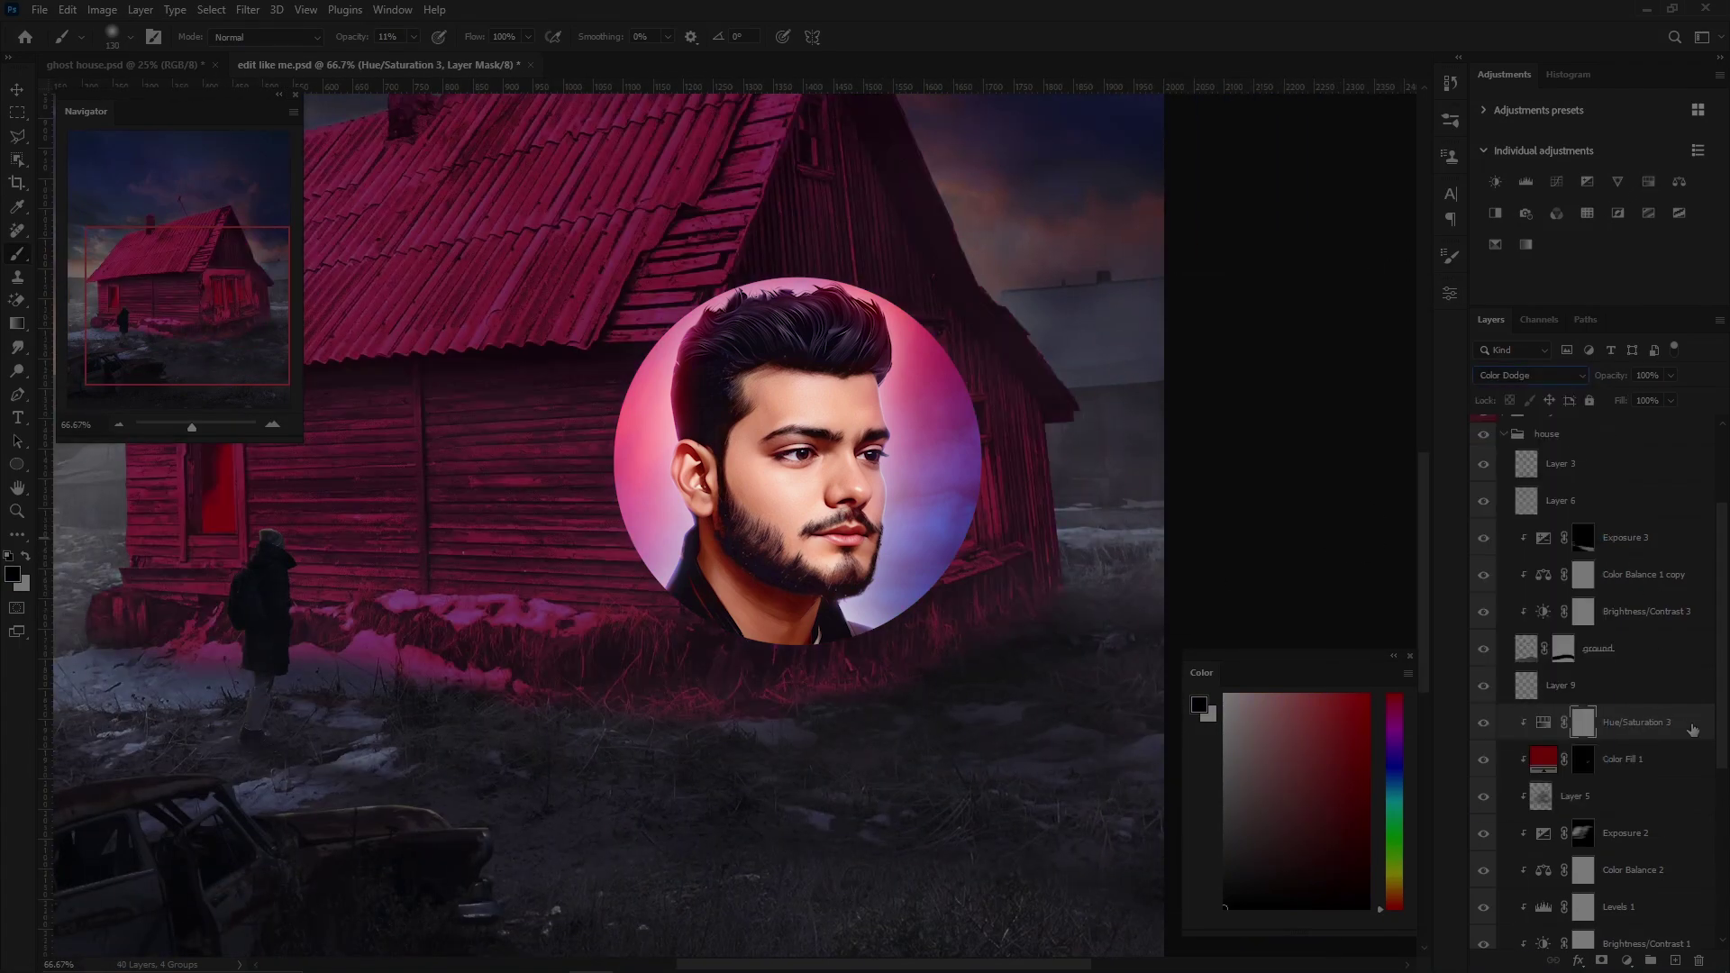
double_click(1686, 722)
click(1533, 176)
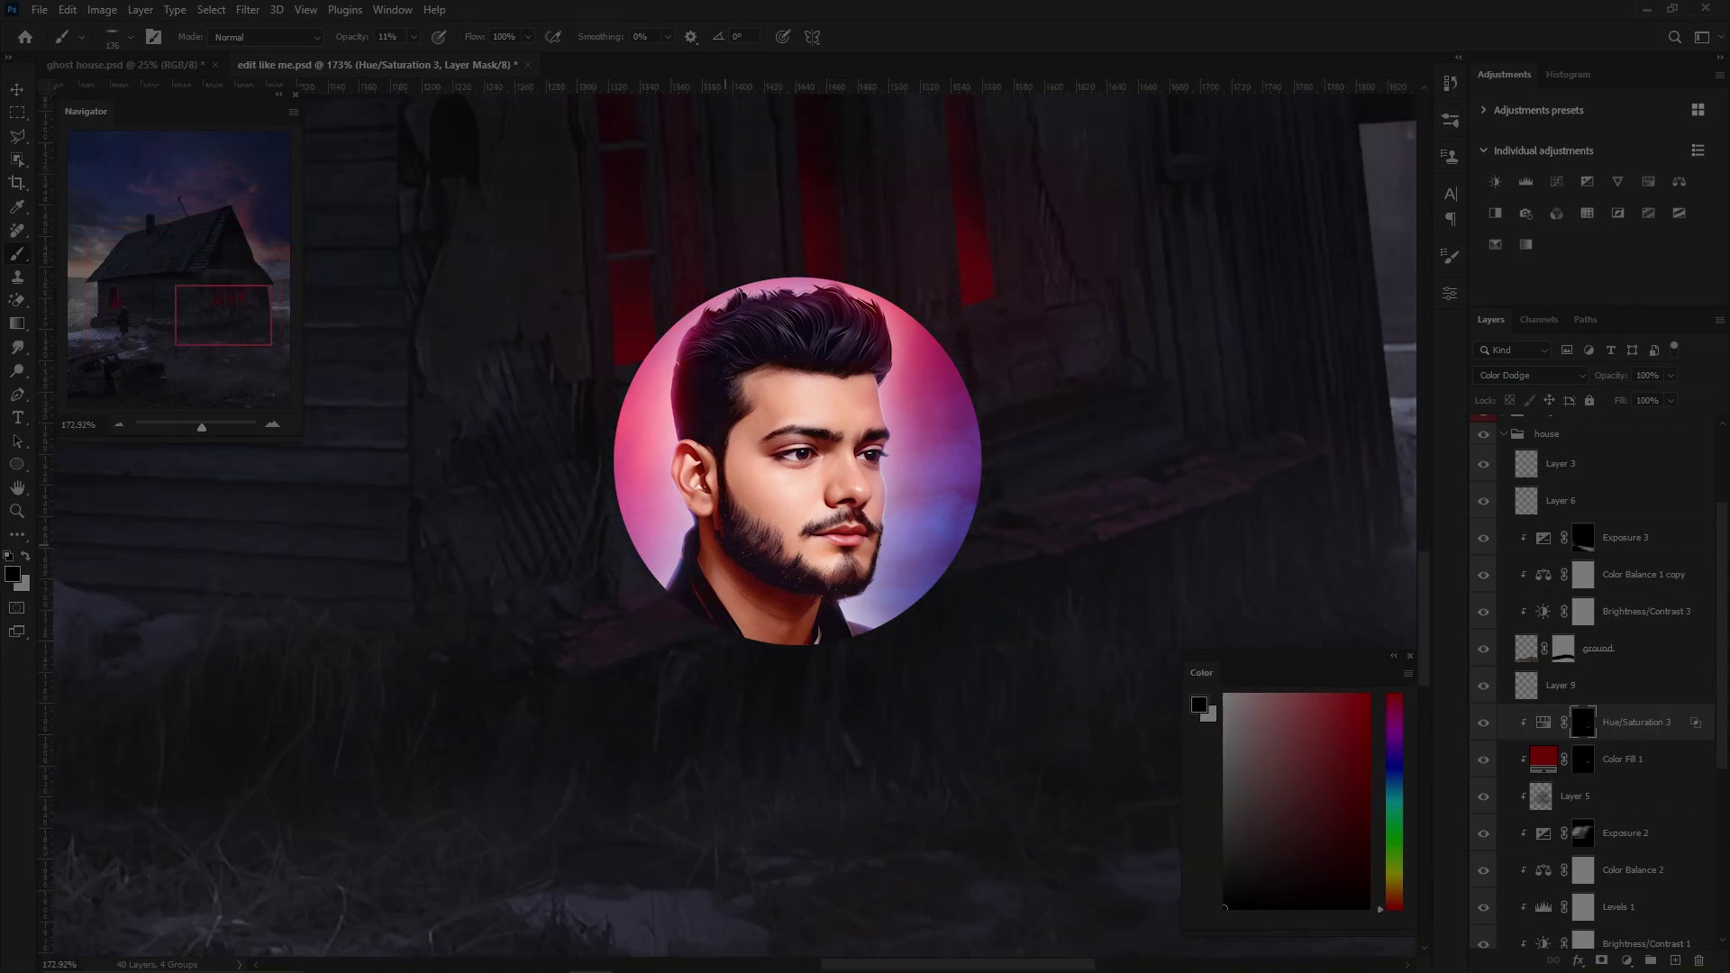
Paint white on the mask over the red windows, then collapse the house group.
scroll(985, 568, up, 3)
right_click(800, 514)
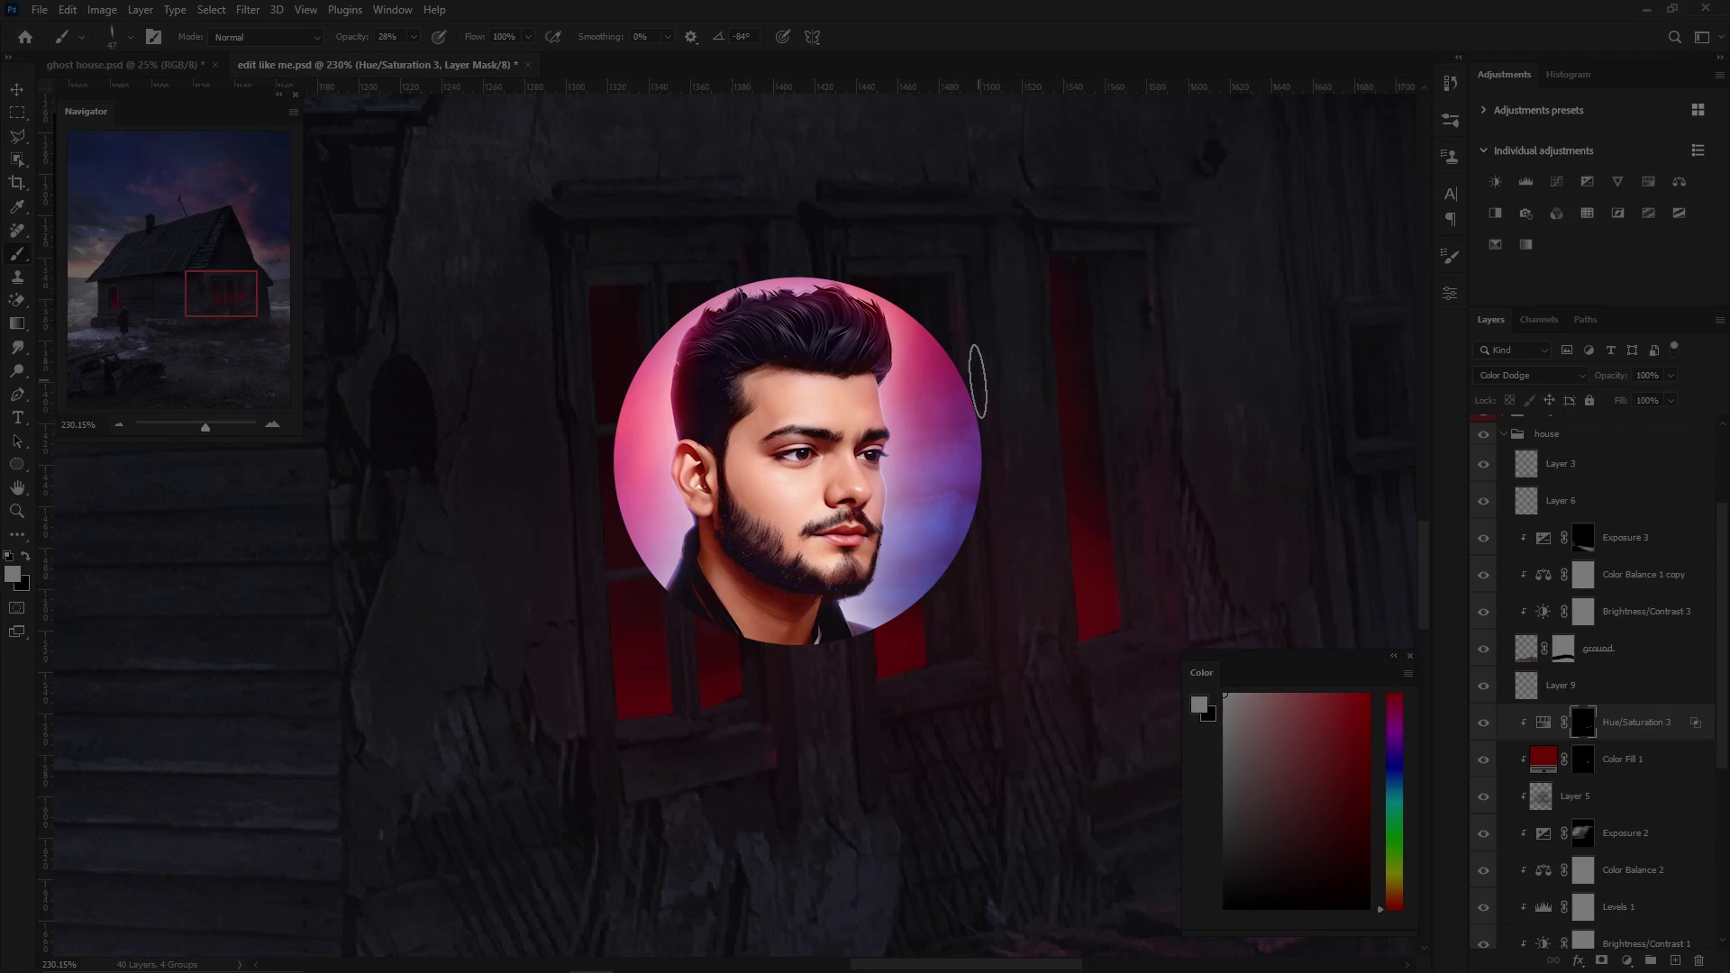
drag(978, 380, 1068, 270)
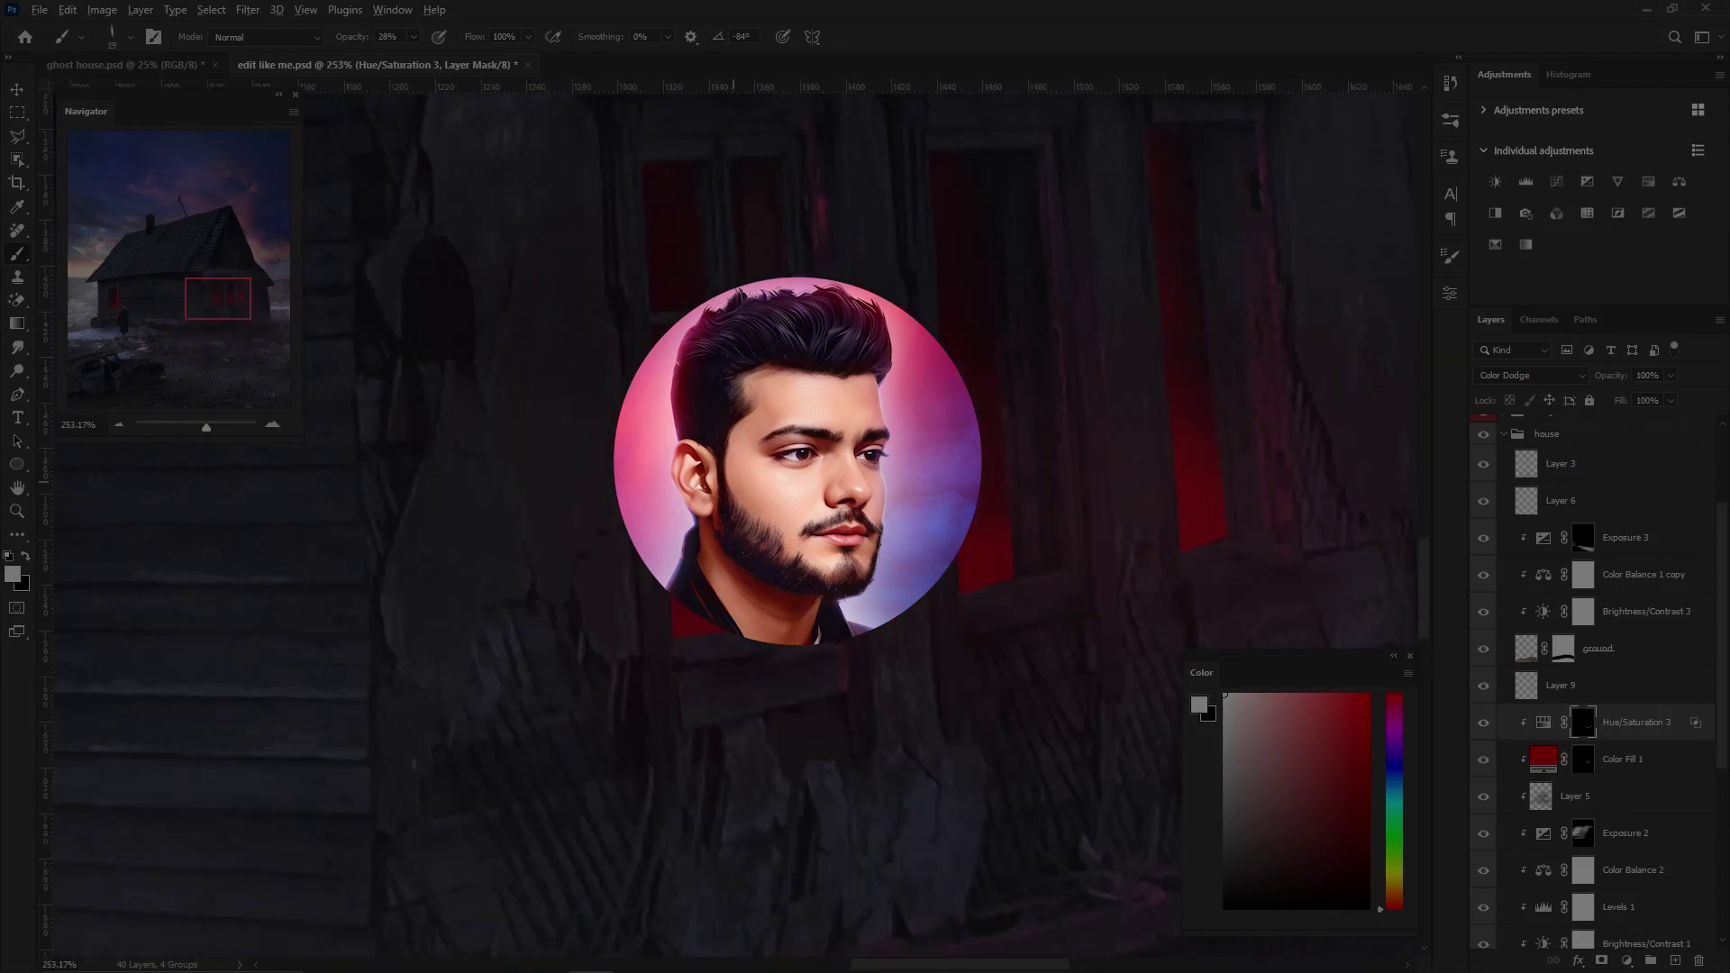
scroll(735, 522, down, 1)
scroll(1195, 456, down, 5)
scroll(514, 366, up, 6)
key(x)
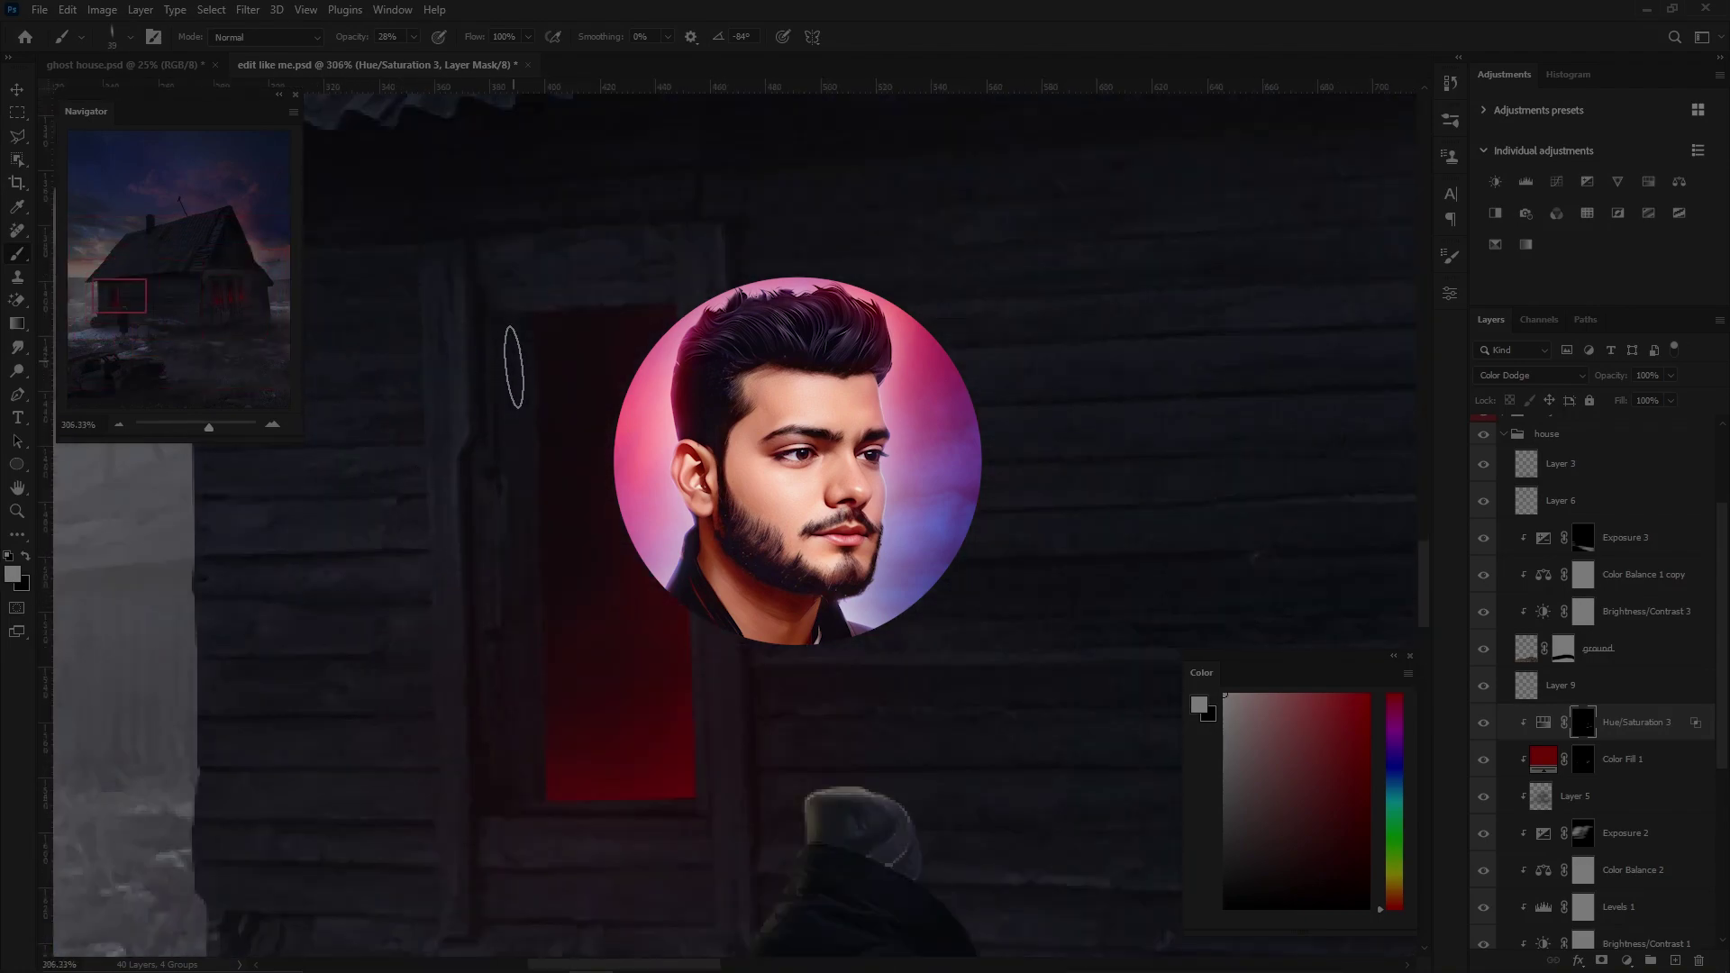
key(ctrl+0)
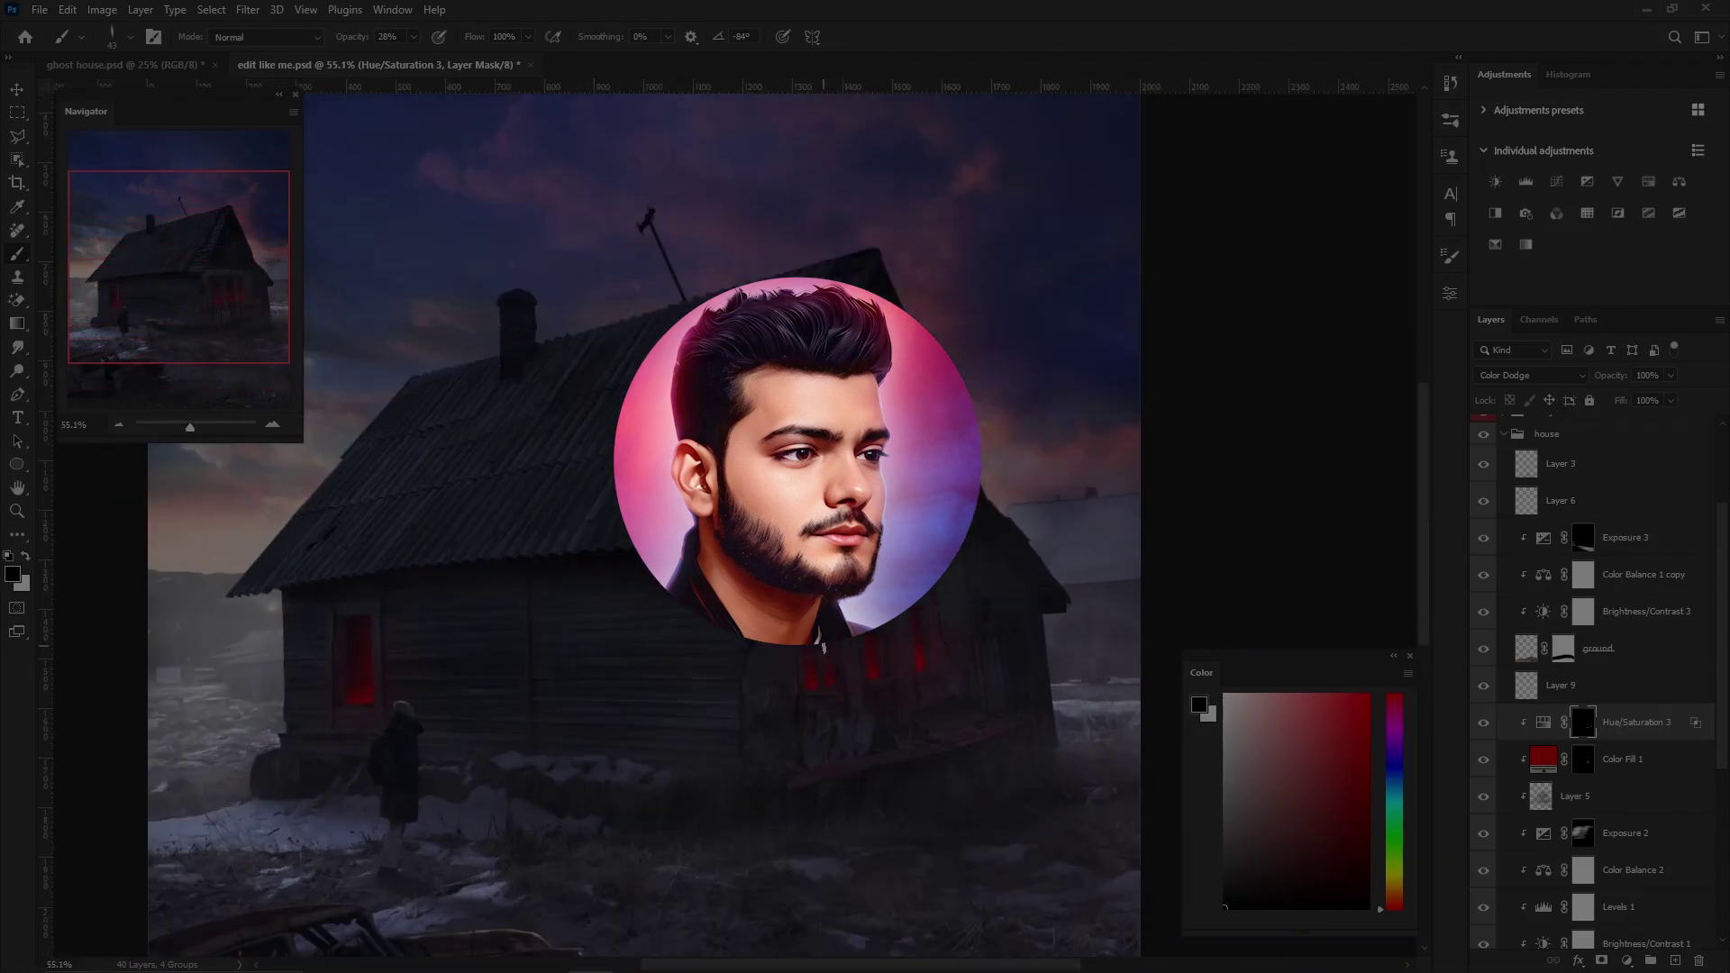
scroll(618, 701, down, 2)
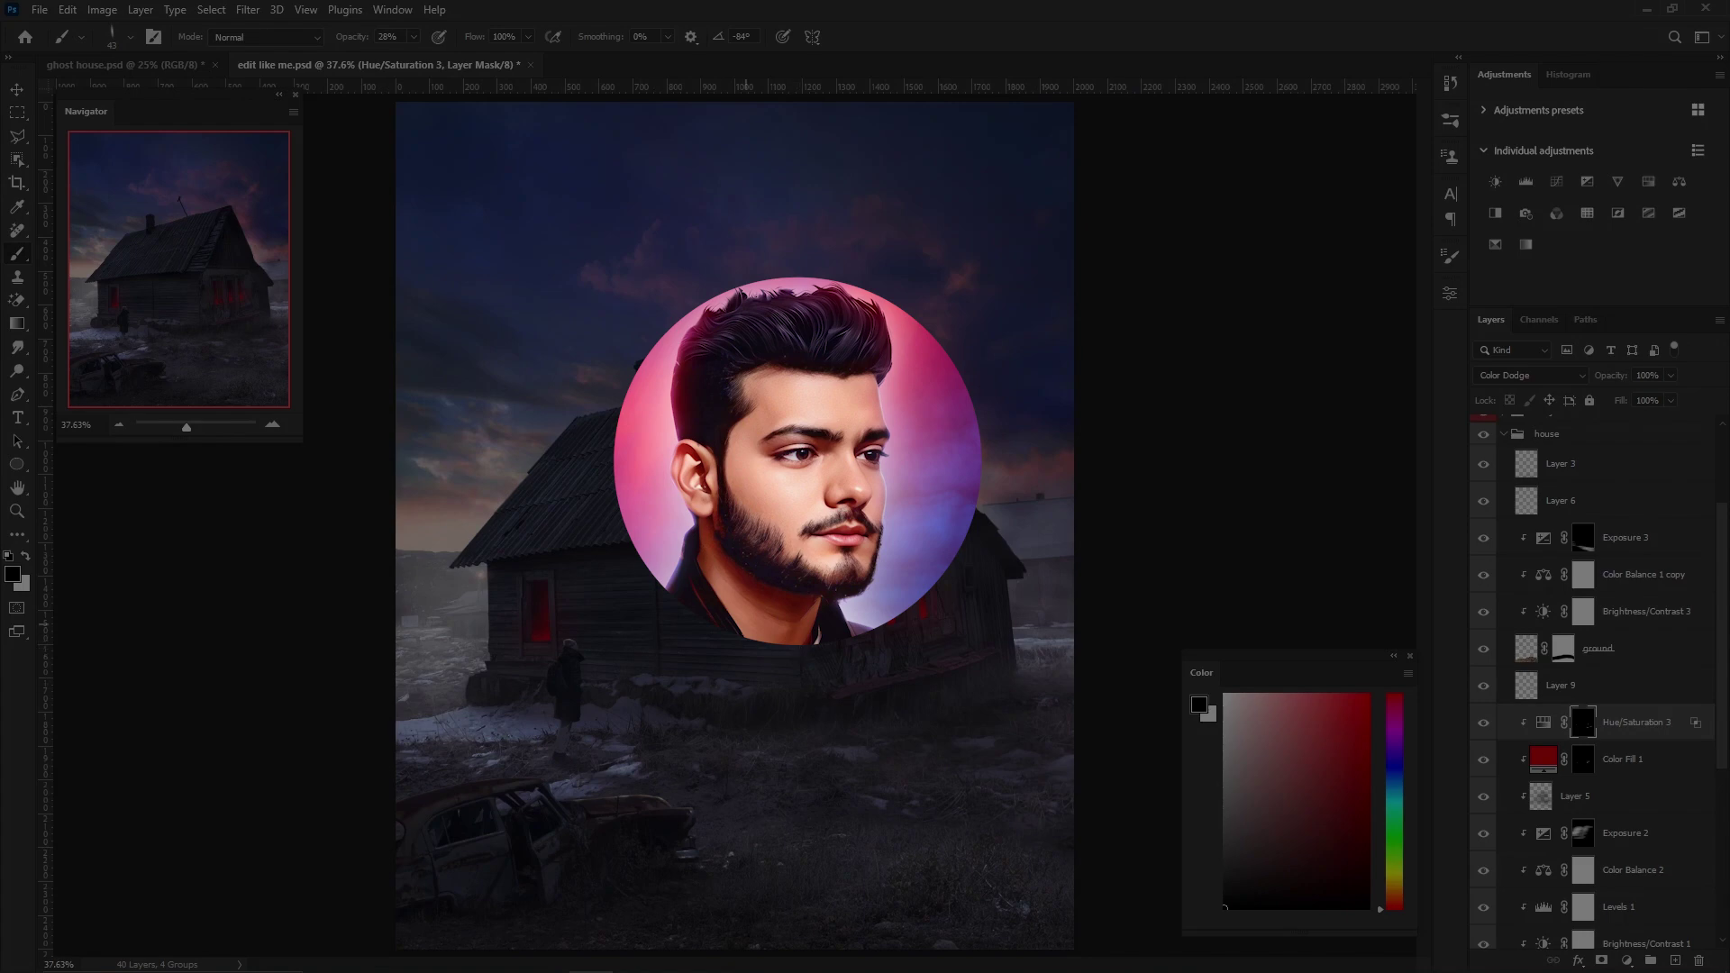
click(1503, 433)
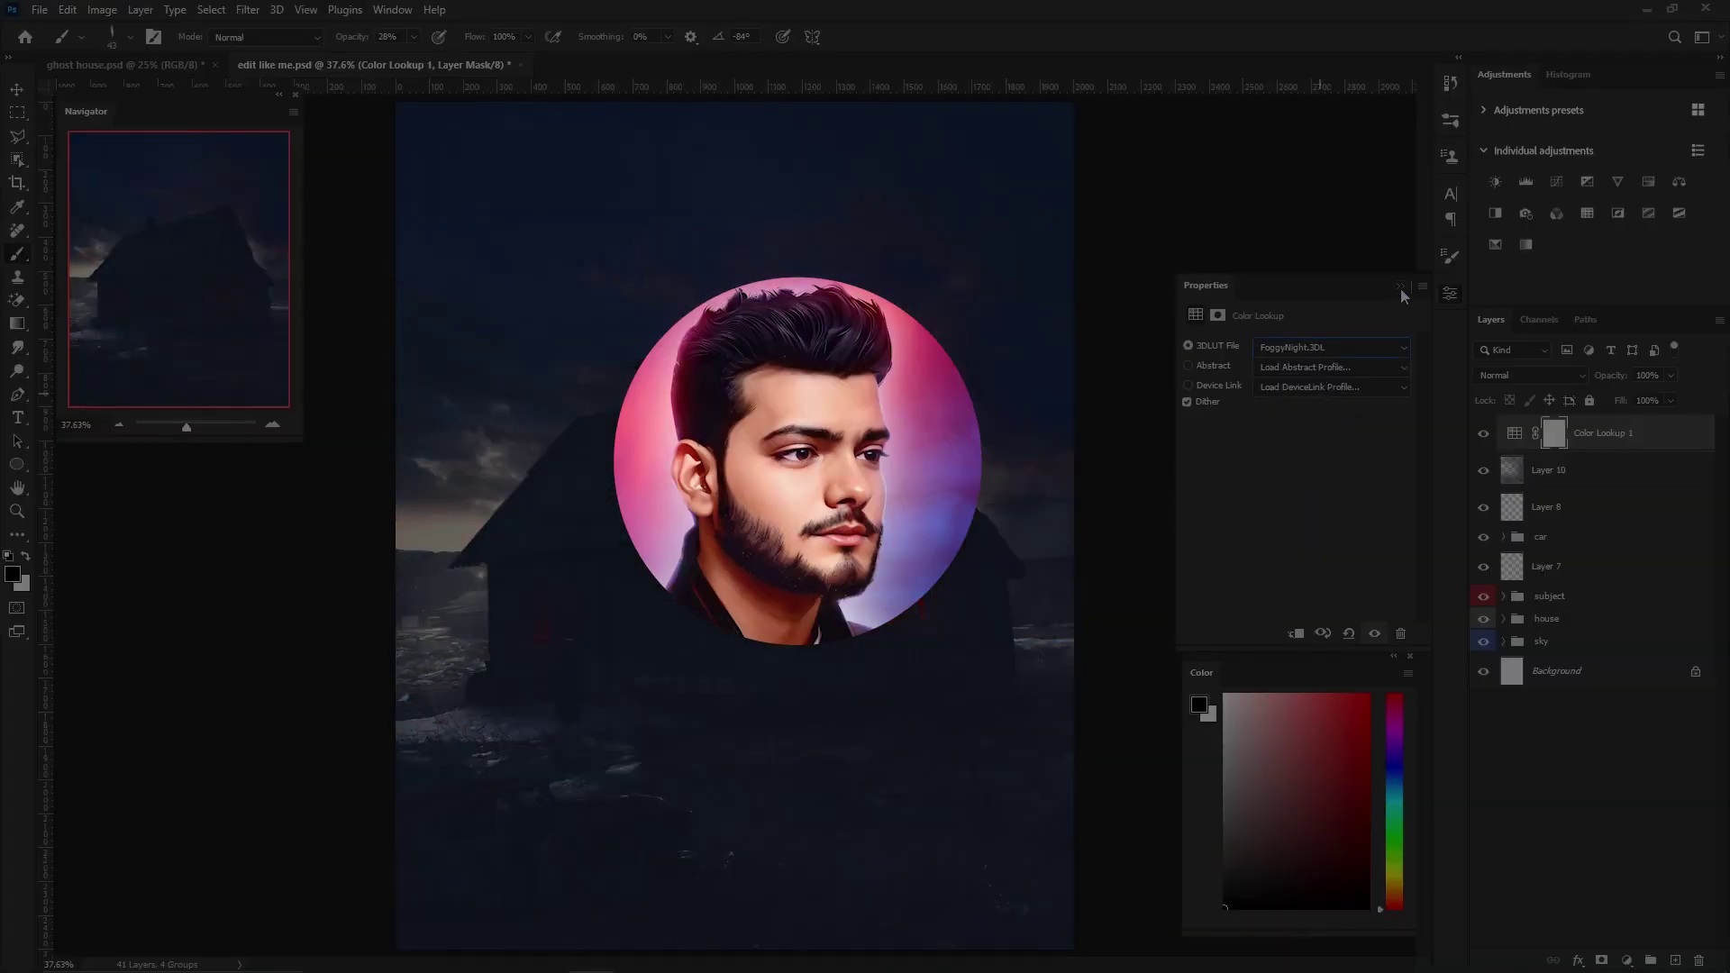
Lower the Color Lookup adjustment's opacity to 22%.
click(1402, 288)
click(1671, 375)
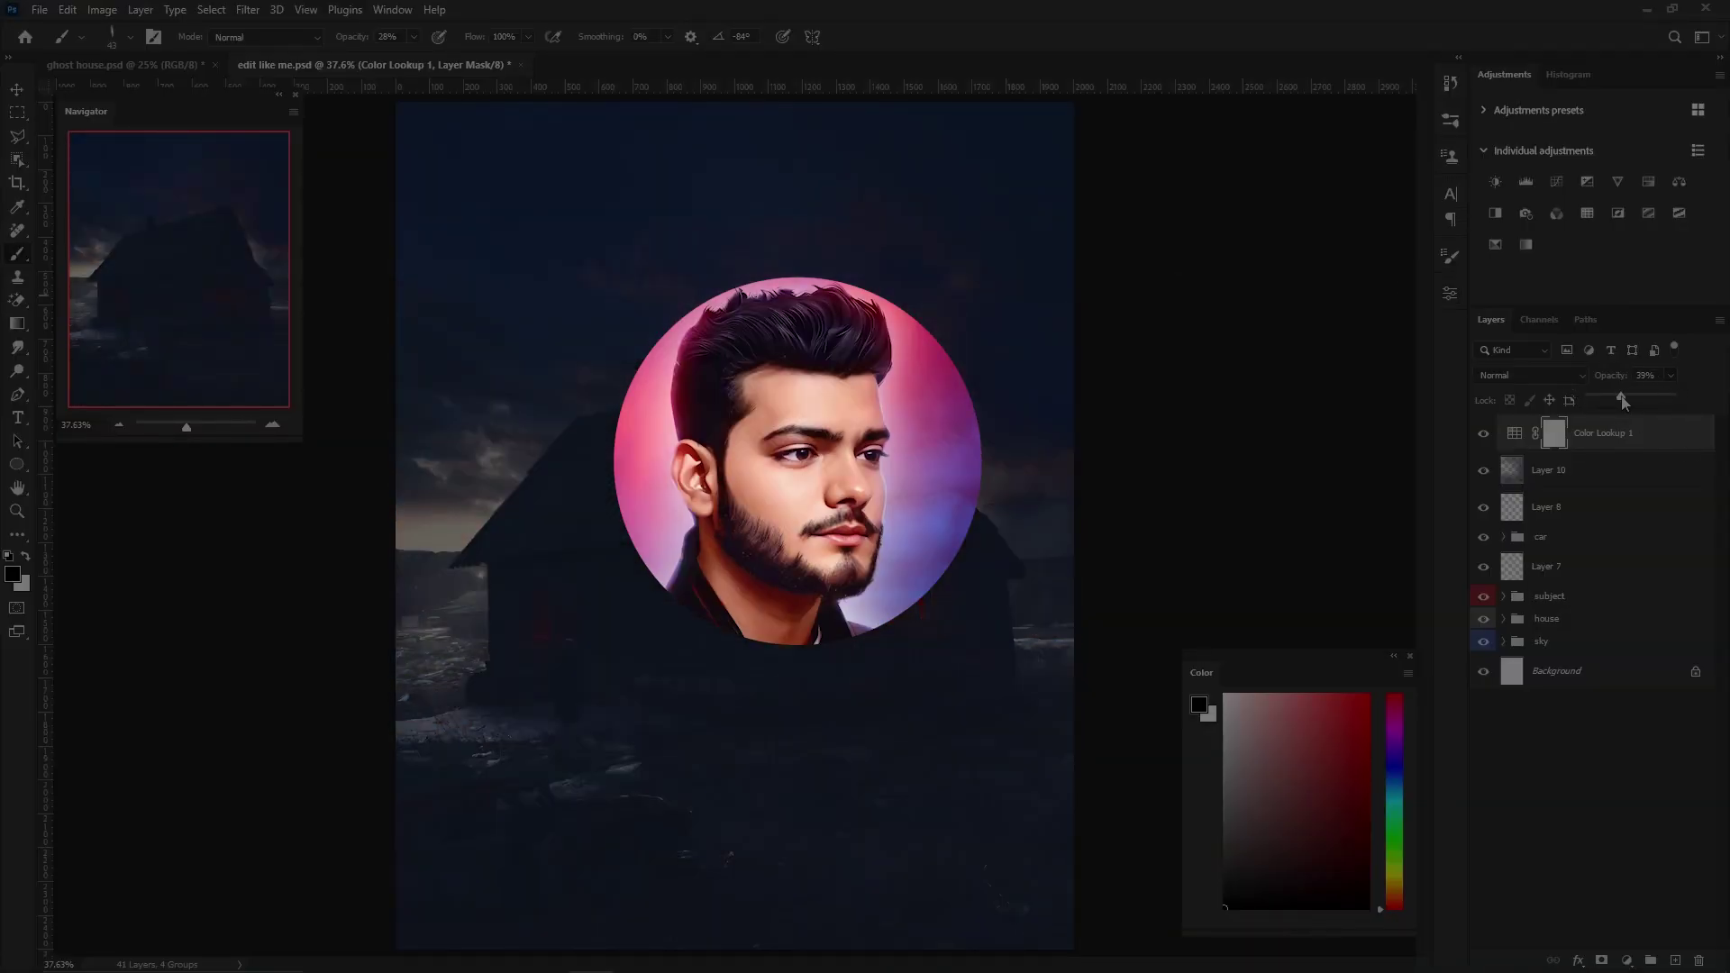
drag(1675, 400, 1609, 401)
scroll(981, 496, down, 1)
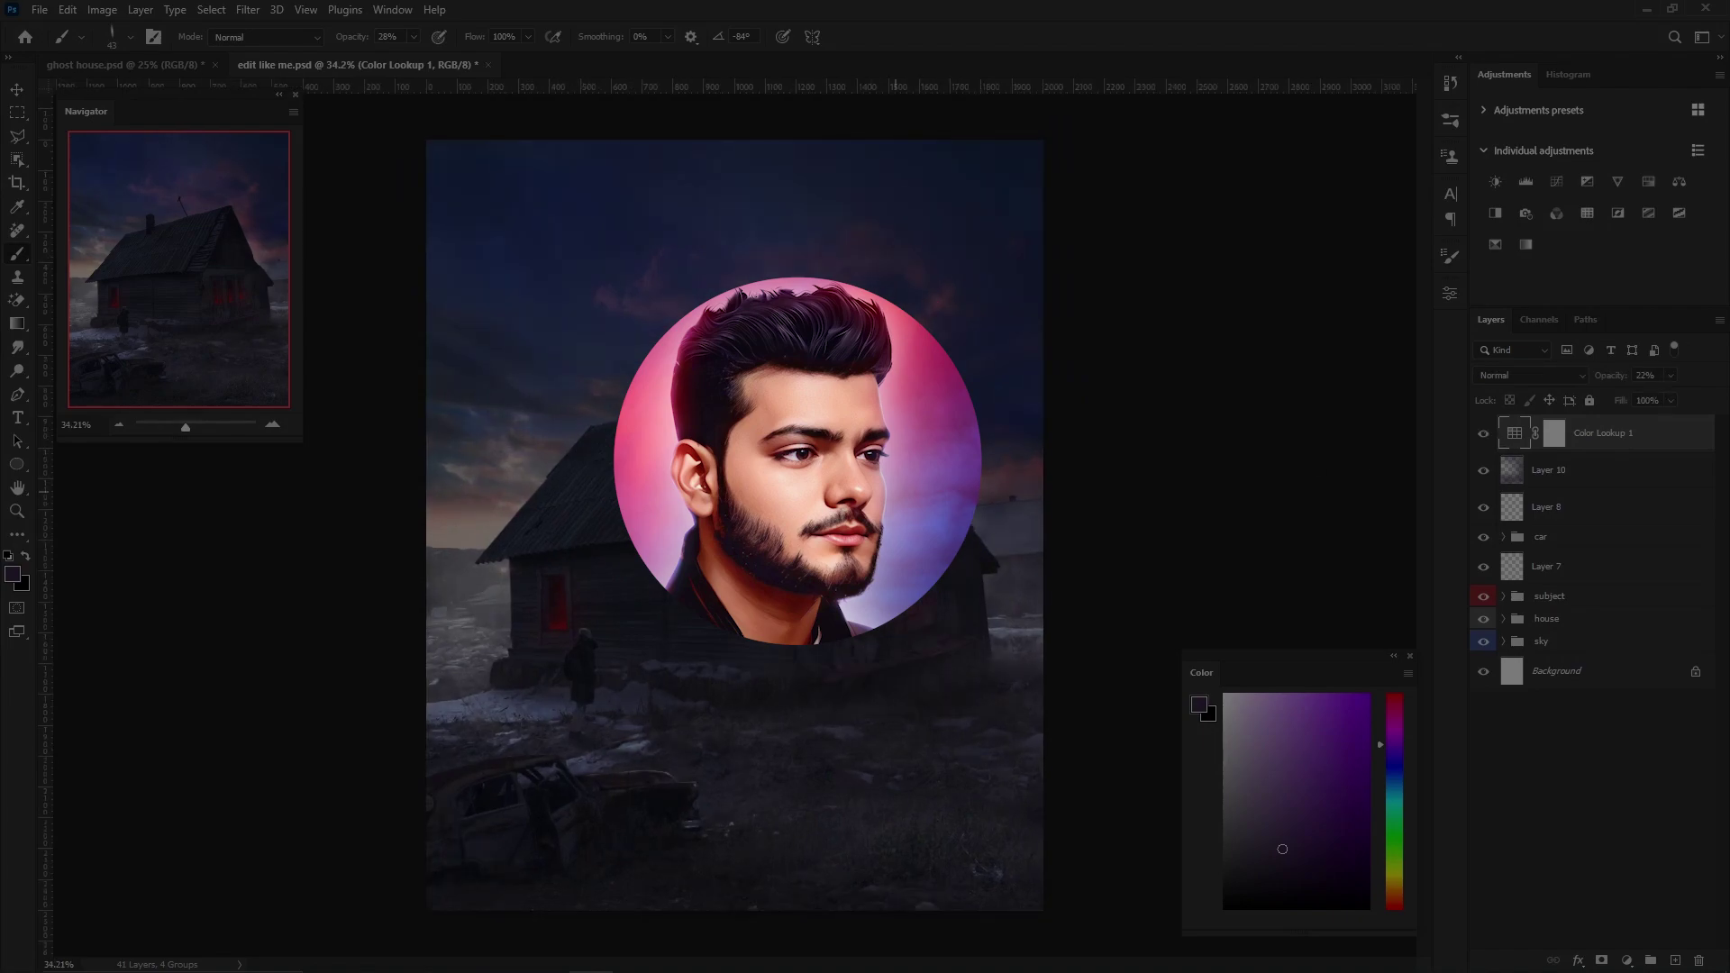
Merge all visible layers into a new layer, duplicate it, and name the copies highpass and camera raw.
key(ctrl+shift+alt+e)
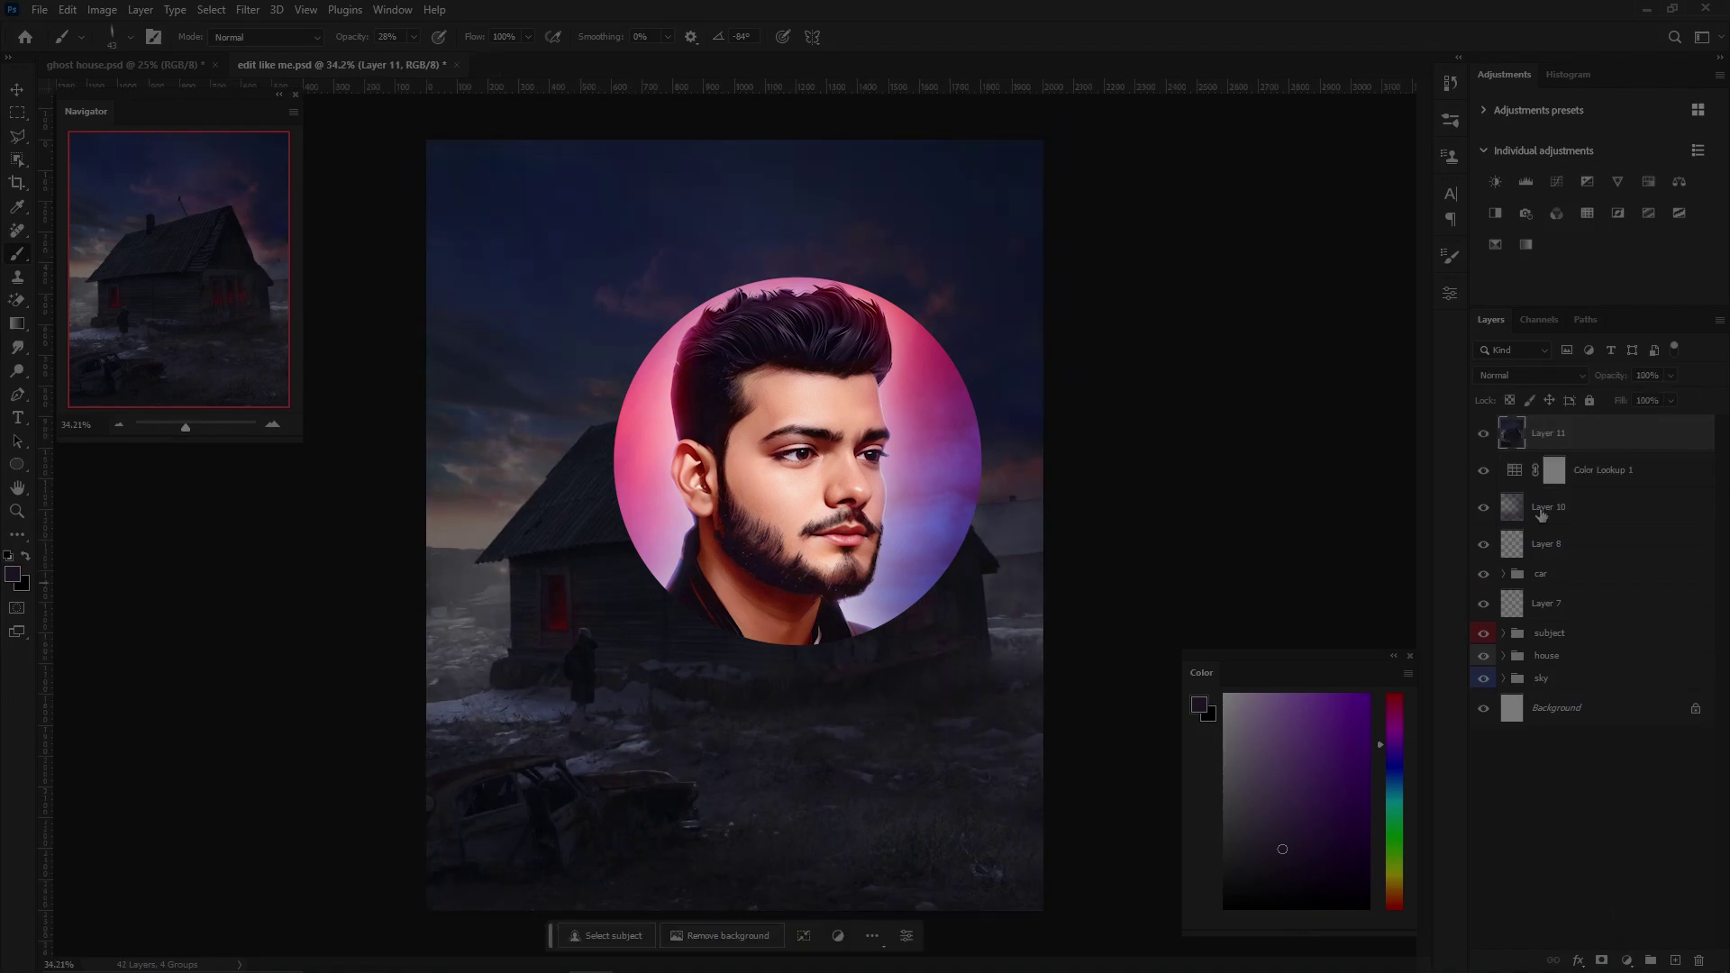
key(ctrl+j)
double_click(1548, 433)
text(highpass)
key(Return)
double_click(1549, 469)
text(camera raw)
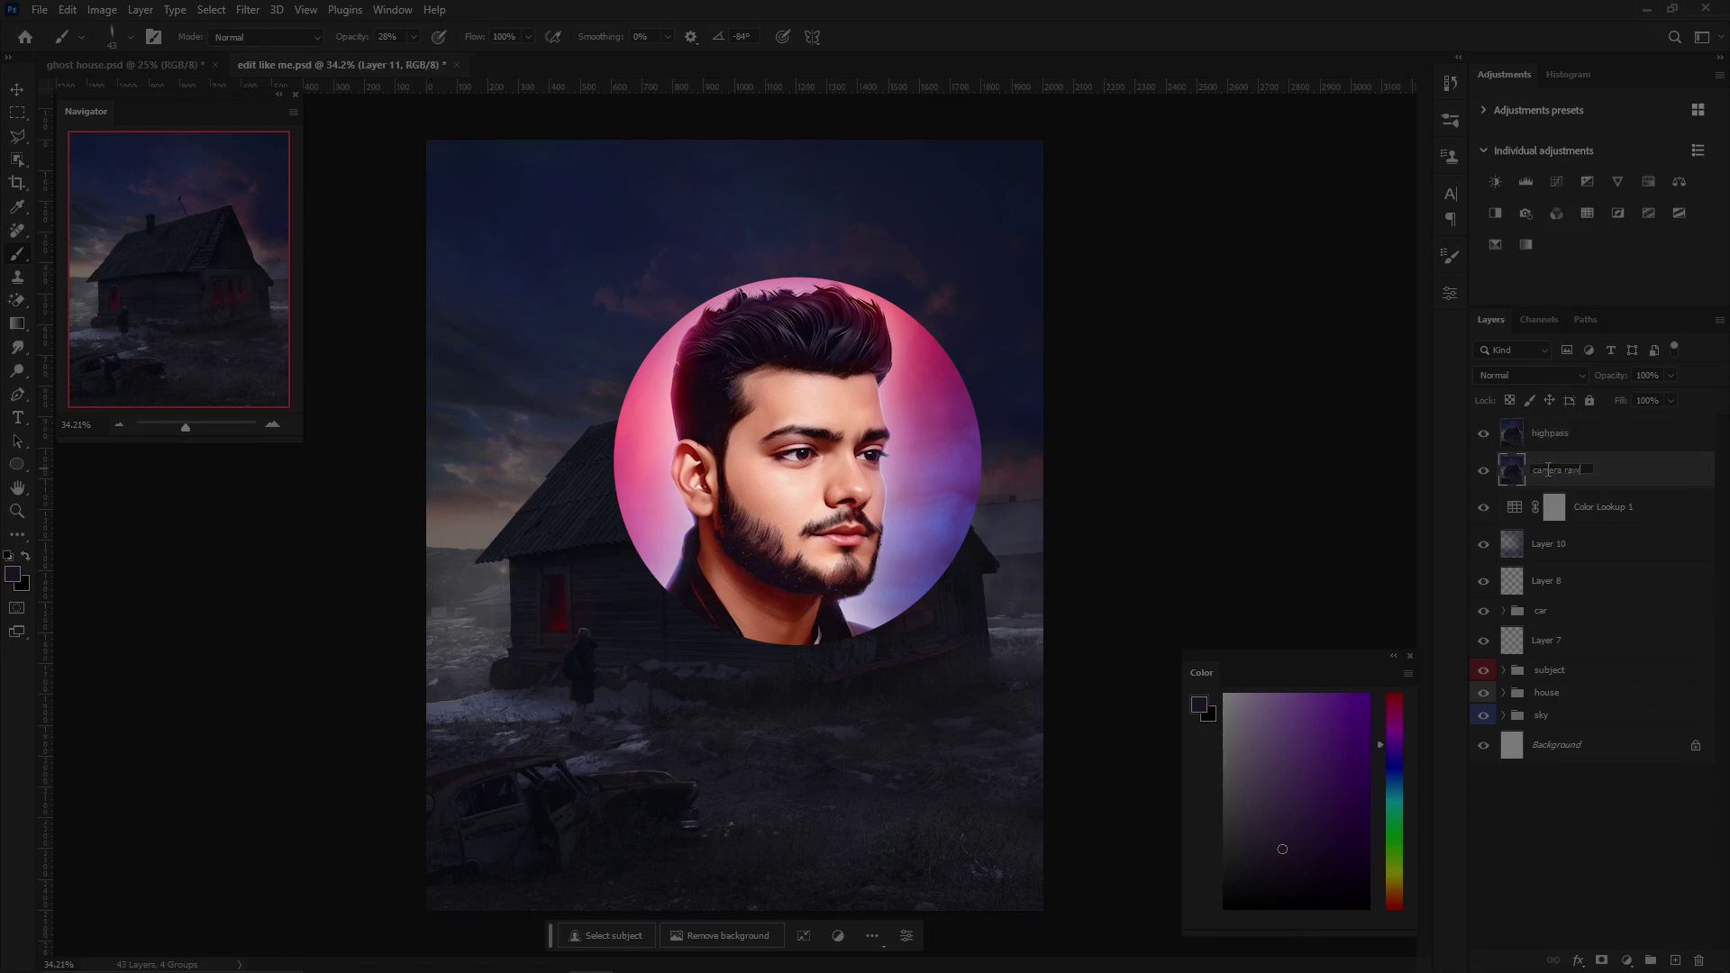
click(1550, 434)
Apply the High Pass filter to the highpass layer and change its blend mode to blend it in.
click(248, 9)
click(509, 361)
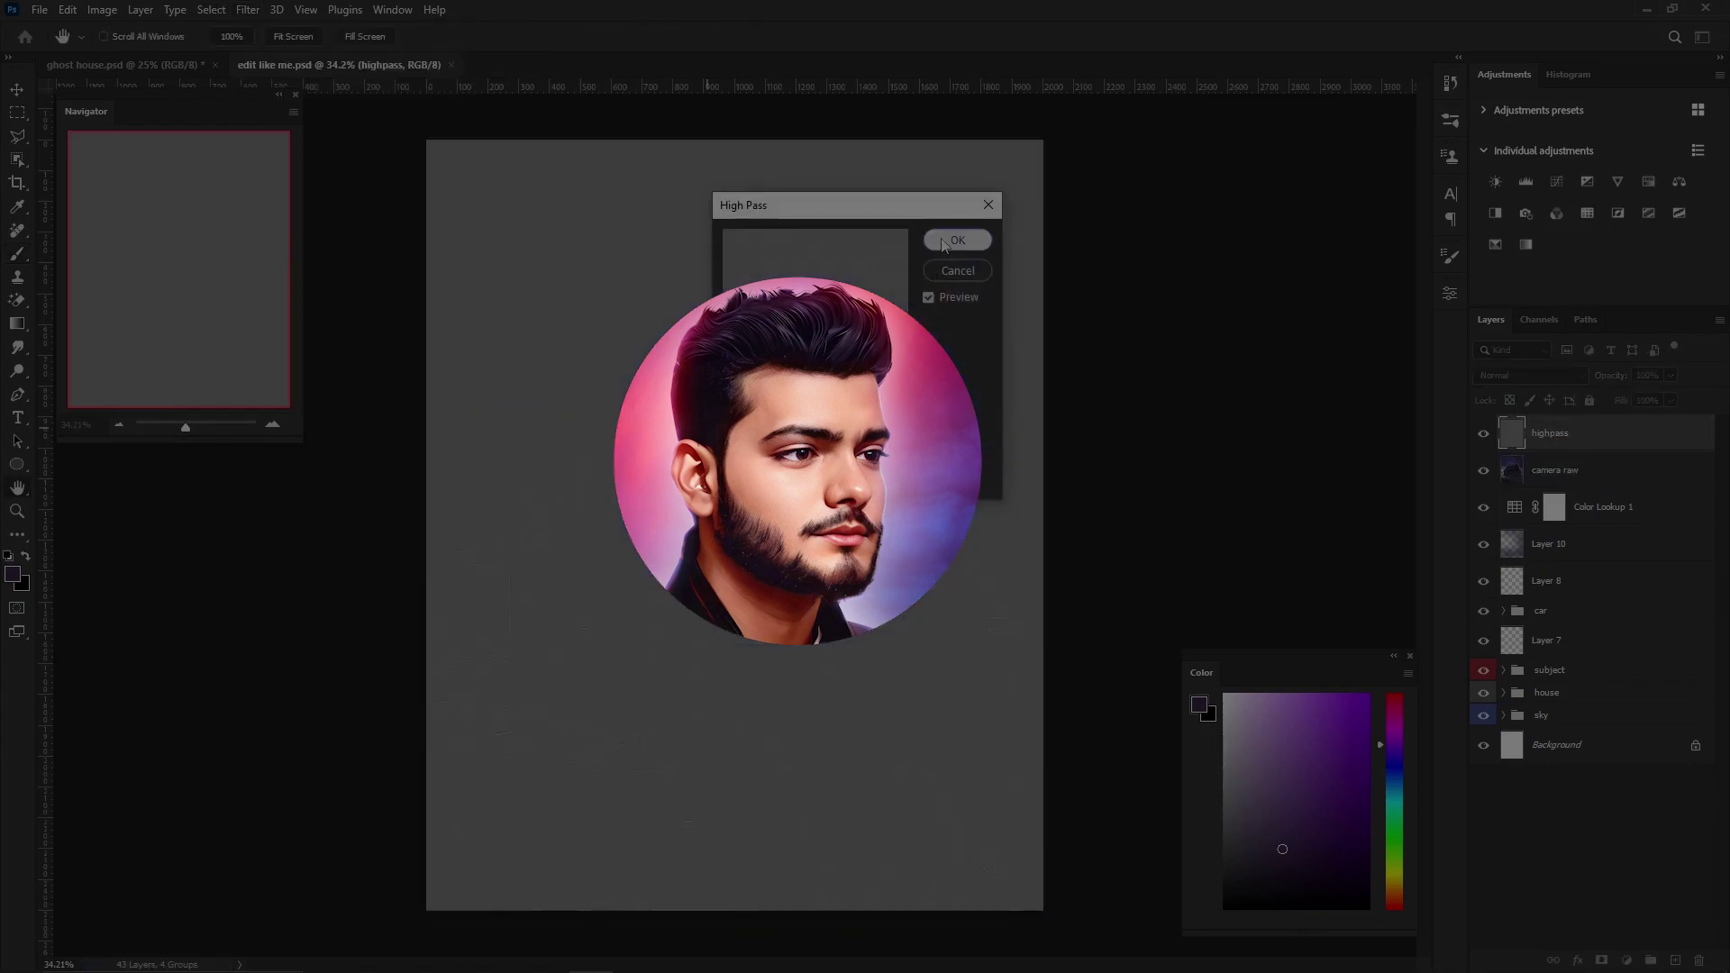
click(957, 240)
click(1530, 375)
click(1532, 622)
click(1554, 469)
click(248, 9)
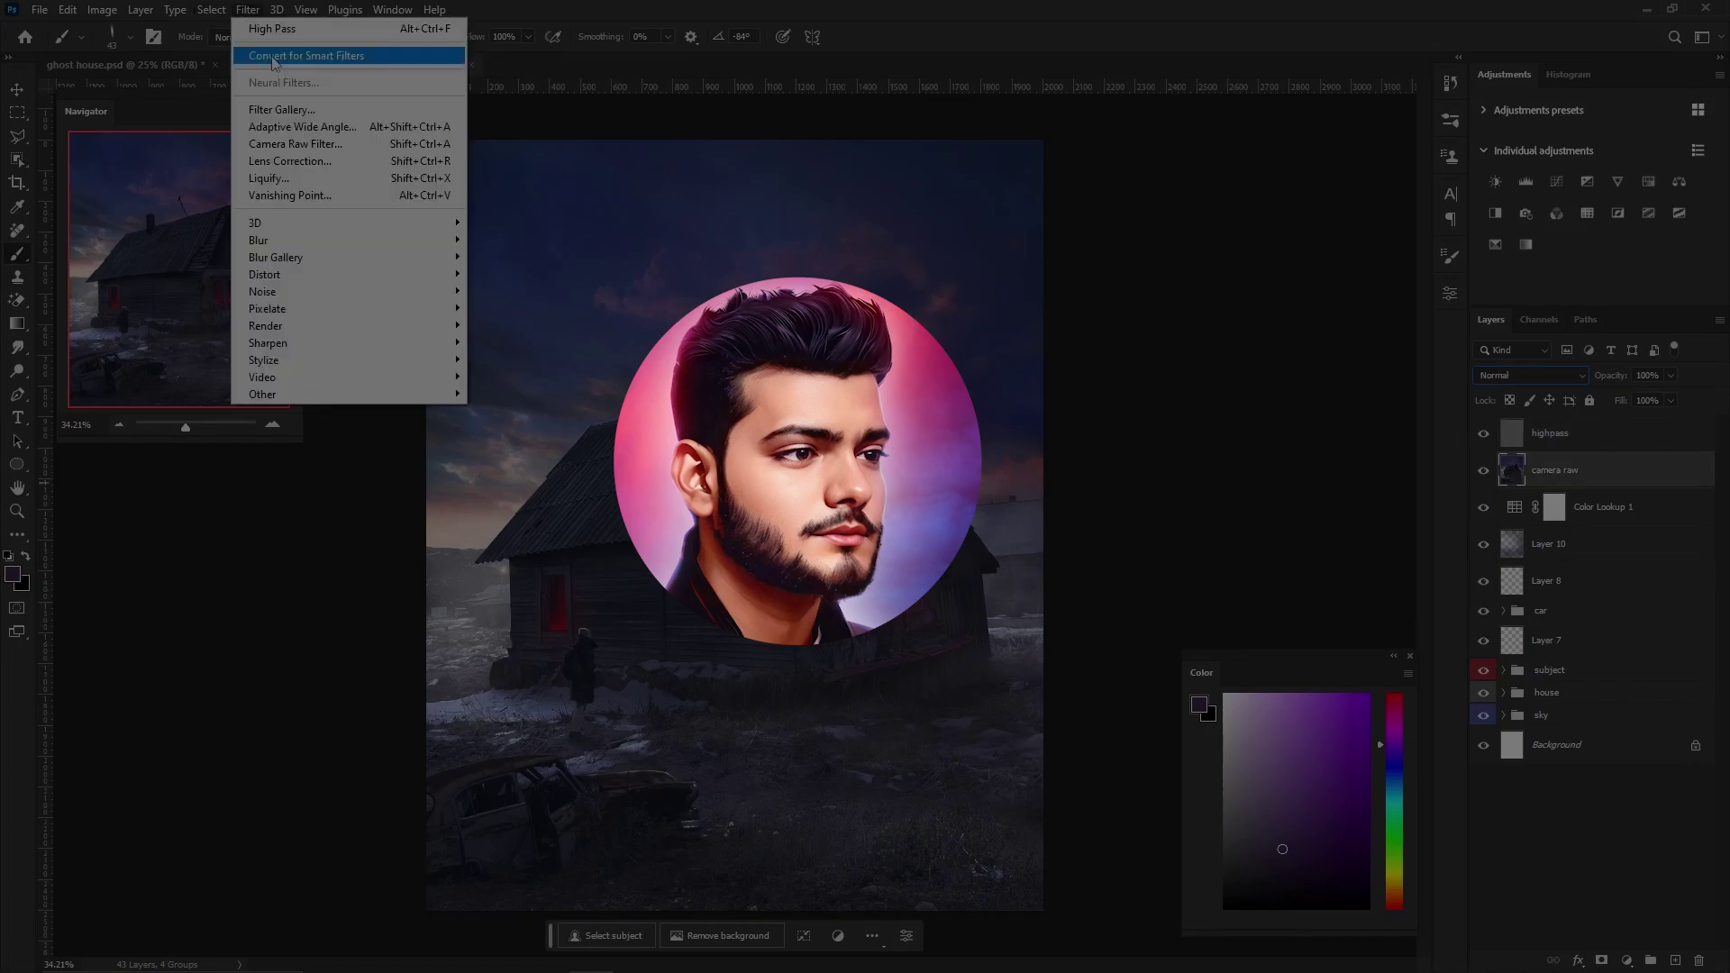